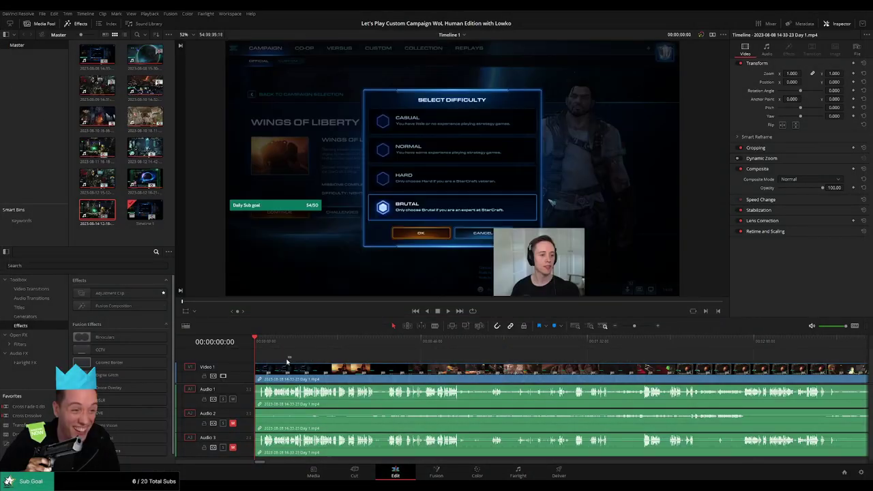
- Play the Day 1 timeline from the start, then return to and zoom in on its beginning
key("space")
scroll(409, 355, "up", 3)
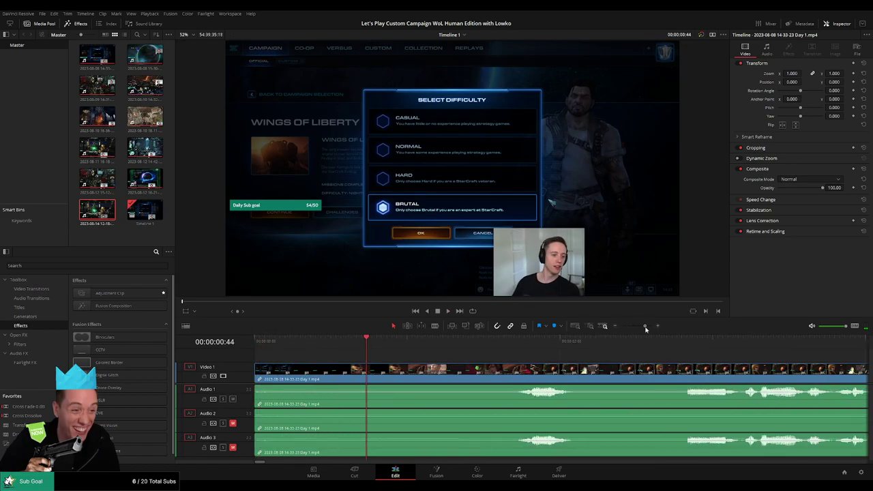
key("space")
key("Home")
- Give the V1, A1, A2 and A3 clips roughly one-second fade-ins and play them back
left_click_drag(267, 364, 408, 368)
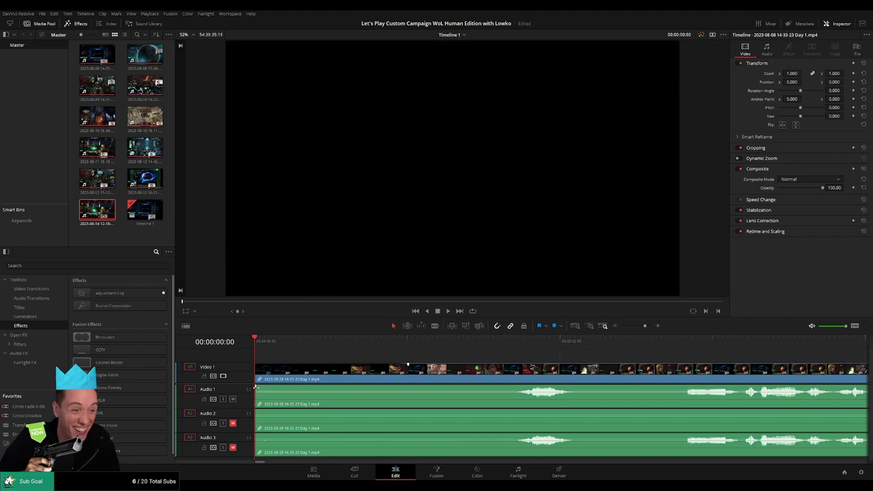
left_click_drag(257, 386, 407, 389)
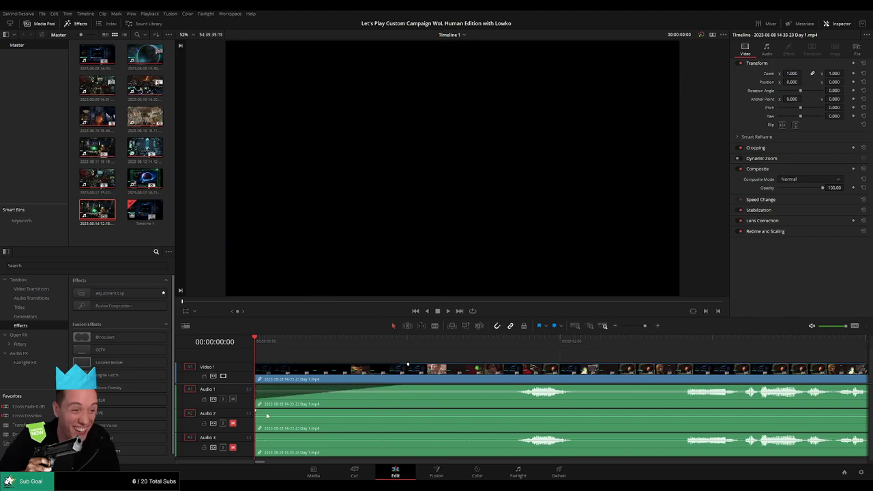
left_click_drag(255, 409, 410, 410)
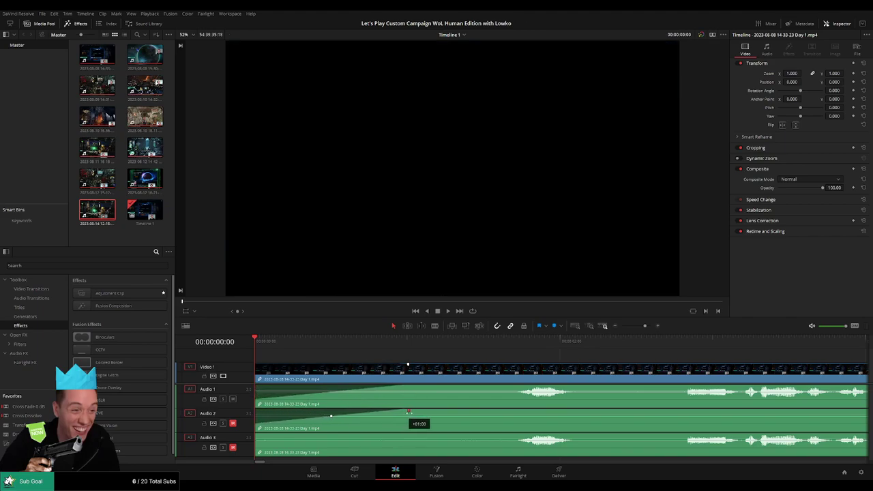
left_click_drag(255, 435, 413, 434)
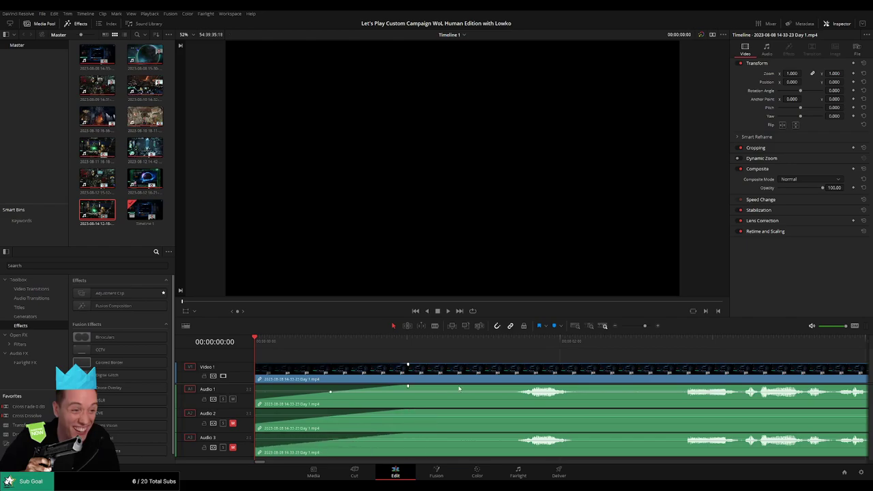
key("space")
left_click(639, 325)
left_click_drag(640, 326, 627, 326)
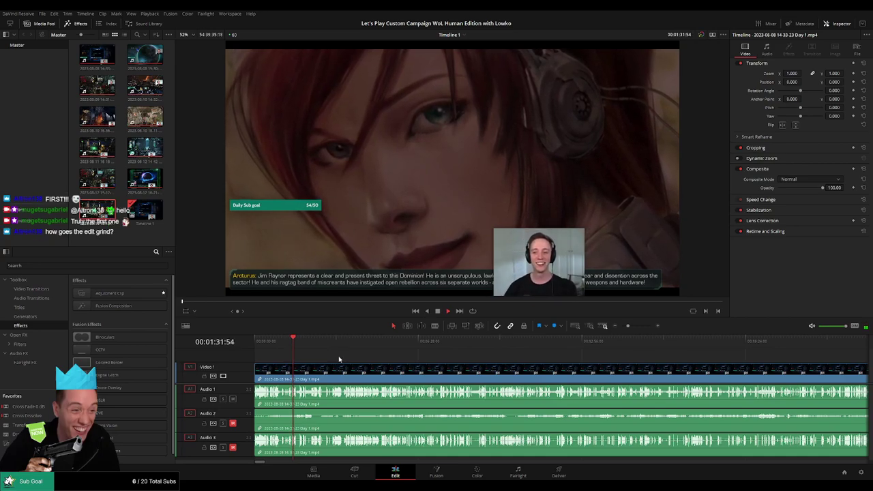
- Adjust the timeline zoom and give the audio tracks slightly more height
scroll(348, 355, "down", 2)
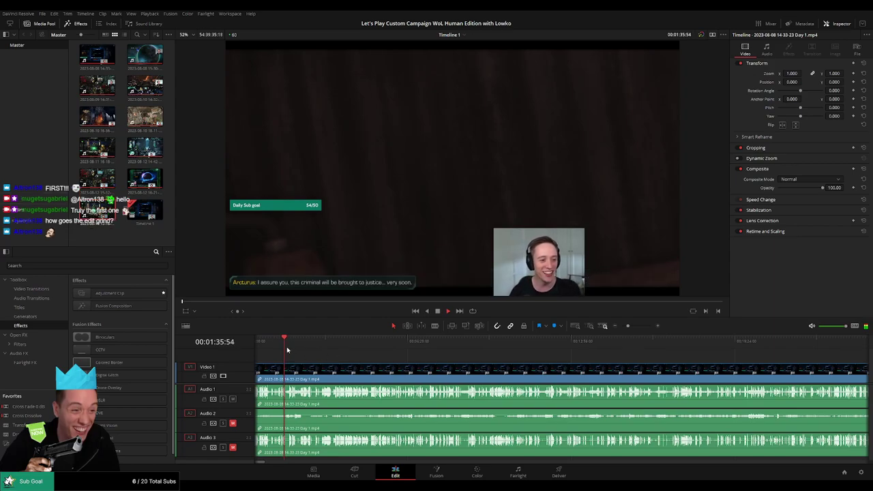
scroll(312, 362, "left", 1)
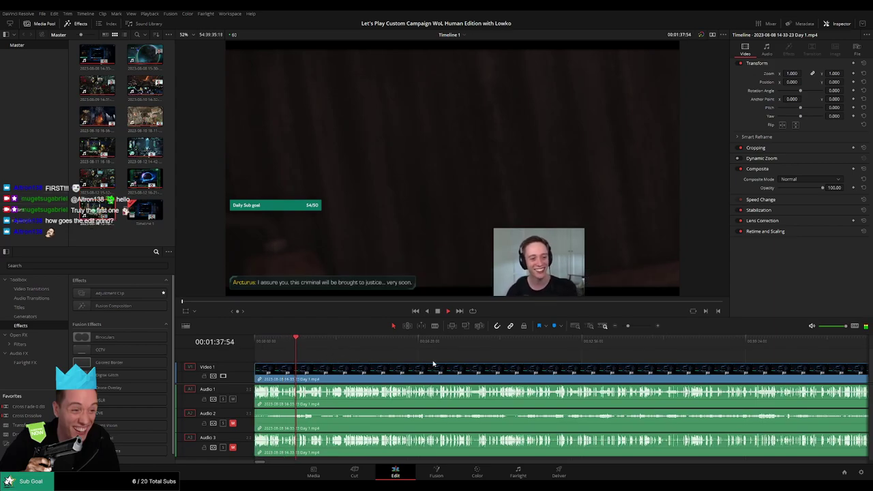
left_click_drag(627, 326, 628, 327)
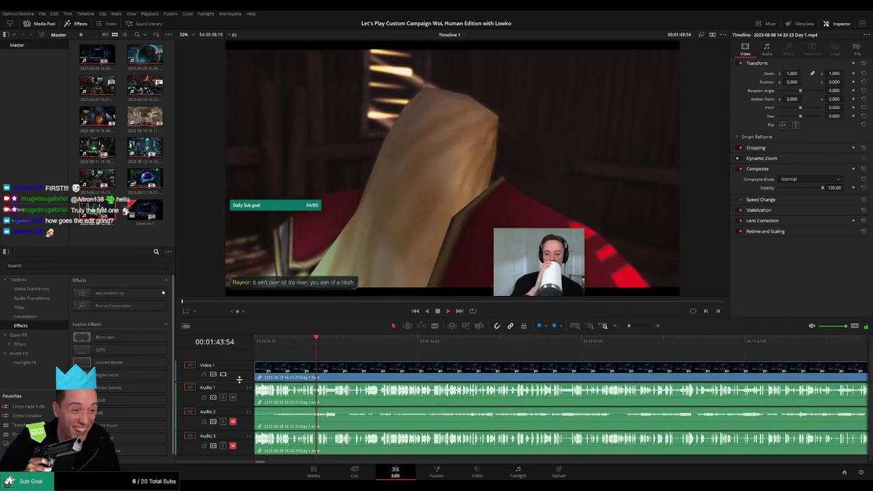
left_click_drag(239, 384, 240, 374)
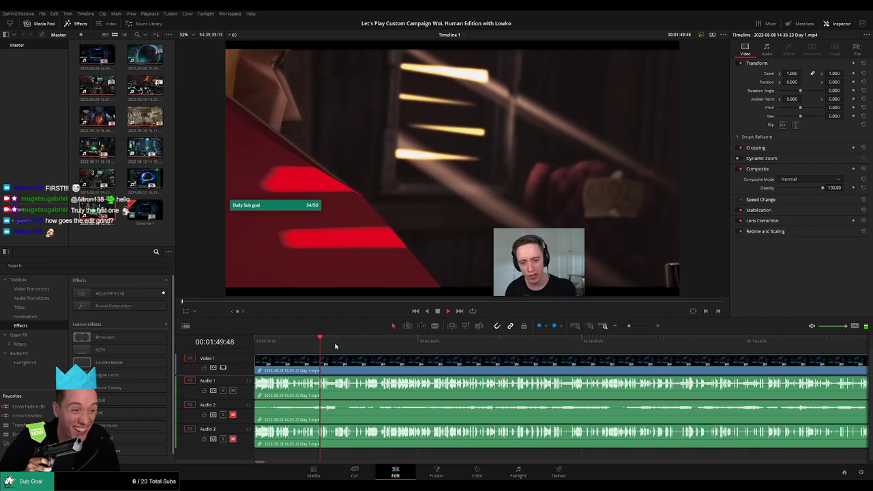
- Skim past the mission selection and gameplay to the cutscene near 51 minutes
left_click_drag(320, 341, 456, 341)
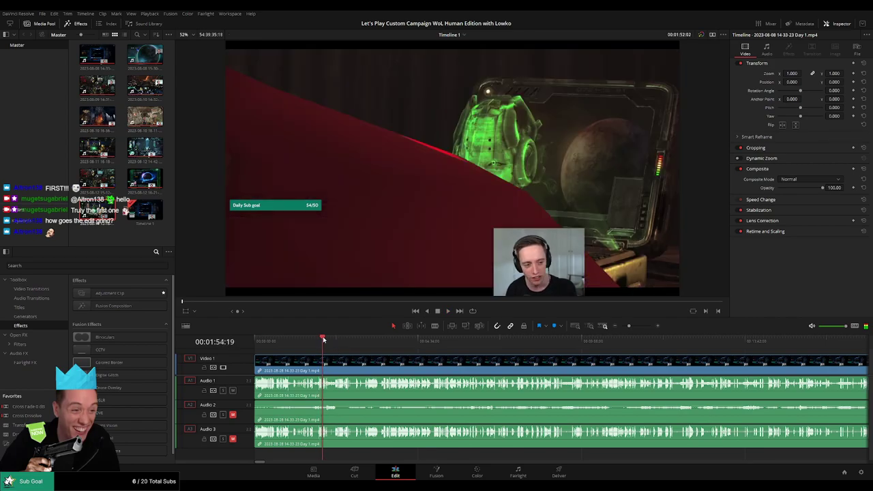
left_click(590, 340)
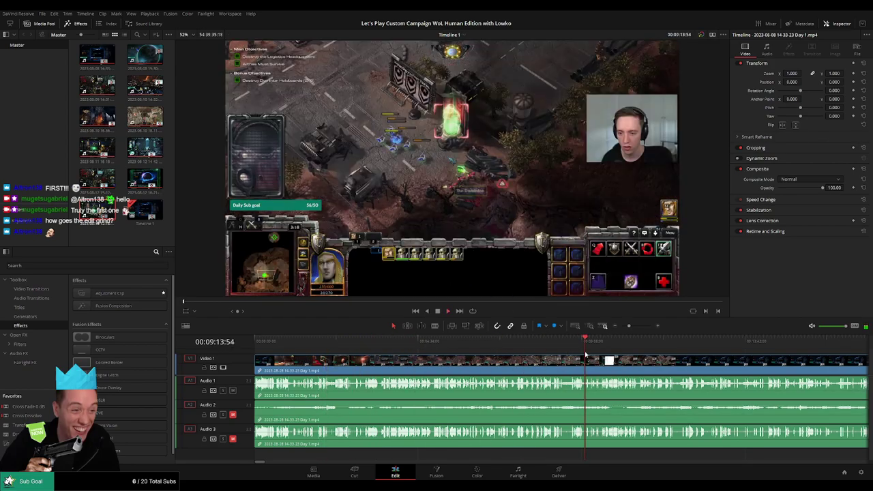
scroll(350, 366, "down", 5)
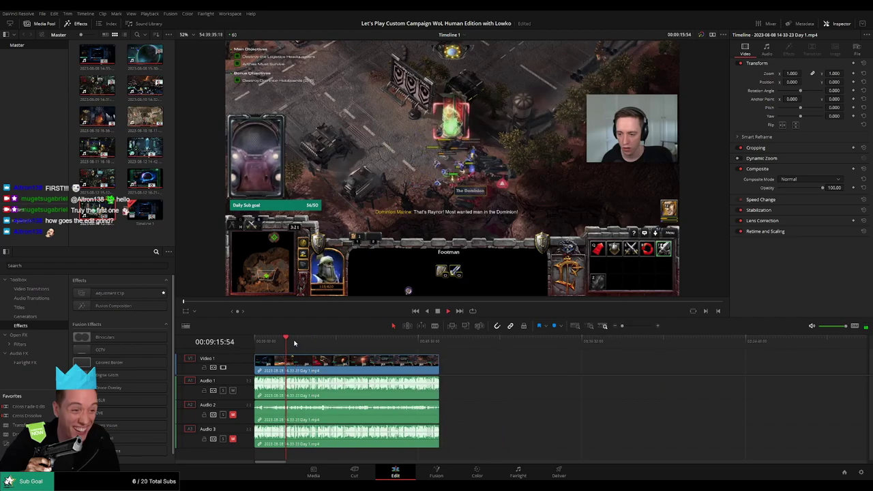
left_click(386, 341)
left_click_drag(389, 341, 425, 360)
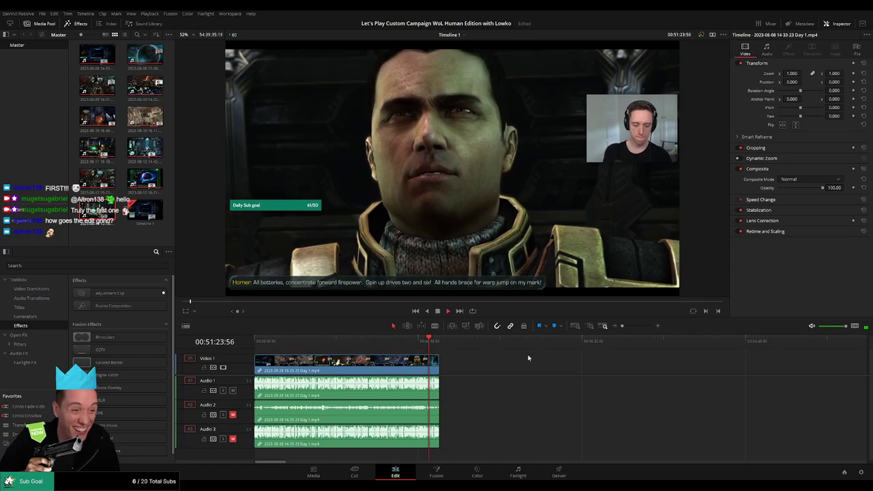
- Settle the playhead on the Raynor close-up around 00:52:19, where the cutscene fades to black
scroll(620, 354, "up", 3)
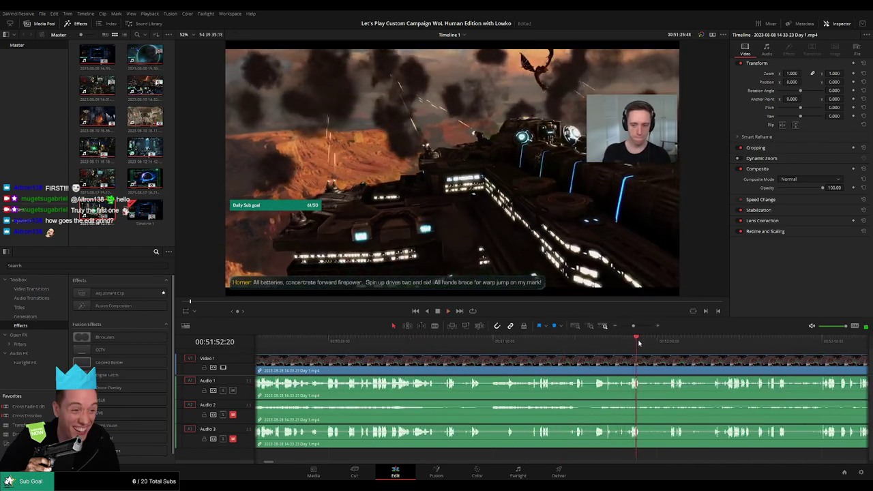
left_click(641, 340)
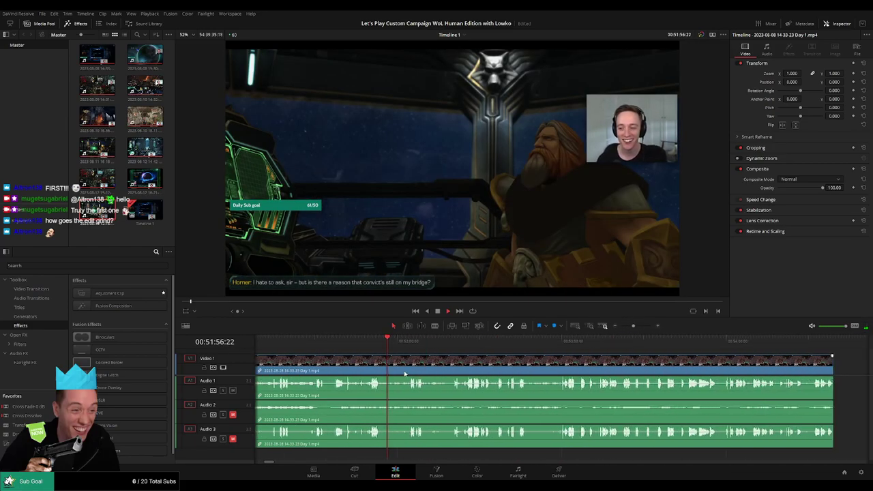
left_click(407, 341)
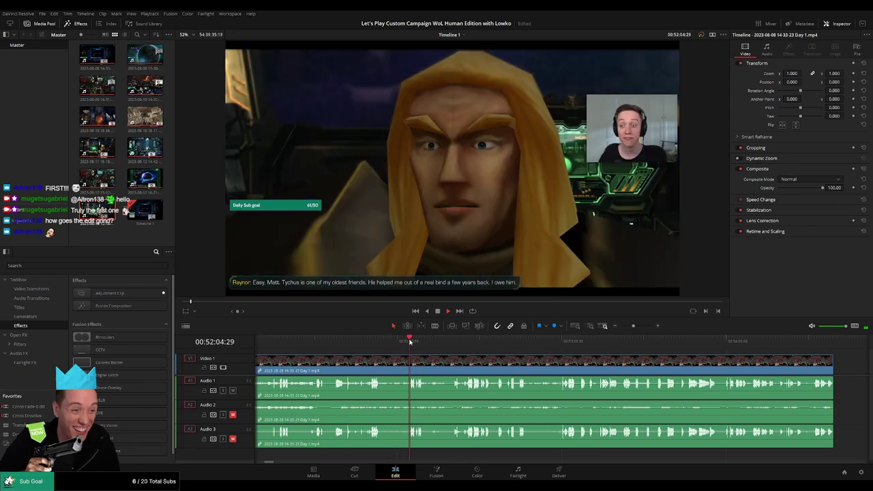
scroll(571, 366, "down", 1)
scroll(571, 367, "up", 2)
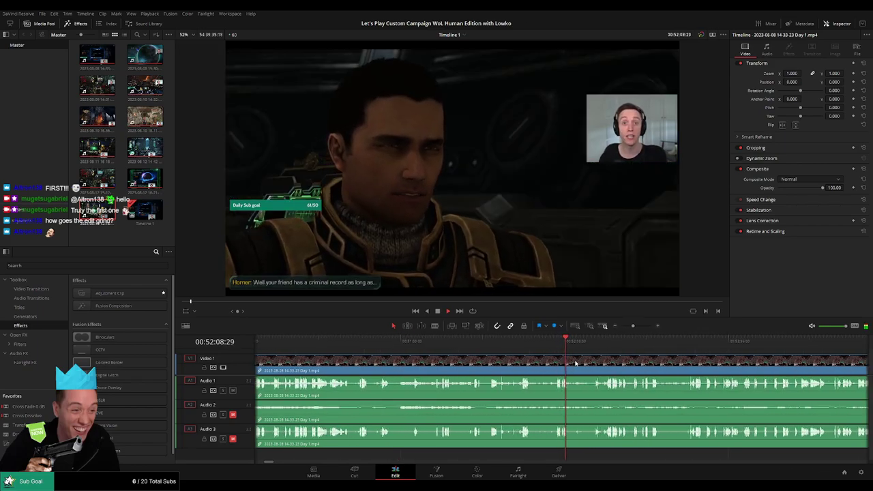
scroll(577, 361, "down", 2)
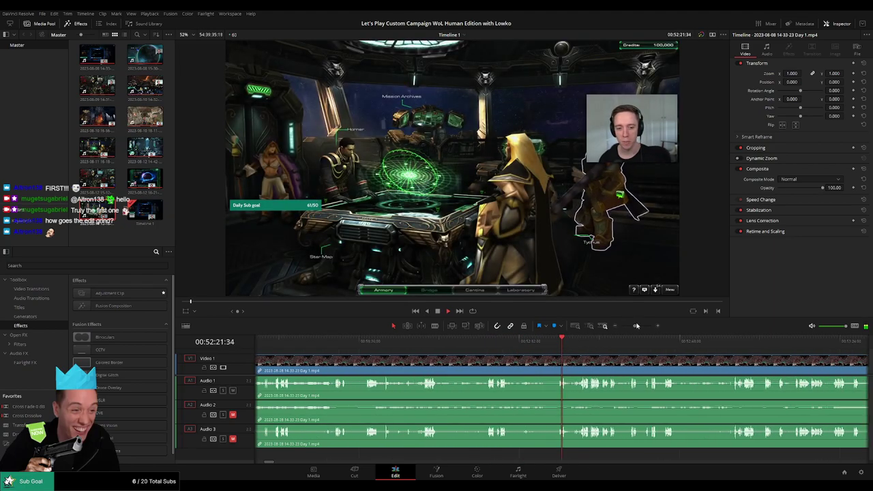
scroll(626, 347, "up", 3)
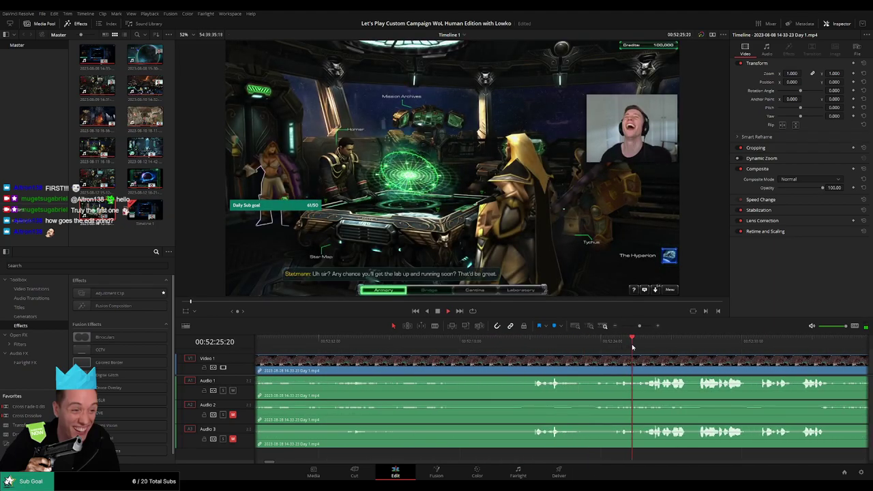
left_click(370, 342)
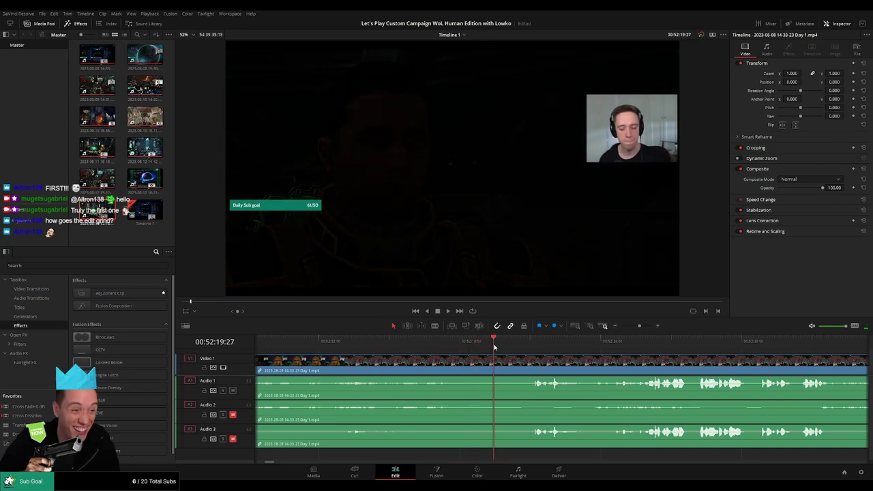
- Split the Day 1 clip at 00:52:20:00 where the scene fades out, and save the project
left_click_drag(501, 348, 505, 348)
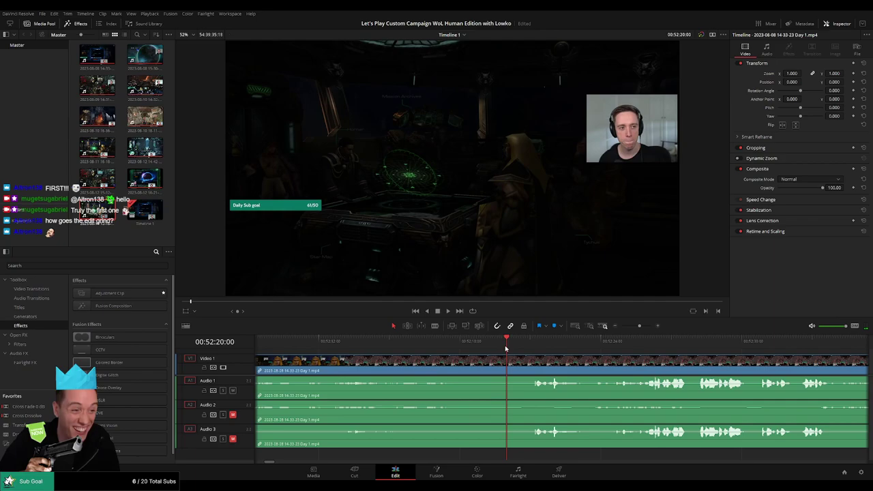
key("ctrl+b")
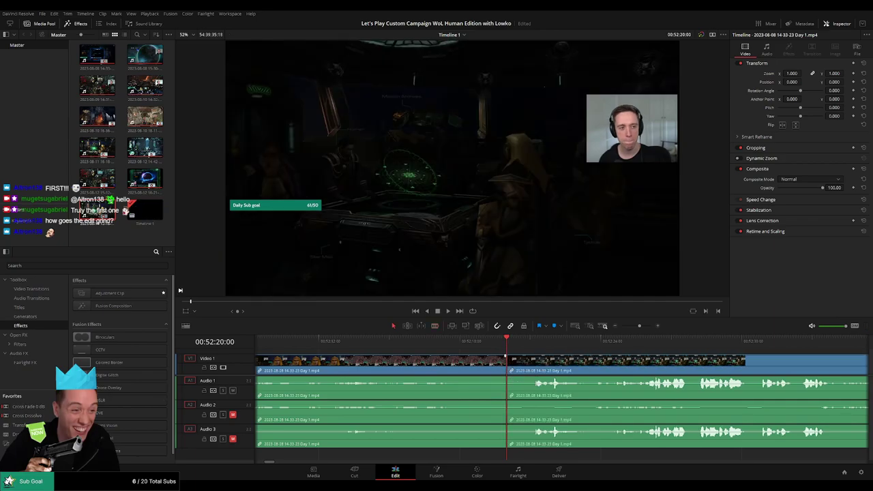
key("ctrl+s")
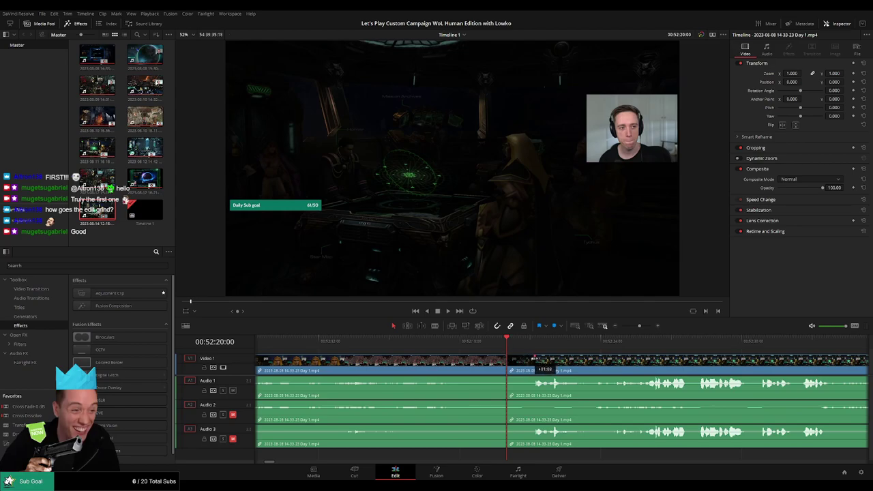
- Trim the right piece's start, fade out Audio 3 at the cut, and move the leftover piece later
left_click_drag(531, 358, 512, 359)
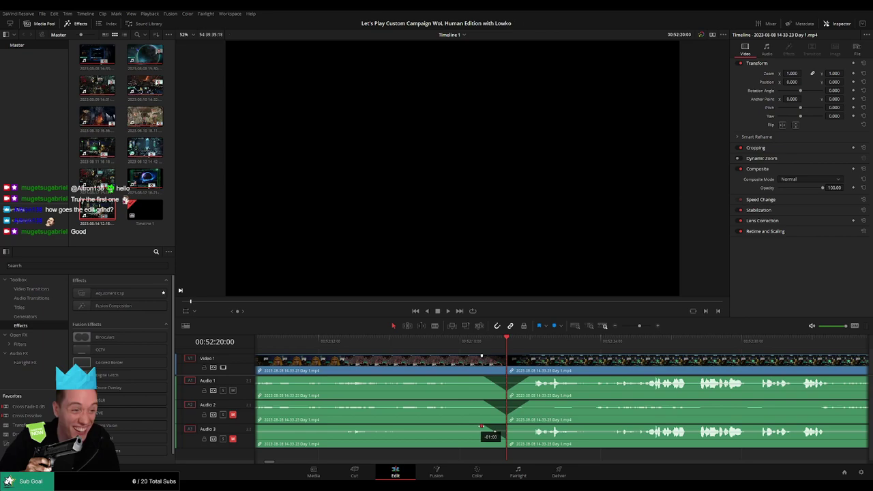
left_click_drag(511, 428, 527, 429)
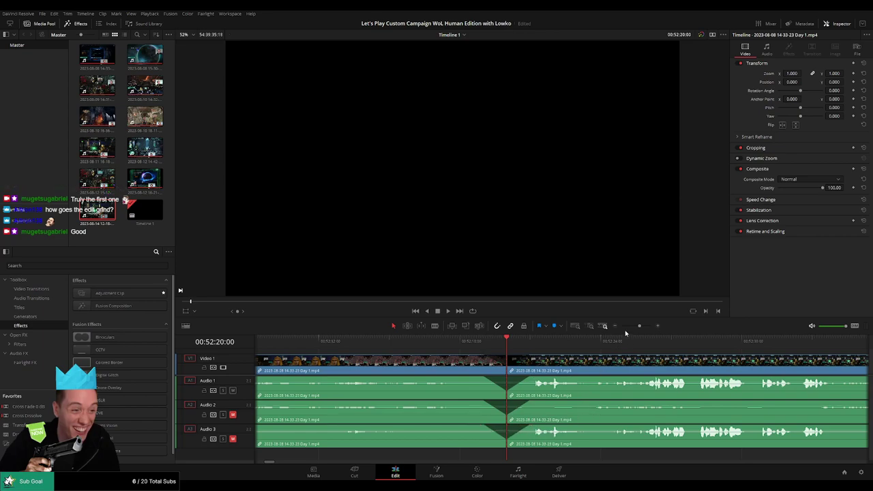
left_click_drag(639, 326, 621, 326)
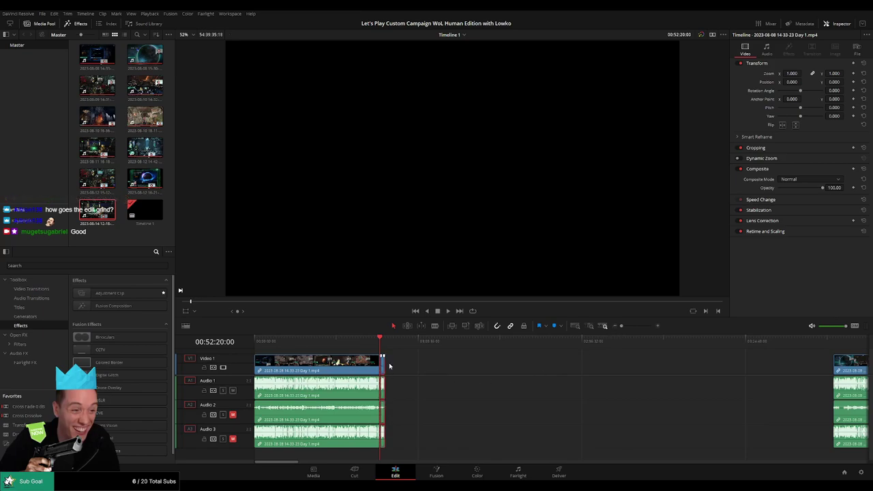
left_click_drag(389, 366, 823, 379)
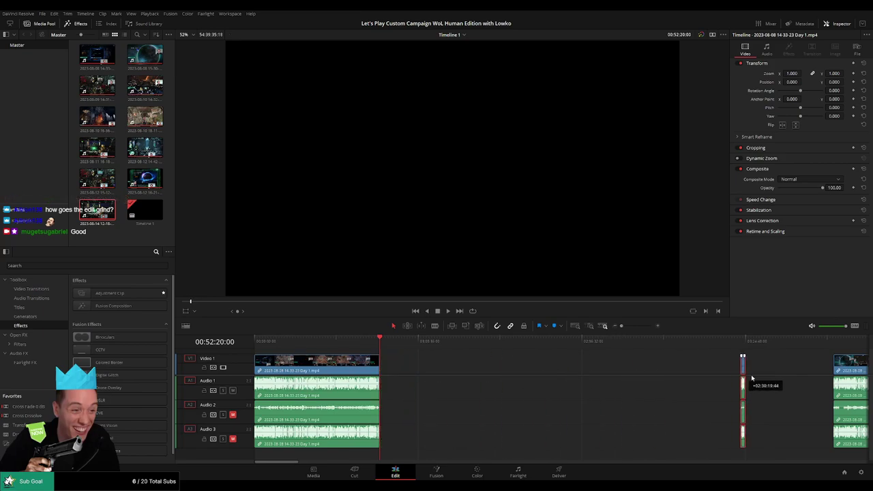
- Deselect the empty gap and scroll right to show the Day 1 part 2 clip
left_click(563, 369)
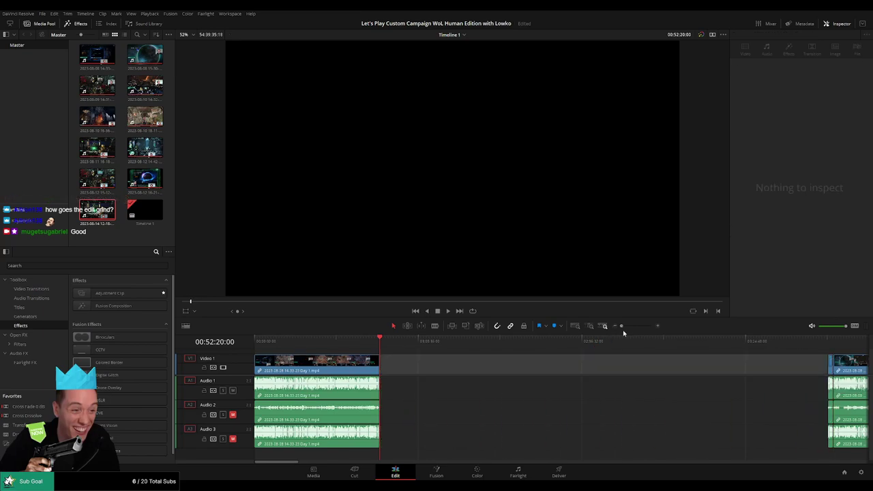
left_click(501, 383)
scroll(476, 366, "right", 3)
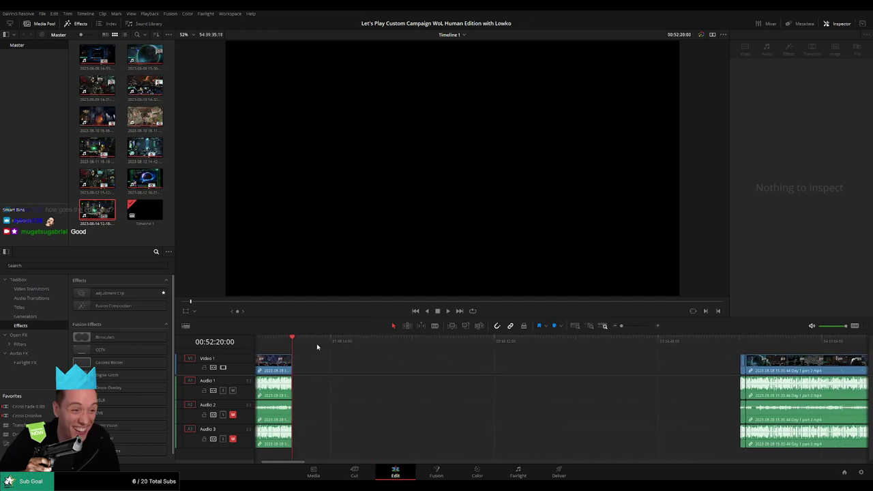
- Snap the Day 1 part 2 clips to the playhead to close the gap, then play the join
left_click_drag(317, 347, 402, 354)
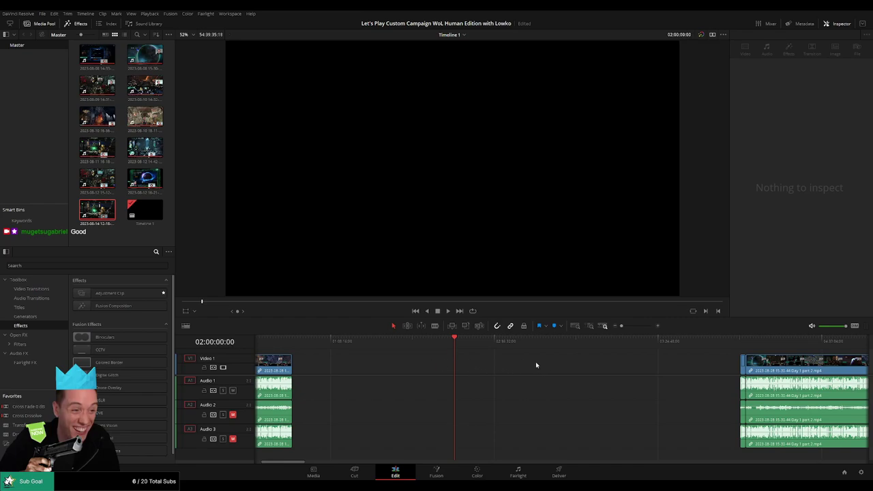
scroll(536, 365, "right", 3)
left_click_drag(483, 362, 620, 413)
left_click_drag(690, 372, 404, 372)
left_click(298, 359)
key("space")
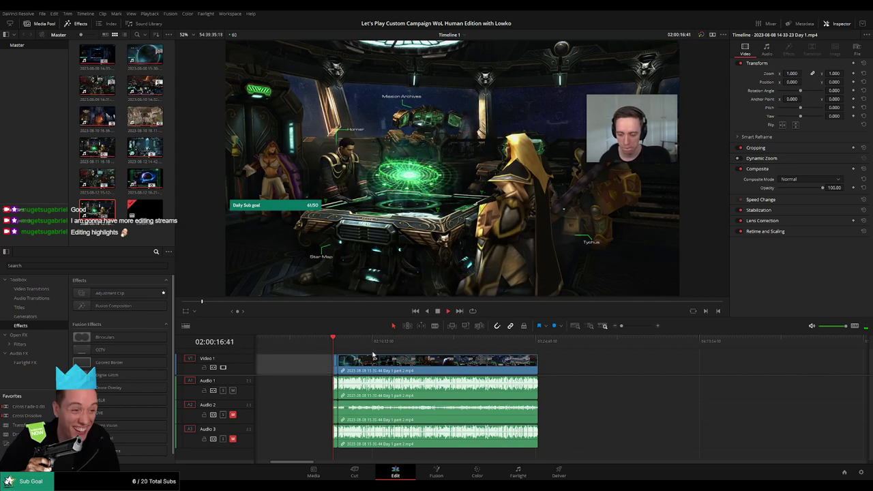
- Review the join up close and add a transition at the edit point with Ctrl+T
left_click_drag(621, 325, 630, 327)
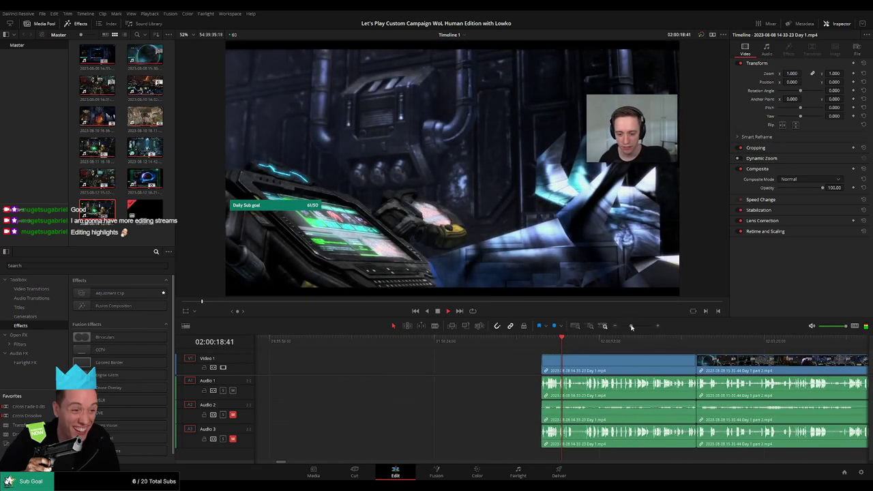
left_click(478, 340)
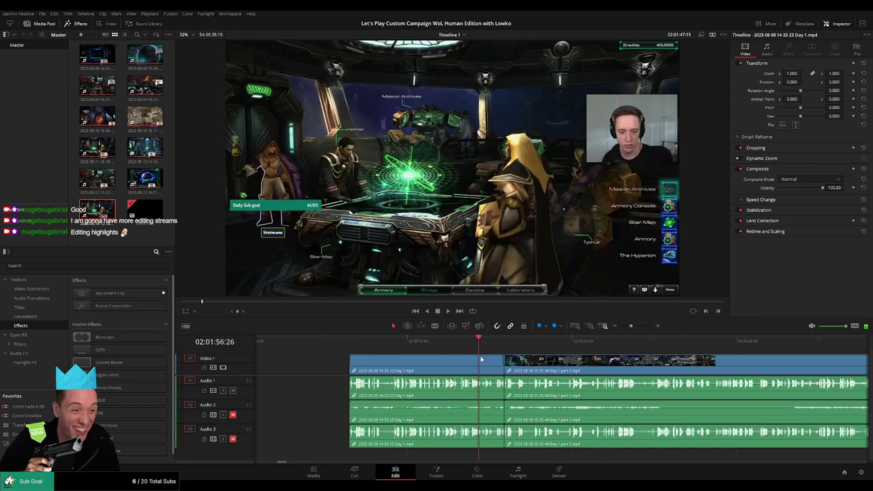
left_click(497, 340)
key("space")
left_click_drag(631, 326, 617, 326)
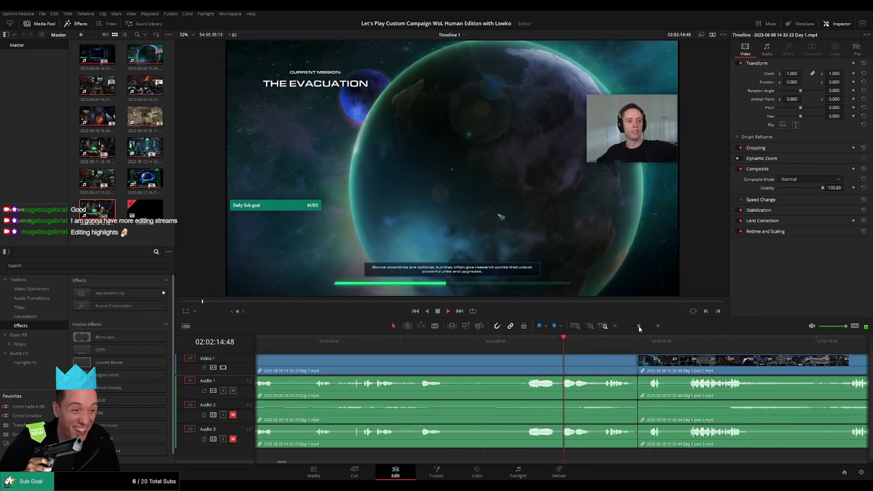
scroll(557, 396, "right", 3)
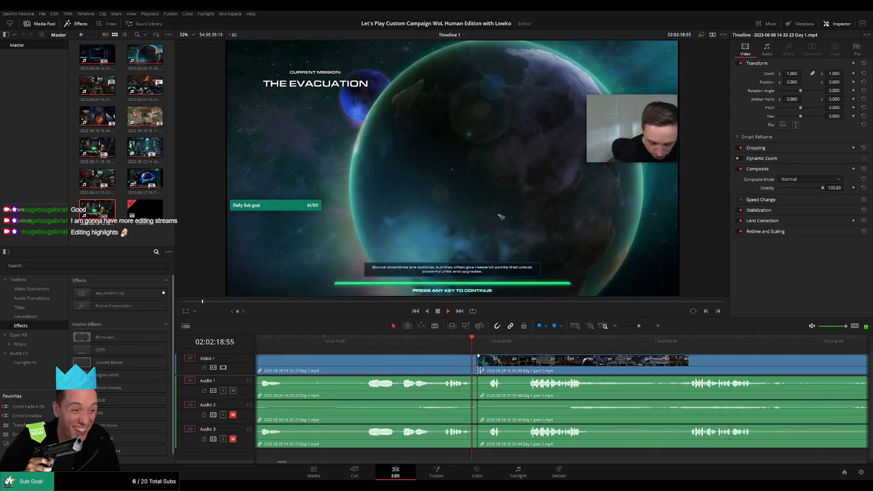
left_click(479, 371)
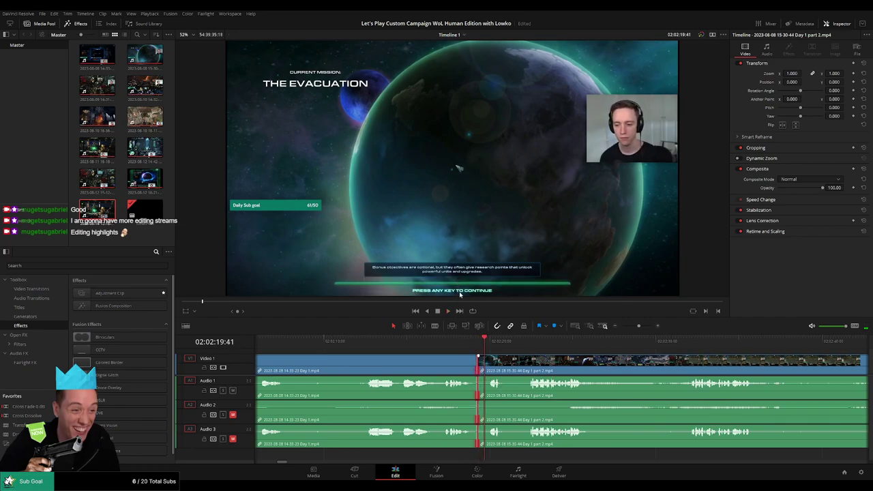
key("ctrl+t")
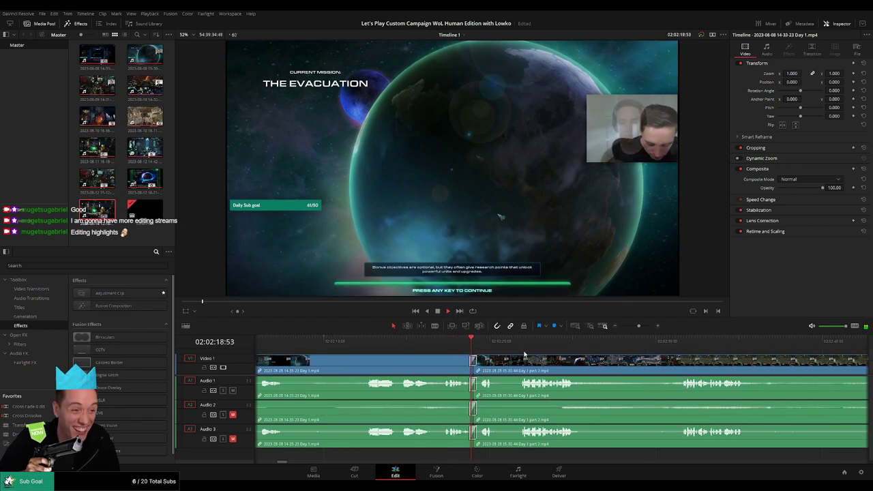
left_click_drag(638, 326, 621, 326)
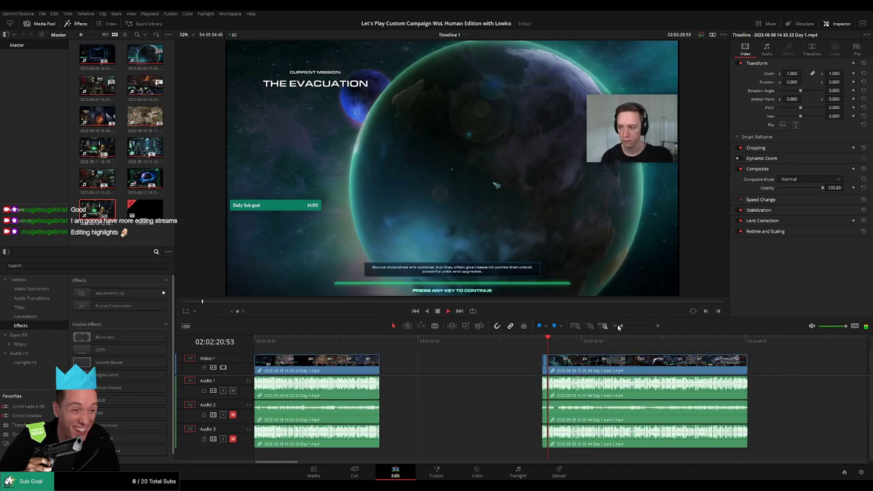
- Skim and play through the Day 1 part 2 footage to the later game scenes
left_click_drag(306, 345, 396, 351)
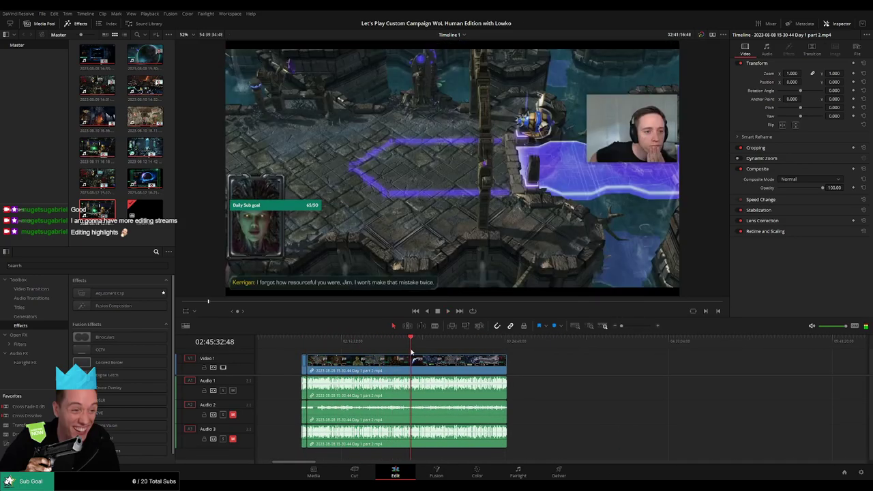
left_click_drag(396, 351, 425, 351)
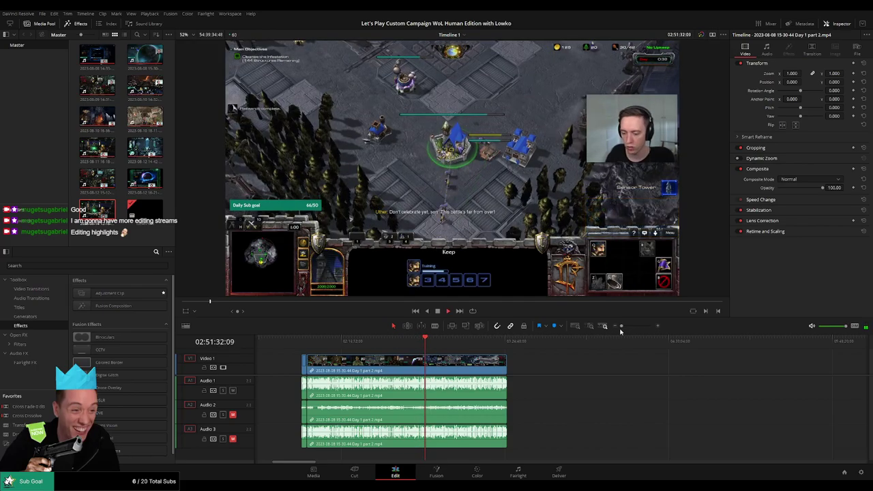
key("shift+z")
left_click_drag(576, 341, 471, 343)
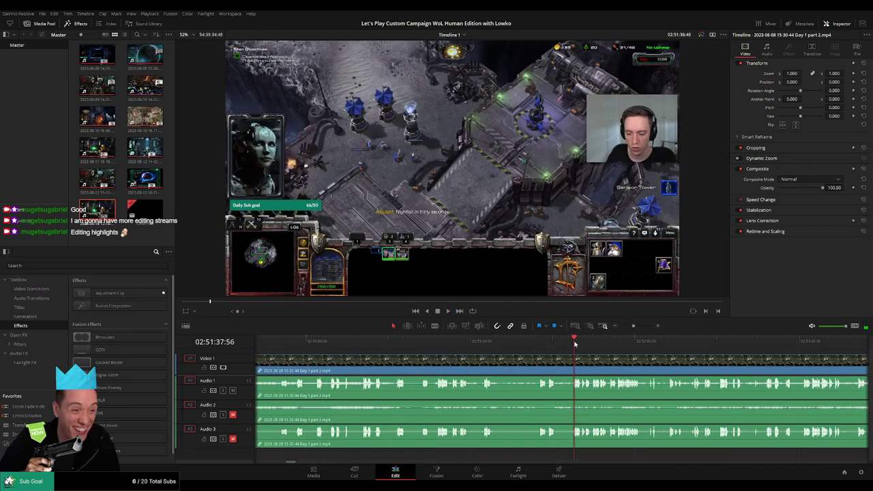
key("space")
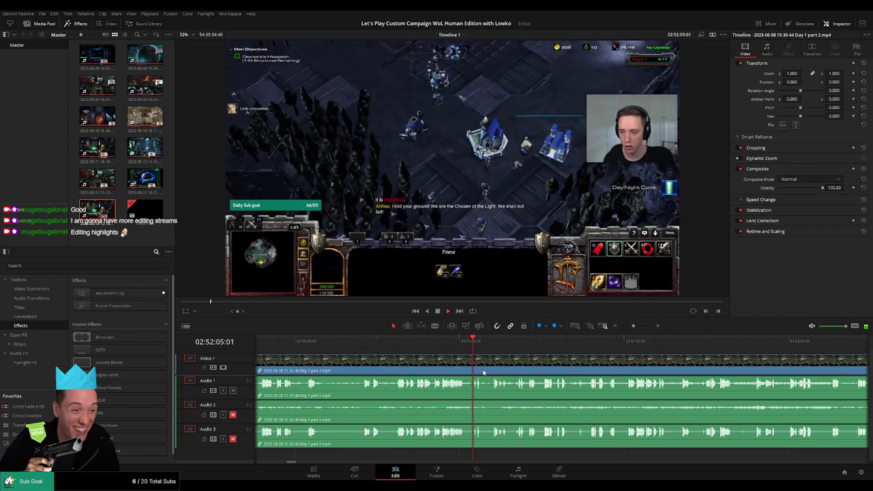
scroll(575, 366, "left", 2)
scroll(600, 355, "up", 2)
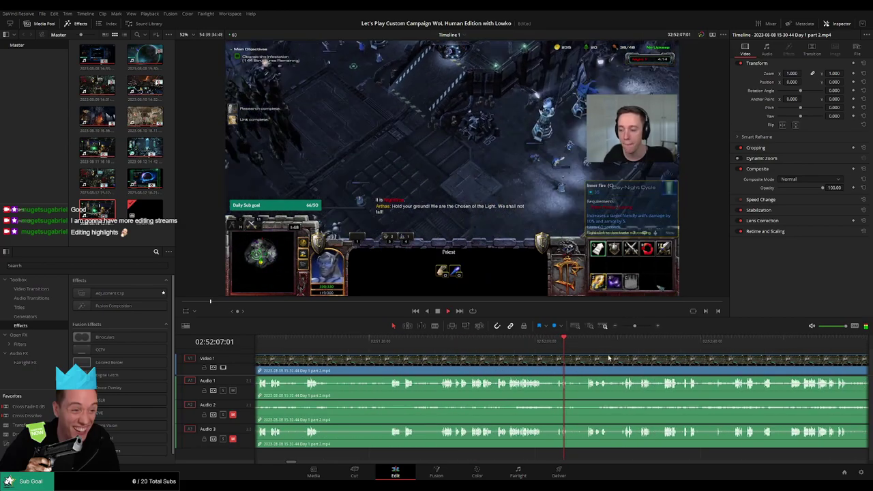
left_click_drag(624, 344, 450, 343)
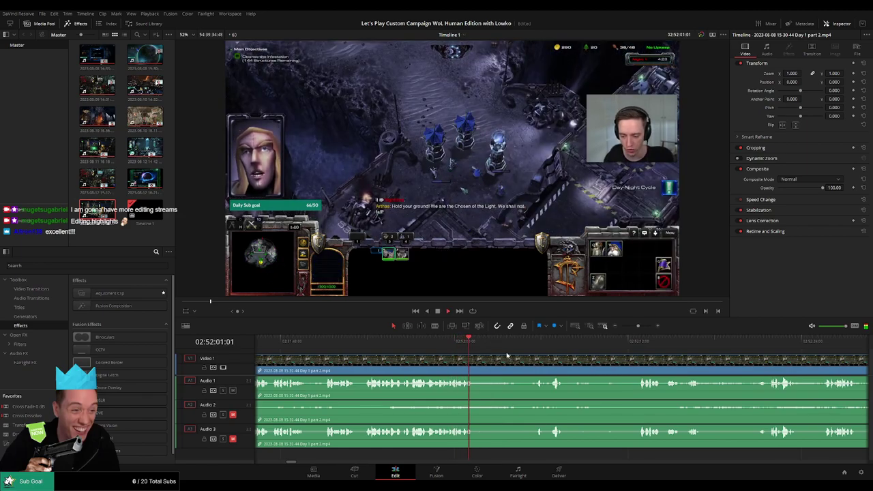
- Narrow the playhead down from about 02:52:20 to exactly 02:52:30:00
scroll(403, 350, "right", 2)
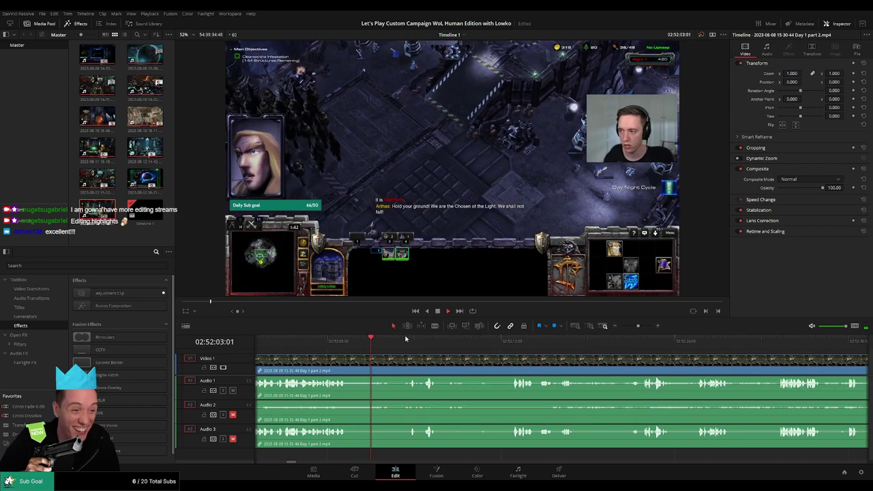
left_click_drag(402, 344, 509, 346)
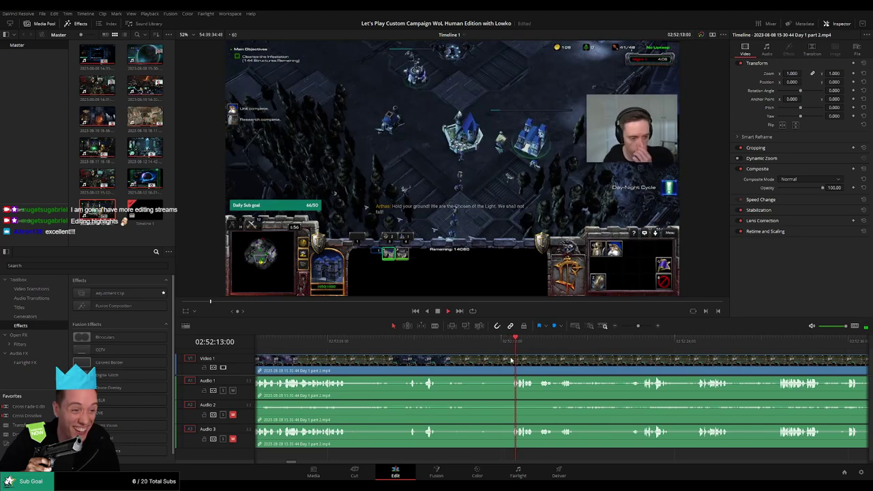
scroll(509, 345, "right", 4)
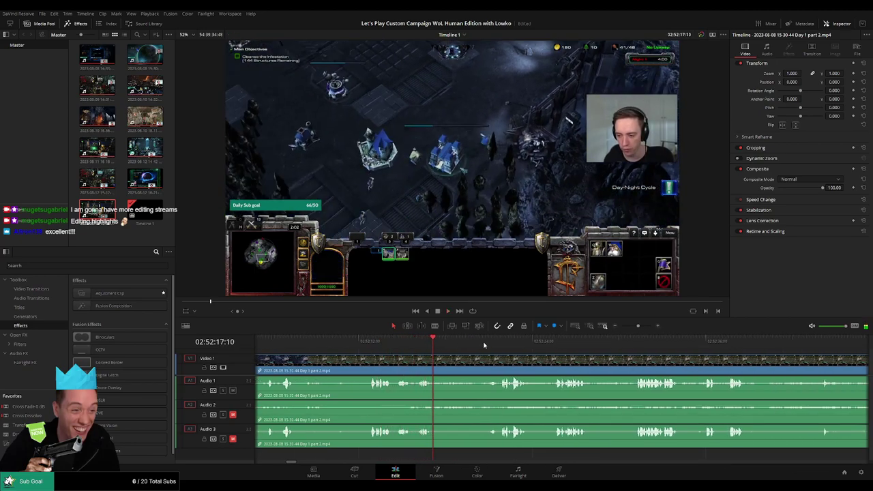
left_click(488, 345)
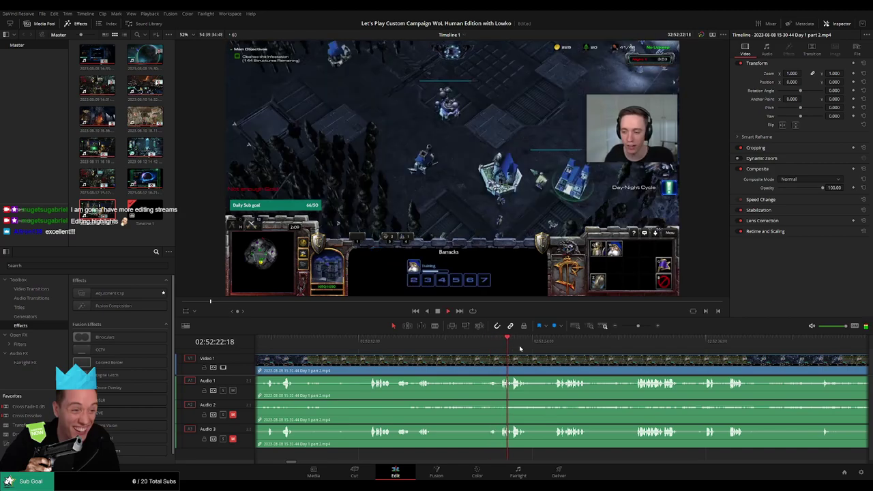
left_click(552, 341)
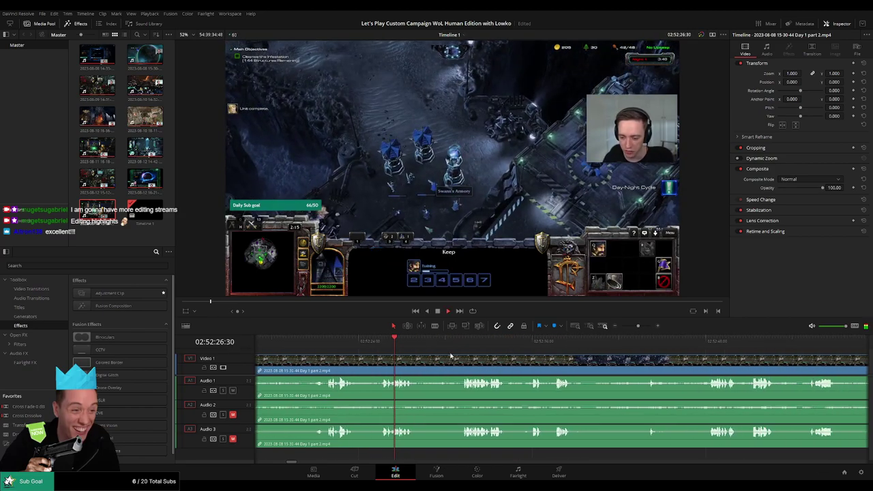
left_click(451, 344)
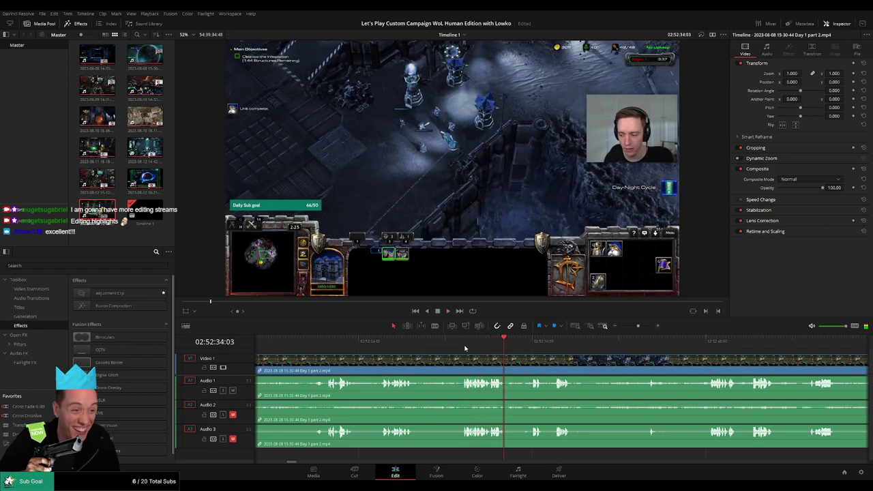
left_click(462, 347)
left_click_drag(462, 348, 444, 348)
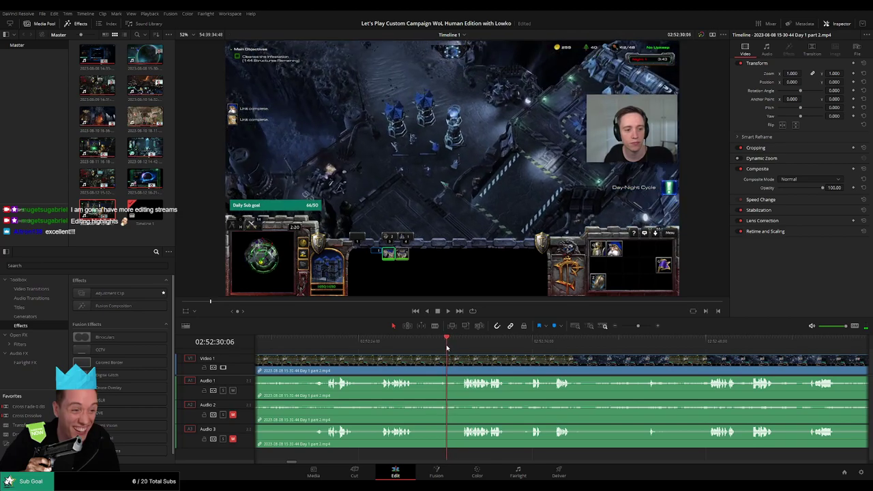
key("Right")
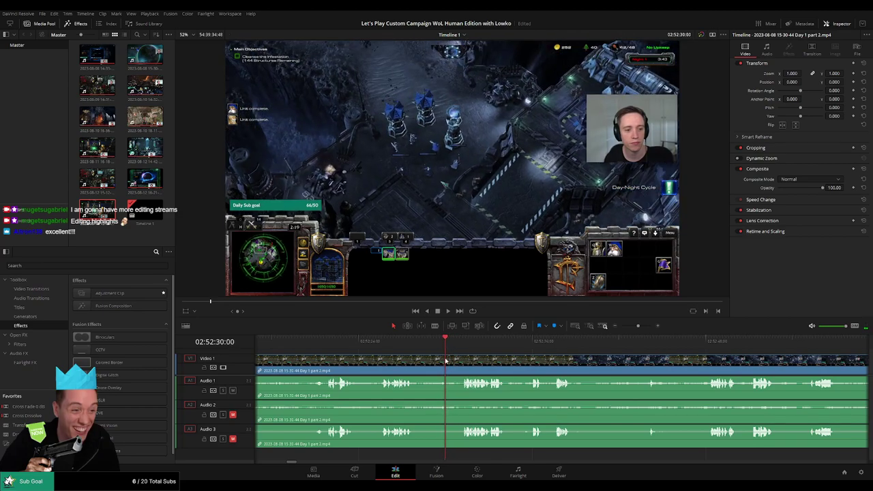
- Blade every track at 02:52:30:00 and fade Audio 3 out before the cut
key("b")
left_click(444, 360)
left_click_drag(634, 325, 641, 325)
left_click_drag(561, 361, 571, 363)
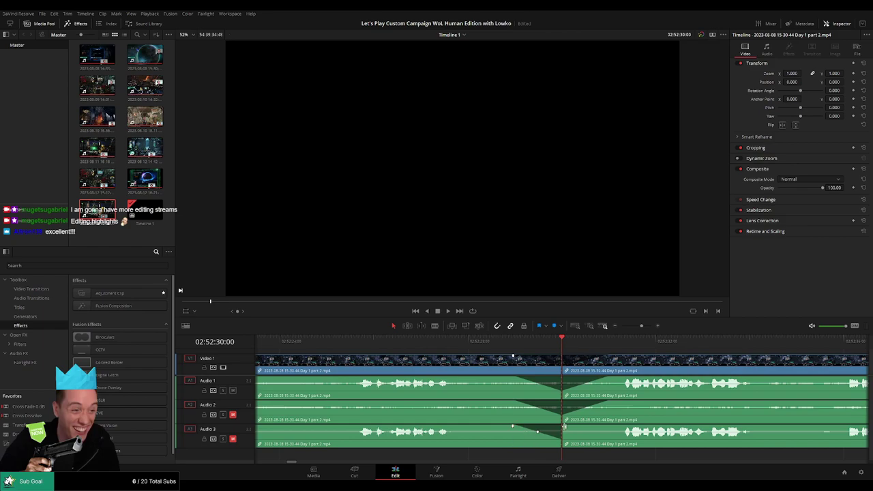
left_click_drag(564, 426, 605, 427)
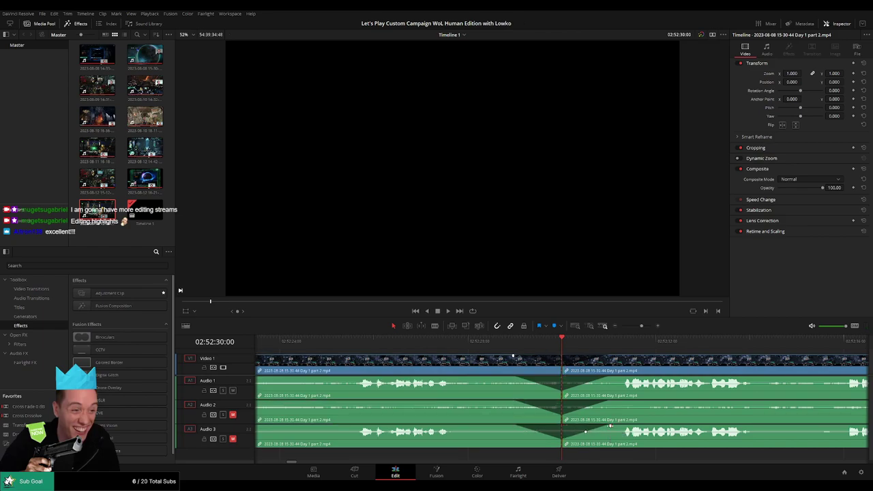
left_click_drag(639, 325, 621, 326)
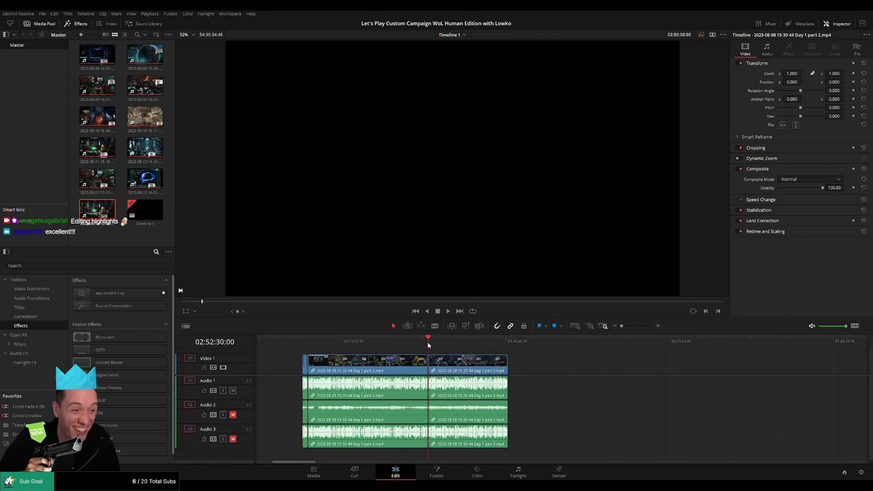
- Delete the empty gap before the Day 1 part 2 clip
scroll(428, 346, "right", 5)
left_click(386, 364)
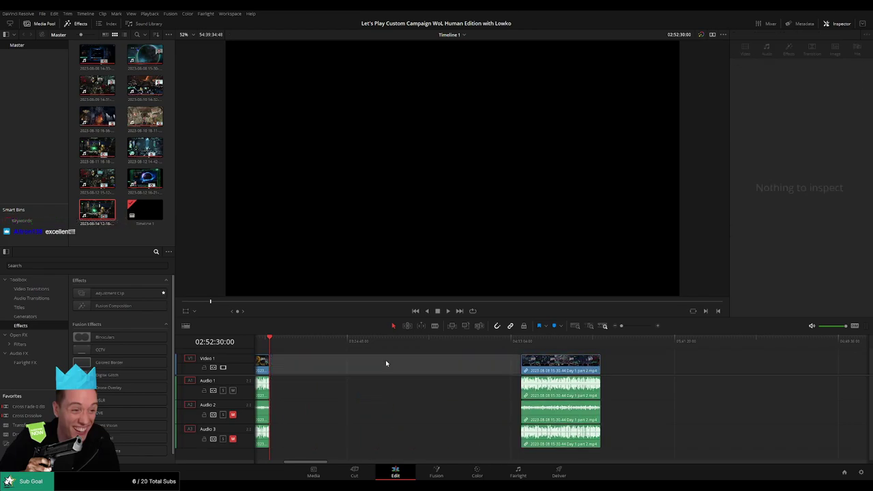
key("BackSpace")
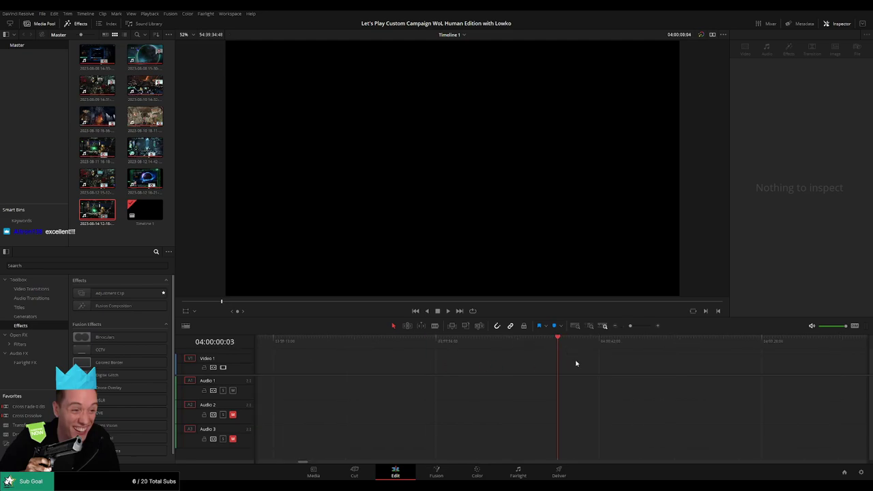
- Snap the Day 2 clip to the end of Day 1 part 2, near 04:00:00, and play it
left_click(605, 326)
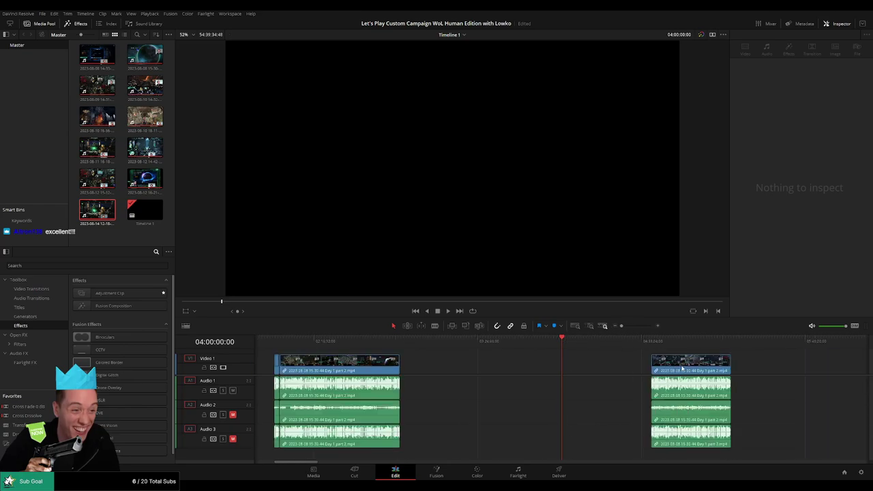
left_click_drag(682, 368, 594, 369)
scroll(457, 367, "right", 3)
scroll(458, 367, "right", 5)
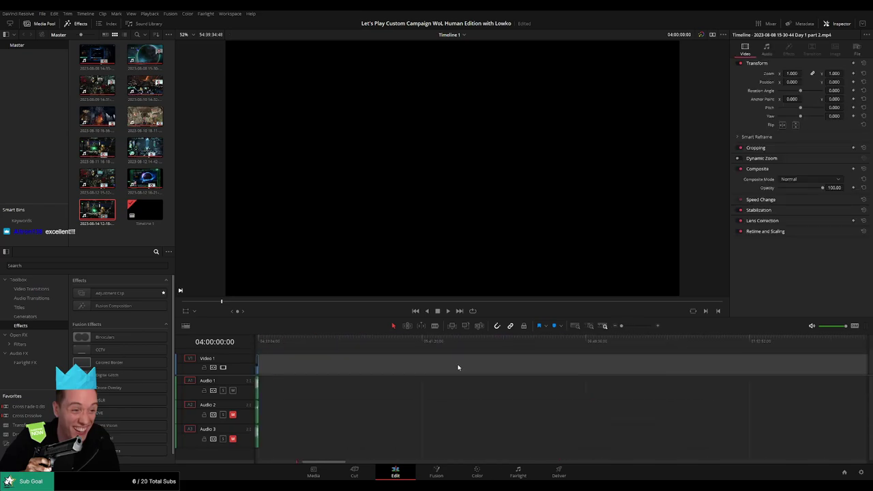
scroll(450, 367, "right", 3)
scroll(382, 371, "right", 5)
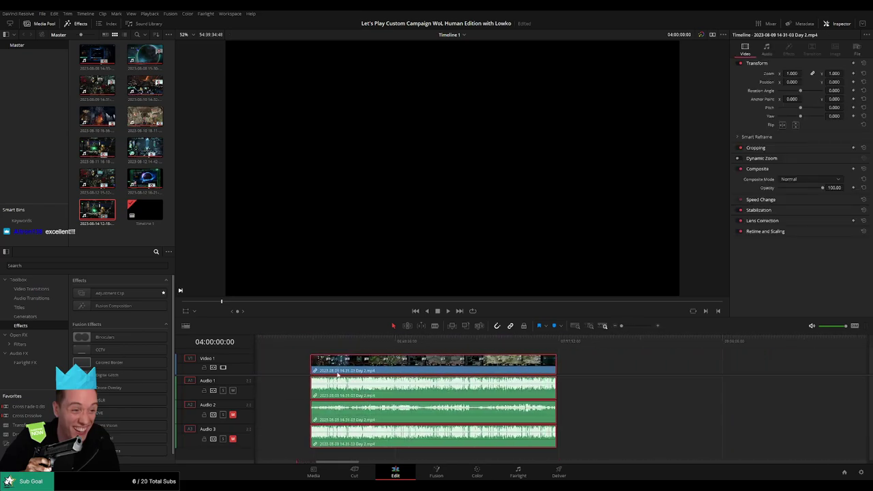
mouse_move(337, 375)
left_mouse_down()
mouse_move(511, 371)
mouse_move(390, 365)
left_mouse_up()
key("space")
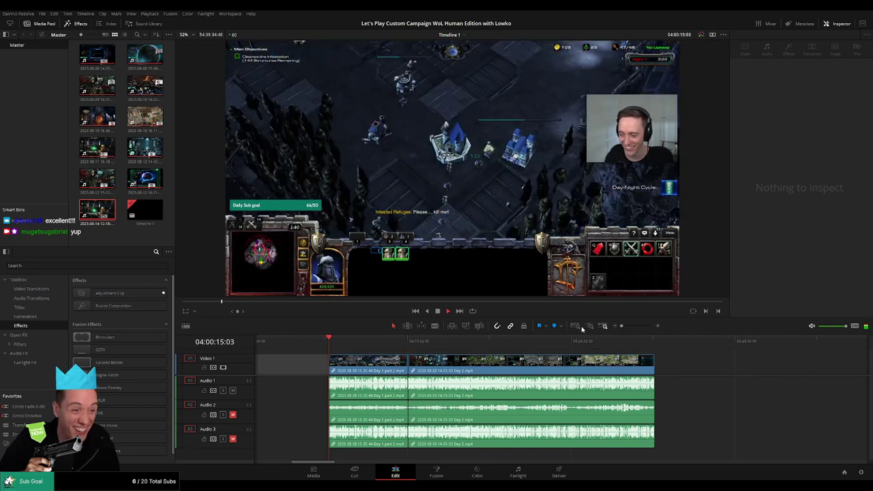
- Scrub to the end of Day 1 part 2 and zoom in on its join with Day 2
left_click_drag(619, 327, 624, 328)
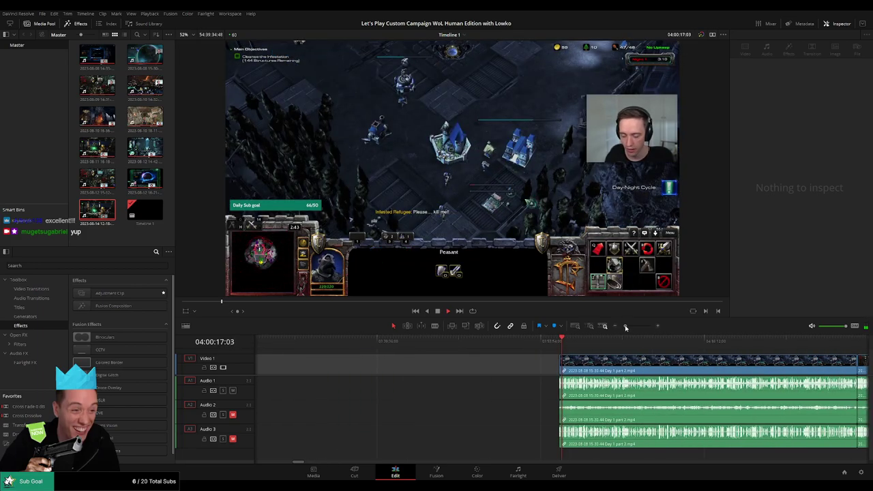
left_click(339, 341)
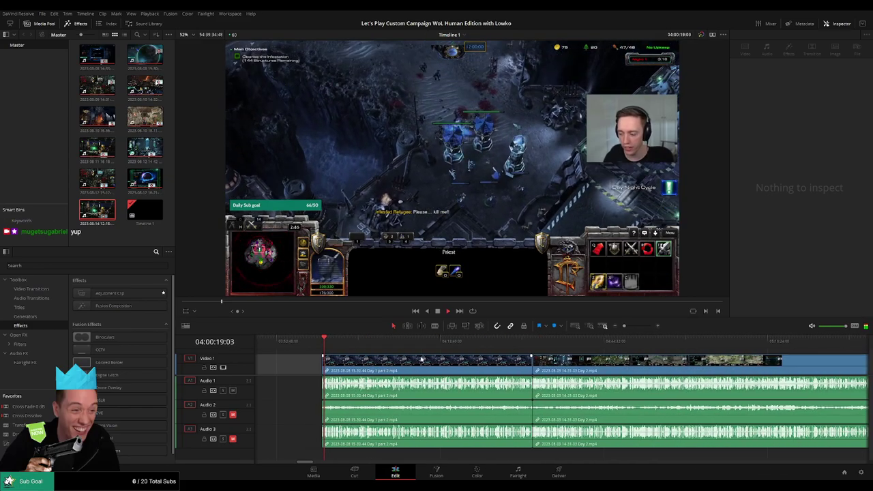
left_click_drag(341, 347, 533, 341)
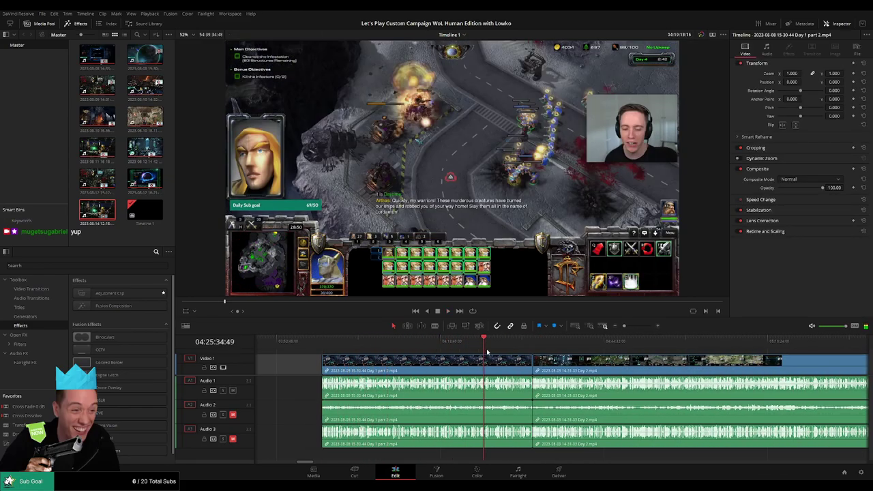
left_click_drag(622, 325, 637, 326)
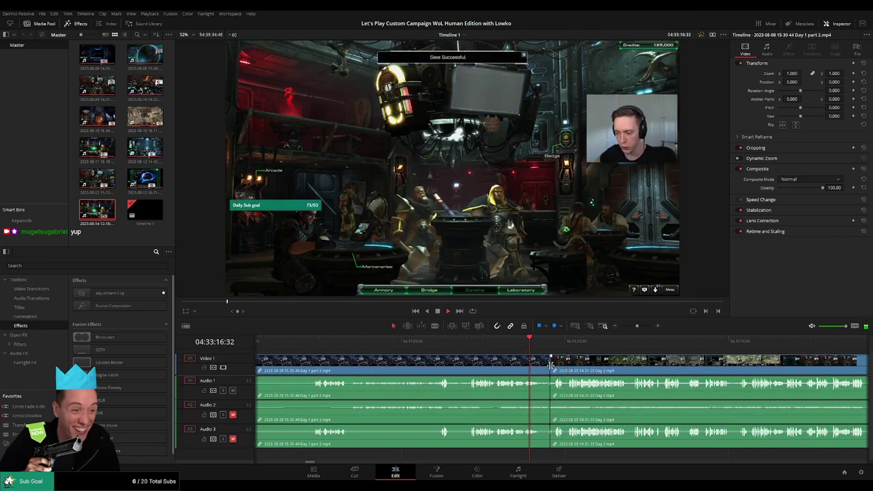
- Ripple-trim the edit point a few frames earlier with the comma key, then scrub into Day 2
left_click(551, 365)
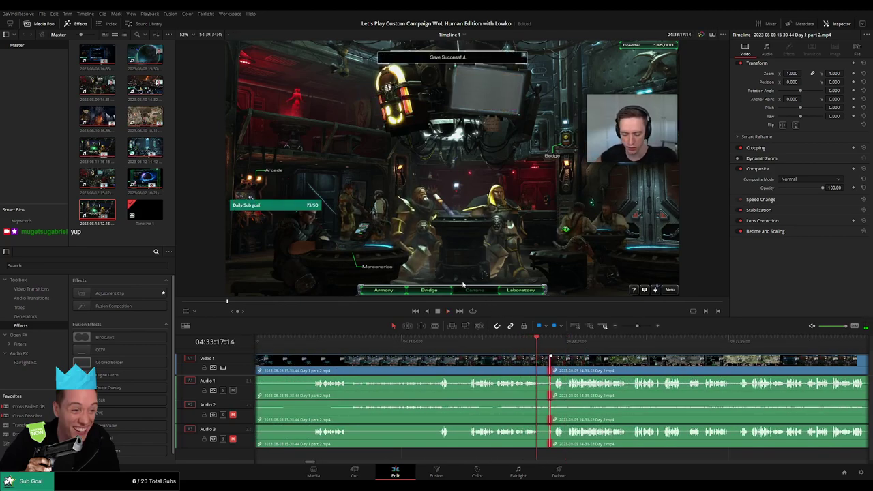
key("comma")
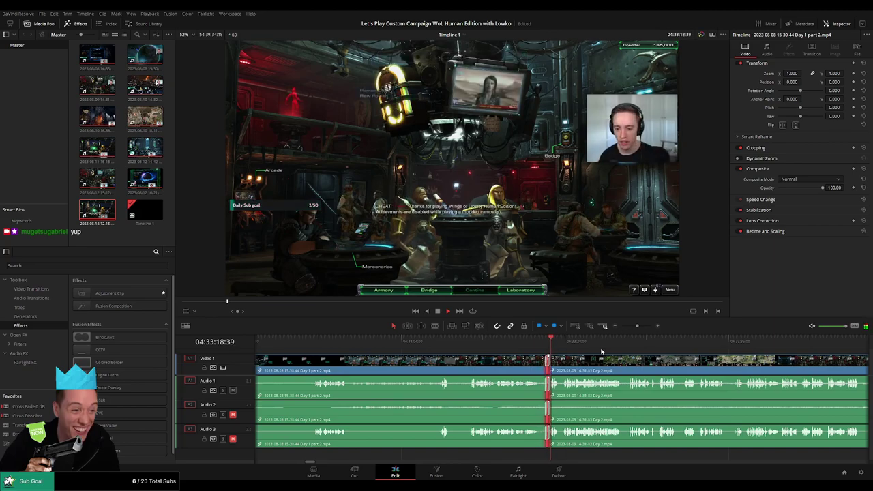
scroll(559, 338, "right", 5)
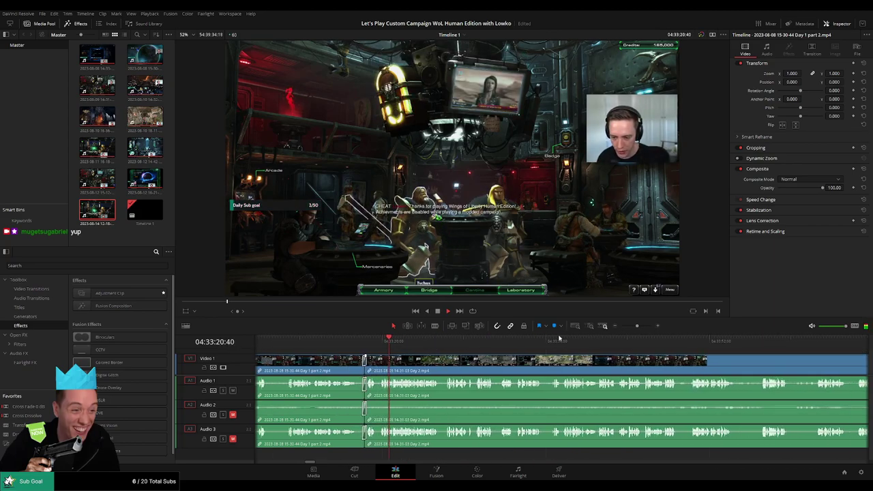
left_click_drag(637, 328, 627, 328)
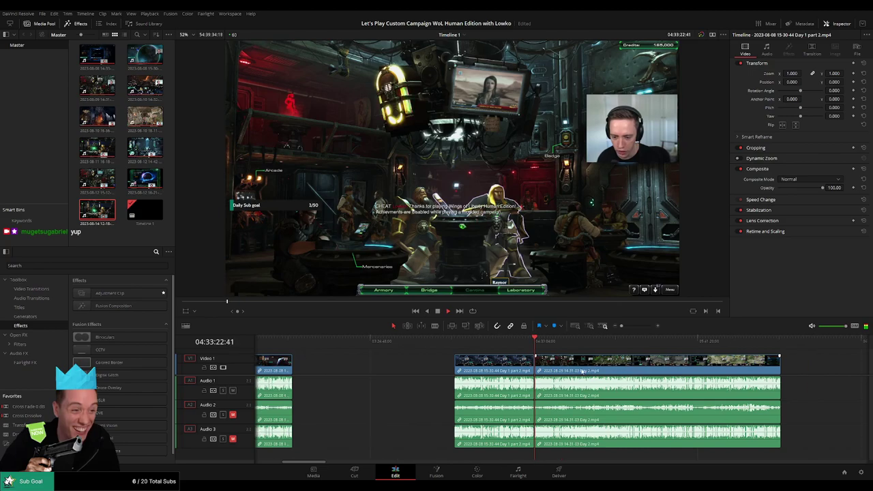
scroll(432, 369, "right", 5)
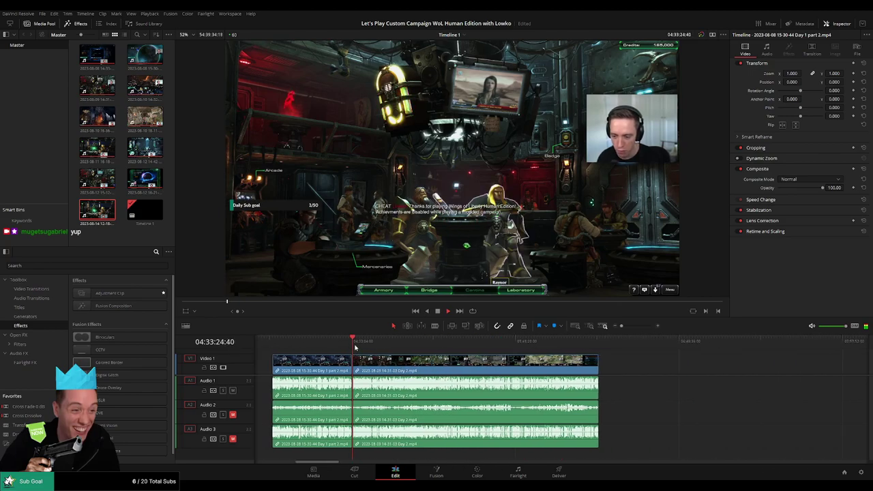
left_click_drag(358, 344, 398, 348)
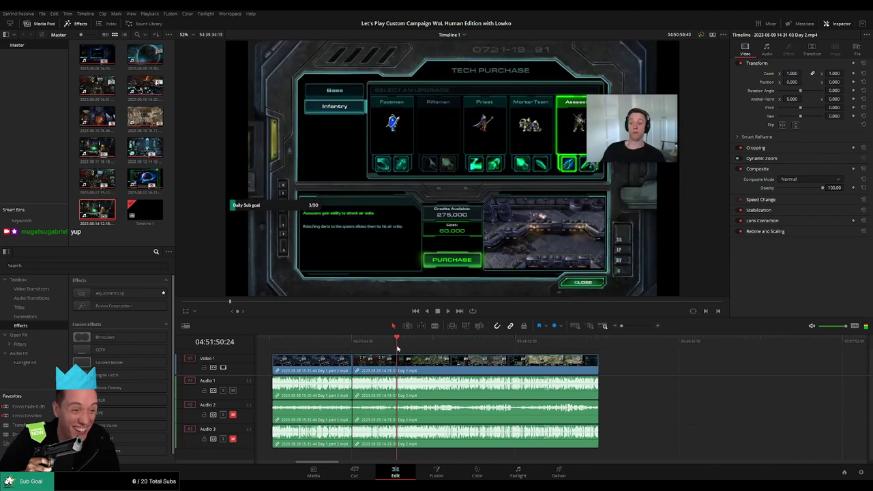
- Scrub Day 2 past the Tech Purchase and Mercenaries screens to the frame where Hill's line begins
left_click_drag(620, 326, 637, 326)
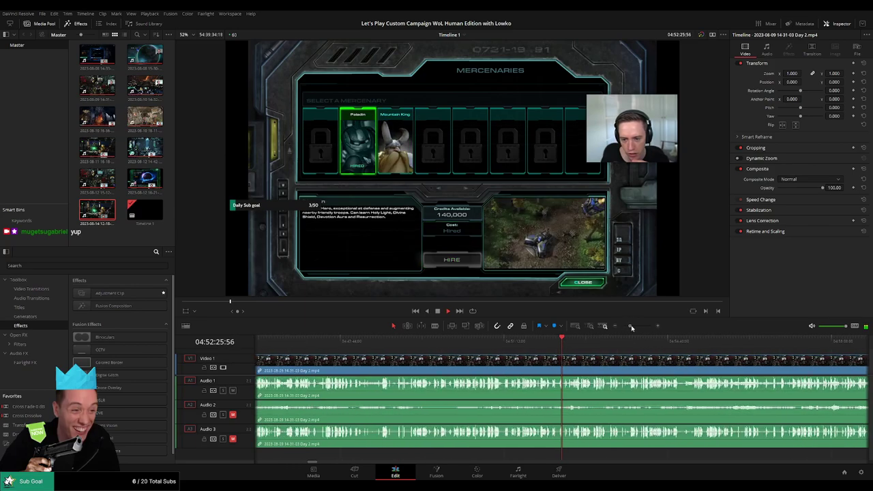
left_click(533, 348)
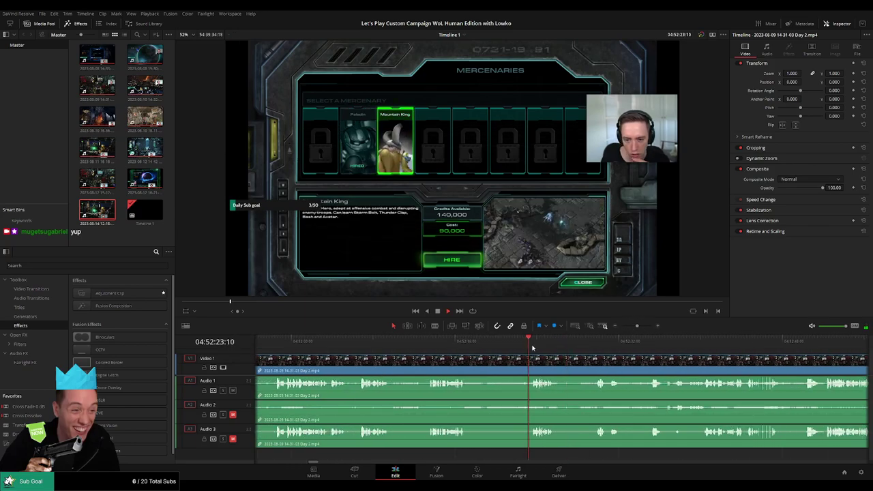
left_click(429, 338)
left_click_drag(430, 338, 414, 341)
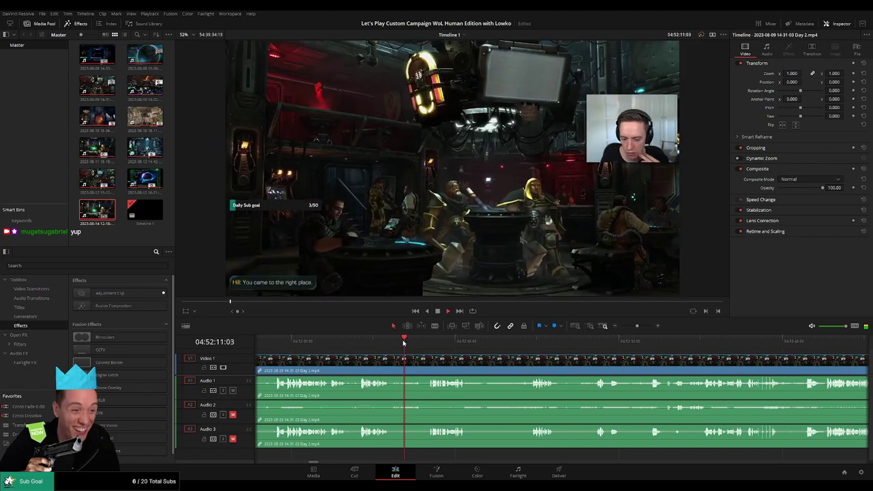
left_click(359, 342)
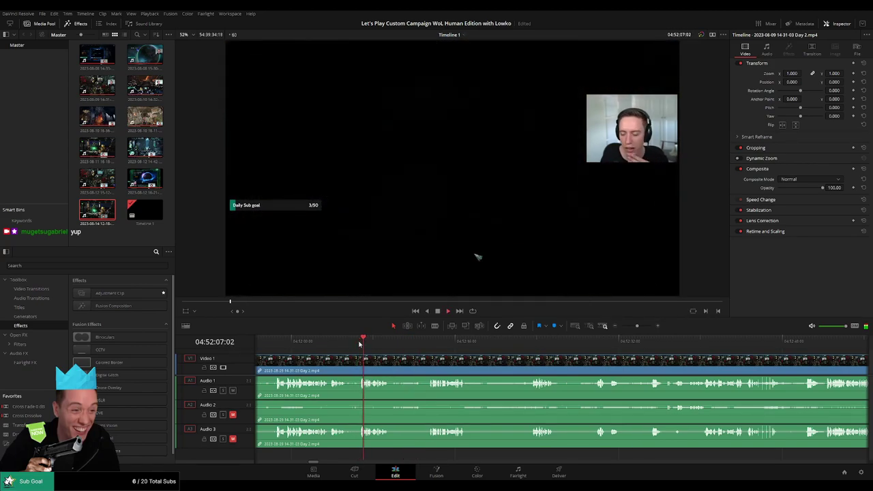
left_click(276, 340)
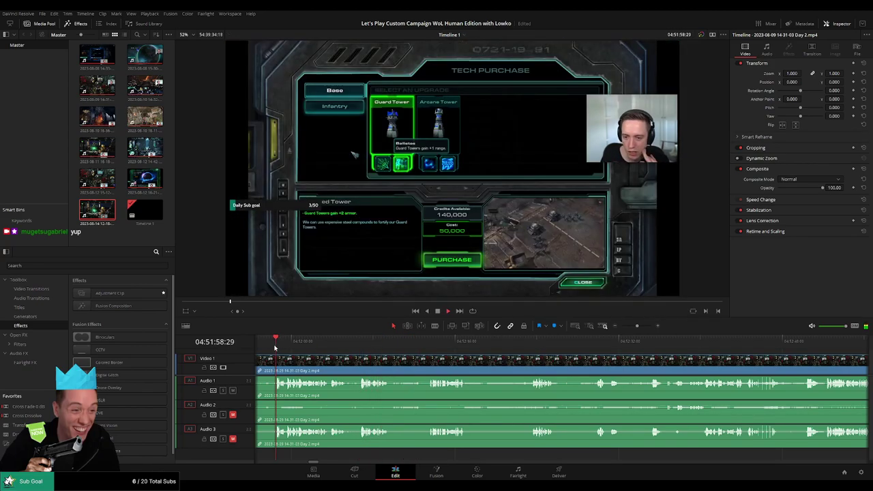
left_click(423, 339)
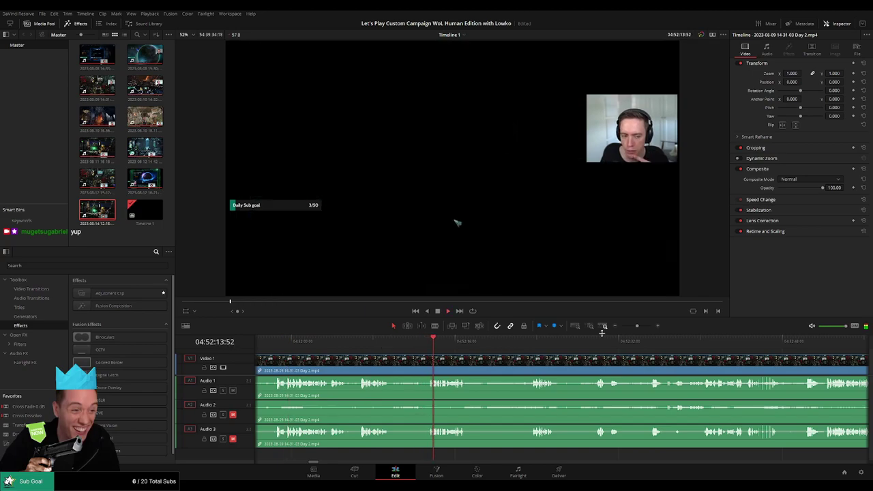
left_click_drag(636, 327, 638, 326)
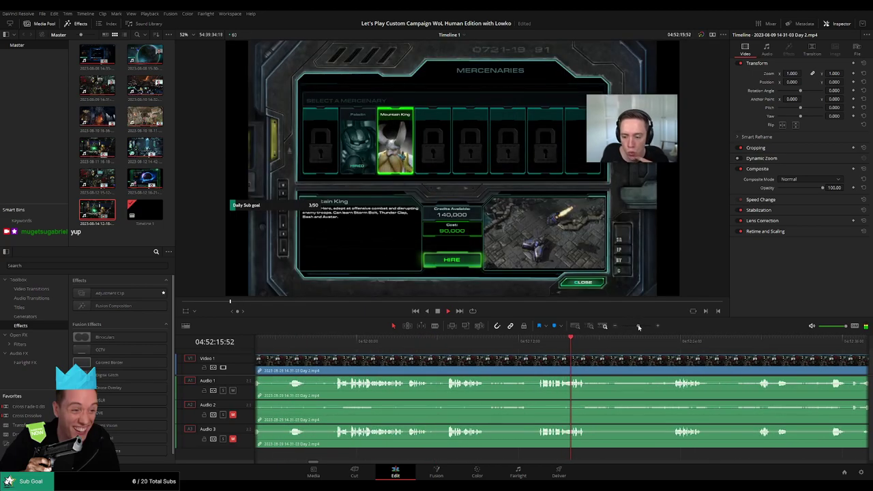
left_click(508, 341)
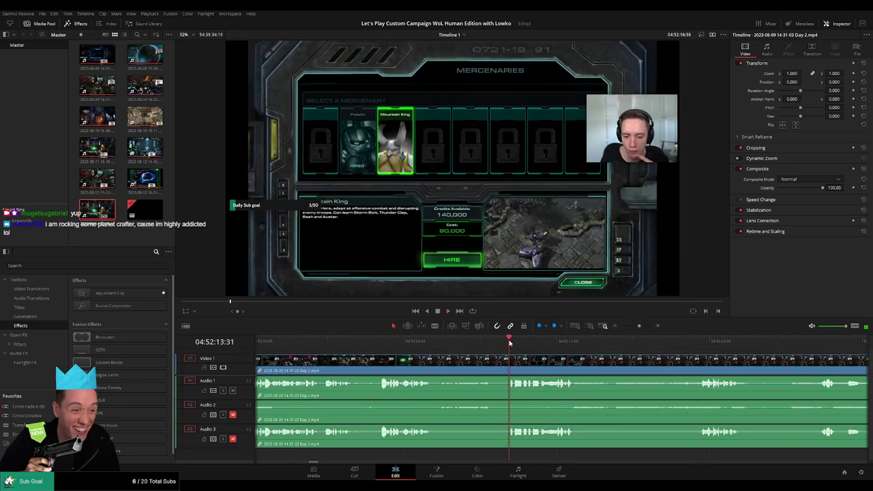
left_click_drag(508, 342, 489, 345)
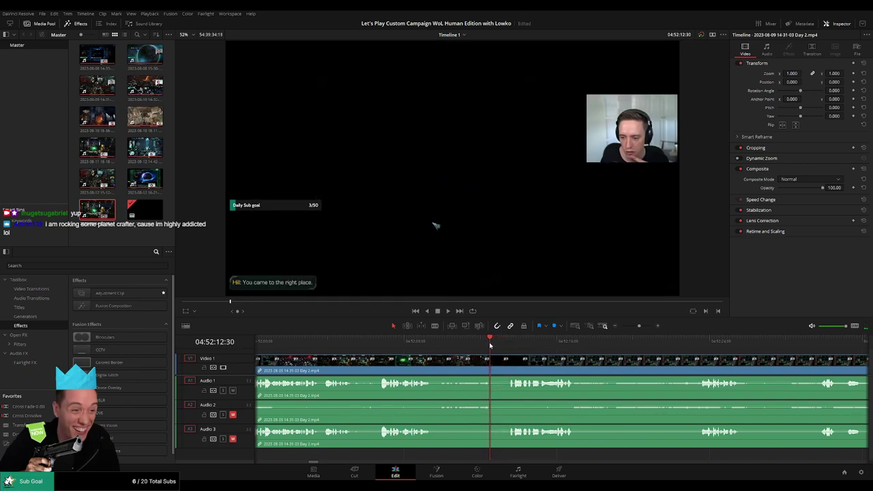
- Blade Day 2 at 04:52:12:30, fade its audio across the cut, and zoom the timeline out
key("ctrl+b")
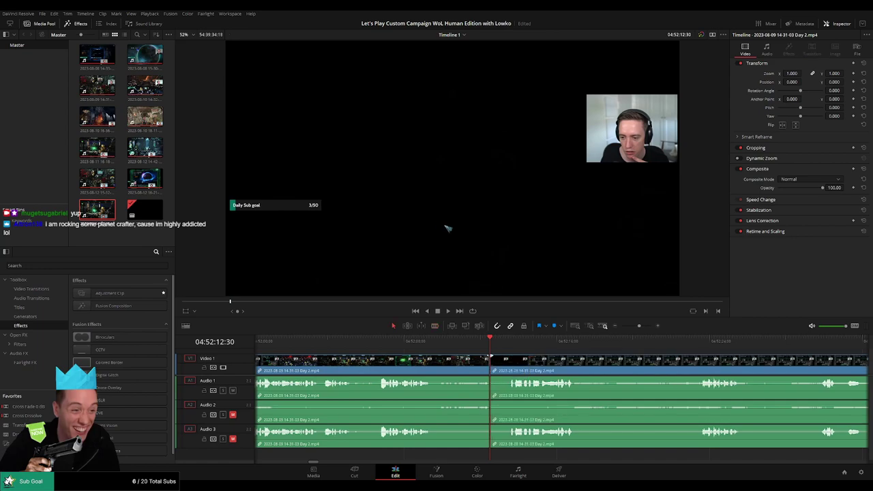
left_click_drag(508, 358, 499, 360)
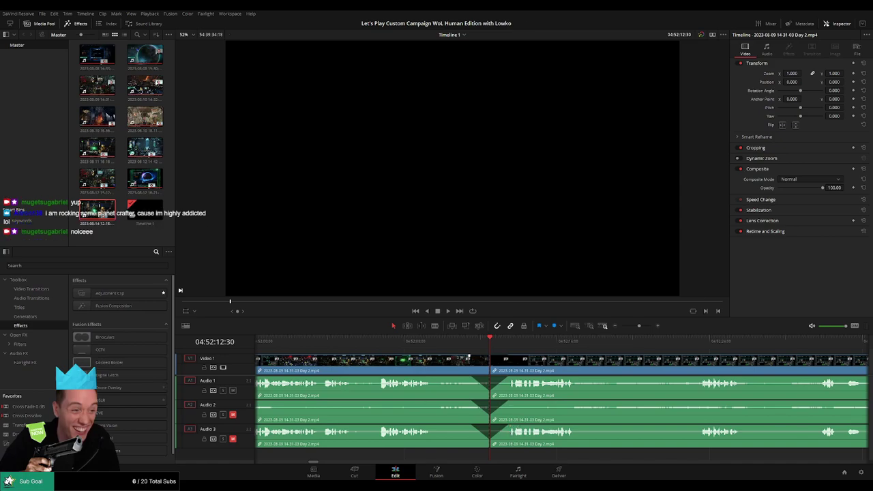
scroll(478, 368, "down", 2)
scroll(498, 372, "down", 2)
scroll(523, 374, "down", 2)
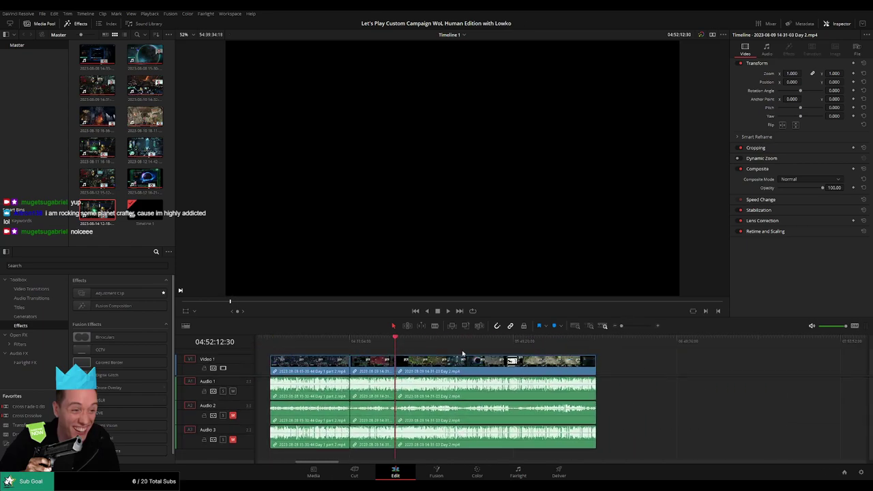
- Push the later Day 2 piece further along the timeline and advance the playhead
scroll(407, 359, "up", 2)
left_click_drag(407, 360, 696, 359)
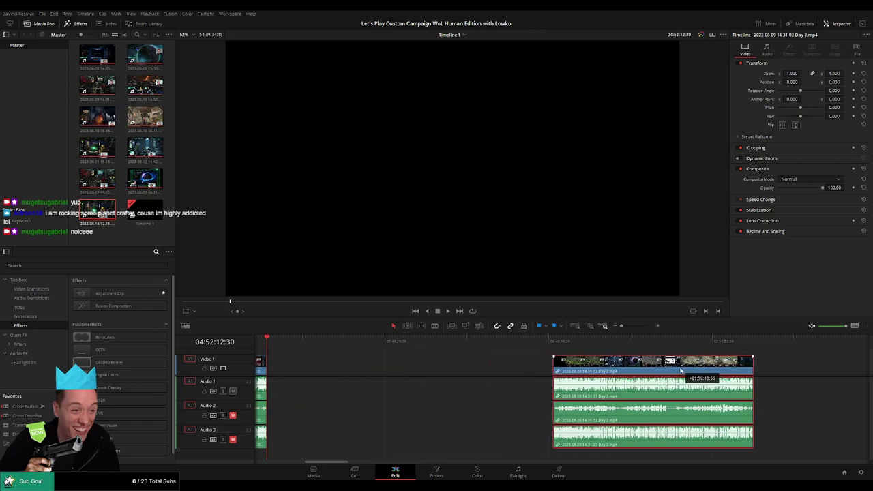
left_click(285, 353)
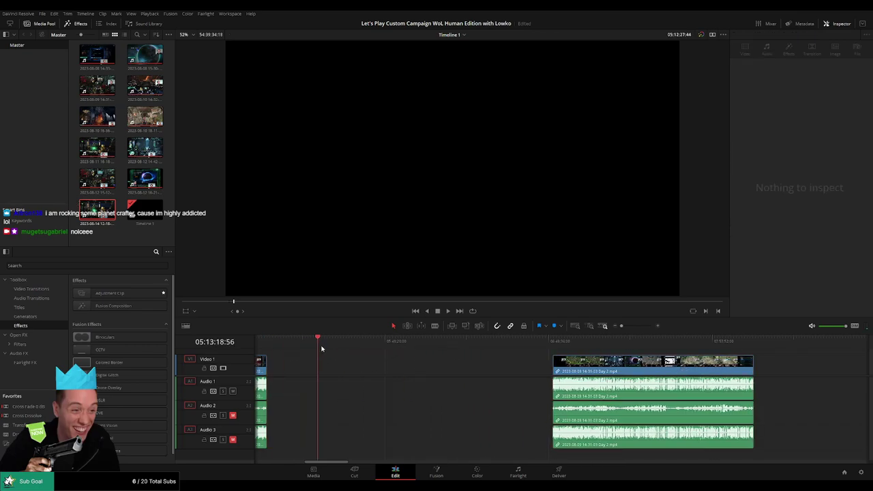
left_click_drag(321, 348, 373, 353)
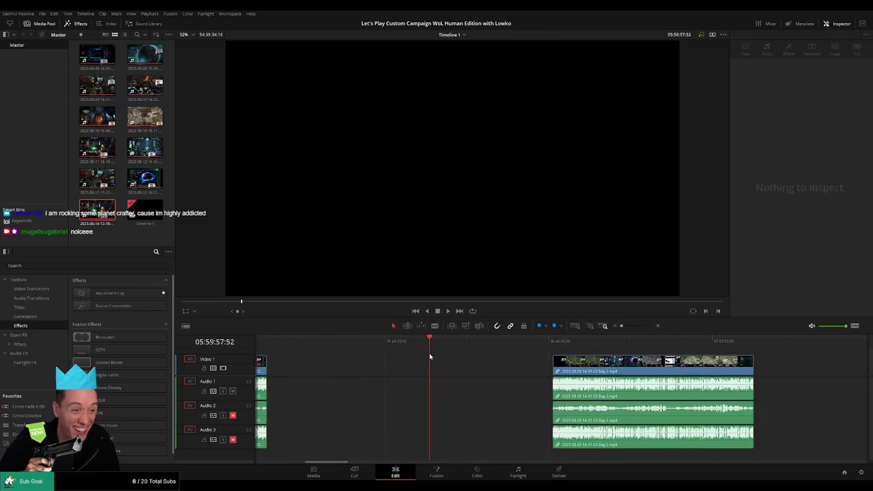
- Move the Day 2 clip to 06:00:00:00 at the timeline start and play through it
left_click(630, 327)
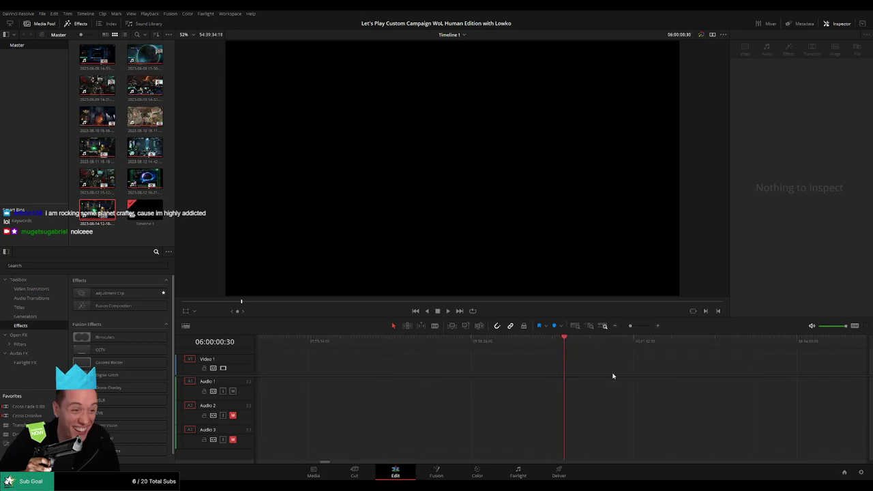
left_click(621, 326)
left_click_drag(723, 369, 368, 369)
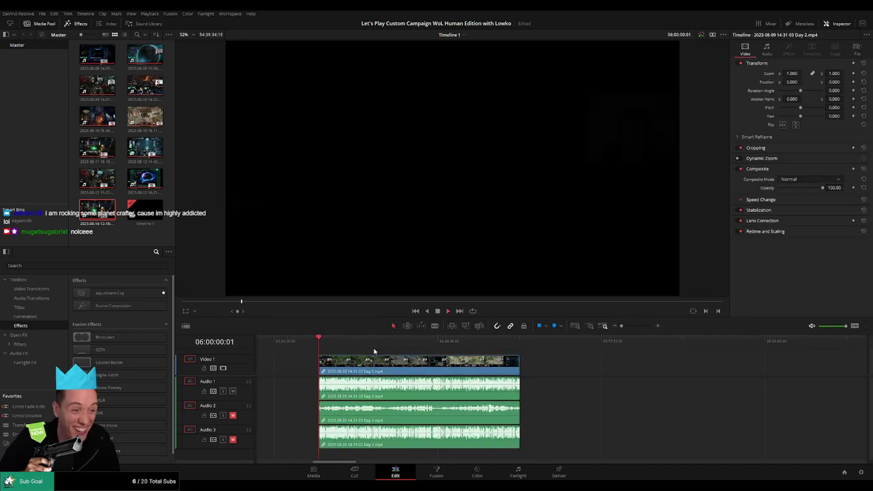
key("space")
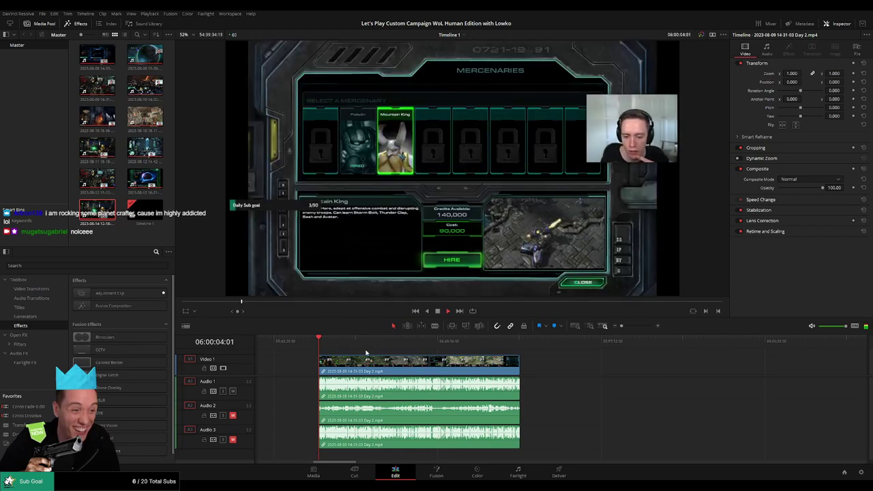
left_click_drag(342, 341, 441, 348)
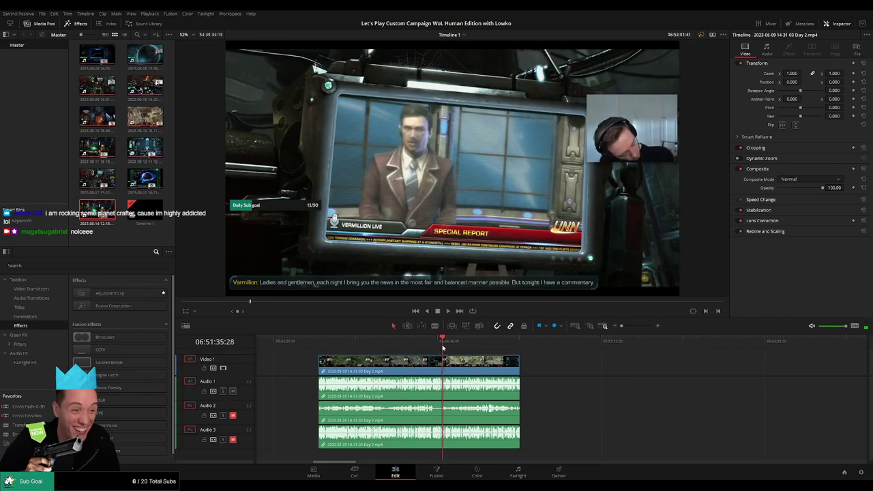
key("space")
scroll(596, 348, "up", 2)
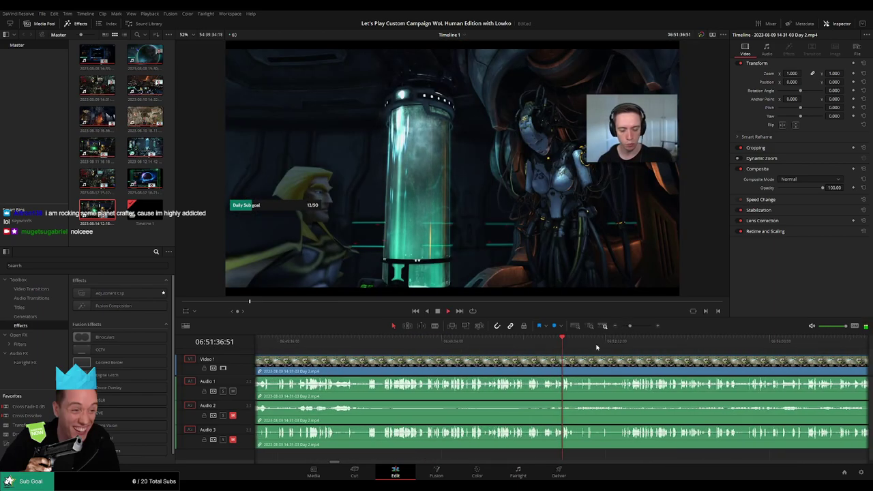
mouse_move(595, 348)
left_mouse_down()
mouse_move(512, 349)
mouse_move(580, 351)
left_mouse_up()
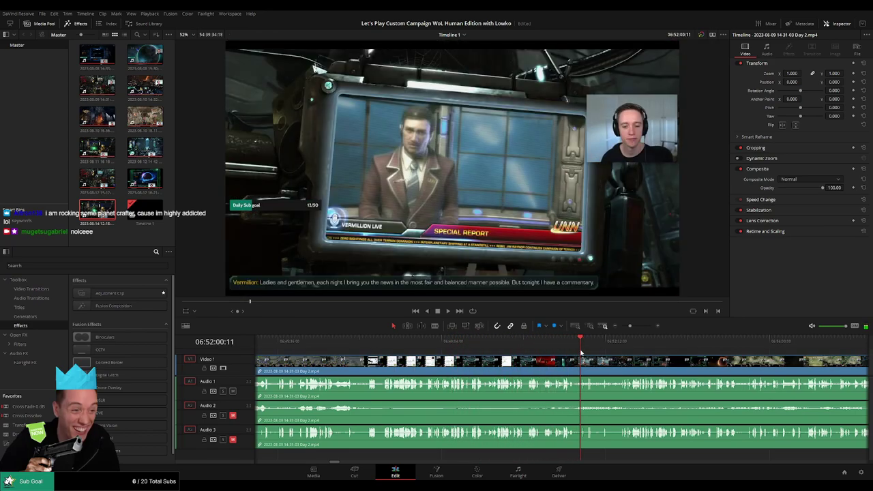
key("space")
scroll(490, 343, "up", 3)
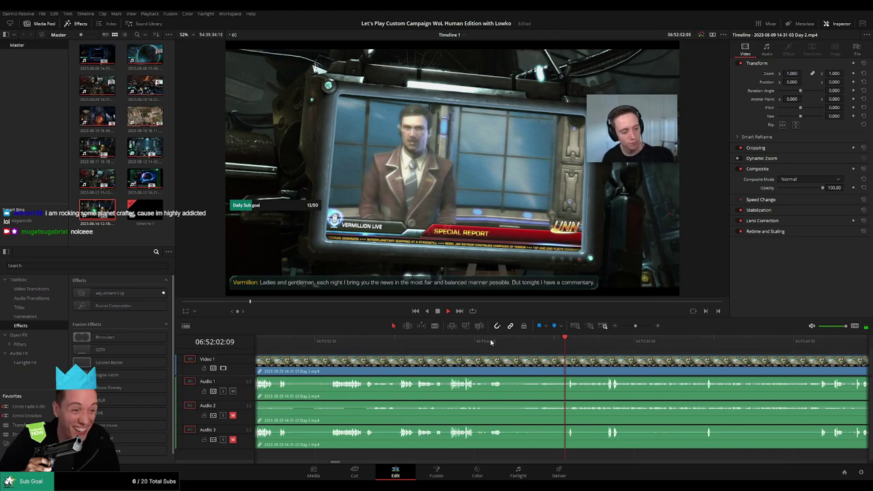
left_click_drag(490, 343, 522, 343)
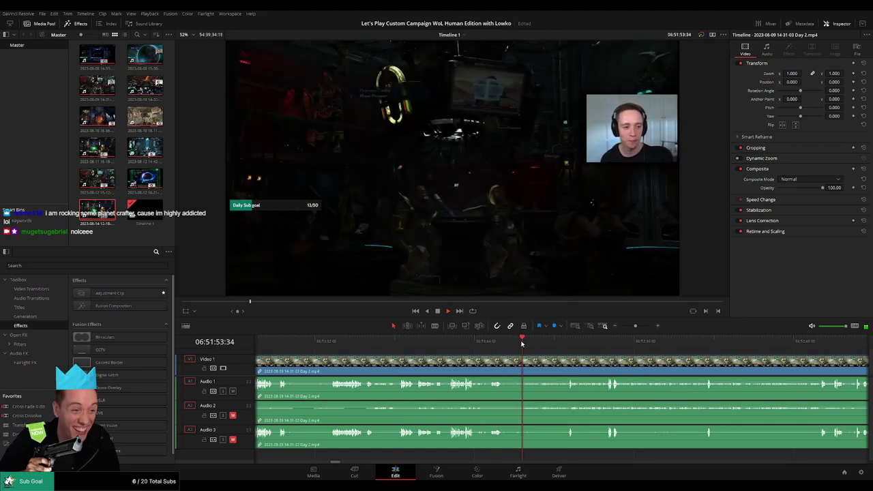
left_click_drag(635, 325, 637, 326)
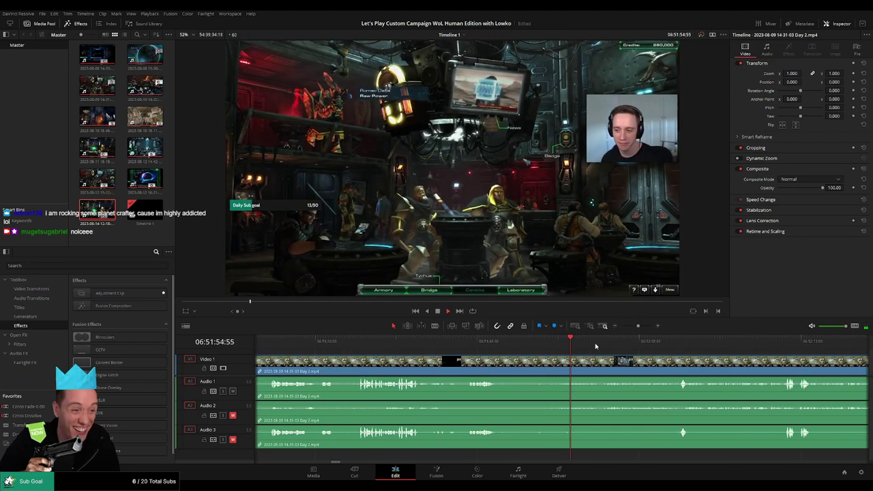
scroll(594, 347, "right", 3)
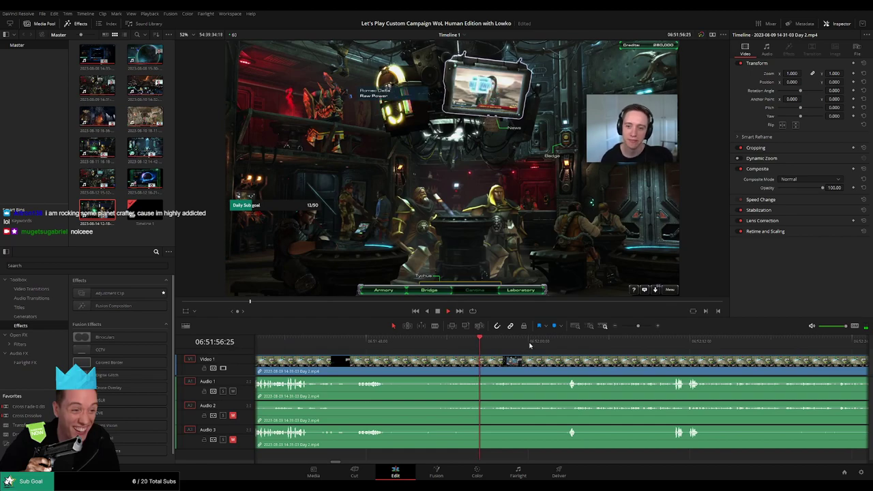
left_click(569, 341)
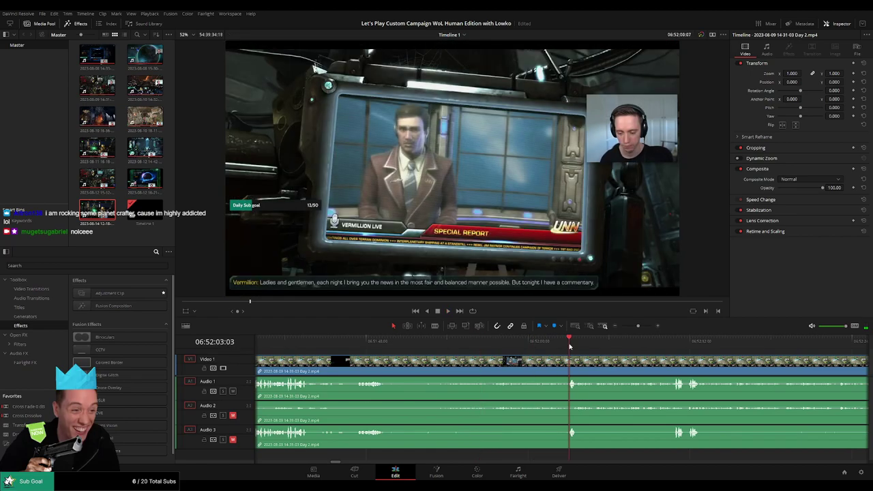
scroll(569, 346, "right", 5)
left_click(444, 343)
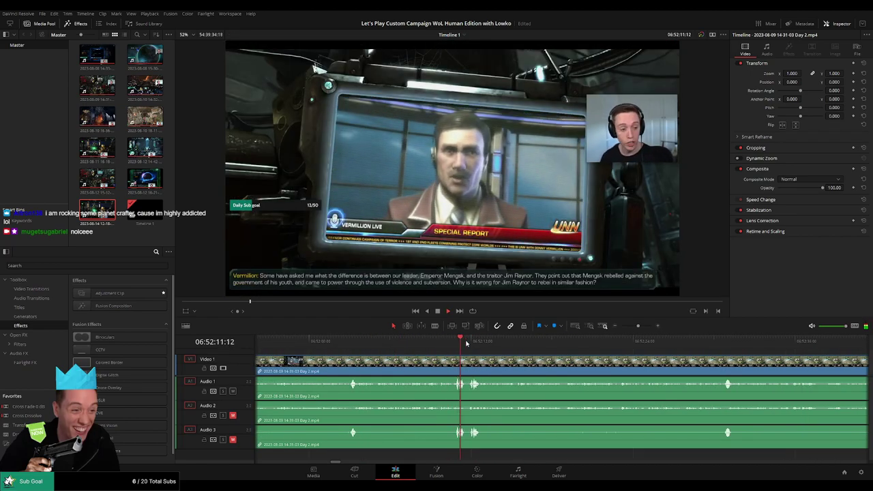
left_click(662, 341)
left_click_drag(638, 325, 632, 326)
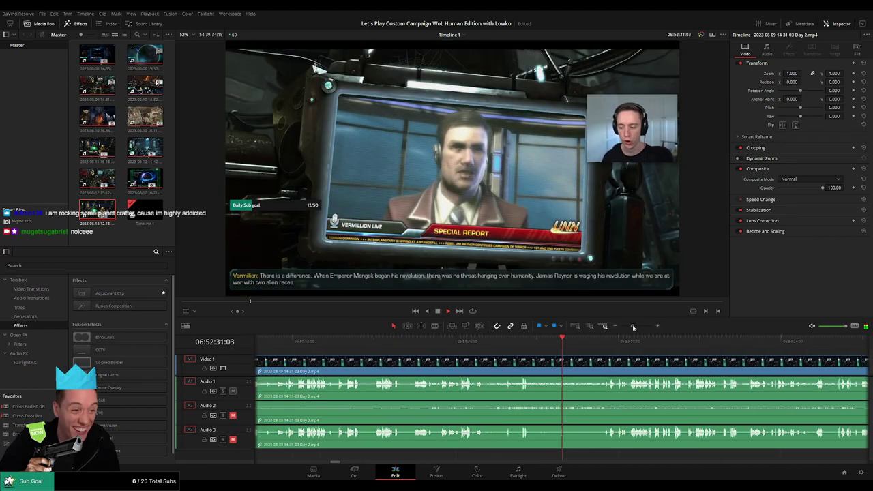
left_click(644, 341)
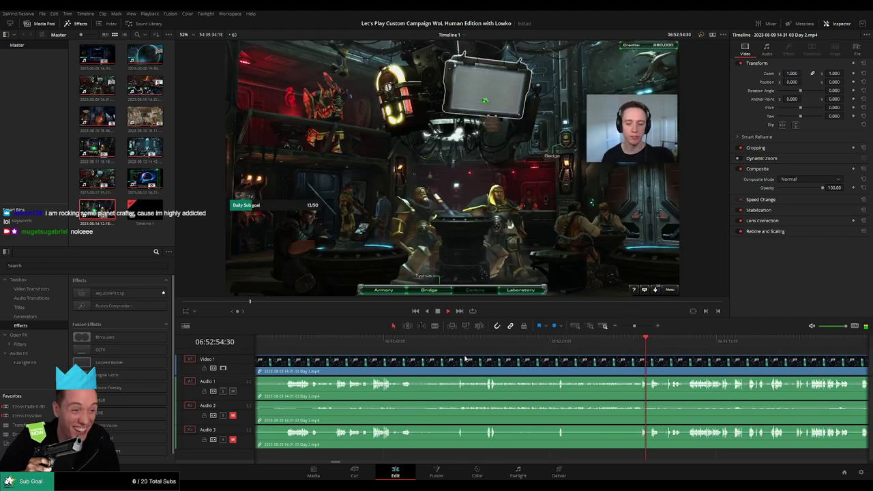
left_click(440, 341)
left_click_drag(634, 325, 644, 326)
left_click(327, 341)
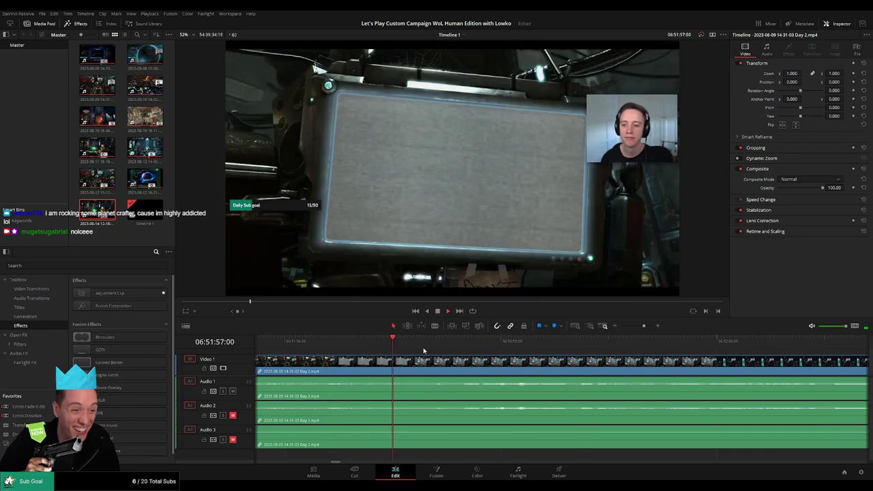
left_click_drag(446, 349, 455, 350)
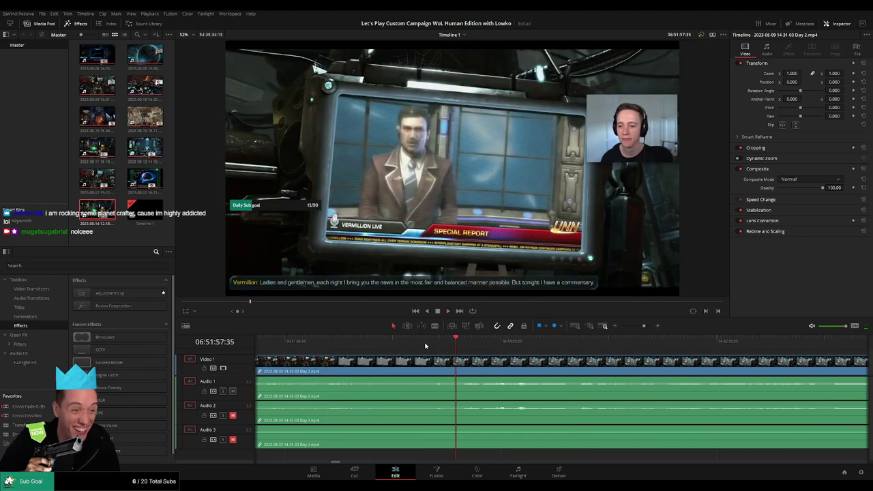
left_click(393, 341)
scroll(585, 351, "left", 3)
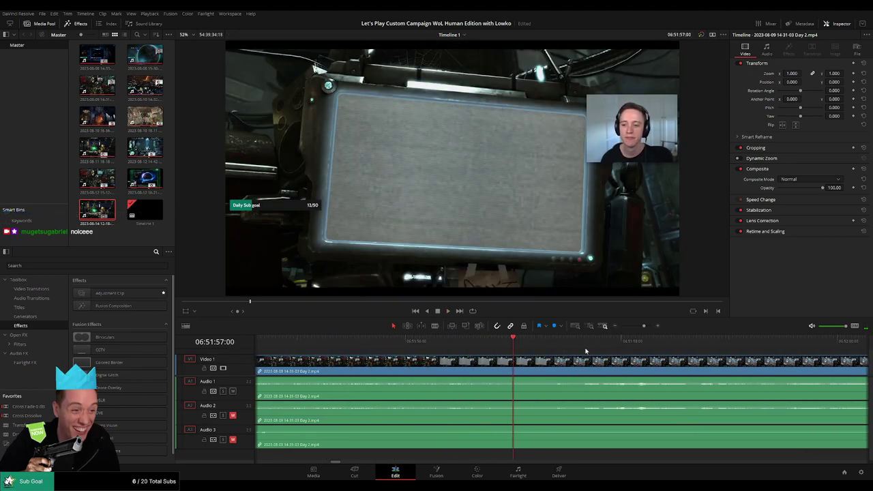
left_click_drag(643, 325, 633, 326)
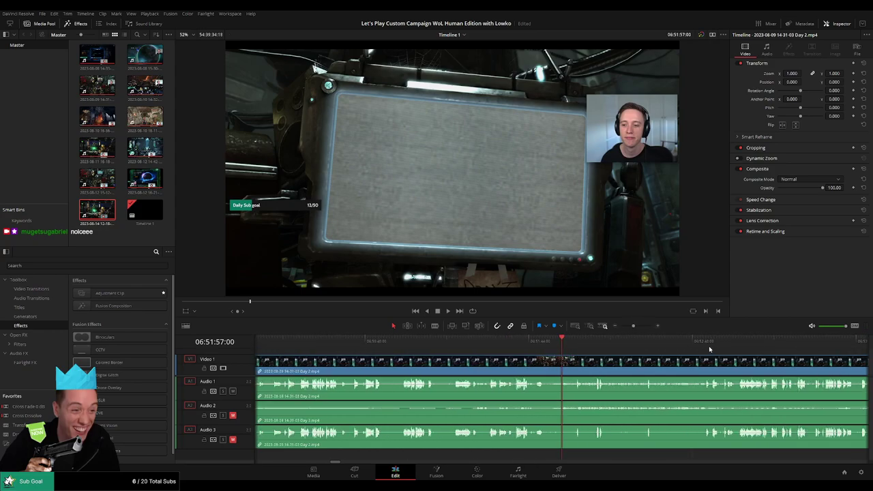
left_click_drag(726, 340, 476, 340)
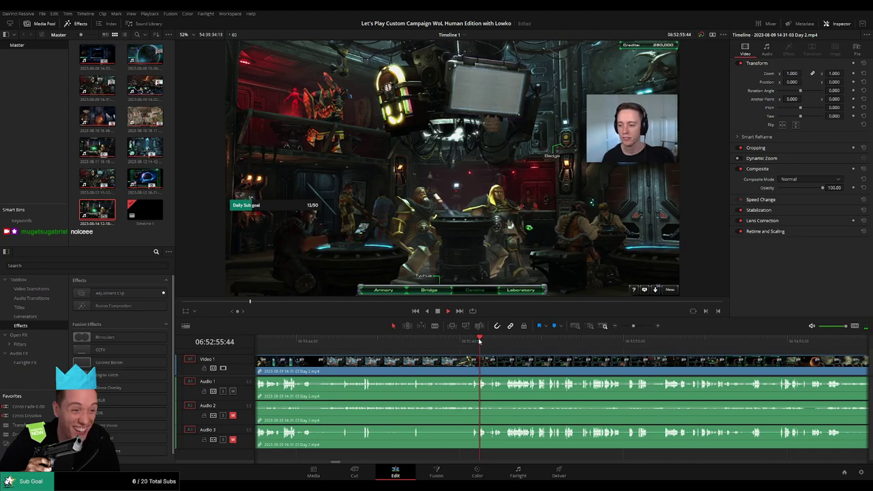
left_click_drag(633, 326, 639, 326)
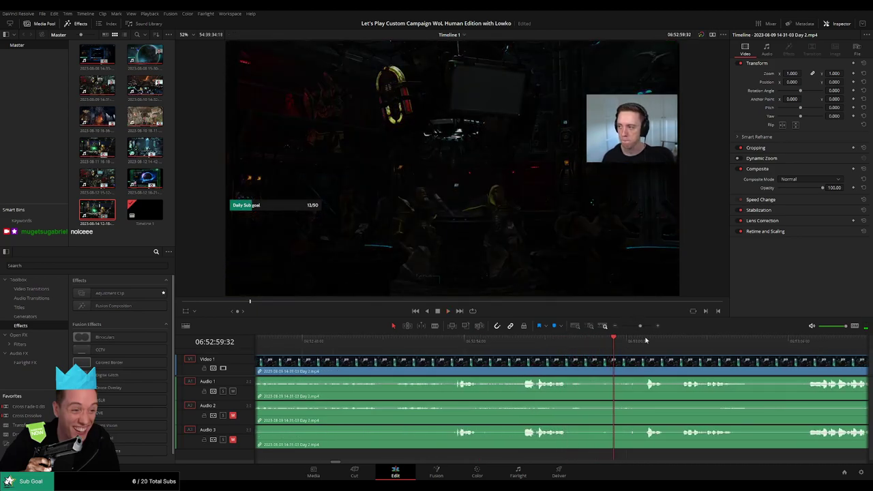
key("ctrl+minus")
left_click(328, 343)
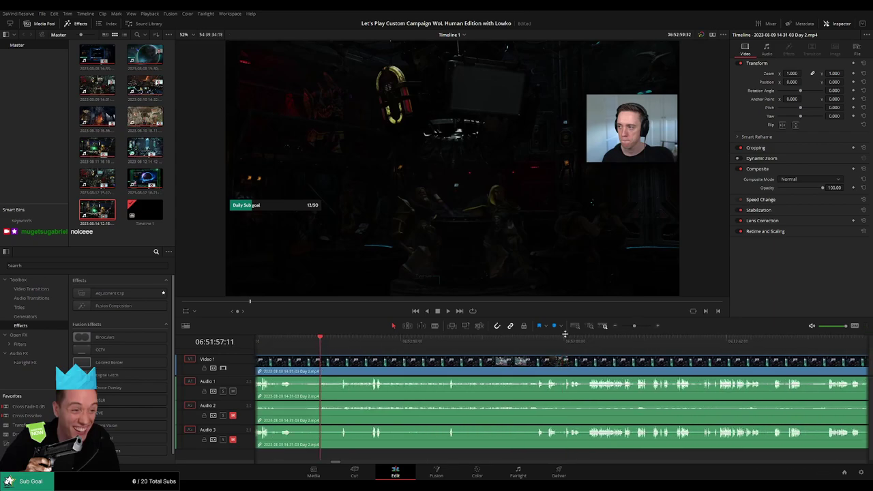
left_click_drag(634, 326, 644, 327)
left_click(379, 341)
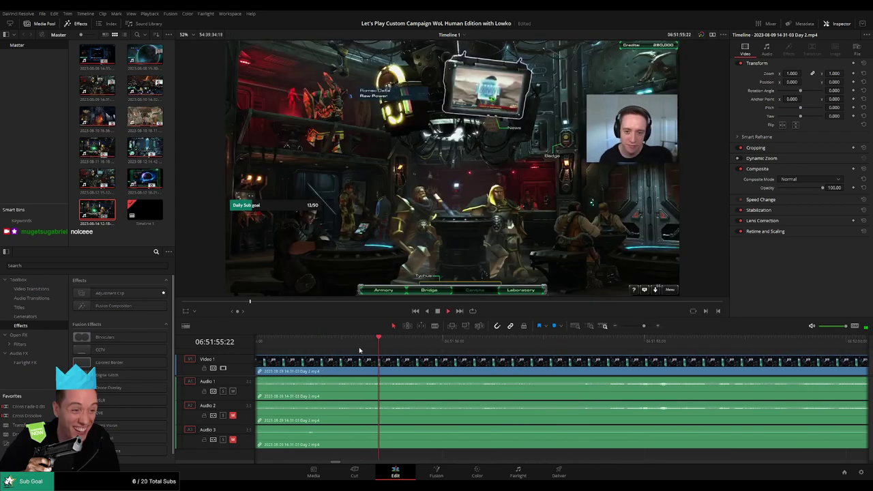
left_click(466, 341)
left_click_drag(466, 352, 542, 344)
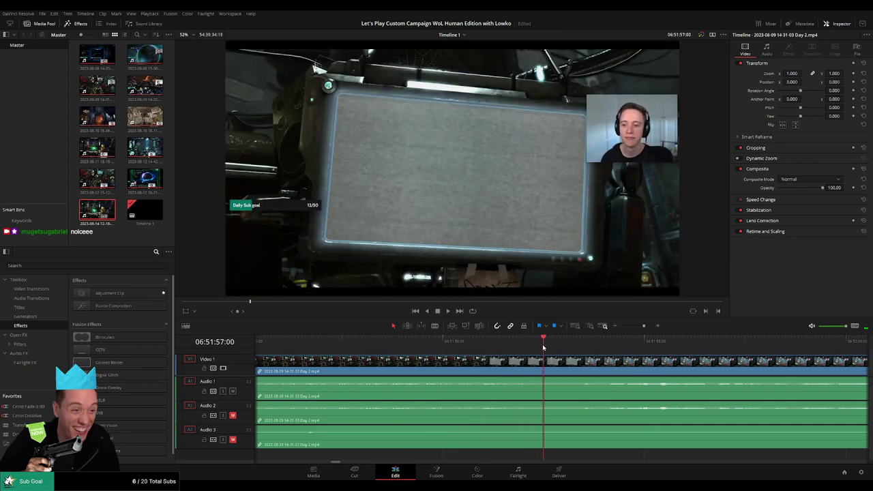
- Blade all tracks at 06:51:57:00 and fade out Audio 1, 2 and 3 before the cut
key("b")
left_click(542, 363)
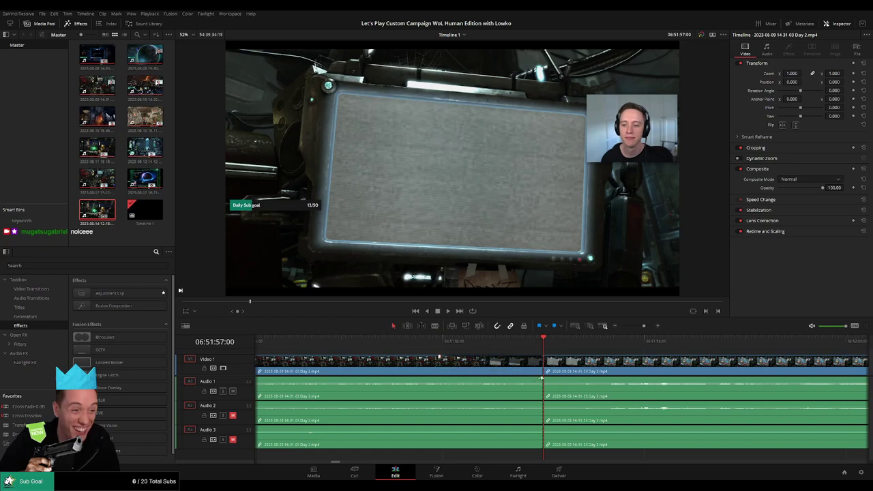
left_click_drag(542, 378, 460, 379)
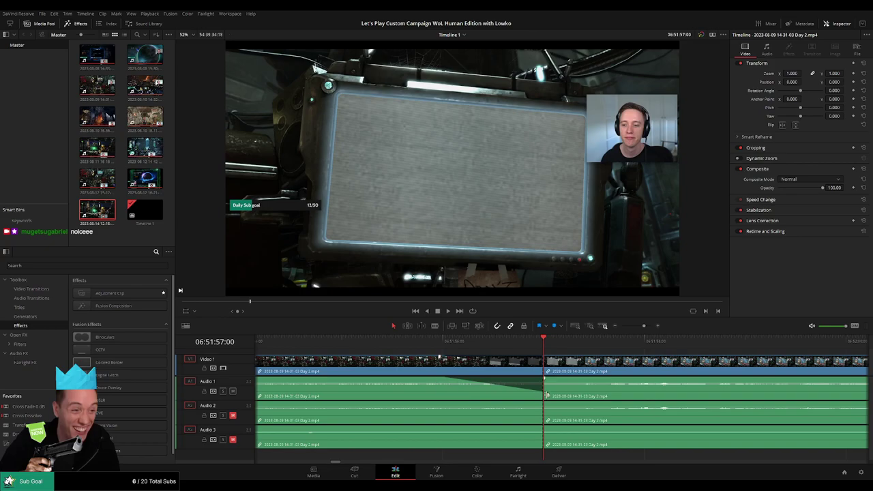
left_click_drag(543, 403, 444, 403)
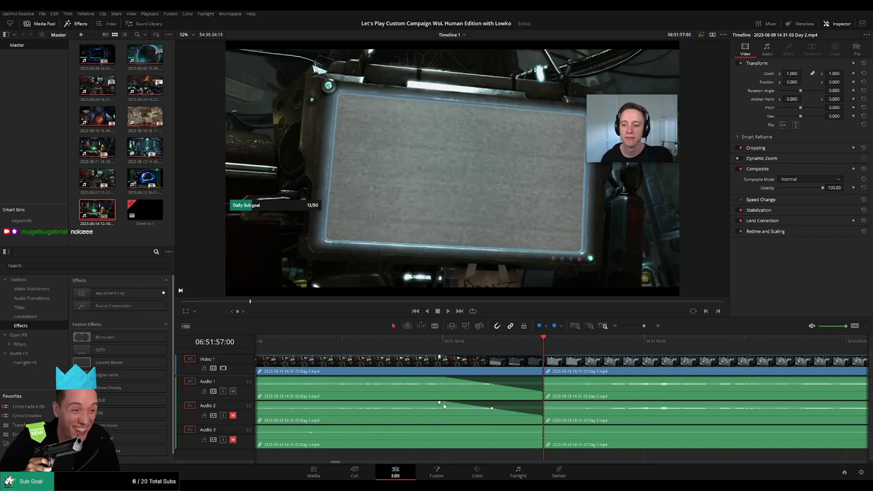
left_click_drag(542, 427, 440, 427)
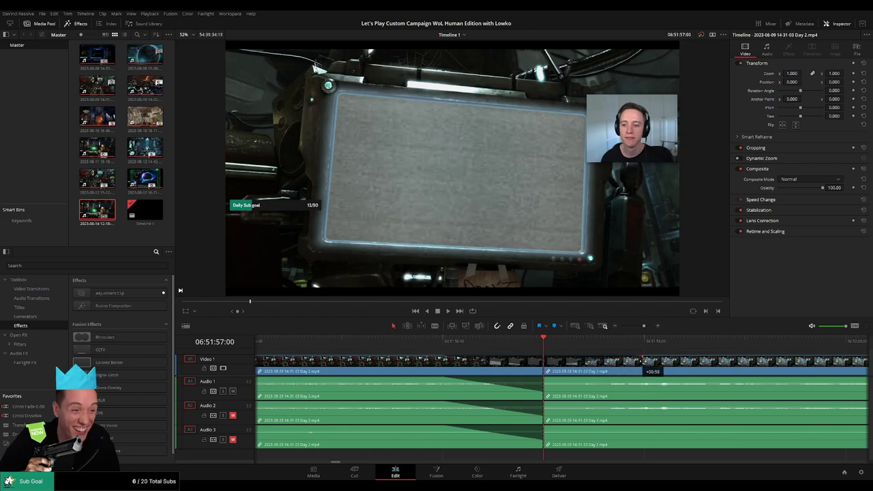
- Fade the video and all three audio tracks back in after the cut, then zoom out
left_click_drag(643, 361, 636, 370)
left_click_drag(545, 379, 630, 380)
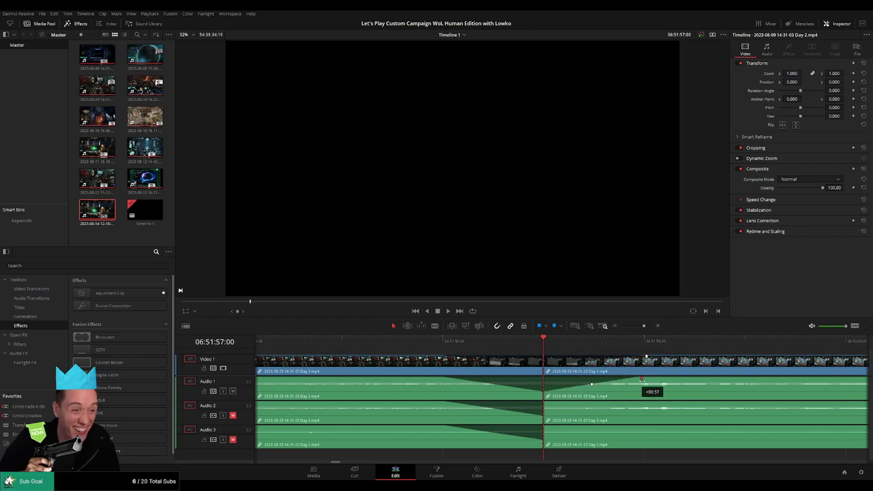
left_click_drag(543, 403, 626, 402)
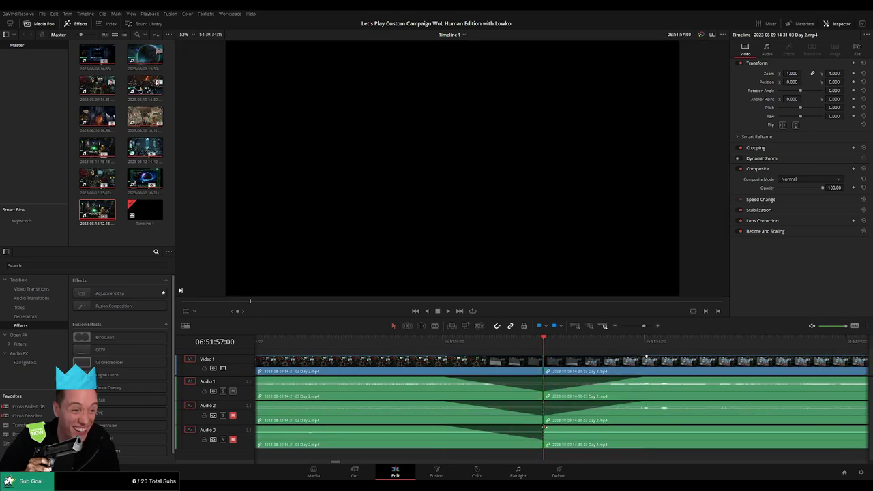
left_click_drag(543, 428, 634, 427)
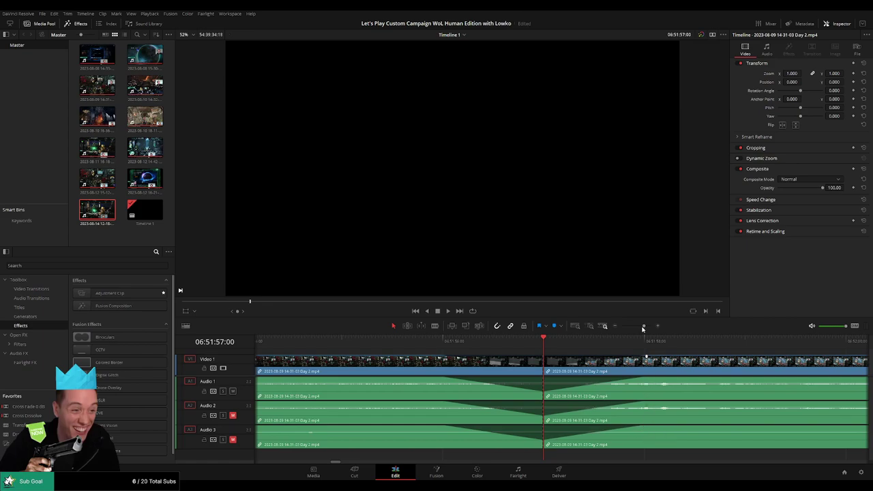
left_click_drag(642, 329, 621, 328)
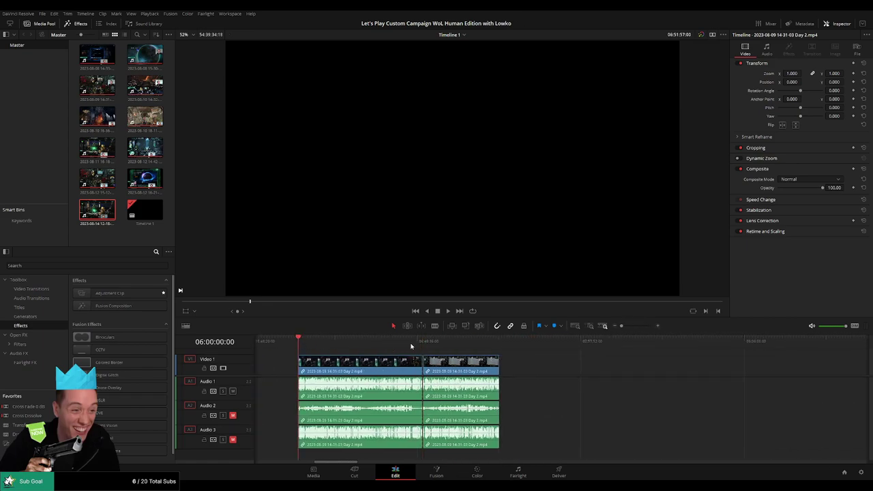
- Slide the Day 2 clip later on the timeline and move the playhead ahead
left_click_drag(484, 362, 610, 368)
left_click(342, 358)
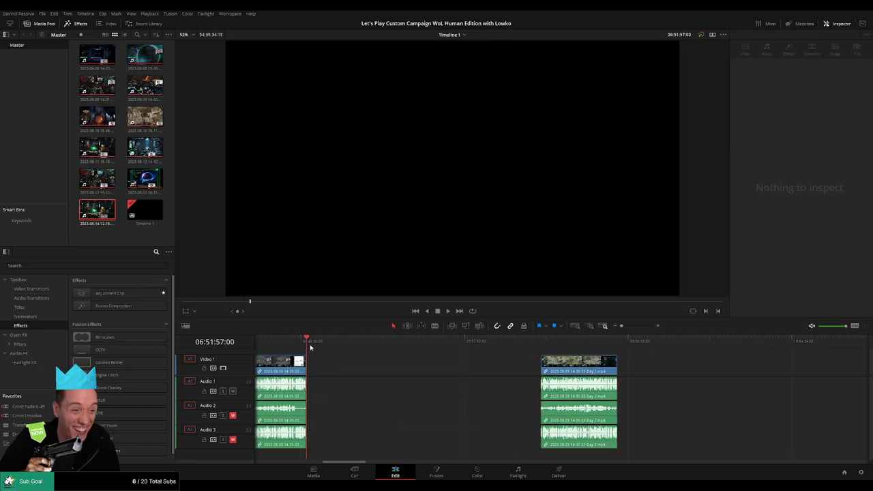
left_click_drag(412, 357, 474, 361)
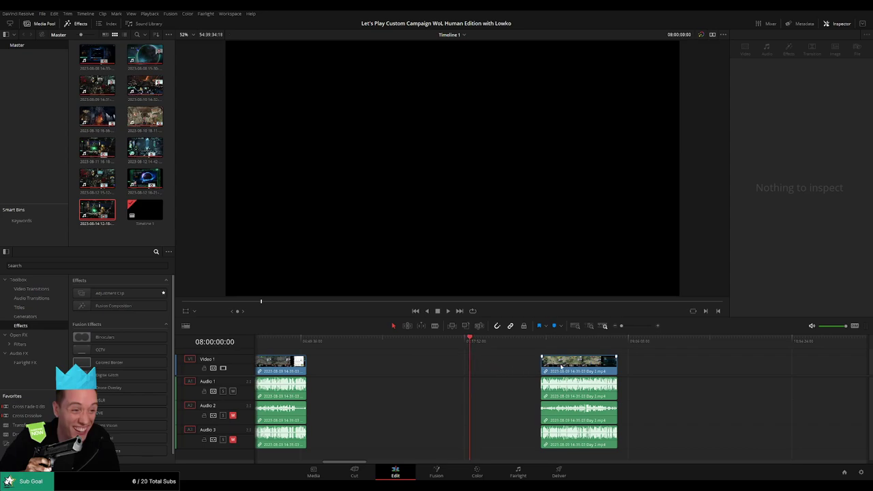
- Drag the Day 3 clip left until it butts against the end of Day 2, then play
left_click_drag(561, 366, 489, 367)
scroll(550, 366, "right", 3)
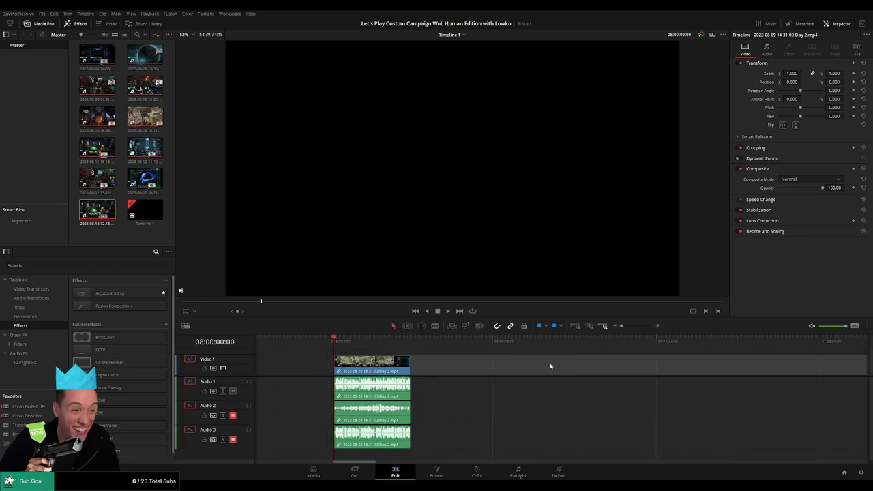
scroll(550, 367, "right", 10)
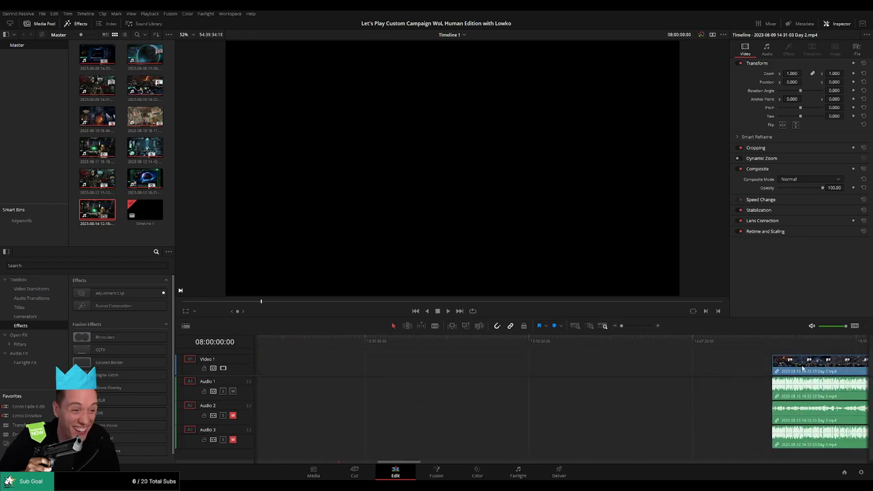
left_click_drag(802, 369, 377, 368)
scroll(674, 372, "left", 5)
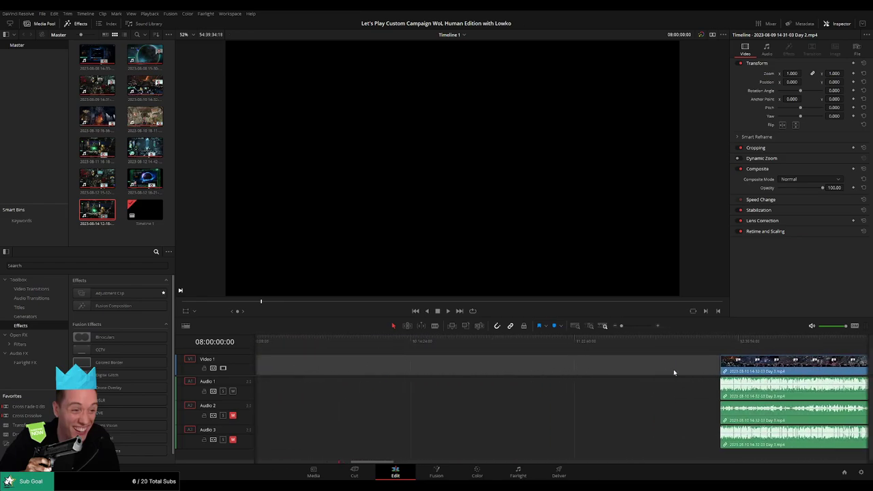
left_click_drag(743, 368, 406, 362)
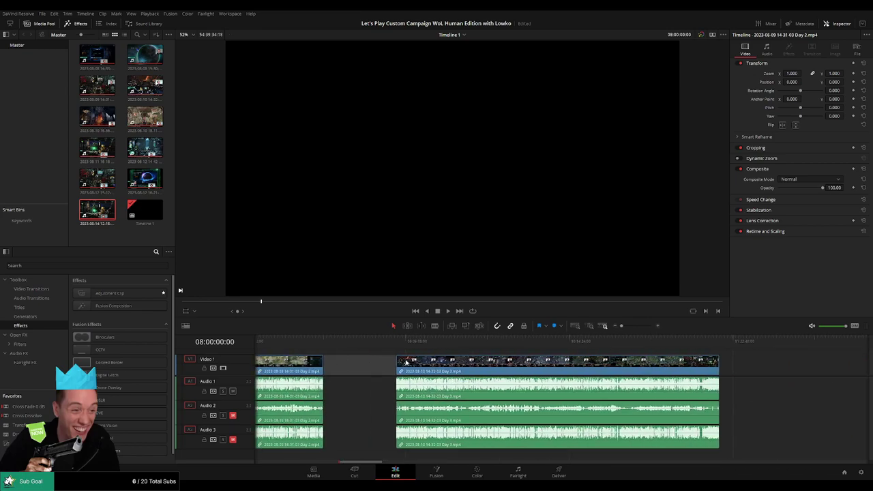
scroll(405, 362, "left", 5)
left_click_drag(625, 360, 553, 357)
key("space")
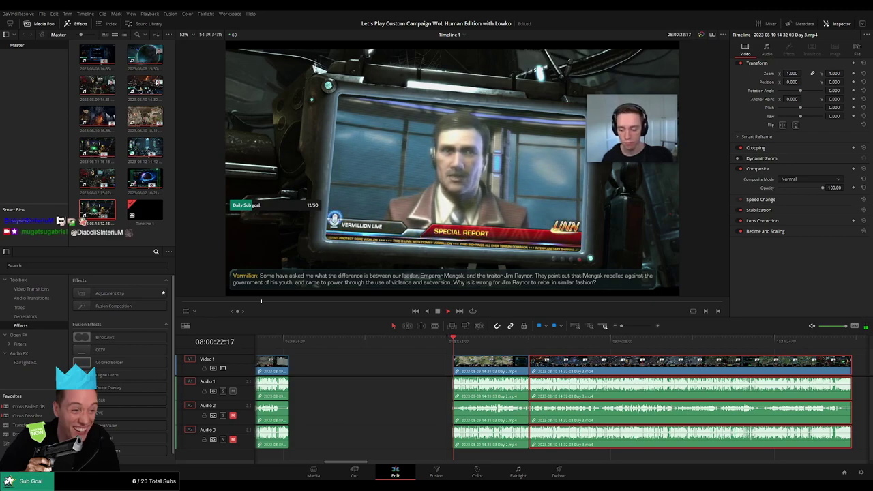
- Zoom in on the timeline and scrub through the Day 2 footage toward the cut
left_click(566, 356)
scroll(478, 356, "right", 3)
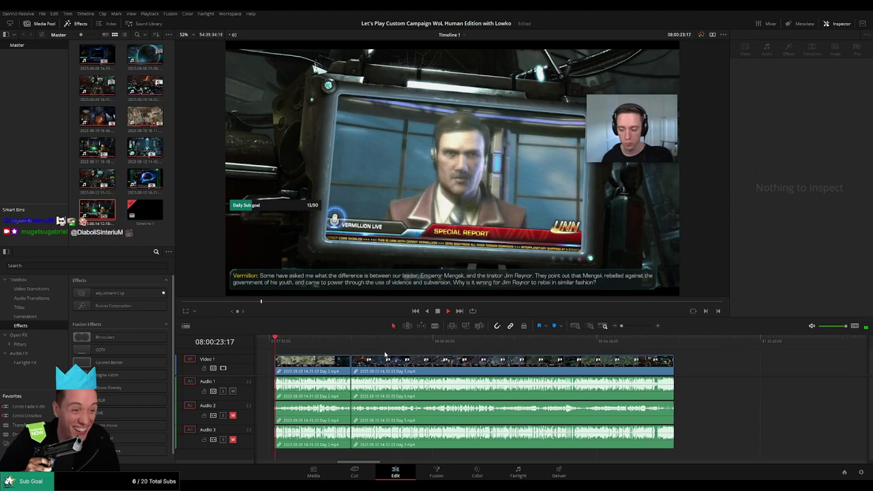
left_click(627, 327)
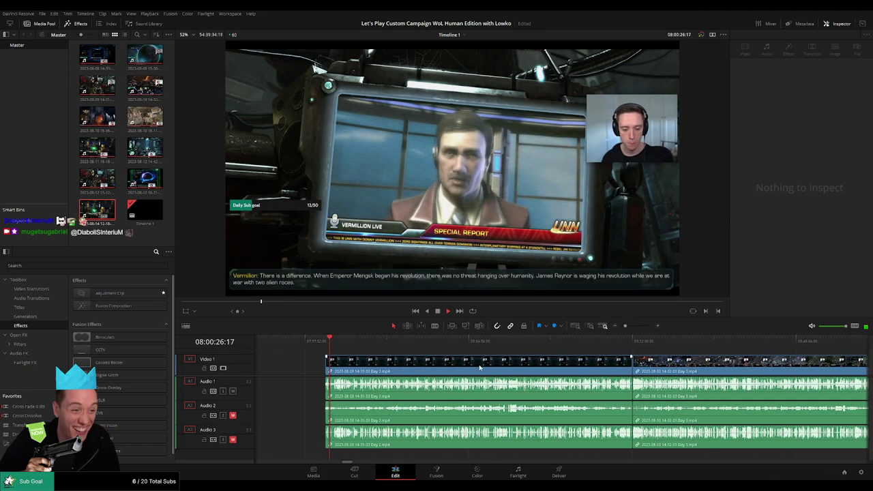
left_click_drag(350, 347, 624, 349)
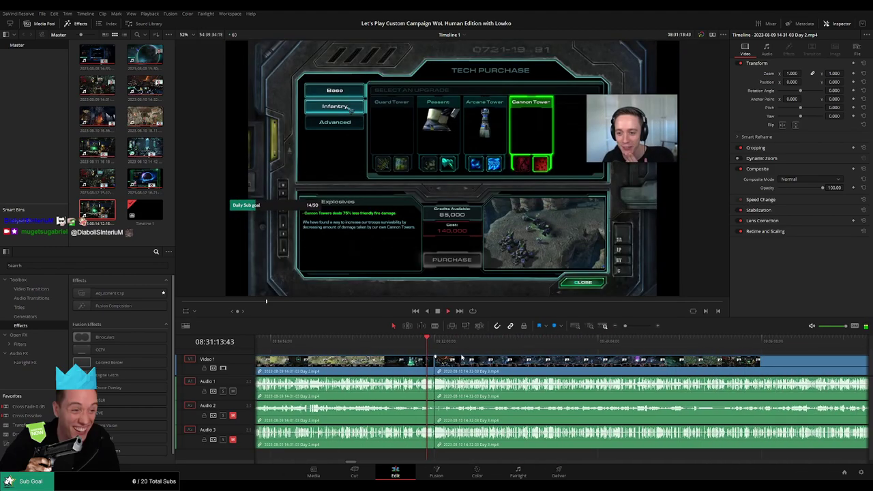
left_click_drag(624, 326, 635, 326)
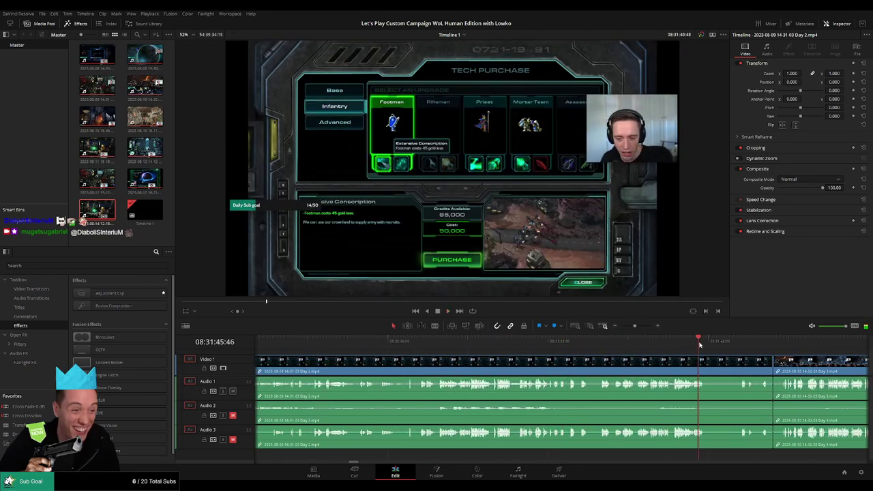
- Trim the Day 2 / Day 3 edit point near 08:32, review it, and zoom back out
left_click(408, 348)
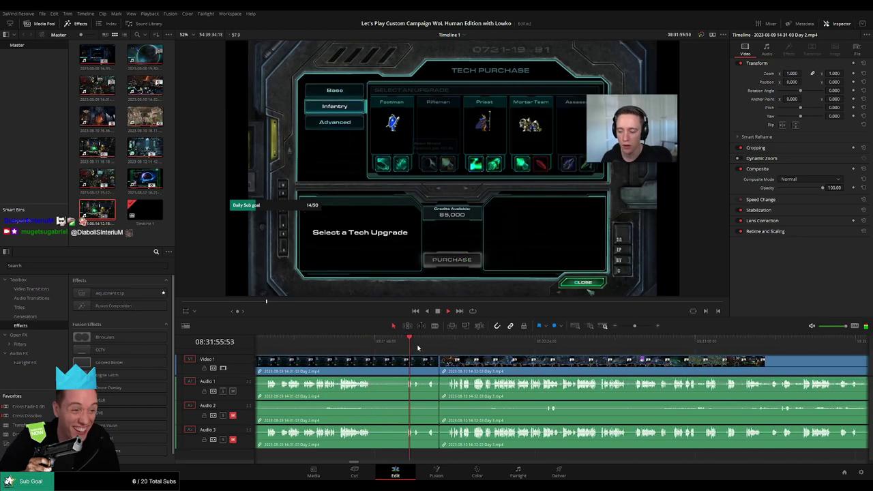
left_click(434, 339)
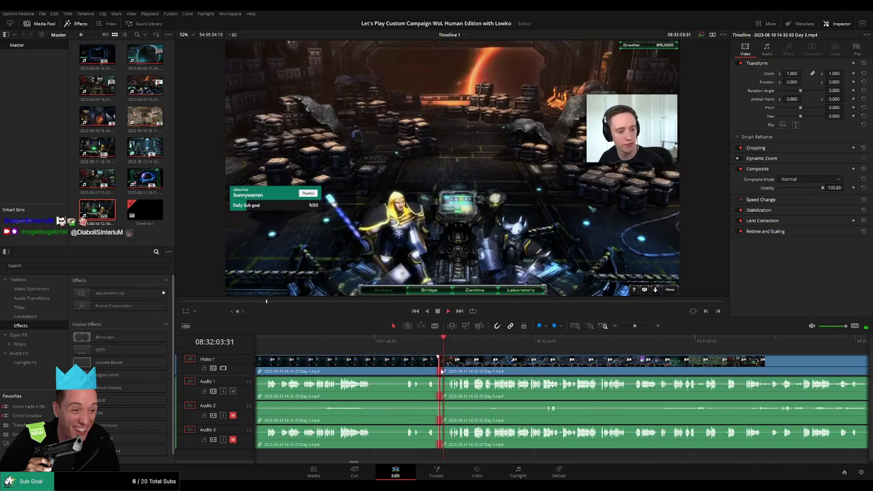
left_click_drag(439, 366, 459, 372)
left_click(430, 340)
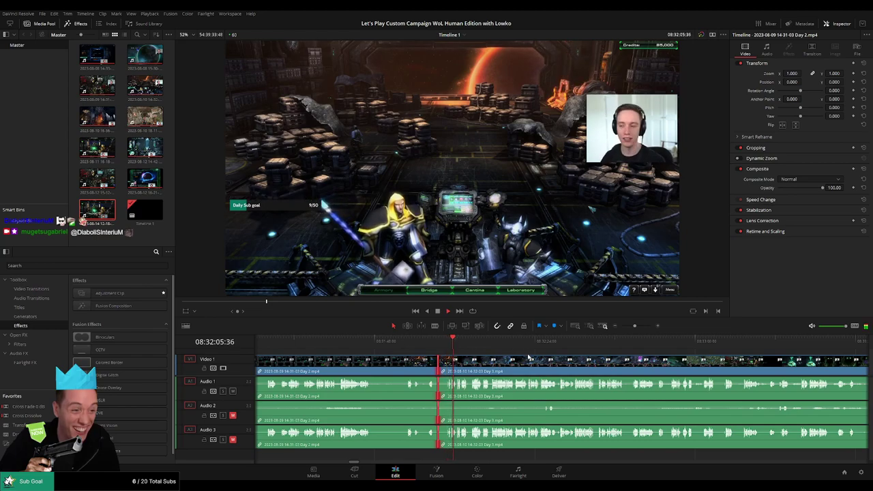
left_click(624, 327)
left_click_drag(625, 328, 622, 329)
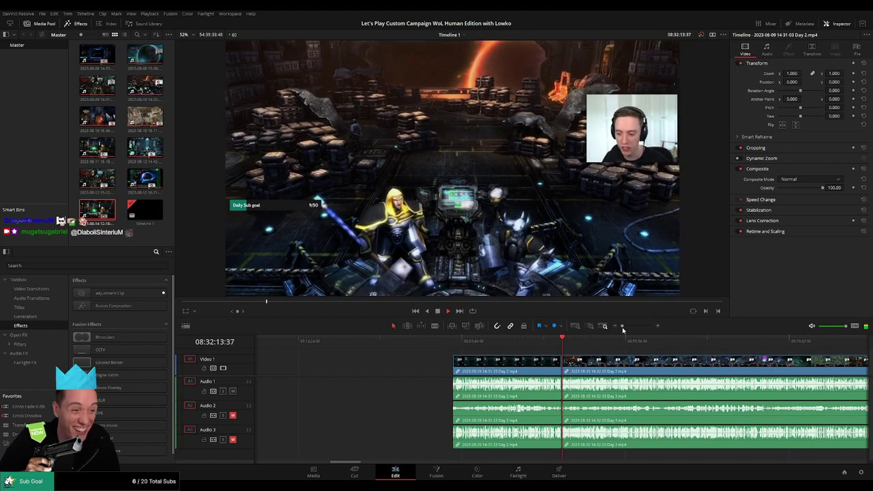
- Fit the timeline with Shift+Z, zoom into Day 3, and scrub through its footage
key("shift+z")
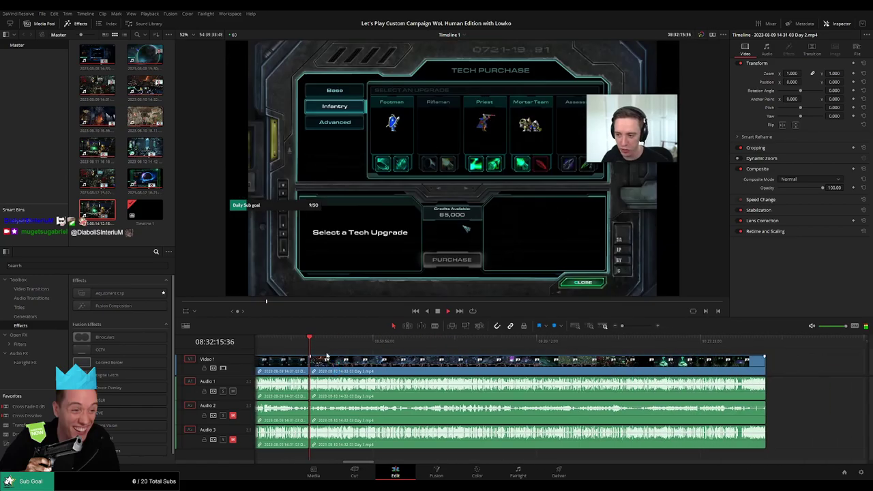
left_click_drag(315, 349, 380, 349)
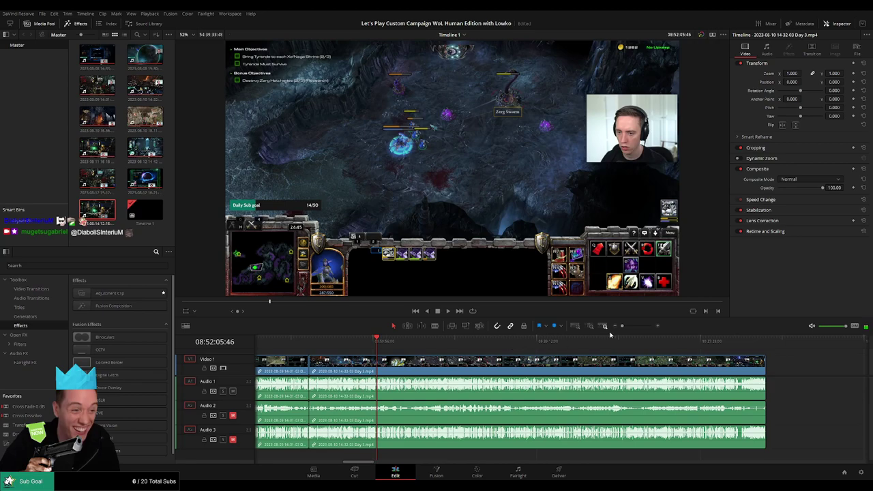
left_click(627, 326)
left_click_drag(626, 327, 636, 326)
left_click(494, 342)
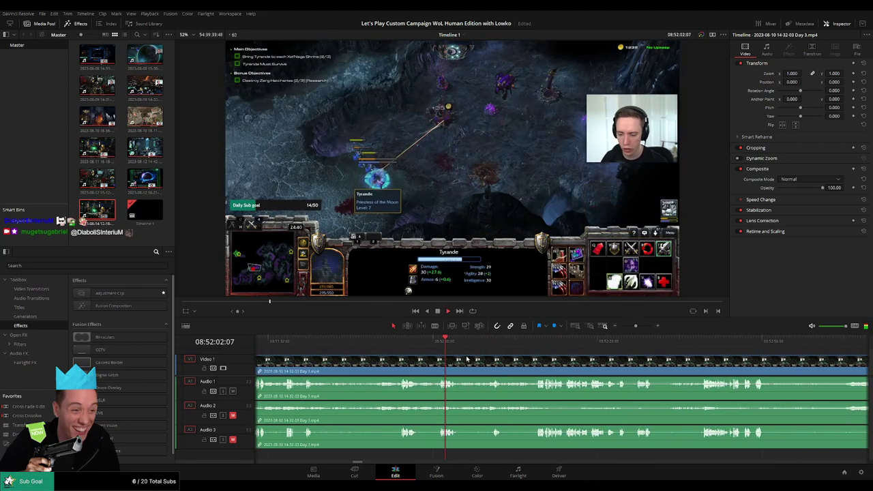
mouse_move(494, 341)
left_mouse_down()
mouse_move(432, 344)
mouse_move(587, 351)
left_mouse_up()
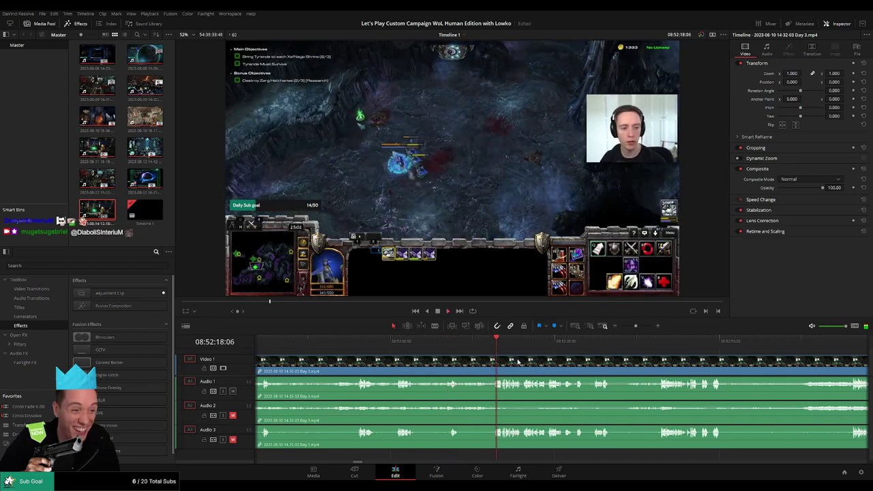
- Play the Day 3 footage and park the playhead exactly at 08:52:17:00
scroll(587, 351, "up", 1)
key("space")
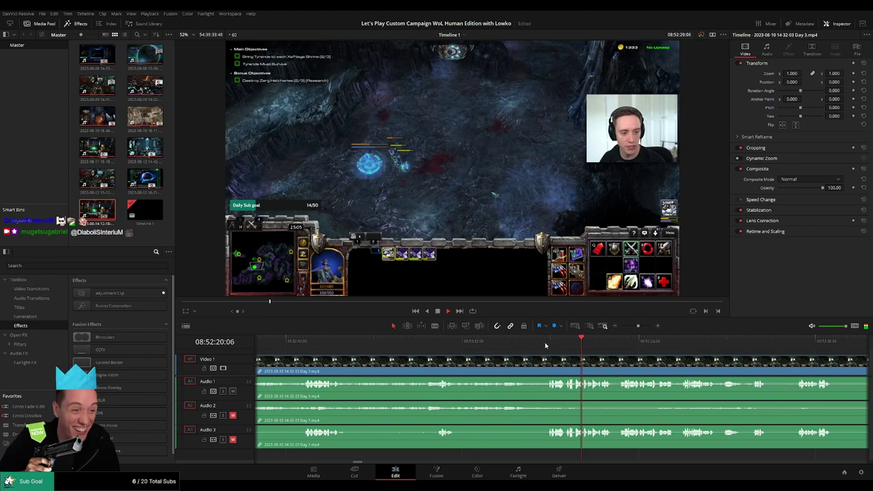
scroll(599, 341, "down", 2)
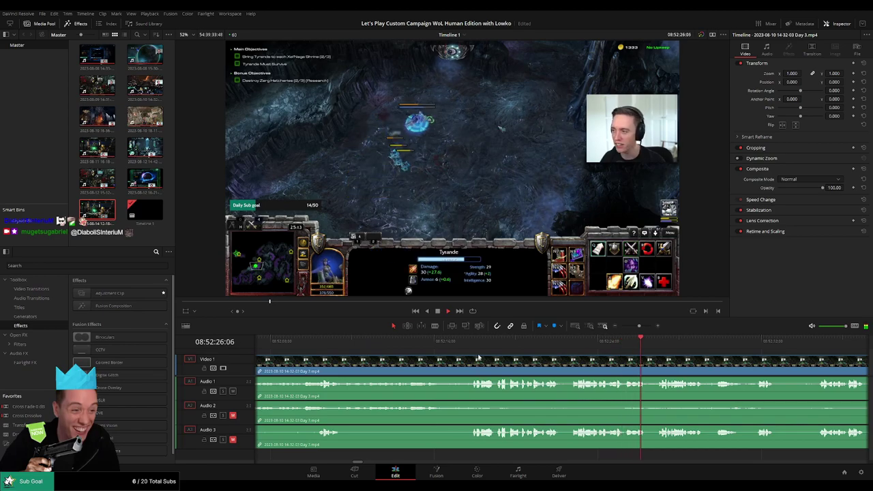
left_click(473, 345)
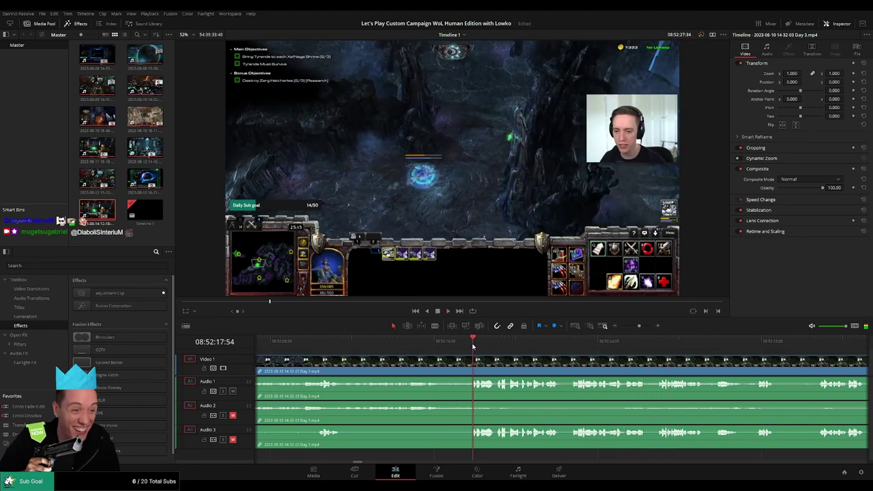
mouse_move(473, 346)
left_mouse_down()
mouse_move(455, 348)
mouse_move(454, 362)
mouse_move(472, 359)
left_mouse_up()
- Split the Day 3 clip at 08:52:17:00 and slide the right part back to close the gap
key("ctrl+b")
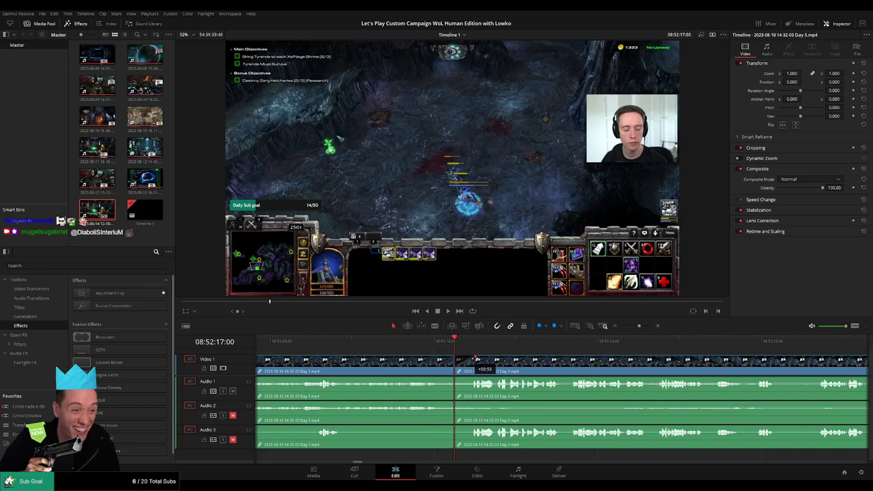
left_click_drag(472, 358, 475, 359)
scroll(619, 339, "up", 2)
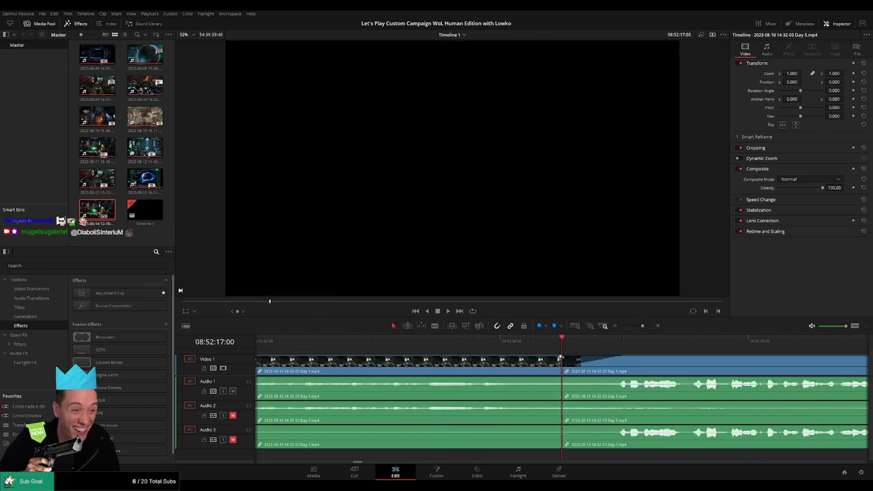
left_click_drag(563, 362, 498, 358)
- Fade the audio out and back in across the cut, then zoom out to see all clips
left_click_drag(559, 377, 491, 377)
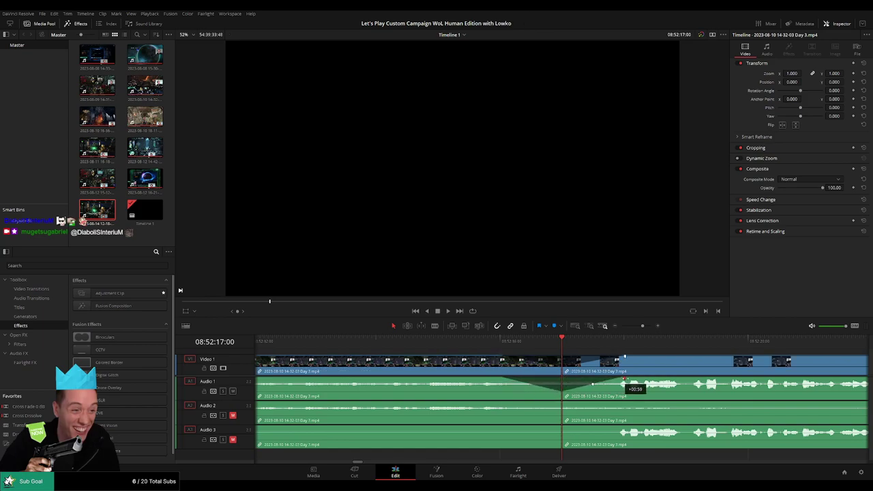
left_click_drag(564, 387, 603, 383)
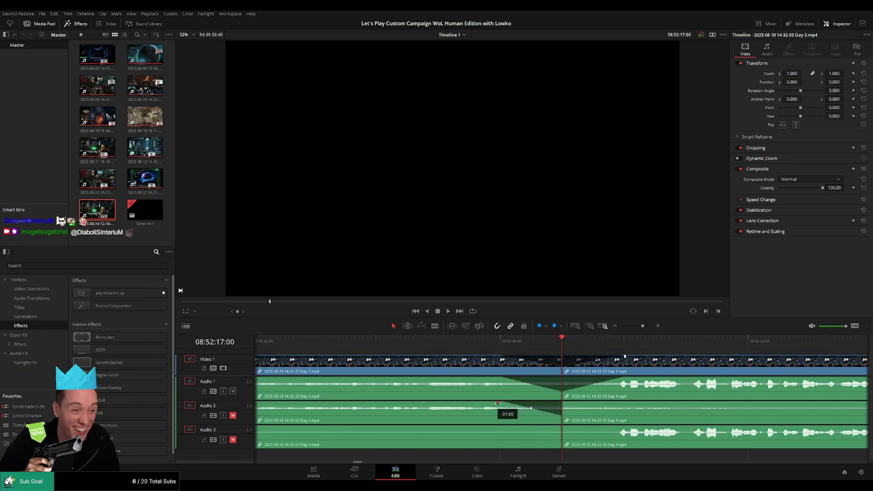
left_click_drag(563, 403, 609, 403)
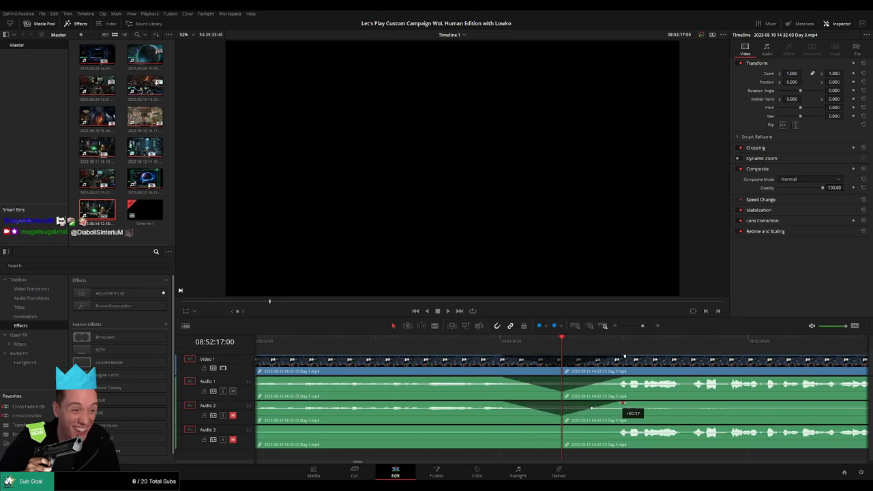
left_click(557, 427)
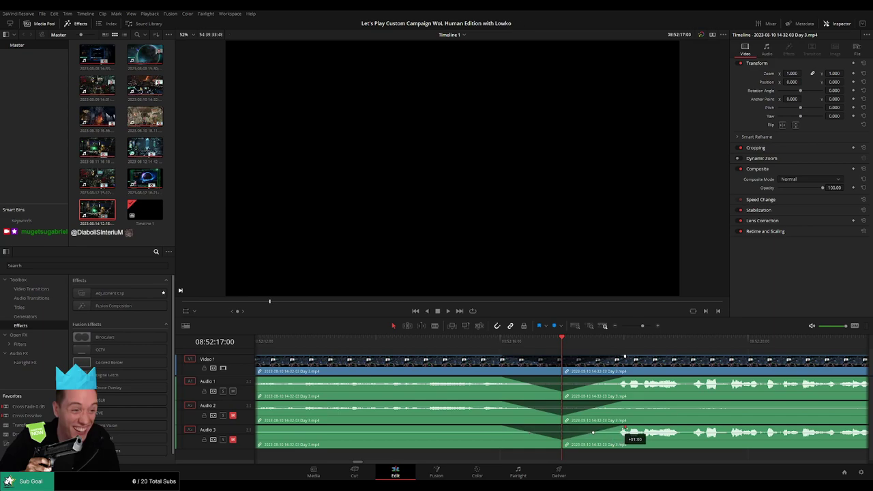
left_click_drag(630, 333, 621, 327)
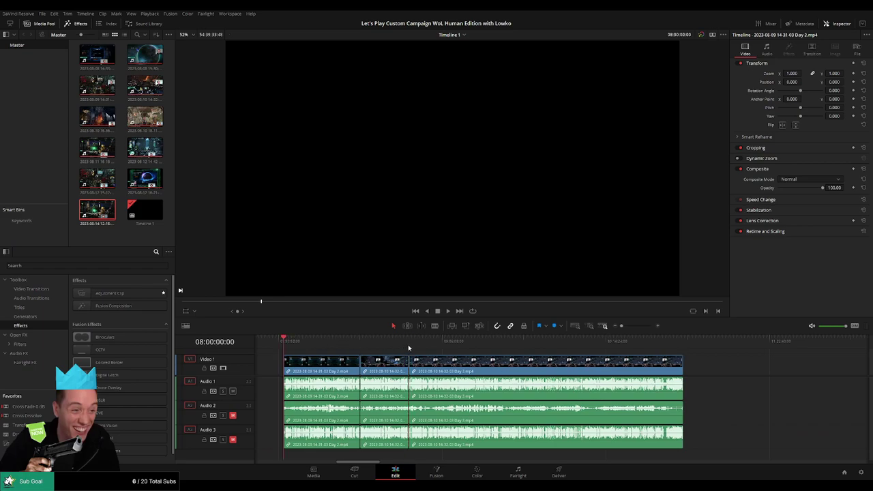
- Move the last Day 3 section right, then slide it back left to start at 10:00:00:00
left_click_drag(575, 366, 750, 375)
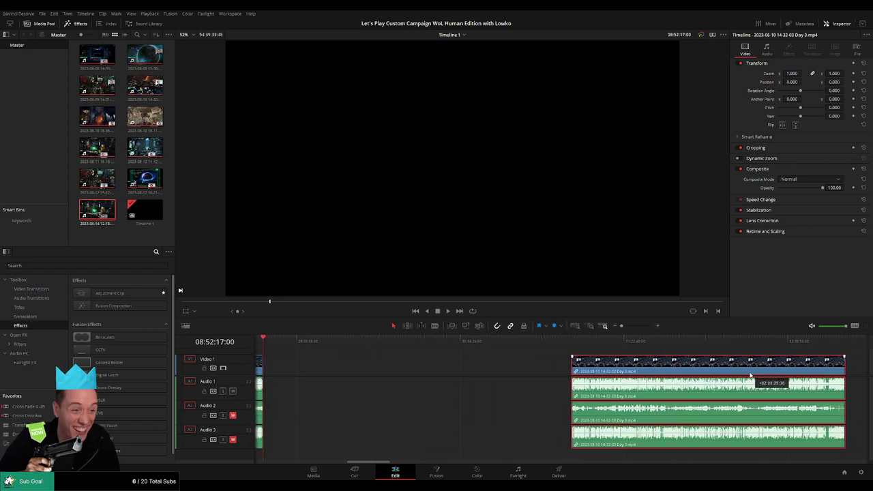
left_click(429, 373)
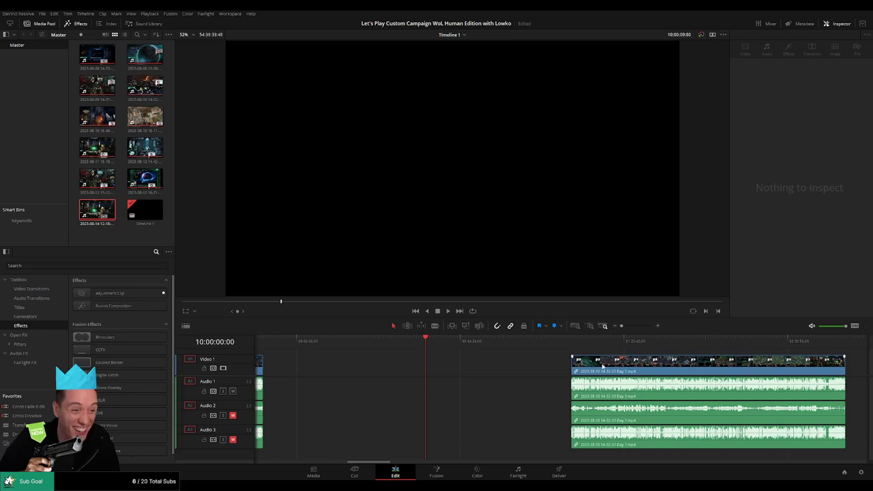
left_click_drag(602, 367, 457, 367)
- Play the later Day 3 section and scrub forward to around 10:52:25
key("space")
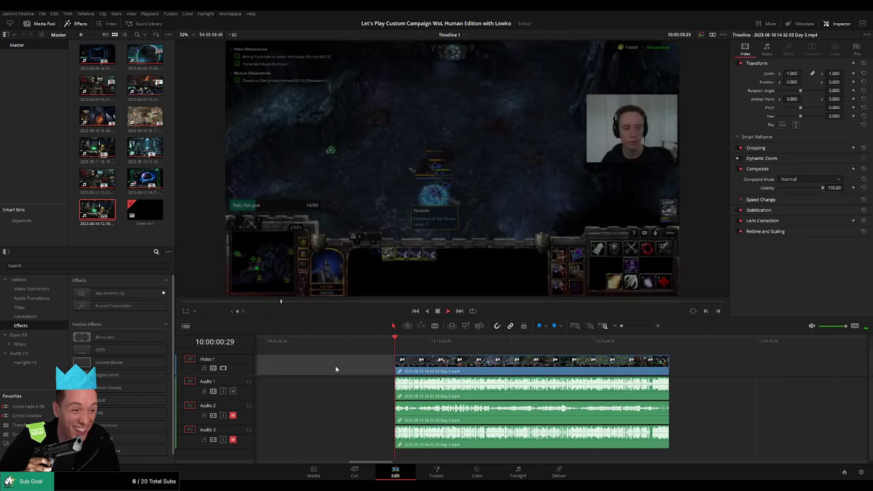
scroll(336, 369, "right", 2)
left_click(388, 344)
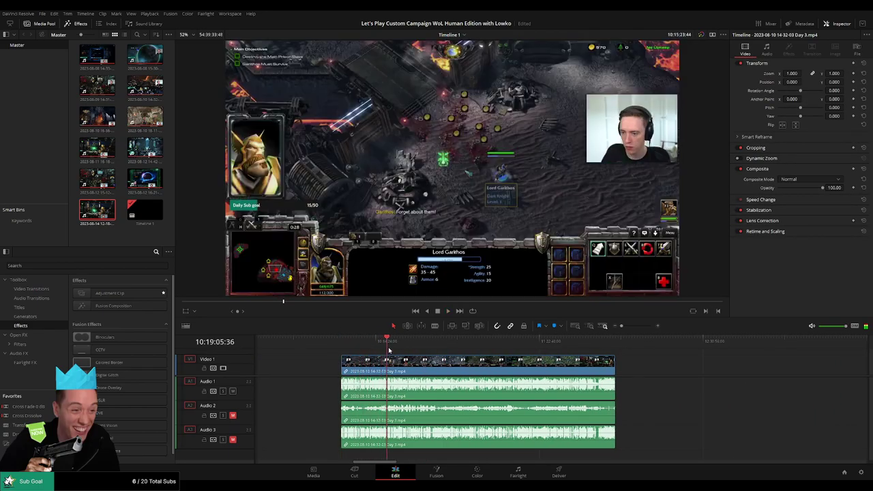
left_click_drag(389, 350, 467, 355)
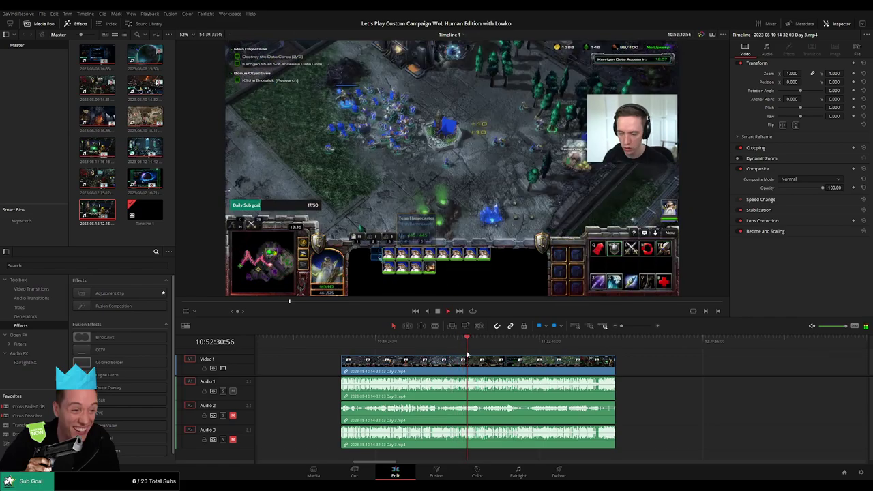
scroll(477, 358, "up", 3)
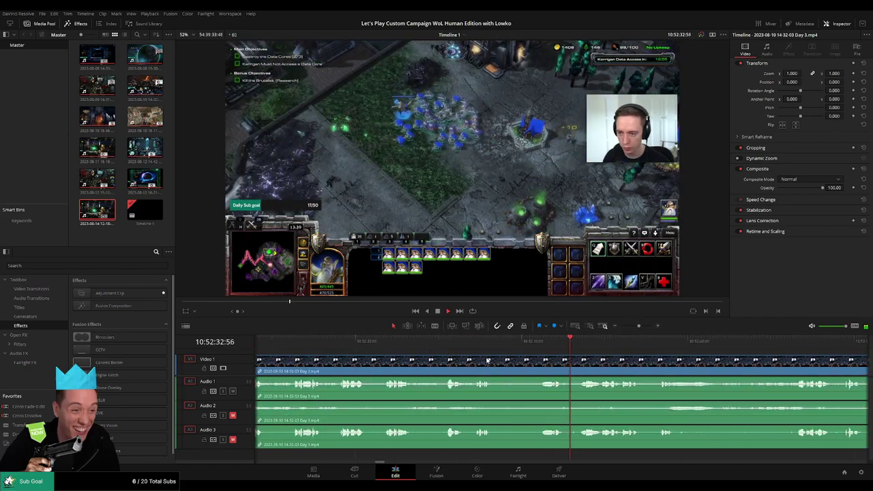
left_click(487, 341)
left_click(447, 341)
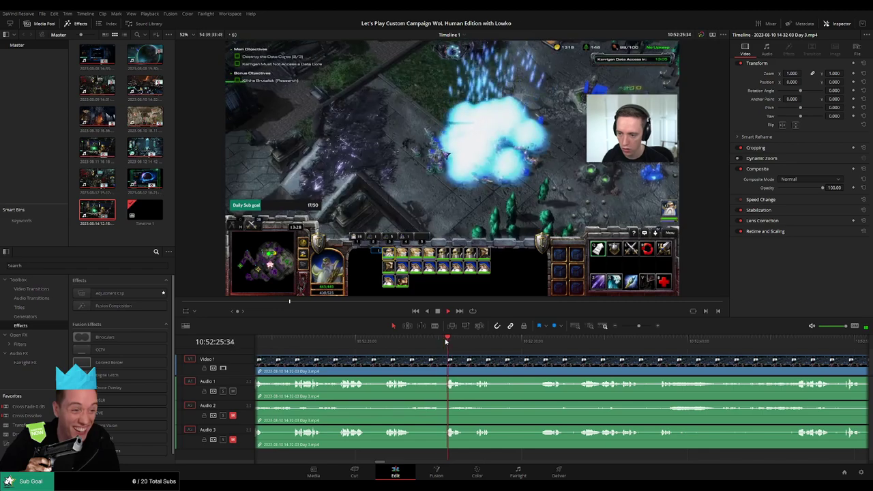
- Replay the moments before the cut, zoom in, and park the playhead near 10:52:10
left_click(377, 341)
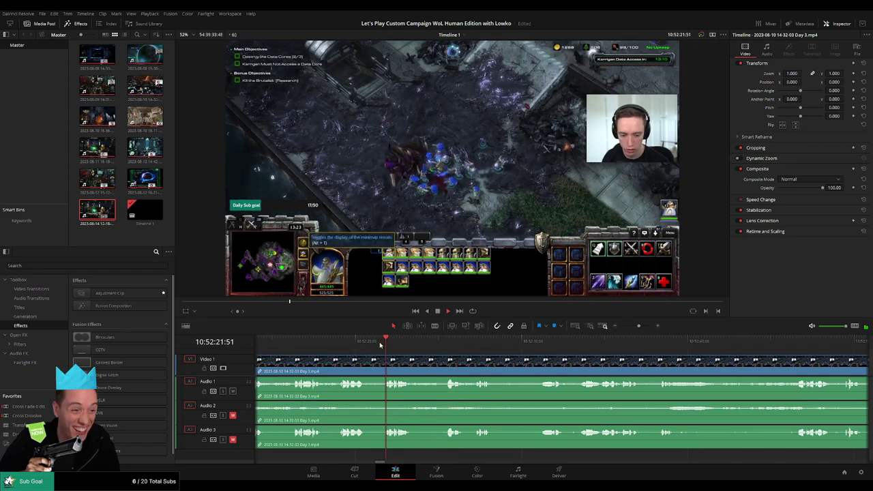
left_click(335, 343)
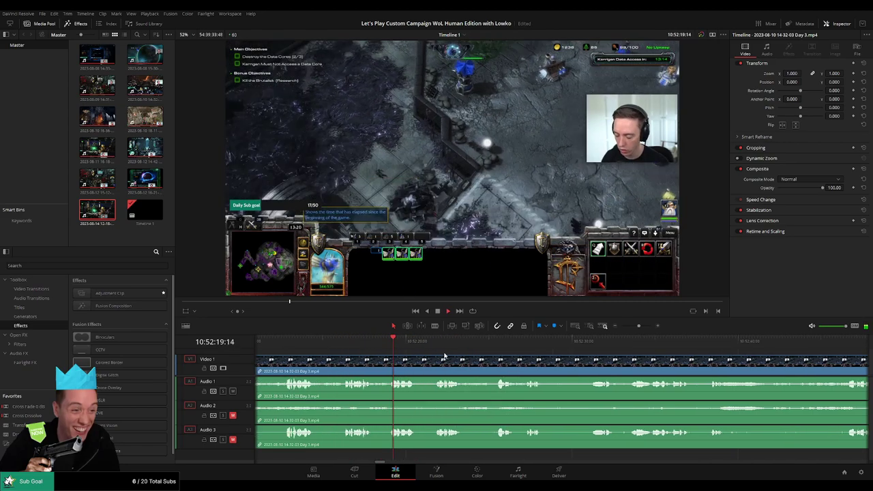
left_click(444, 342)
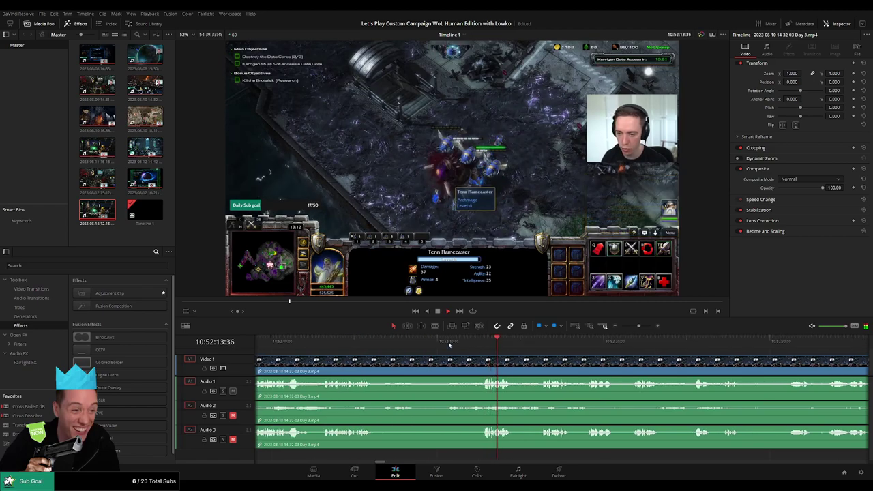
left_click(448, 342)
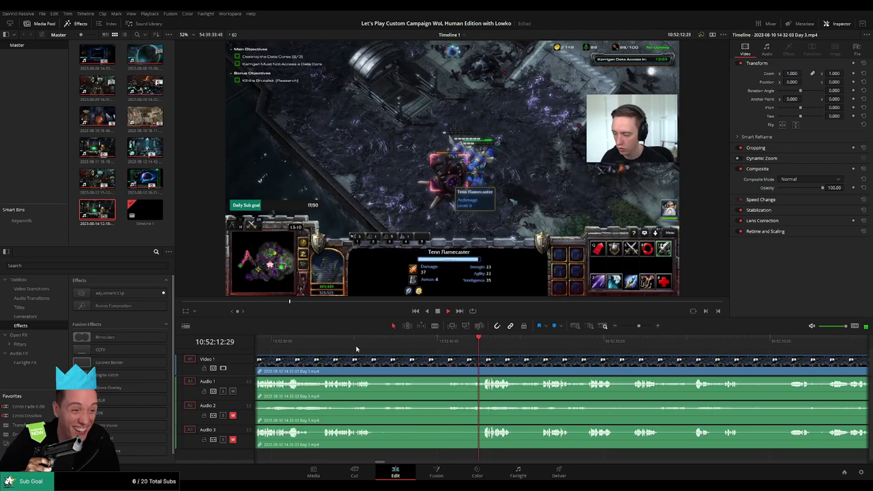
left_click_drag(640, 325, 642, 326)
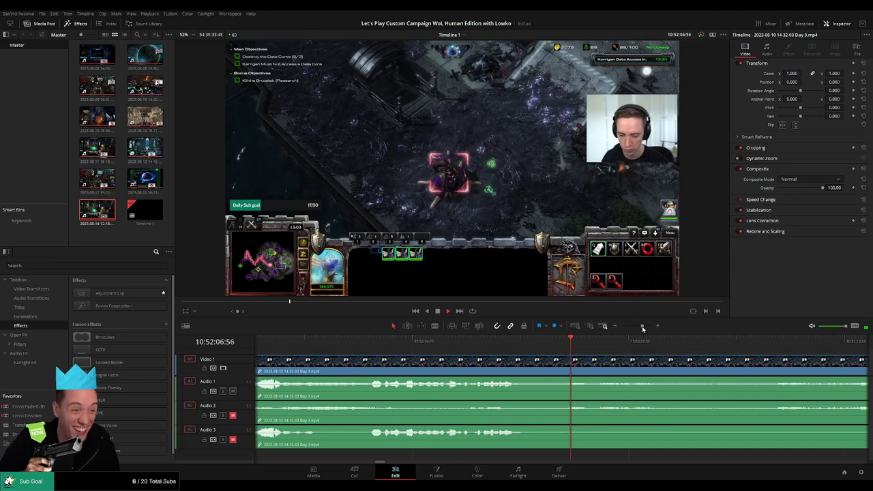
scroll(485, 348, "right", 5)
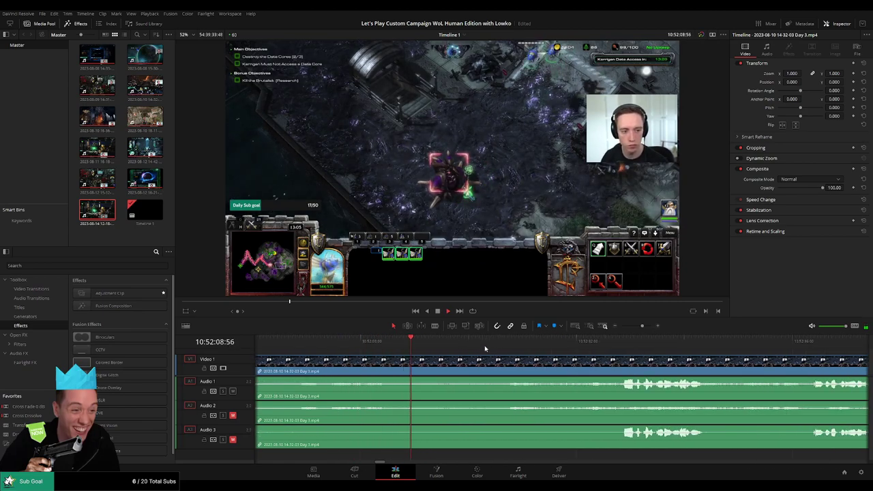
mouse_move(501, 343)
left_mouse_down()
mouse_move(507, 346)
mouse_move(468, 349)
left_mouse_up()
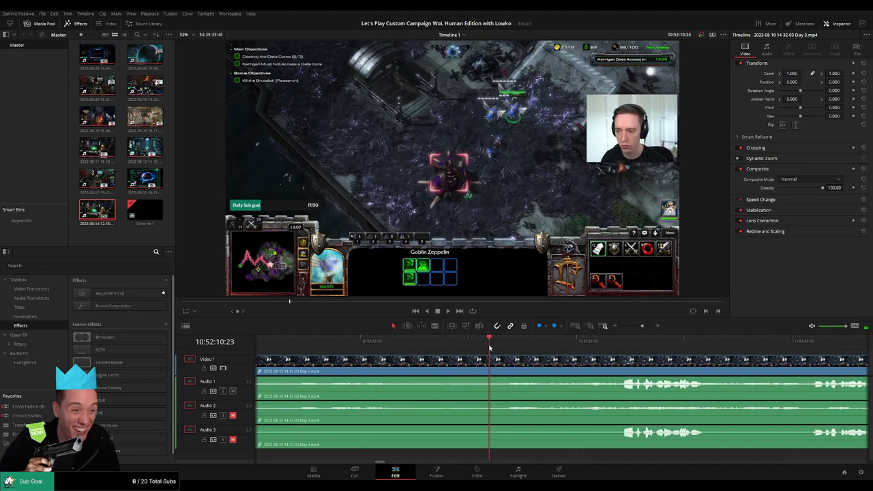
- Cut all tracks at 10:52:10, return to Selection mode, and fade out Audio 1 before the cut
left_click(474, 365)
key("a")
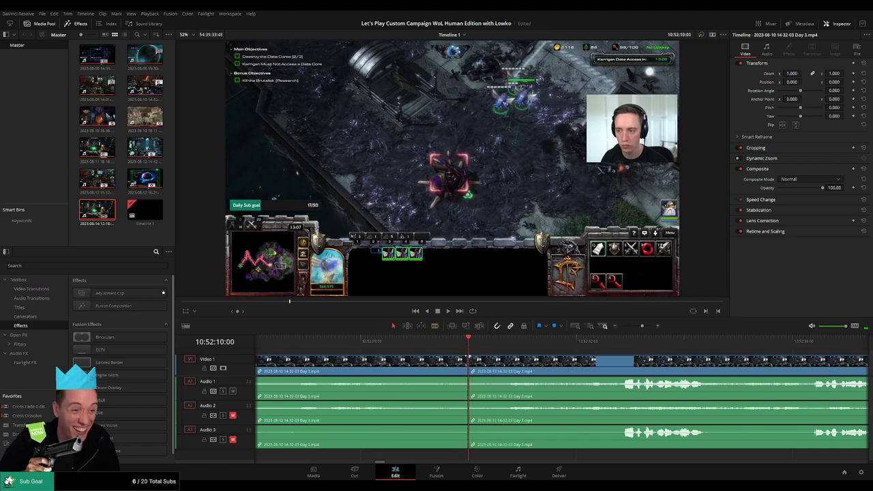
left_click_drag(523, 357, 522, 357)
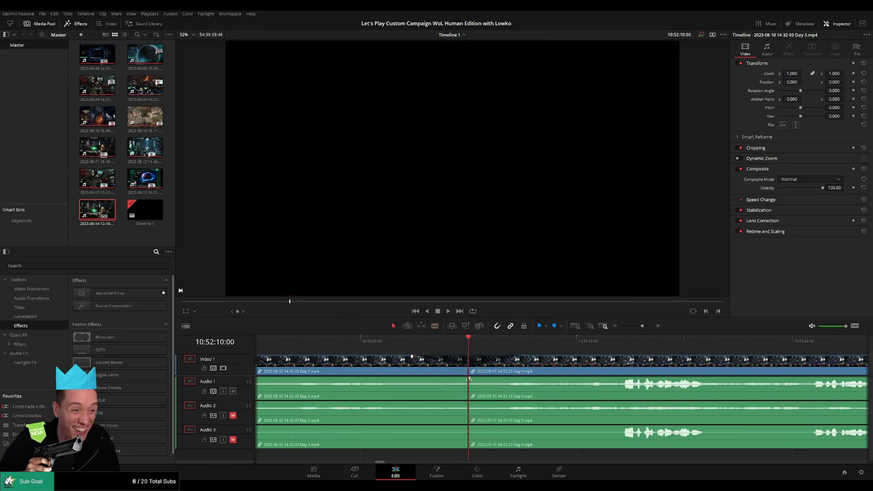
left_click_drag(468, 377, 400, 381)
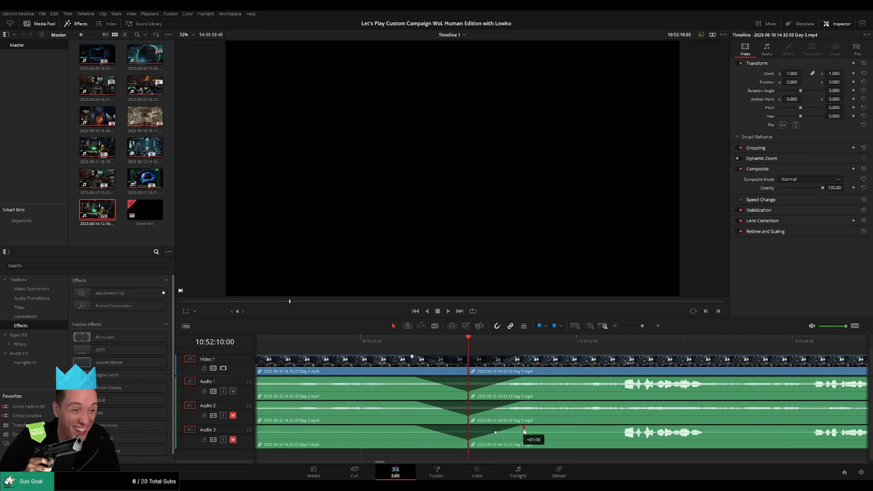
scroll(489, 364, "down", 3)
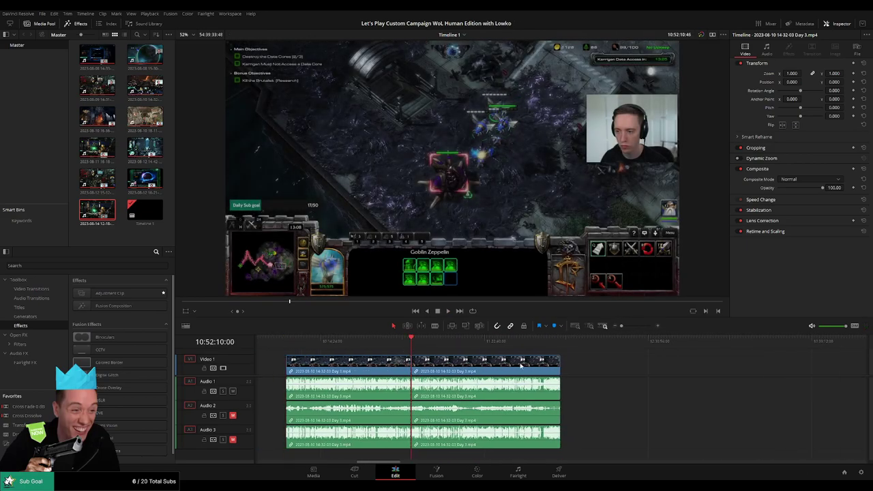
- Undo the last change, zoom in, and slide the later Day 3 clip left to the playhead
key("ctrl+z")
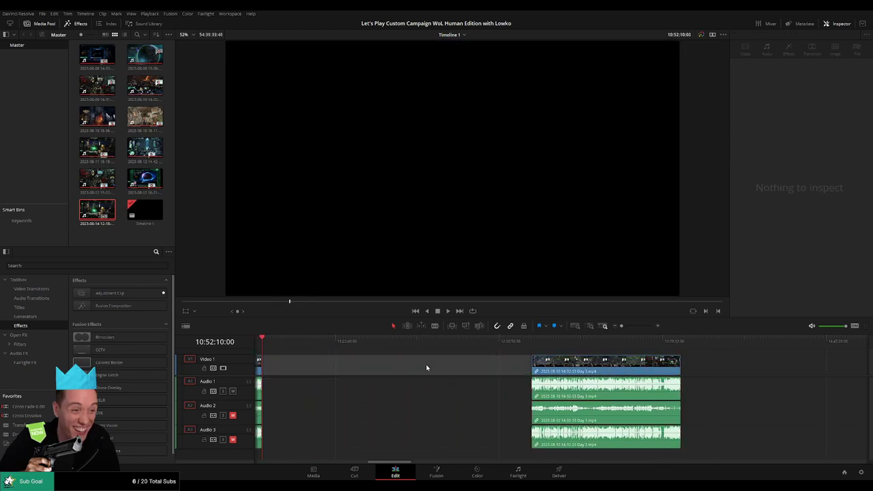
key("Delete")
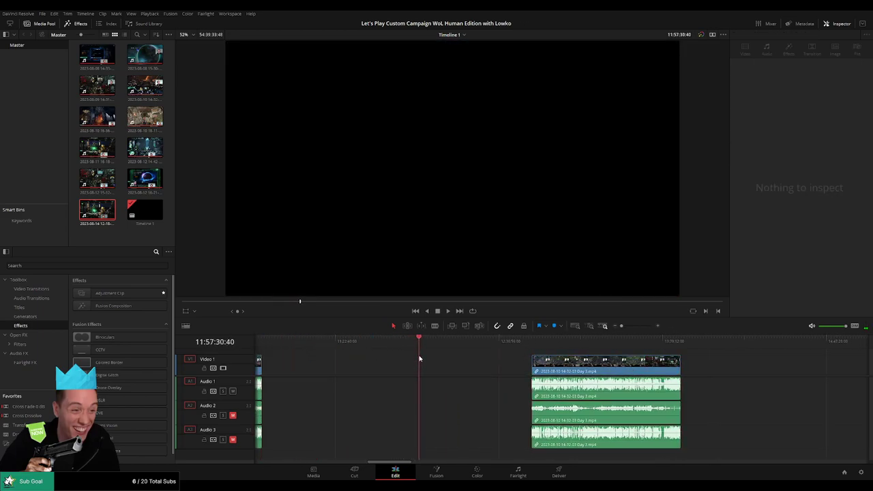
left_click(637, 325)
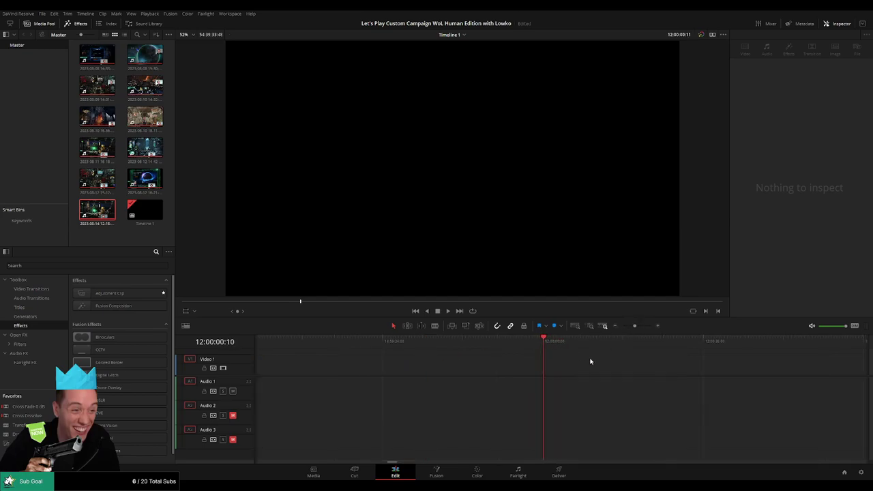
left_click_drag(632, 326, 621, 326)
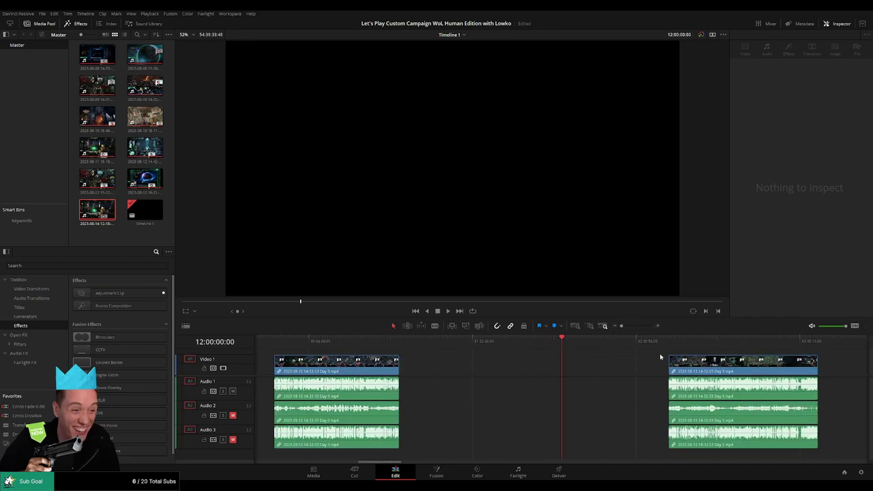
left_click_drag(724, 366, 618, 368)
- Delete the empty gap between the clips so they join, and play the result
left_click(537, 367)
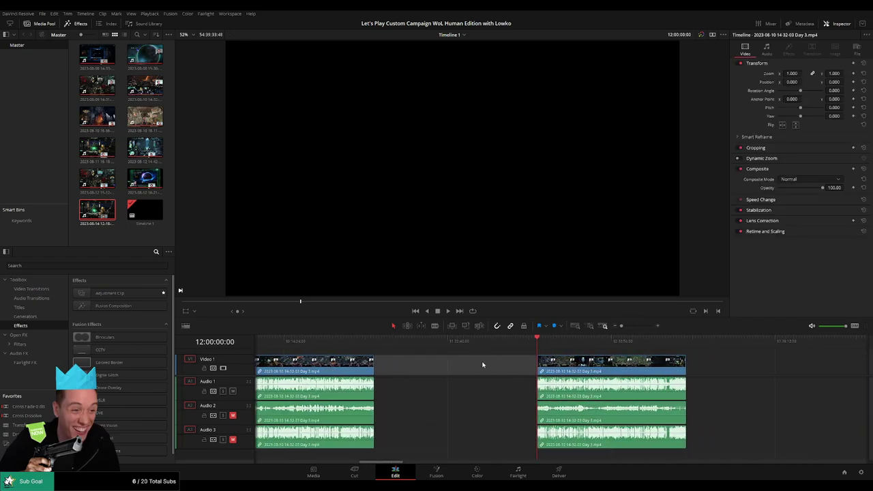
key("BackSpace")
key("space")
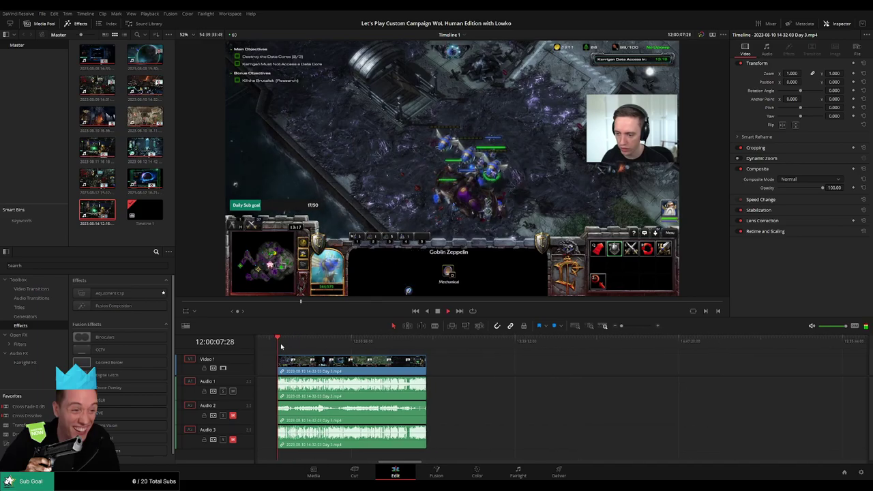
- Scrub the Day 3 footage to about 12:51:58–12:52:08, zooming in to review the moment
left_click(324, 349)
left_click_drag(324, 349, 402, 353)
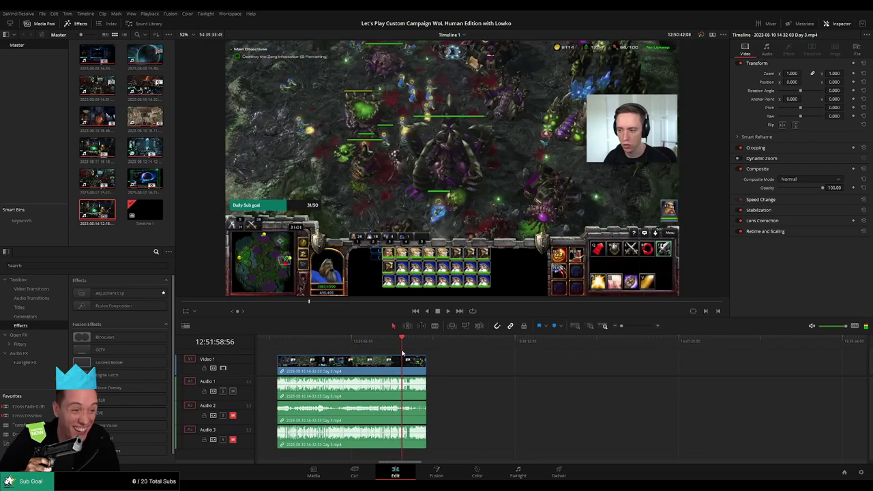
left_click_drag(621, 326, 634, 325)
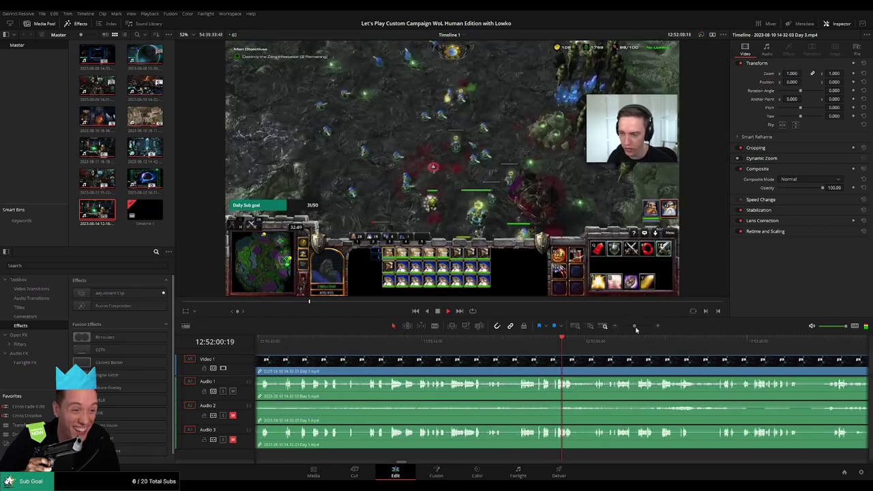
left_click(614, 345)
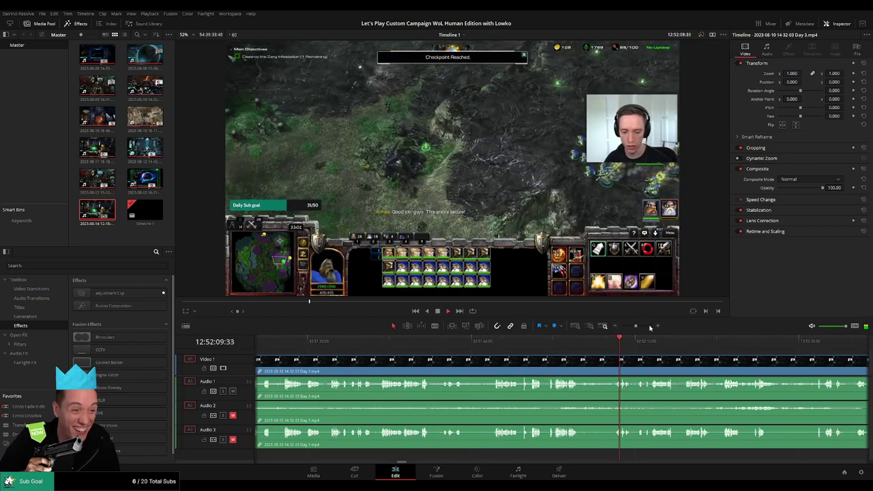
left_click_drag(635, 326, 640, 326)
left_click(478, 344)
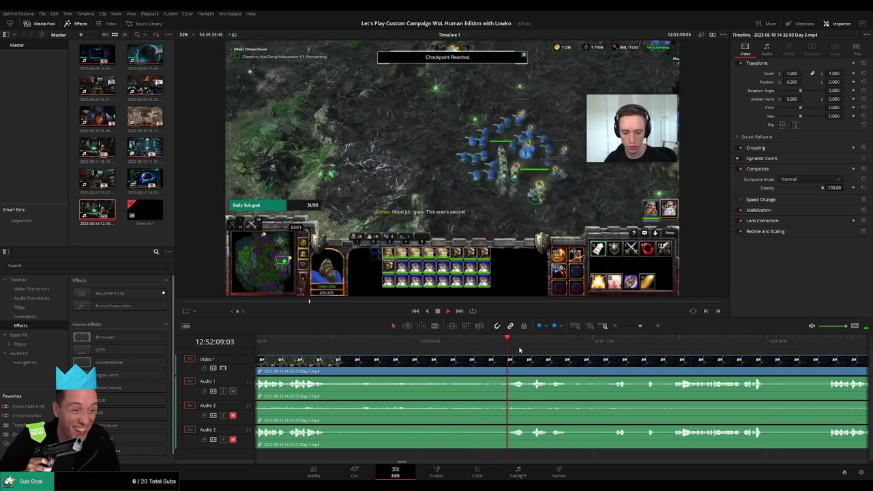
left_click(600, 343)
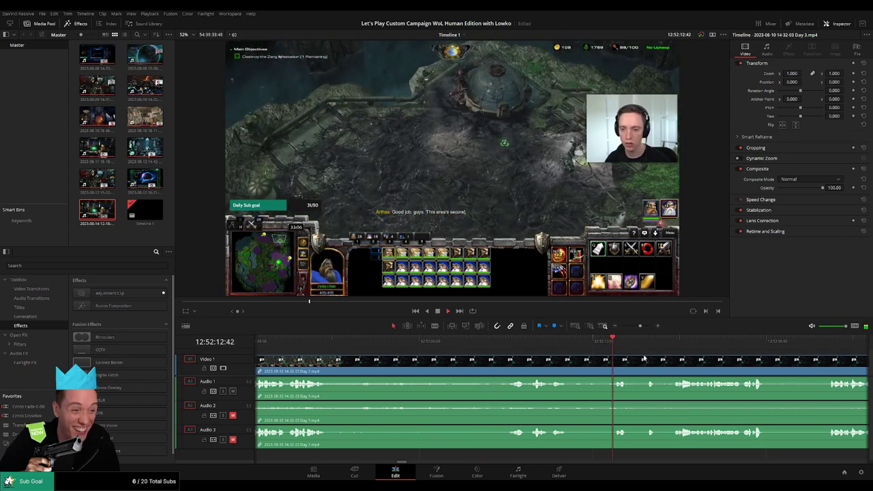
scroll(643, 358, "right", 3)
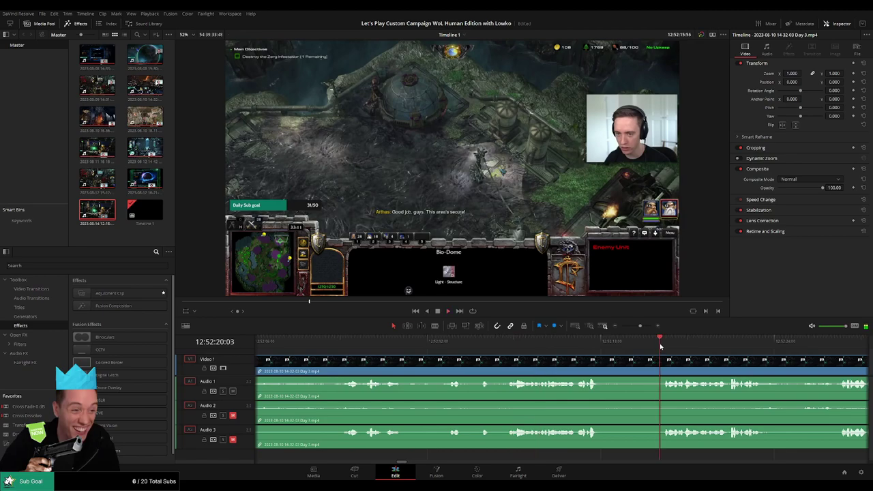
- Cut Day 3 at 12:52:19:30 and shift the second piece along the timeline
scroll(579, 349, "right", 3)
scroll(478, 353, "right", 2)
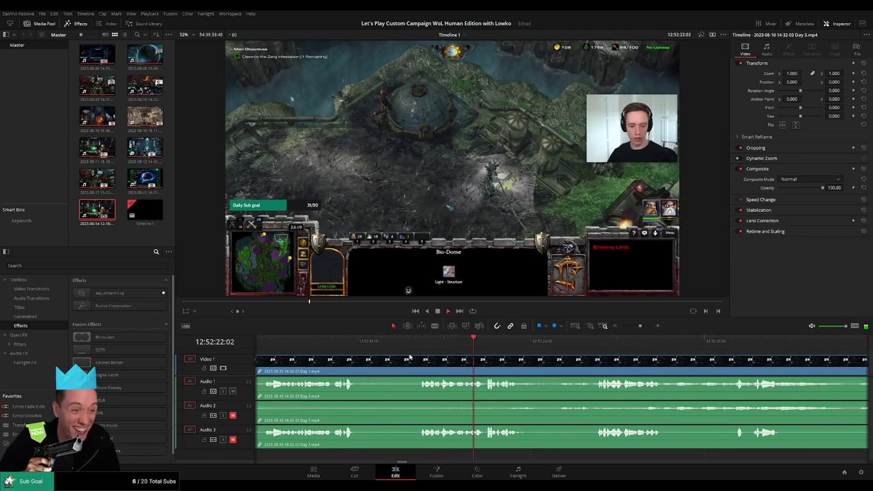
left_click(591, 341)
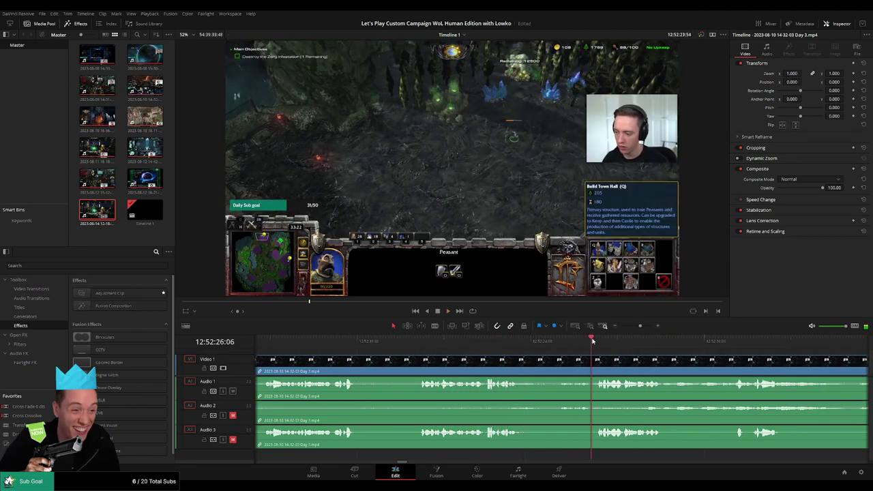
left_click(419, 346)
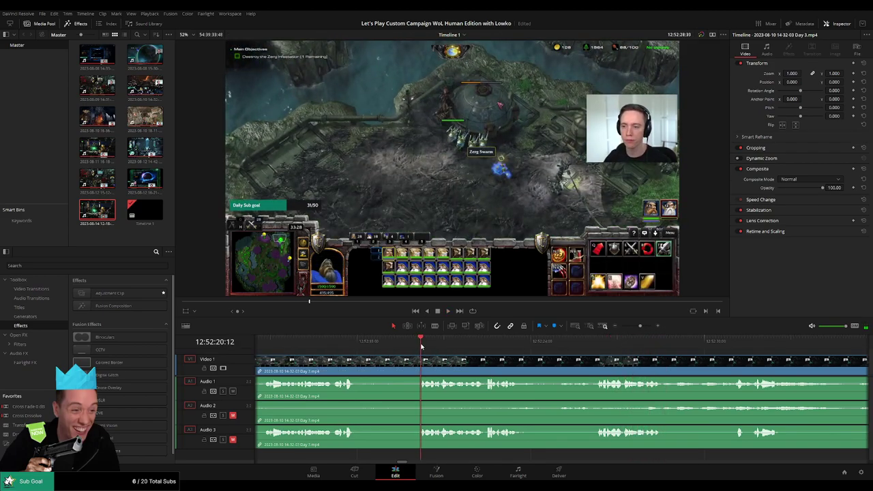
mouse_move(420, 346)
left_mouse_down()
mouse_move(392, 350)
mouse_move(422, 343)
mouse_move(401, 346)
mouse_move(428, 359)
left_mouse_up()
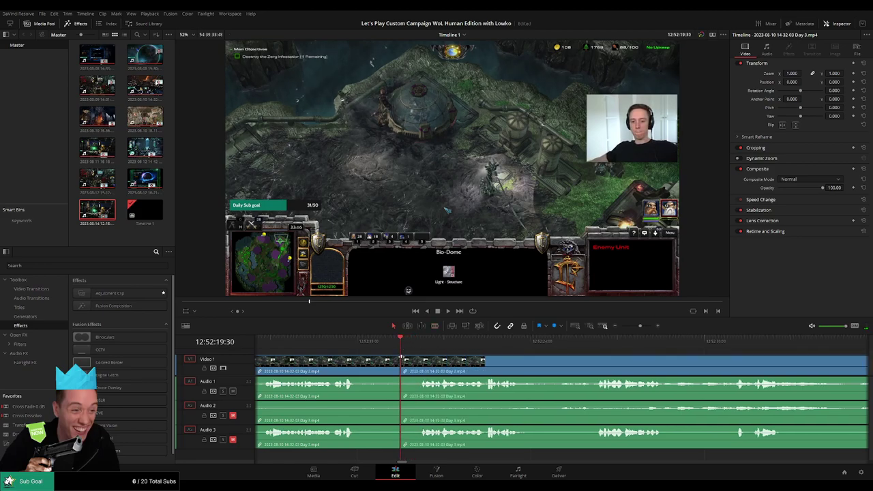
left_click_drag(429, 358, 522, 344)
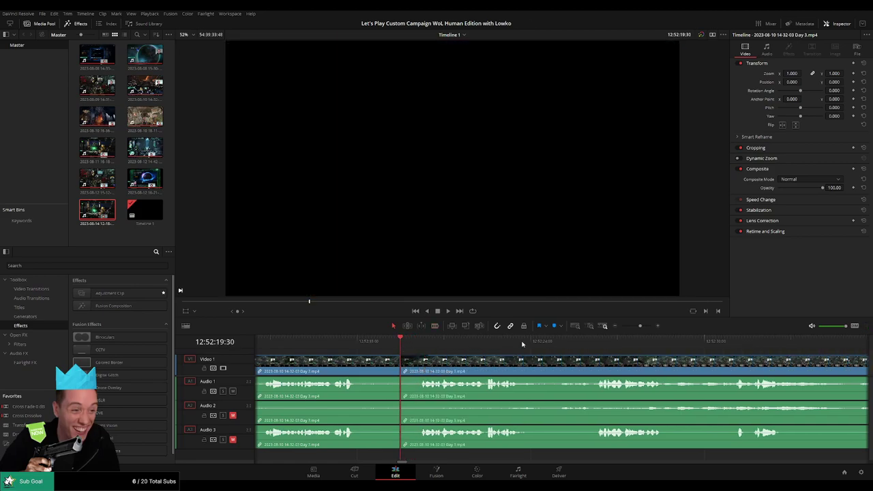
left_click(643, 327)
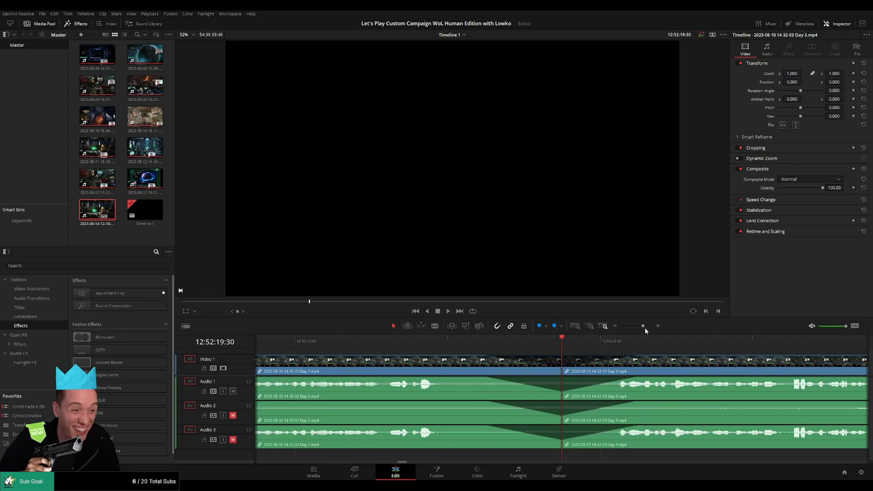
left_click_drag(644, 328, 484, 377)
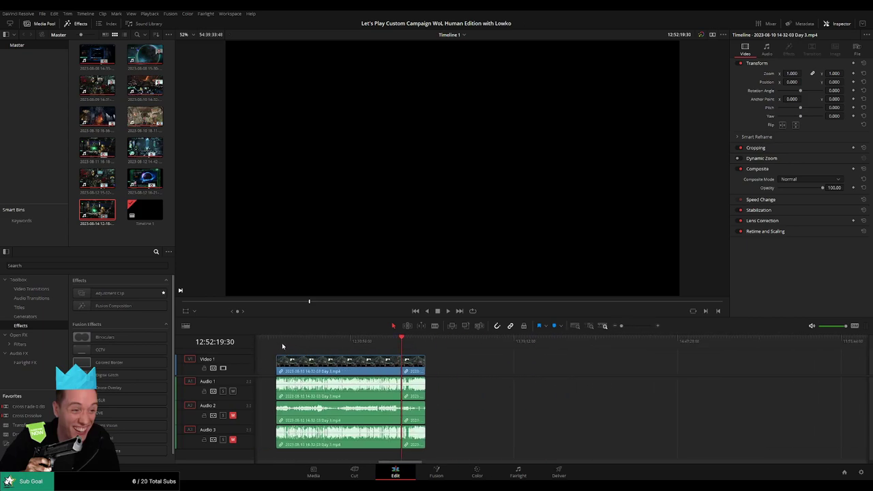
- Move the second Day 3 piece much later on the timeline
scroll(403, 351, "down", 3)
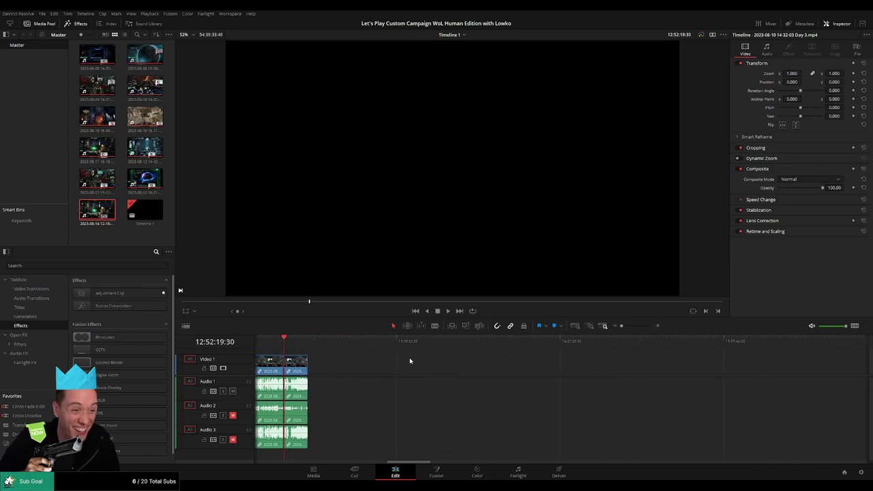
left_click_drag(297, 368, 649, 368)
left_click(430, 369)
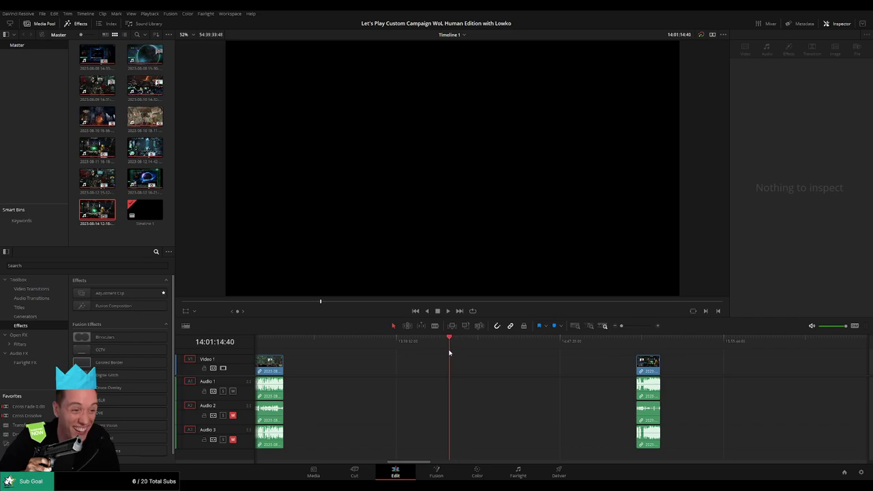
left_click(624, 326)
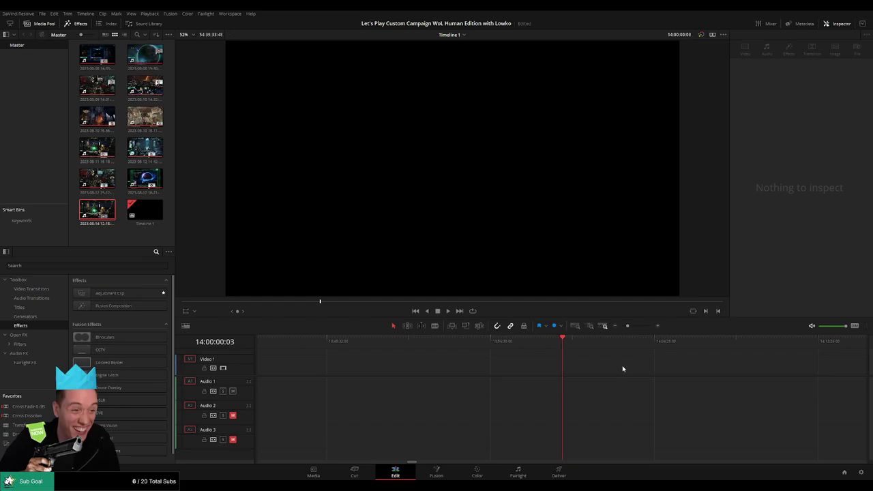
- Slide Day 3 part 2 left until it butts against Day 3, then play the join
left_click_drag(627, 326, 616, 327)
scroll(453, 355, "right", 3)
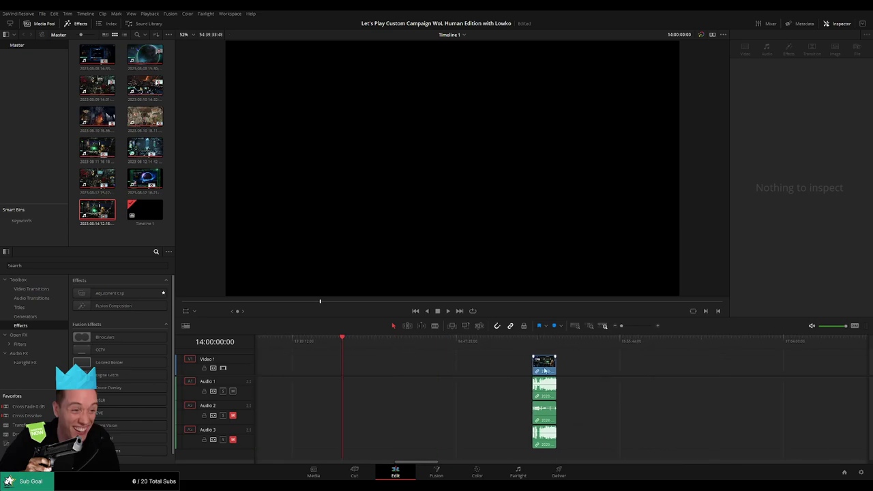
left_click_drag(546, 362, 356, 364)
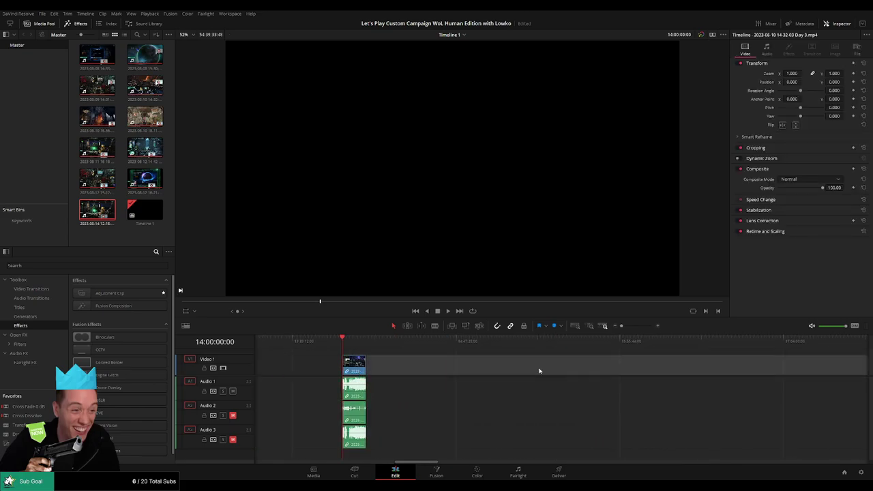
scroll(487, 366, "right", 3)
scroll(387, 360, "right", 2)
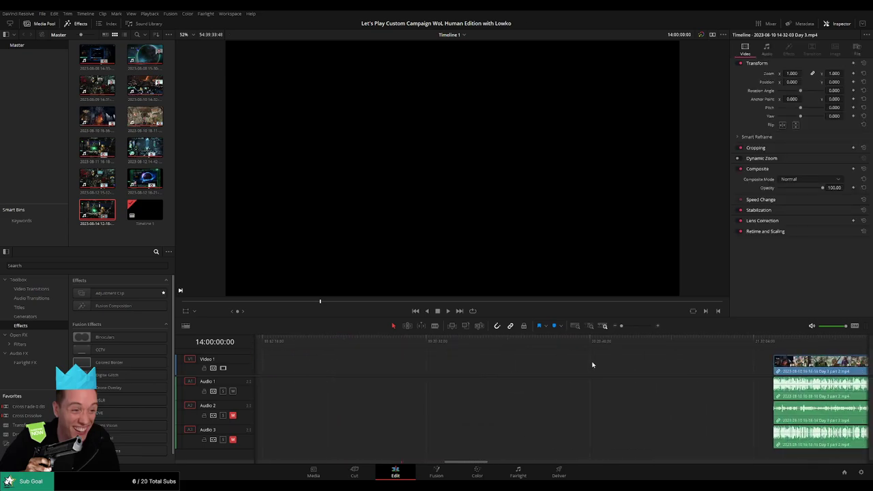
scroll(592, 365, "right", 3)
scroll(548, 366, "right", 3)
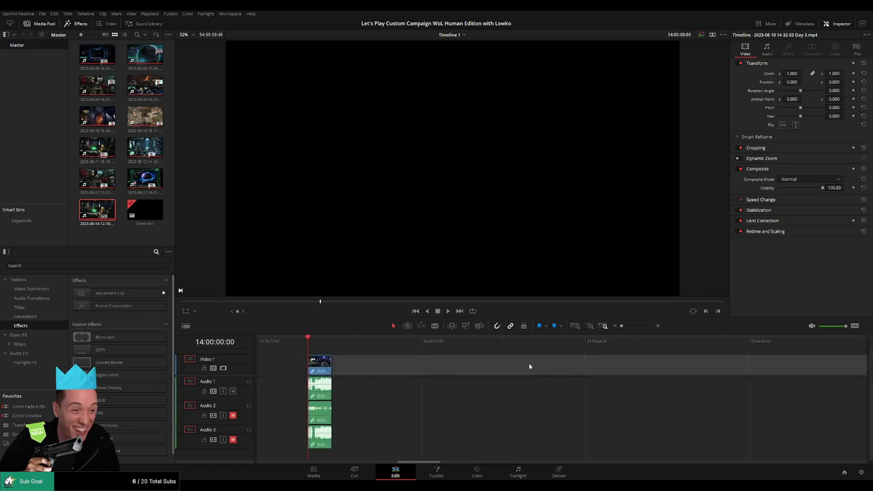
key("space")
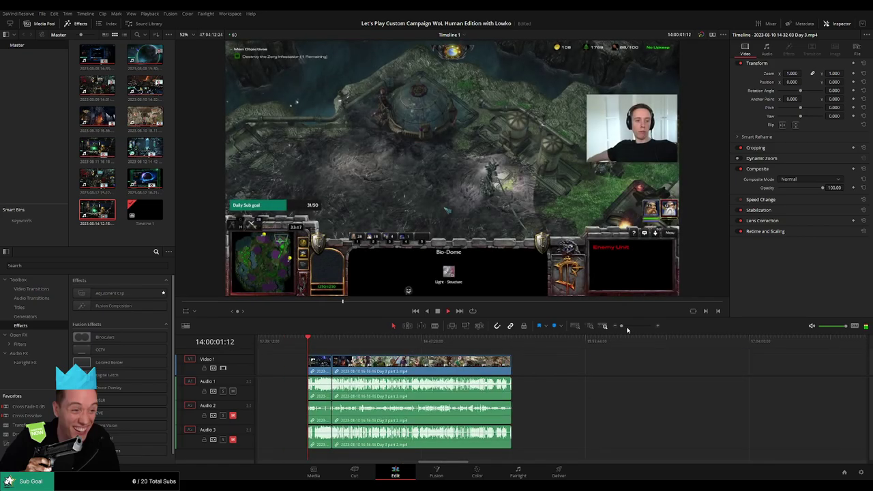
left_click(627, 329)
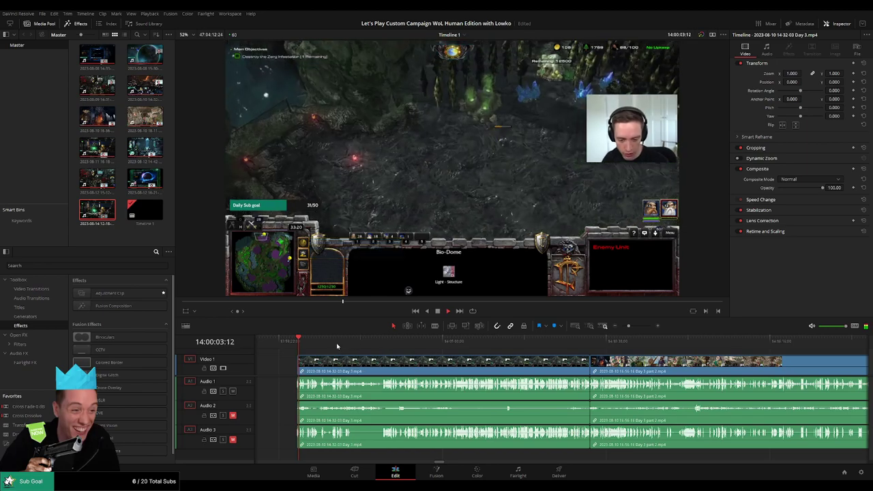
- Locate the black, empty-room stretch just before the Hyperion Cantina title
left_click_drag(337, 347, 371, 344)
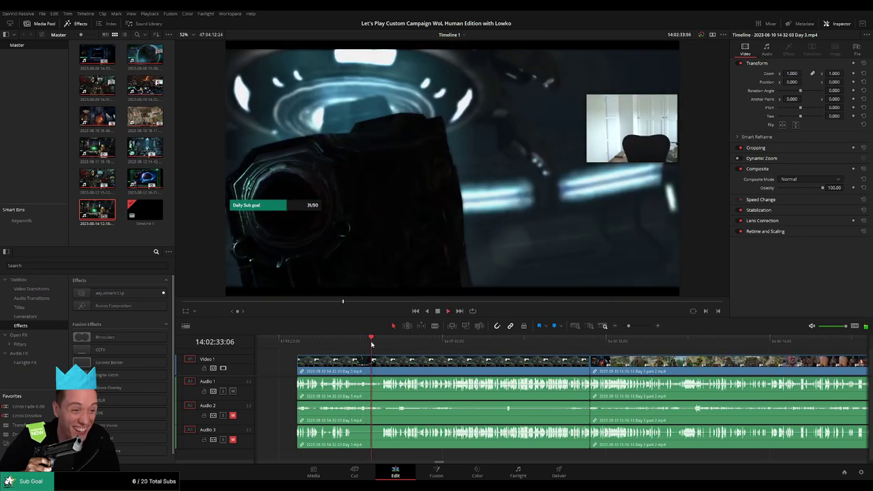
left_click(633, 325)
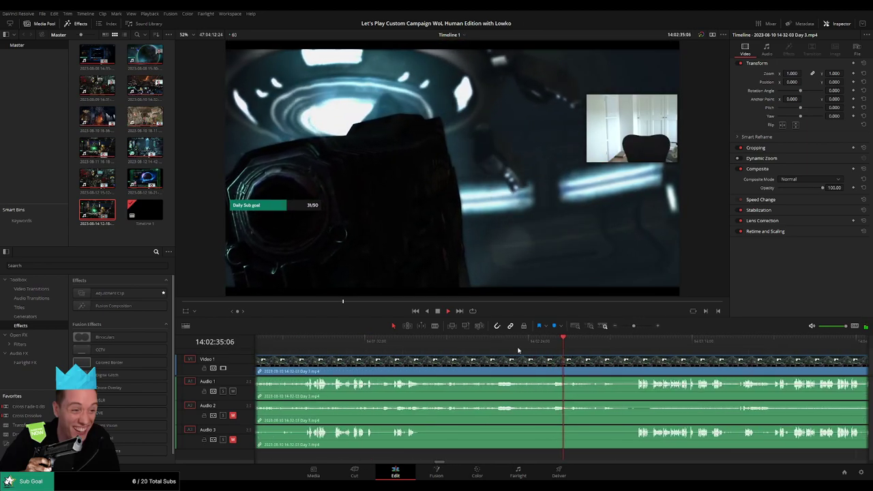
mouse_move(517, 350)
left_mouse_down()
mouse_move(603, 349)
mouse_move(638, 327)
left_mouse_up()
scroll(591, 344, "right", 3)
left_click_drag(583, 348, 693, 347)
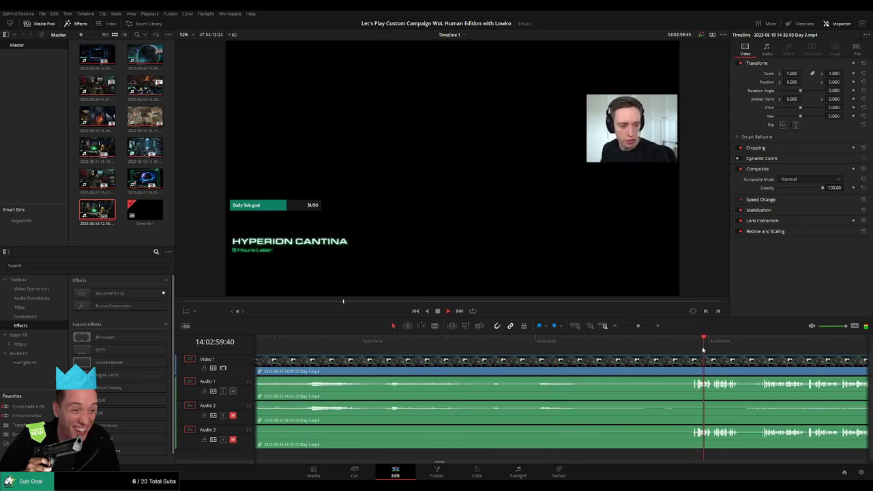
scroll(536, 355, "right", 5)
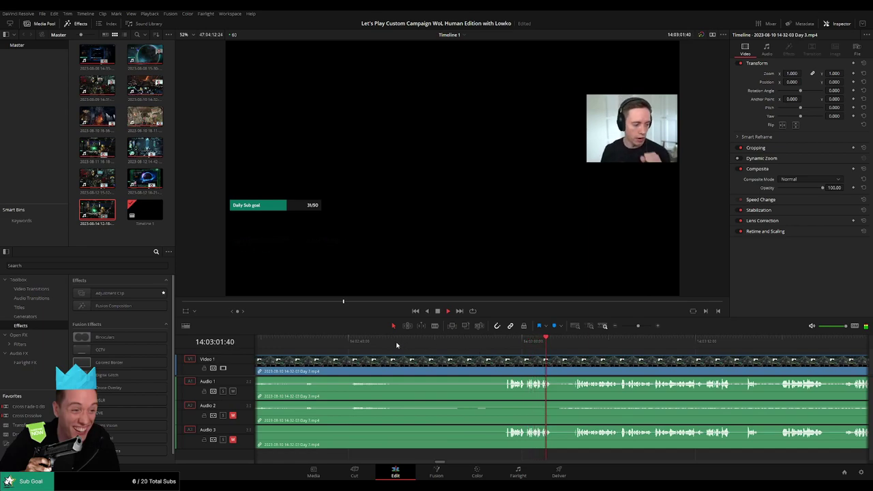
left_click(376, 343)
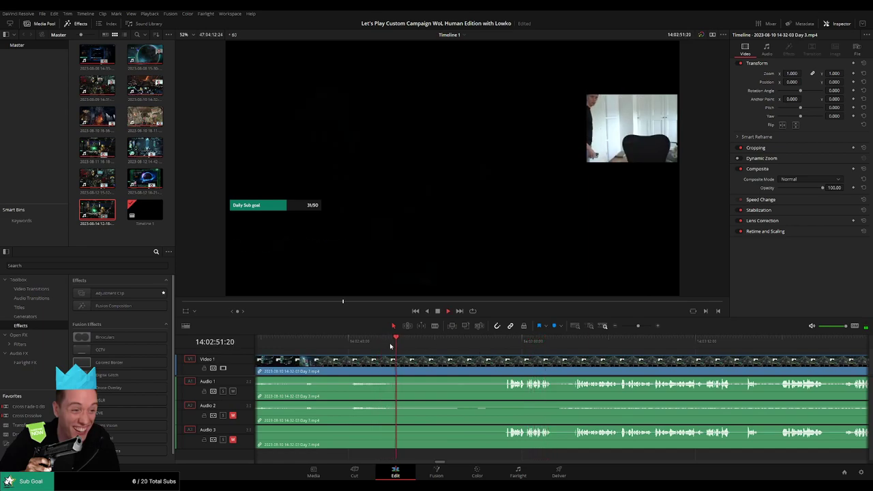
- Blade both ends of the black stretch and ripple delete it, joining straight to Hyperion Cantina
key("b")
left_click(405, 367)
left_click(505, 368)
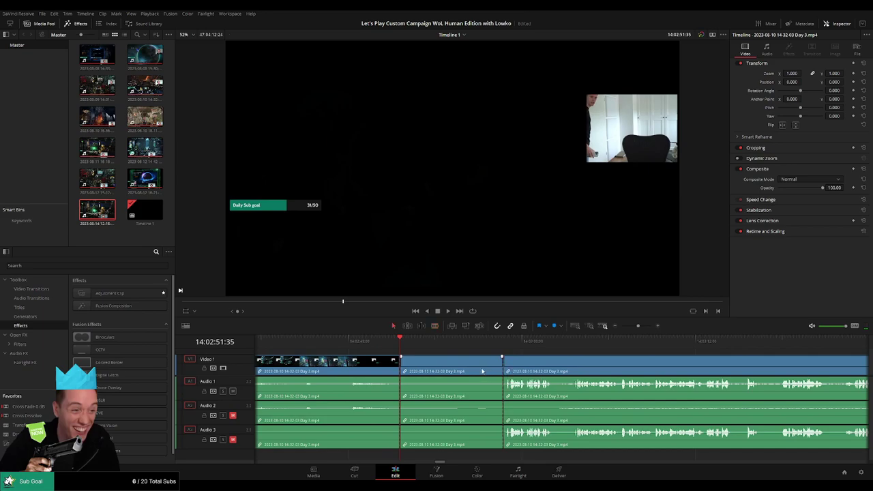
key("a")
left_click(477, 371)
key("BackSpace")
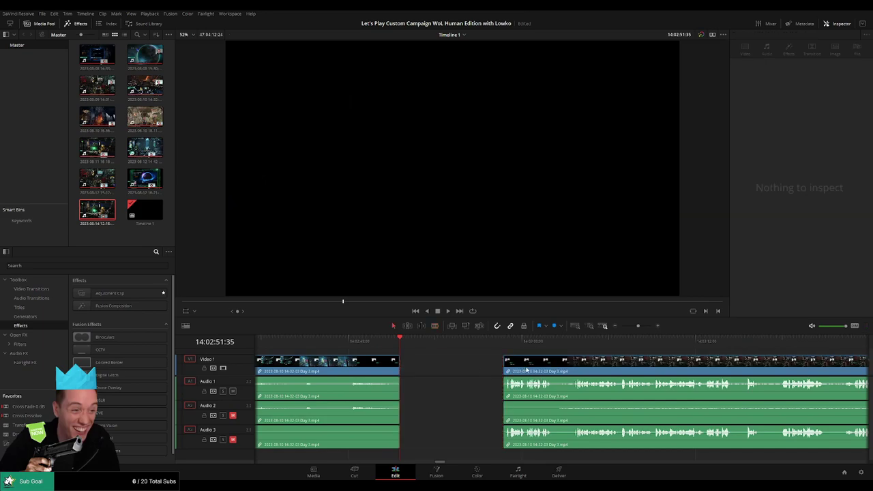
left_click(404, 373)
key("BackSpace")
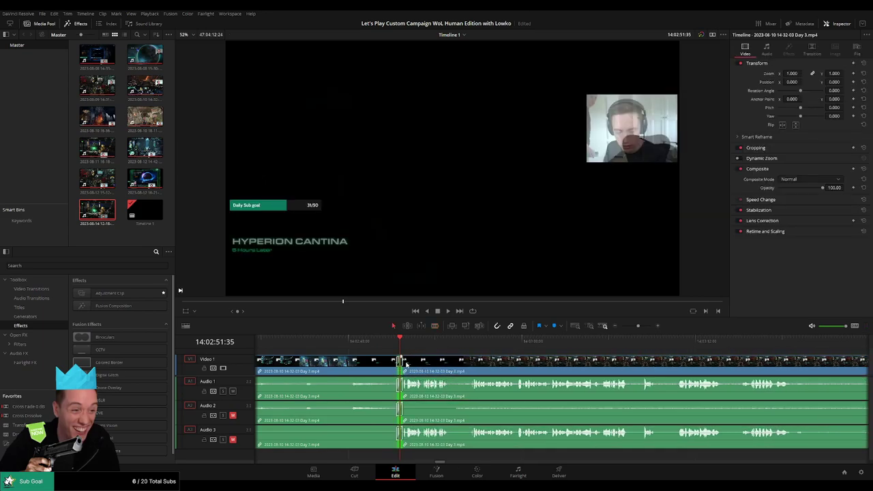
left_click(391, 343)
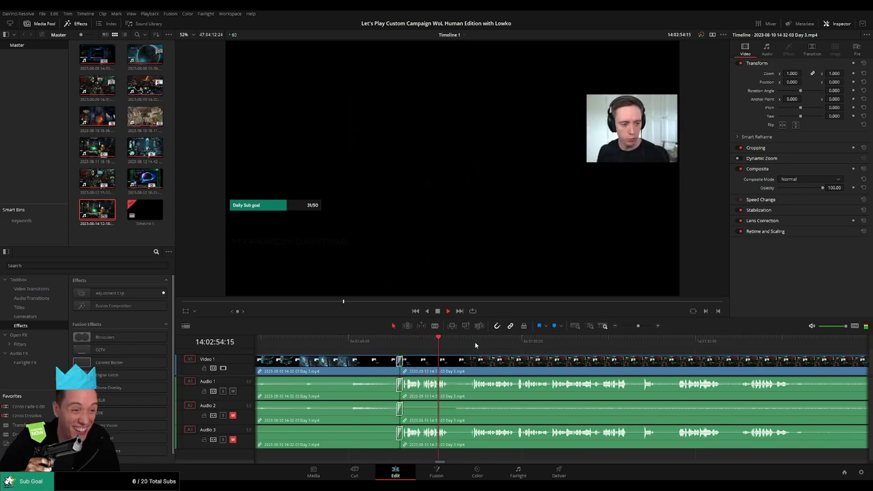
left_click(616, 326)
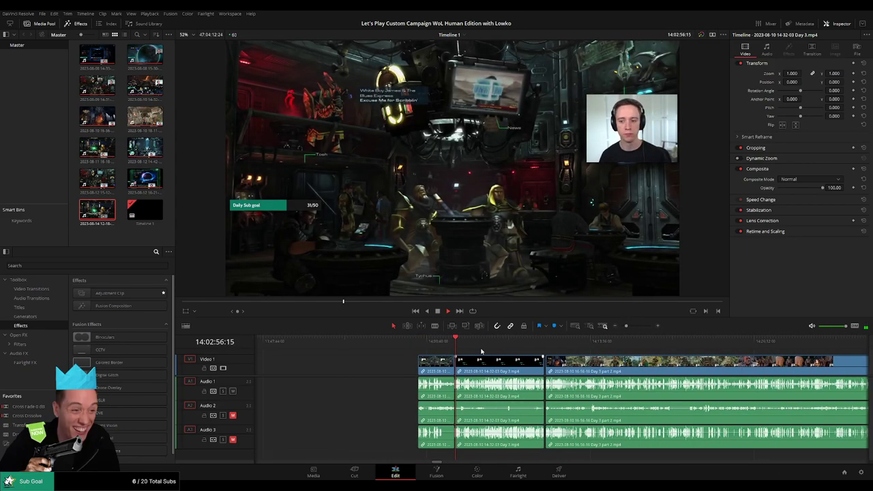
- Play from the Laboratory scene and snap Day 3 part 2 against the end of Day 3
left_click_drag(473, 350, 523, 350)
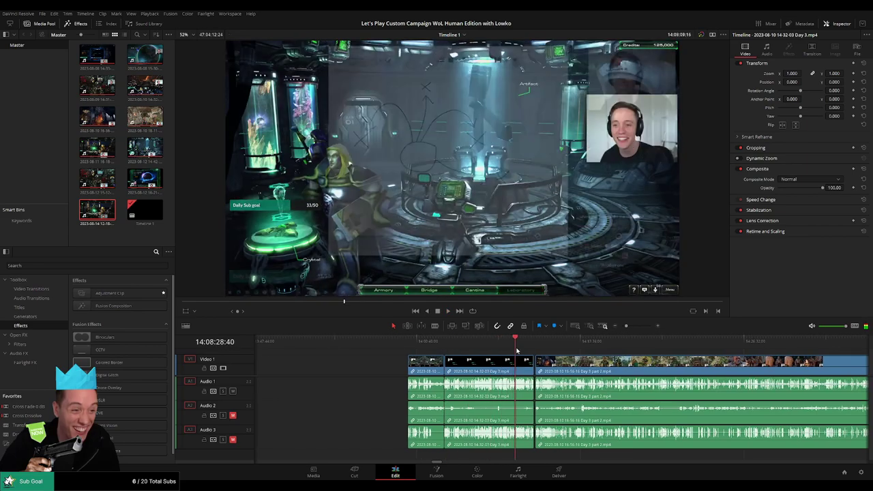
key("space")
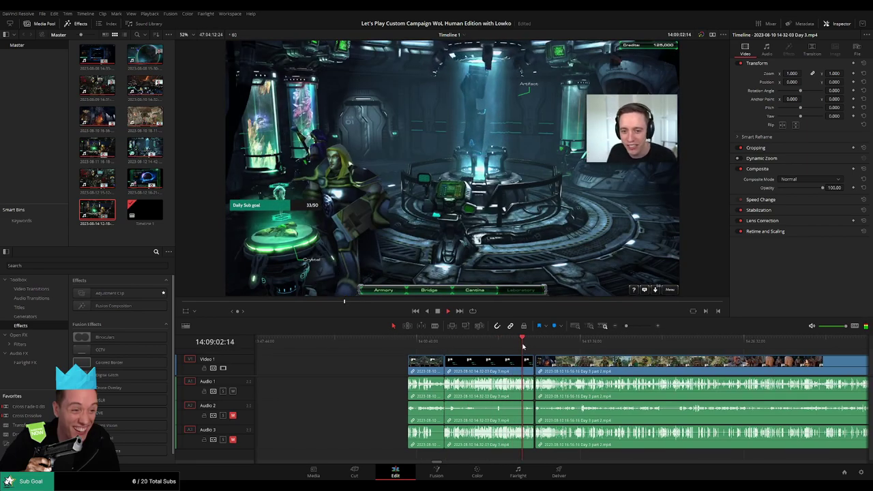
left_click_drag(625, 326, 634, 326)
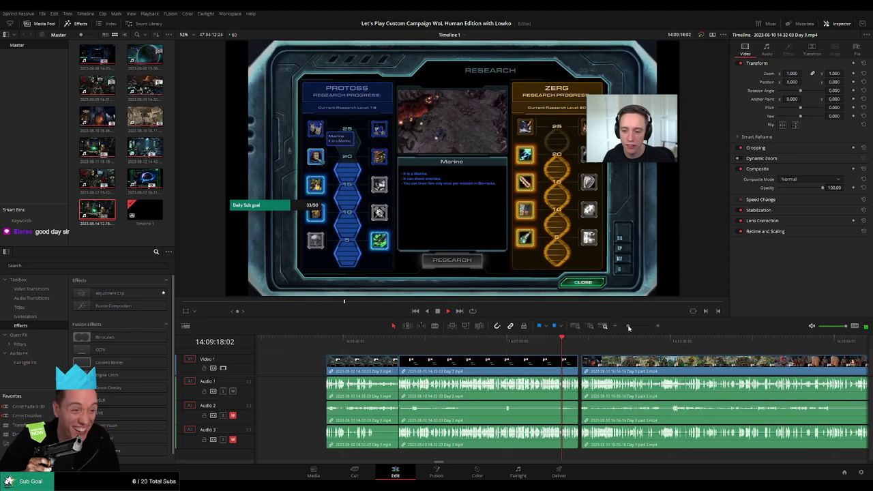
scroll(418, 349, "right", 3)
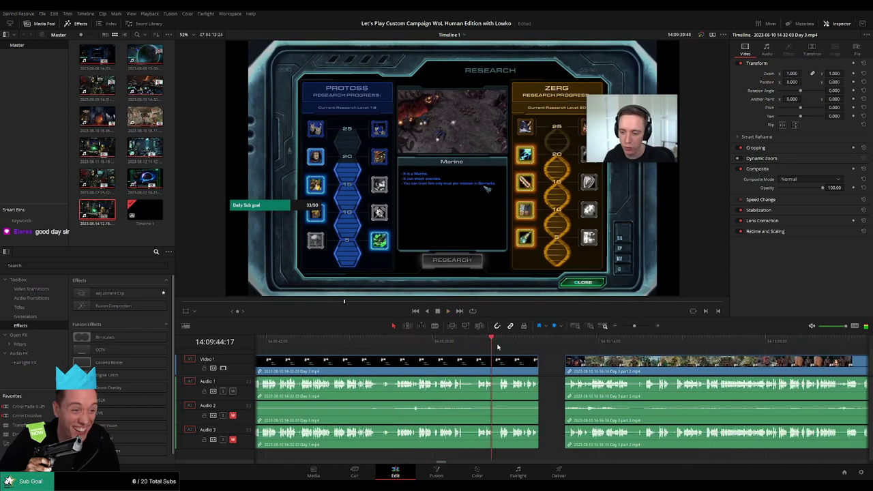
left_click_drag(605, 369, 579, 368)
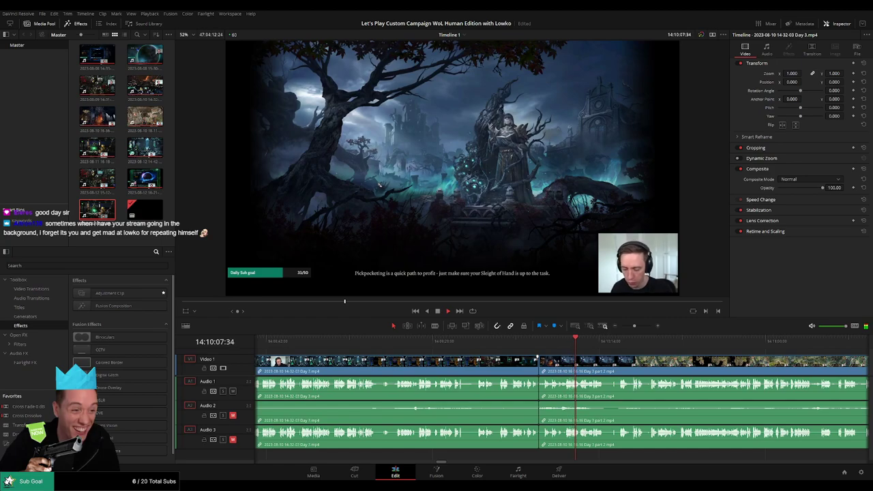
scroll(539, 364, "down", 2)
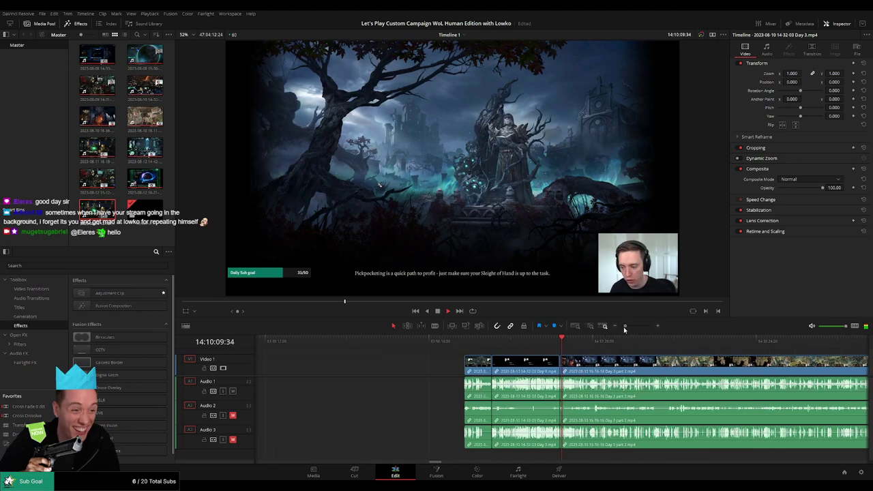
left_click(558, 343)
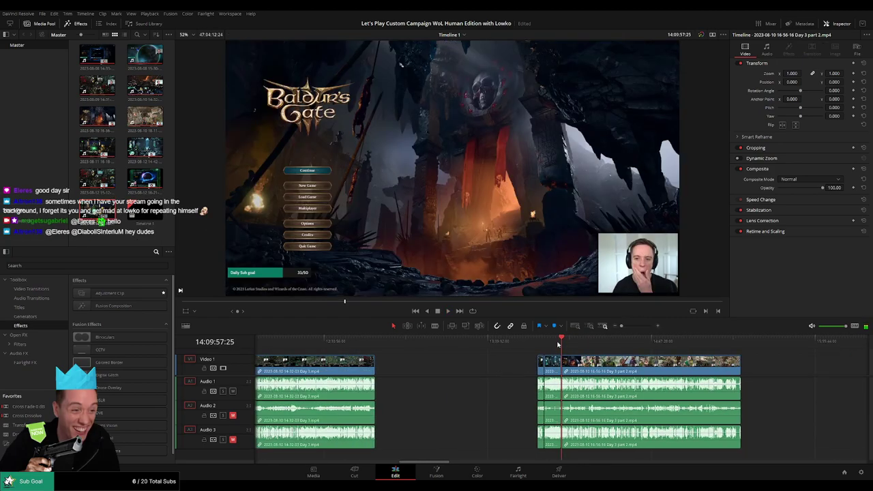
left_click_drag(621, 326, 631, 328)
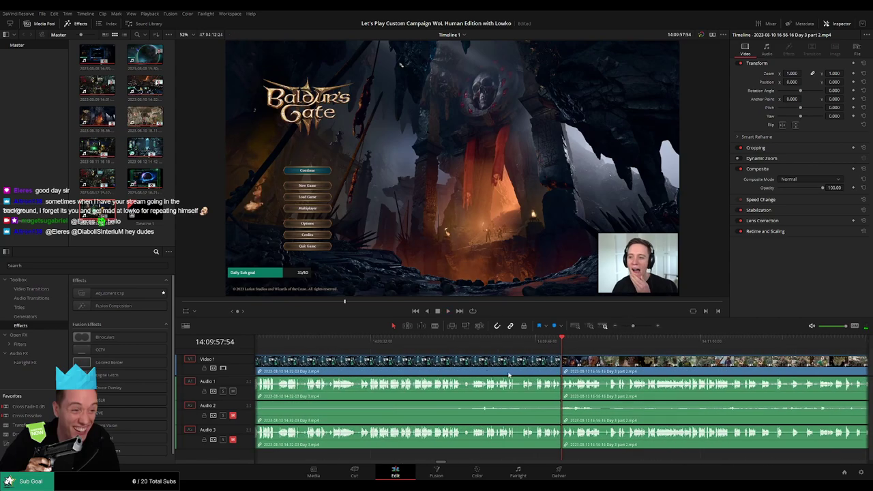
left_click(549, 339)
key("space")
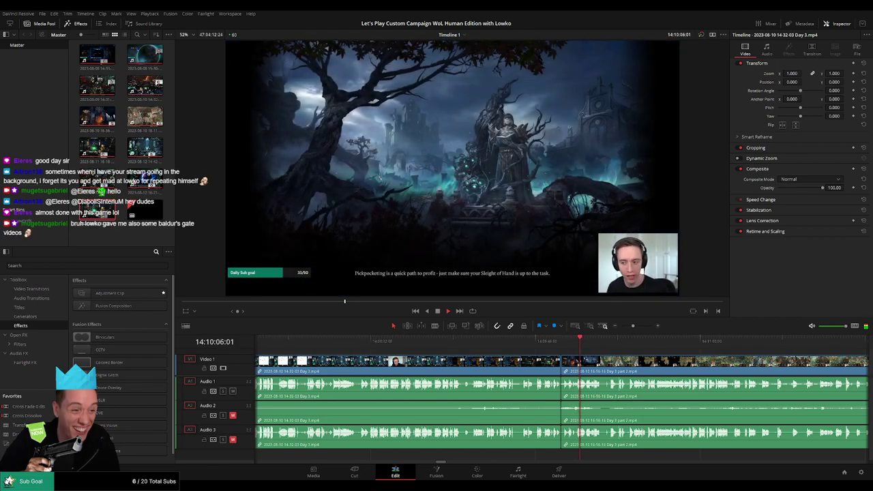
scroll(513, 366, "down", 3)
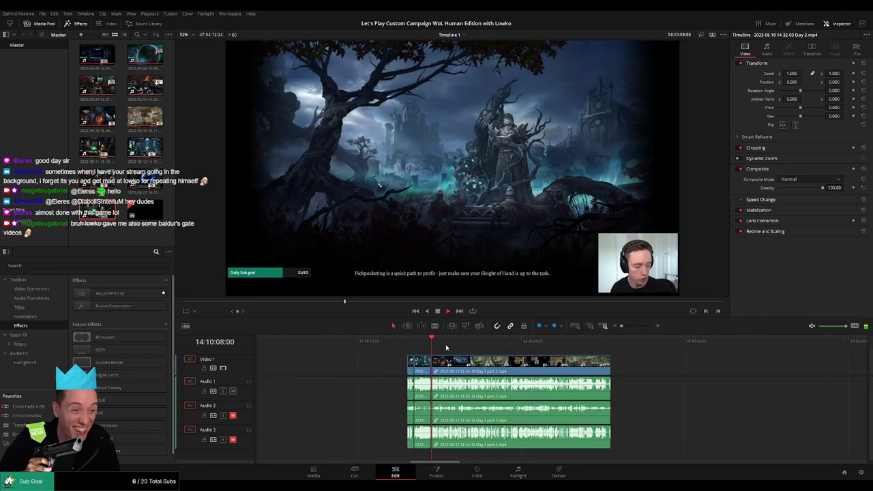
- Delete and restore the long Day 3 clip, then bring in Day 4 after it near 14:09:56
left_click_drag(446, 348, 602, 349)
left_click(548, 367)
key("Delete")
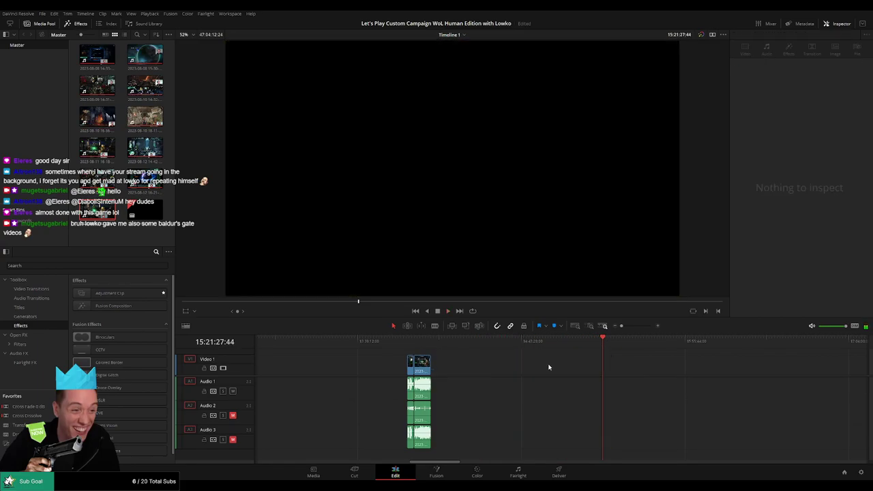
scroll(429, 361, "right", 3)
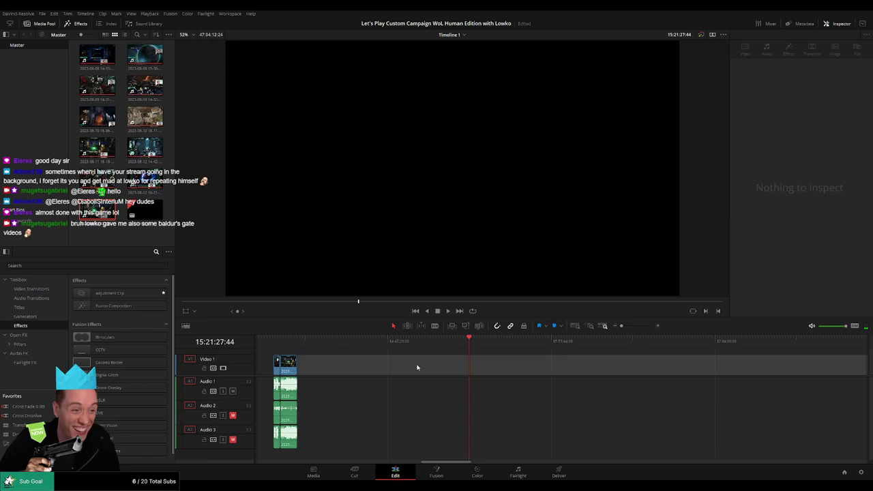
key("ctrl+z")
left_click_drag(308, 349, 571, 345)
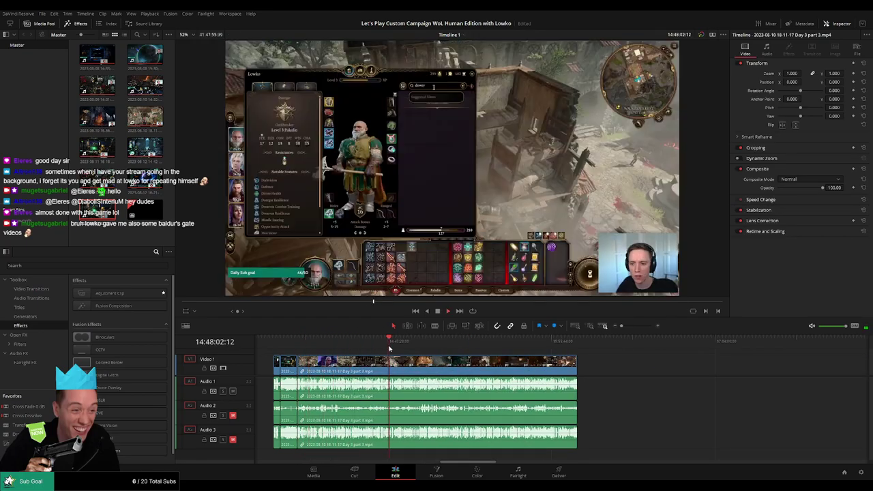
left_click(453, 366)
key("Delete")
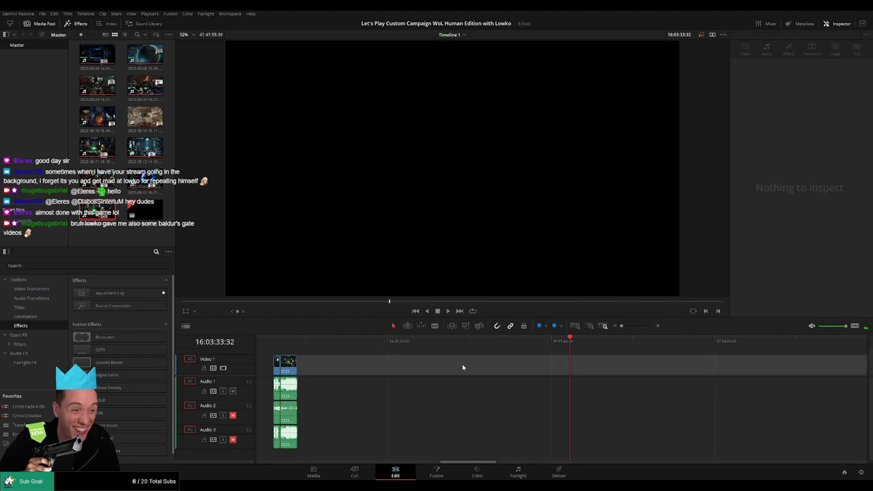
key("ctrl+z")
key("ctrl+z")
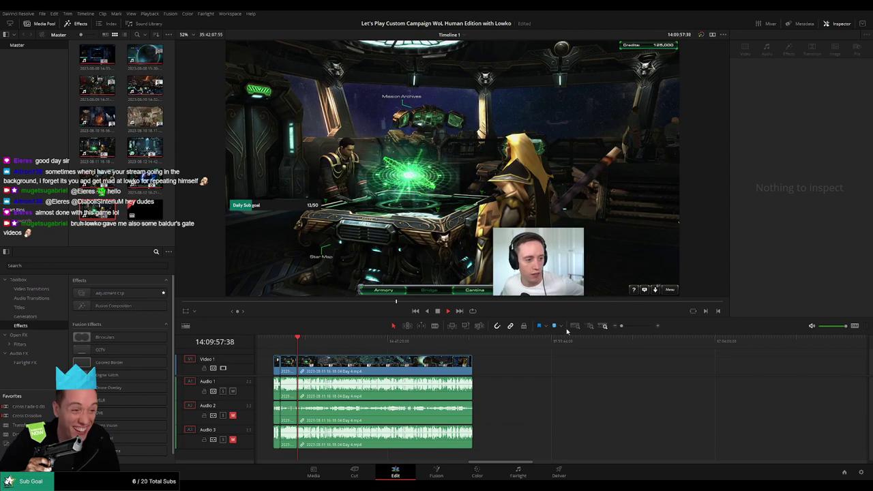
key("ctrl+z")
key("shift+z")
left_click(539, 344)
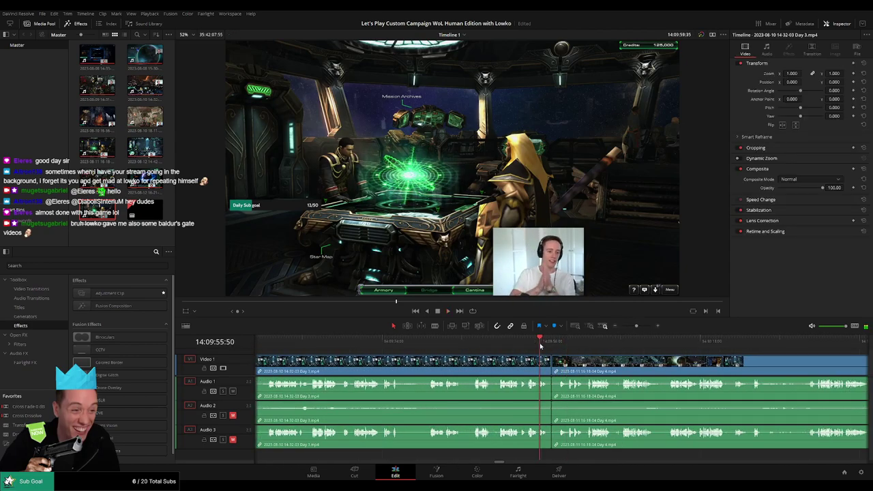
key("ctrl+s")
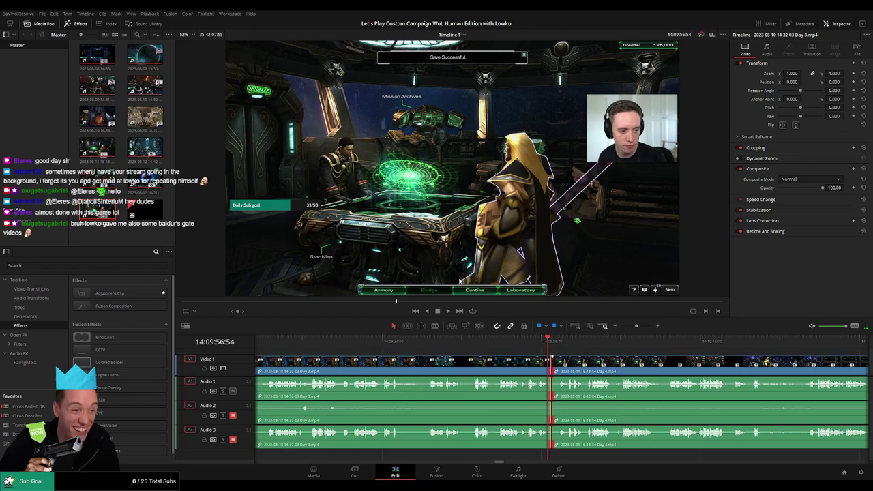
key("space")
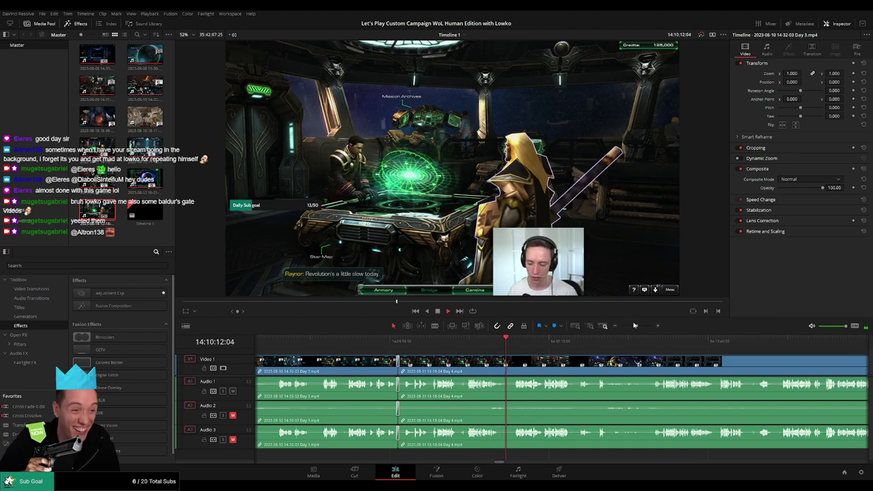
mouse_move(634, 326)
left_mouse_down()
mouse_move(617, 327)
mouse_move(636, 327)
left_mouse_up()
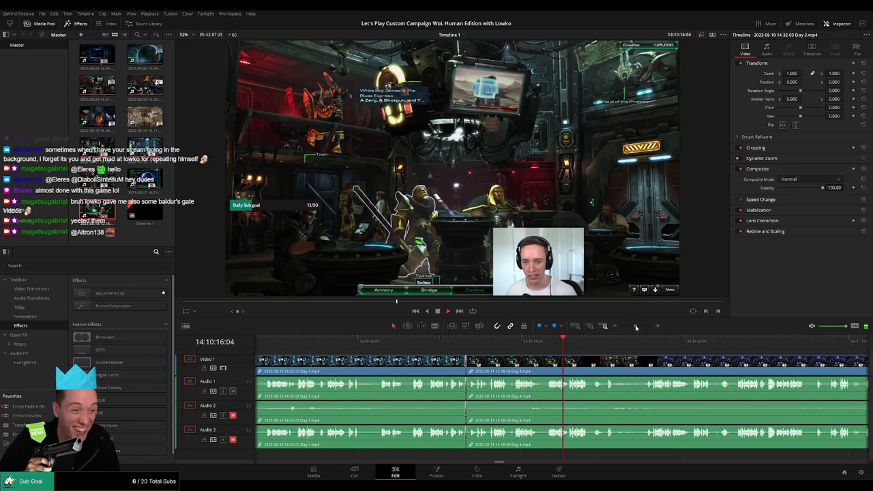
left_click(441, 341)
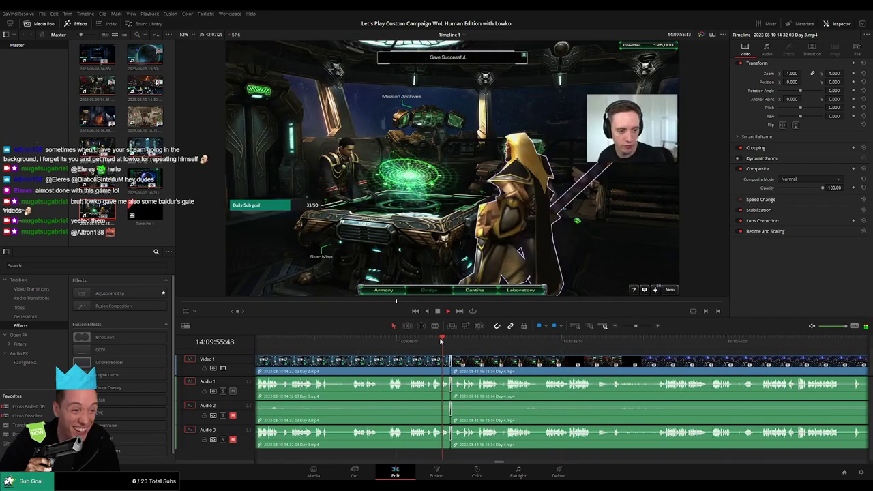
left_click(652, 341)
left_click_drag(635, 326, 618, 329)
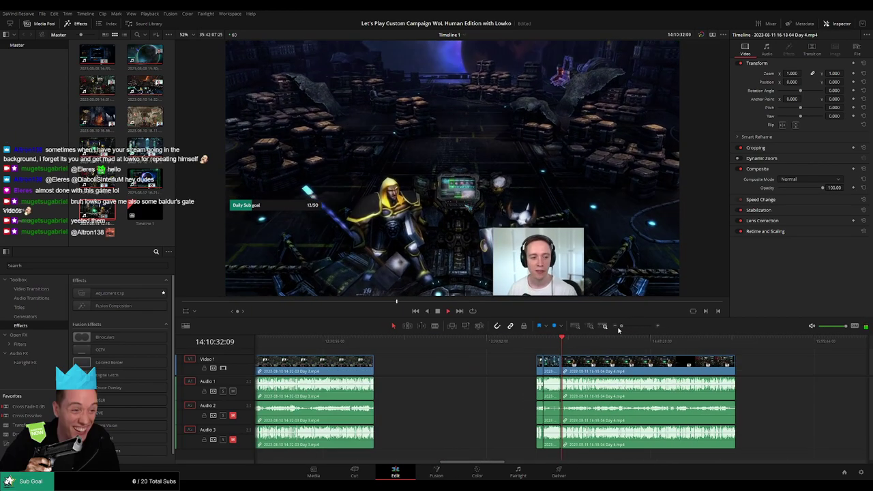
scroll(413, 351, "right", 3)
mouse_move(403, 346)
left_mouse_down()
mouse_move(424, 348)
mouse_move(375, 344)
left_mouse_up()
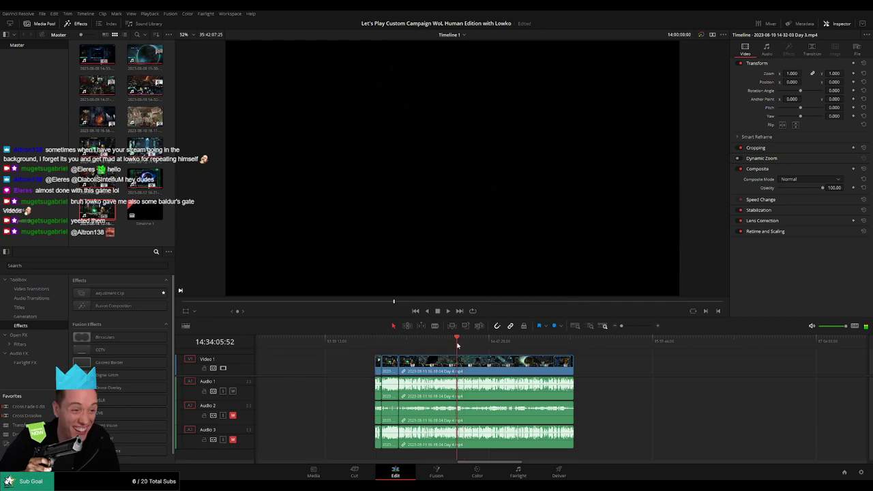
left_click_drag(457, 346, 381, 345)
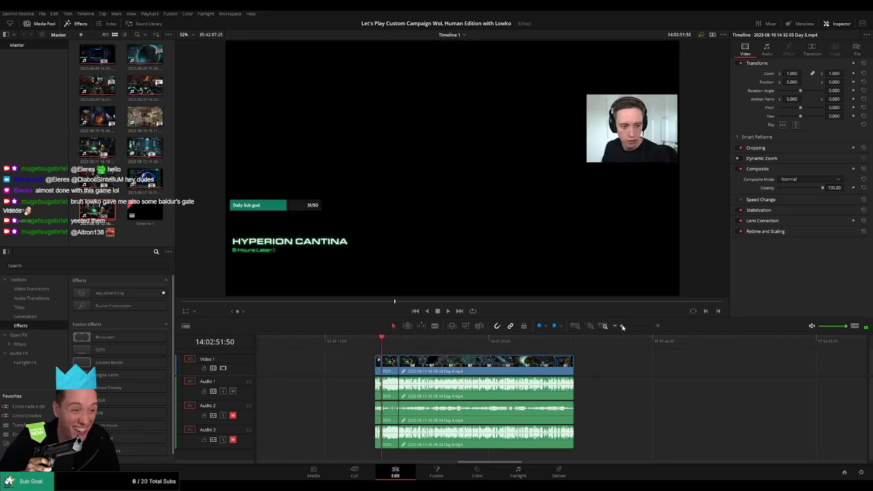
left_click_drag(621, 327, 628, 328)
left_click(741, 346)
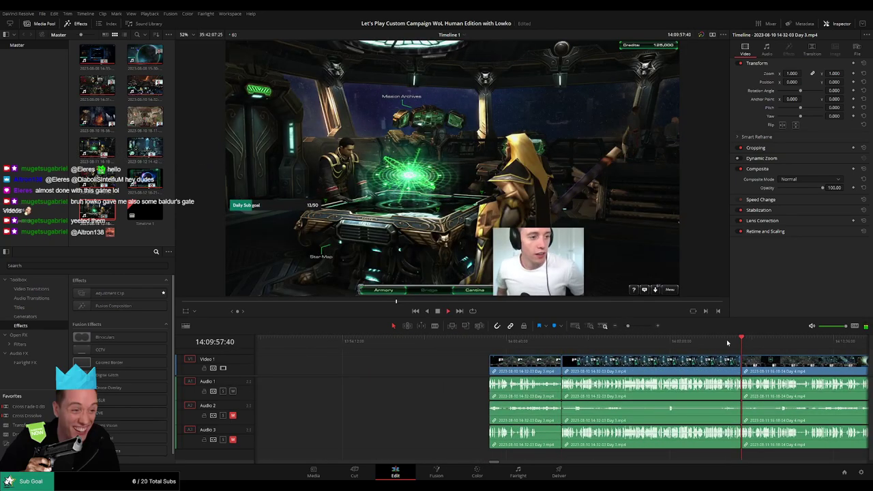
scroll(420, 348, "down", 5)
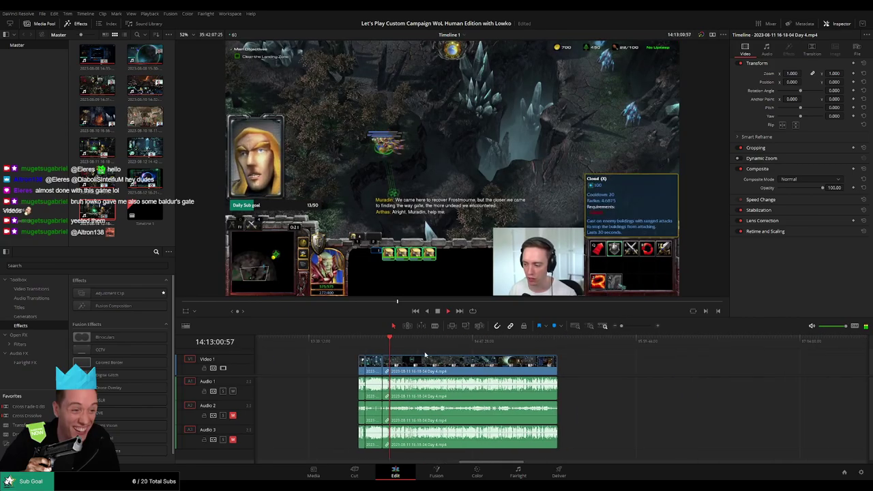
left_click(416, 346)
left_click_drag(420, 347, 482, 348)
key("space")
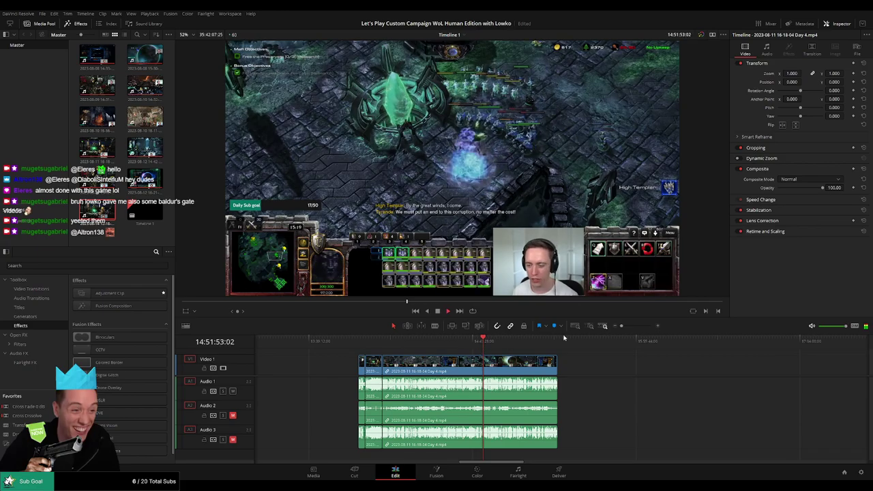
left_click_drag(622, 326, 638, 326)
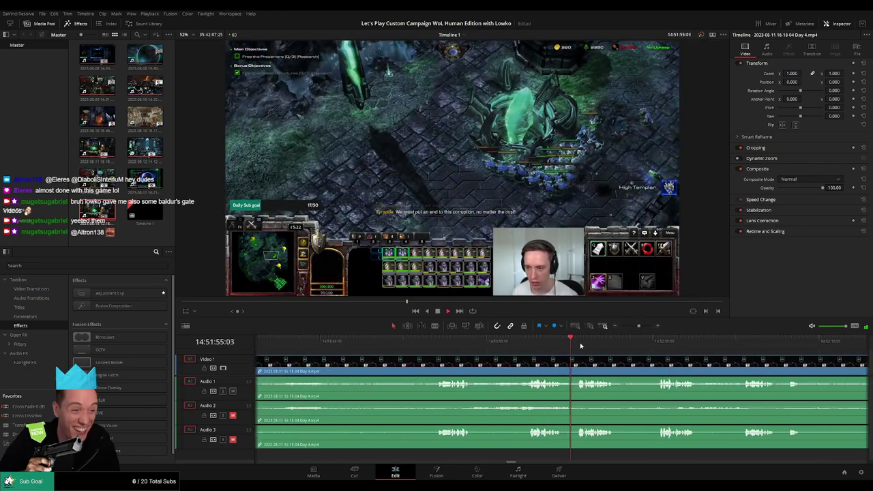
left_click_drag(429, 344, 476, 344)
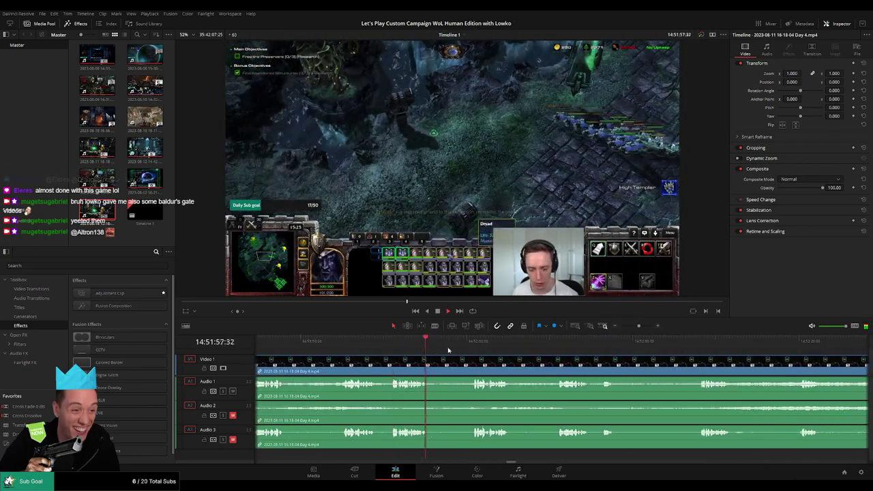
key("space")
left_click(440, 343)
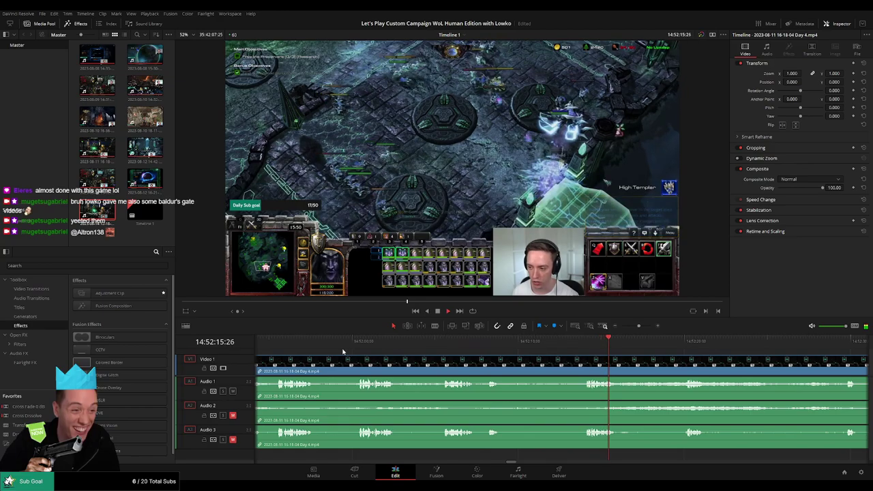
left_click(684, 345)
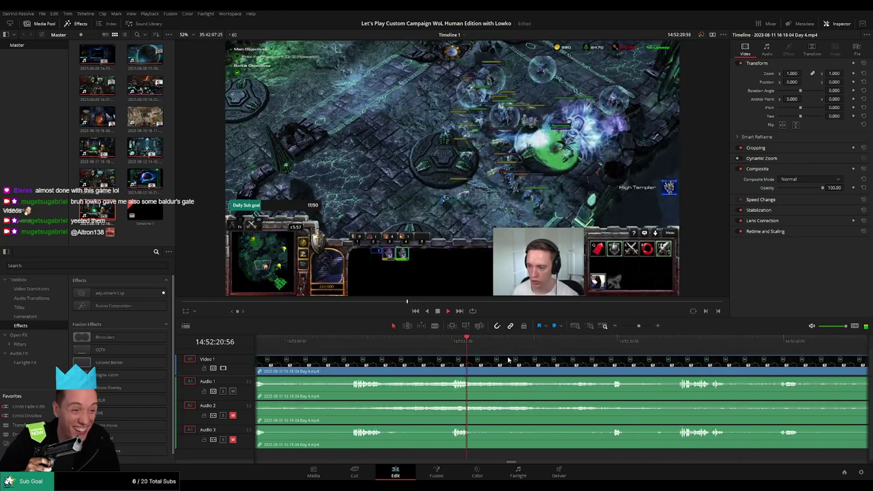
left_click(625, 341)
left_click(665, 342)
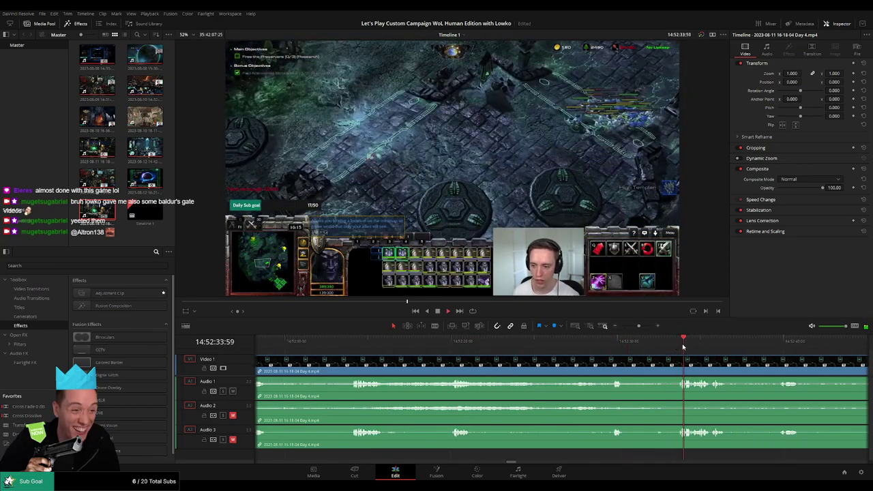
left_click_drag(639, 327, 640, 327)
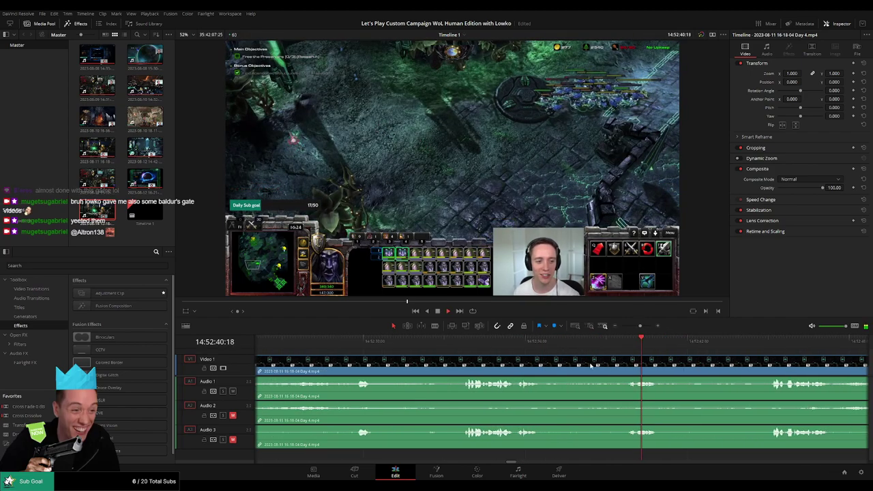
left_click(593, 341)
scroll(648, 370, "right", 3)
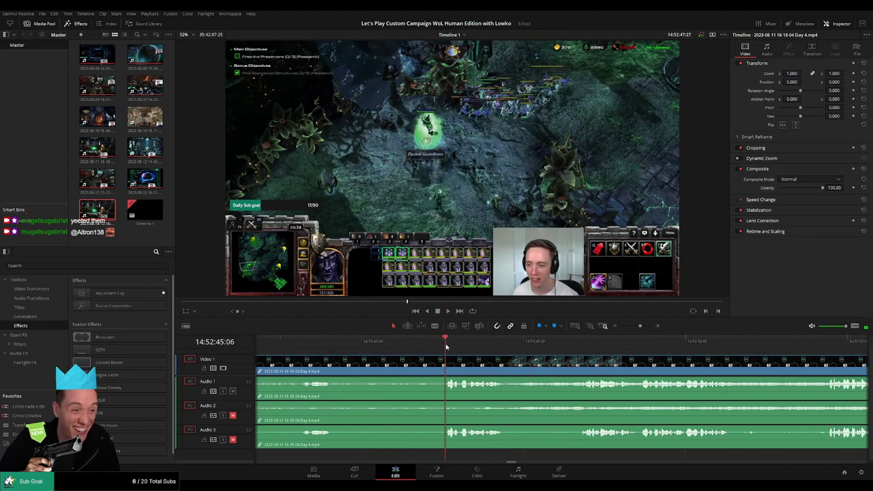
scroll(504, 359, "down", 2)
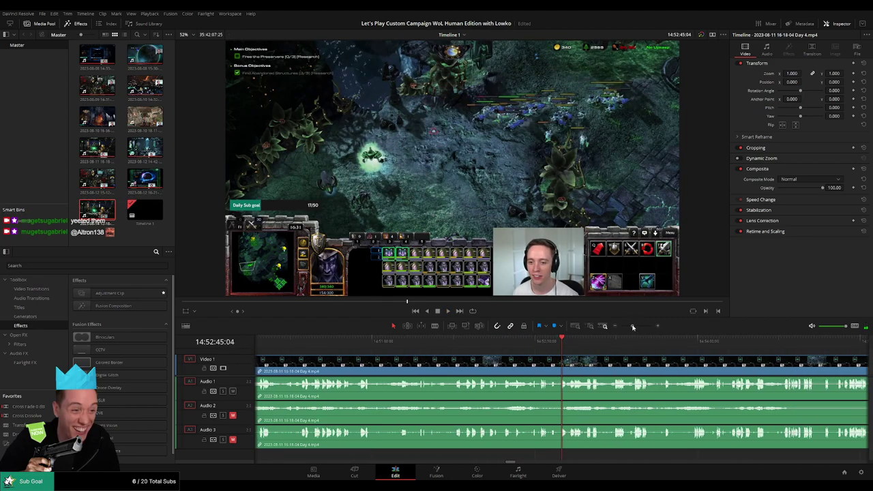
left_click(496, 350)
key("space")
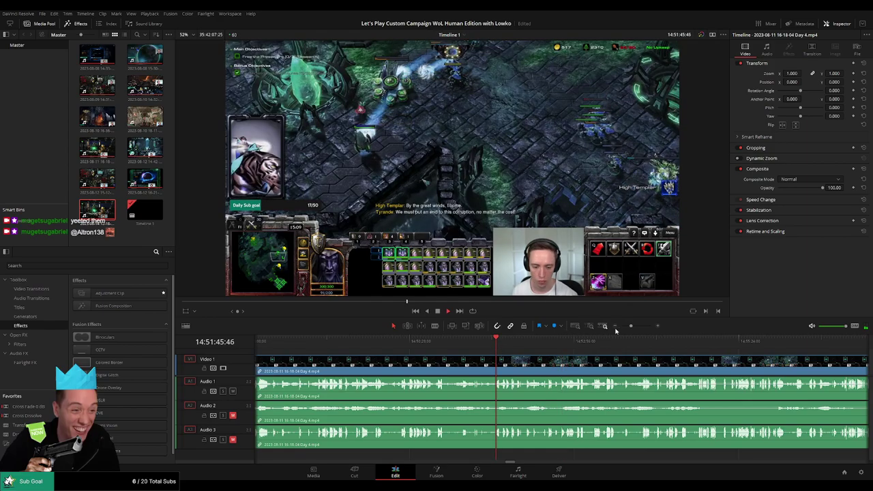
scroll(615, 349, "up", 2)
scroll(551, 343, "right", 5)
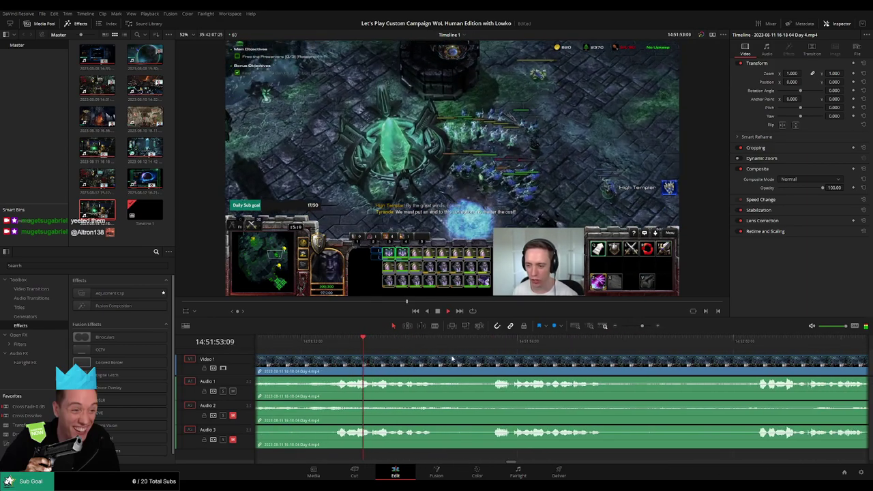
scroll(477, 355, "right", 2)
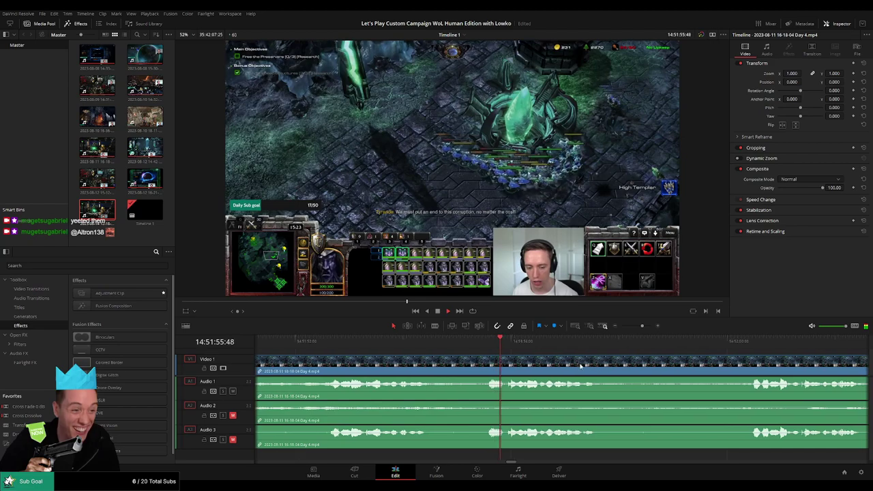
scroll(586, 349, "right", 2)
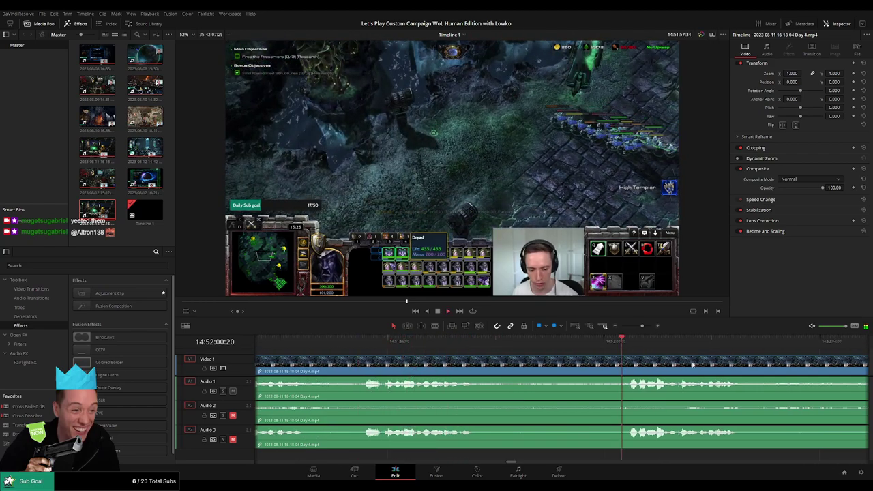
scroll(546, 348, "right", 2)
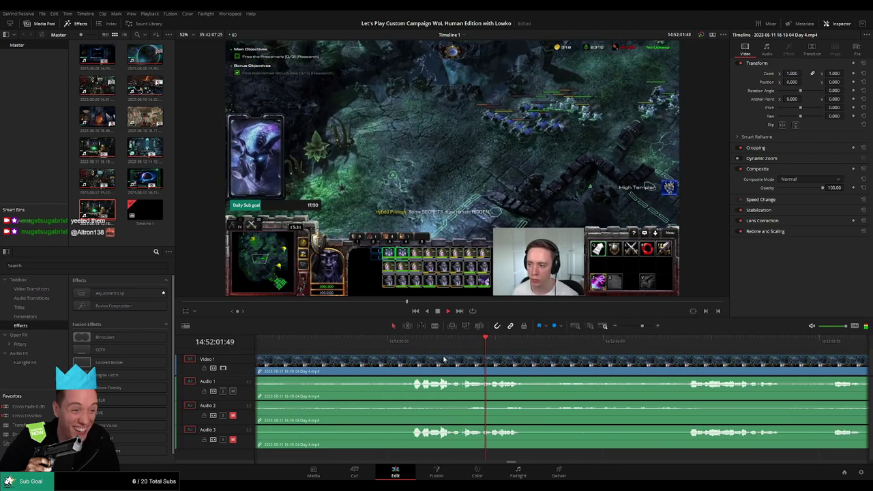
left_click(409, 344)
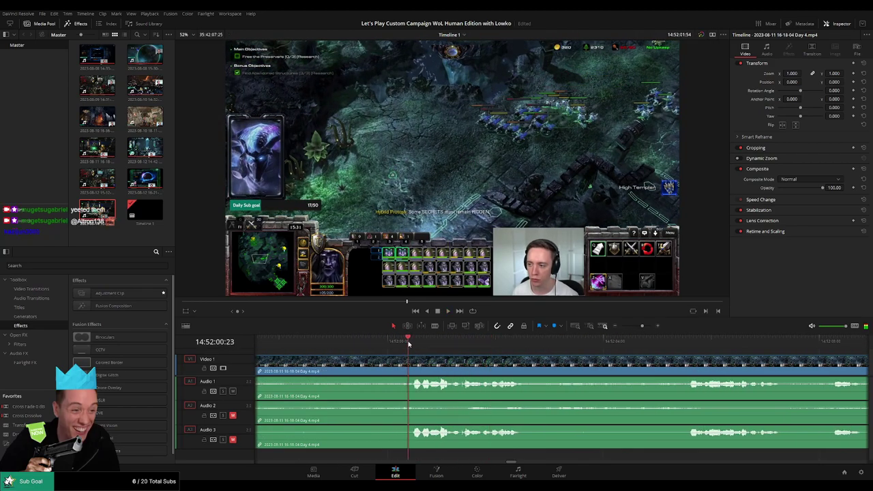
- Split the Day 4 clip on all tracks at 14:52:00:00 with audio fades at the edit
mouse_move(404, 346)
left_mouse_down()
mouse_move(387, 346)
mouse_move(412, 362)
left_mouse_up()
key("ctrl+b")
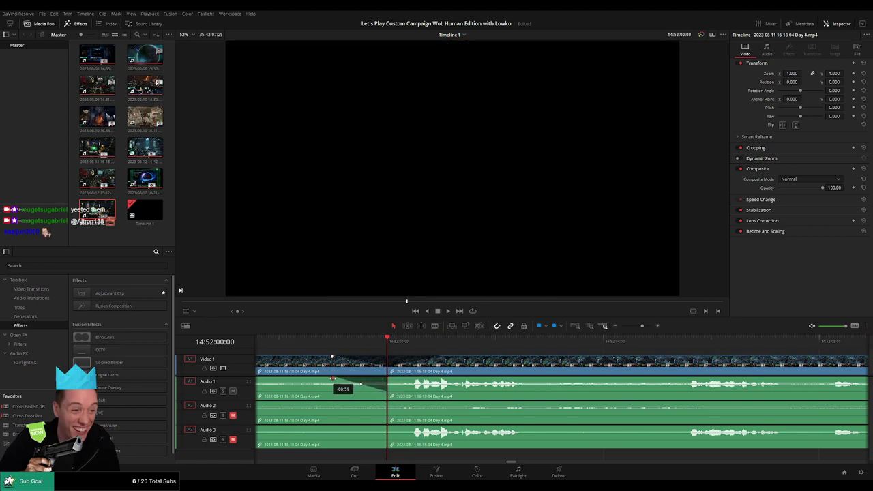
left_click(385, 402)
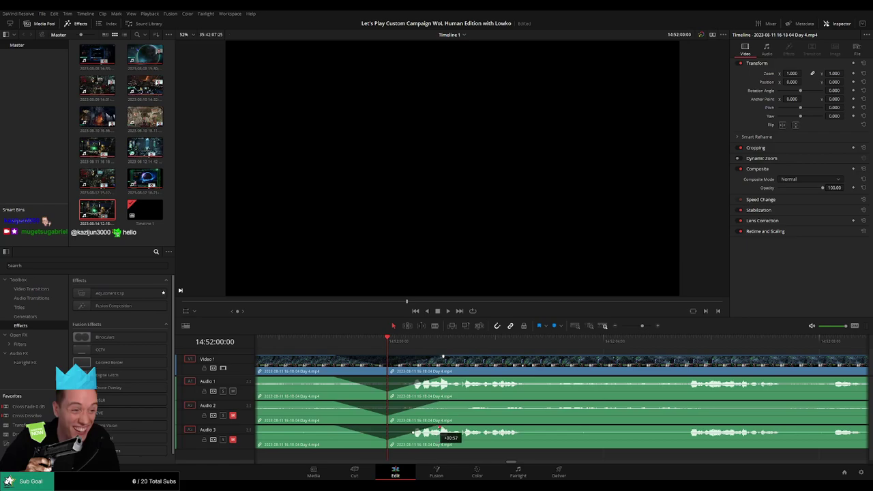
key("space")
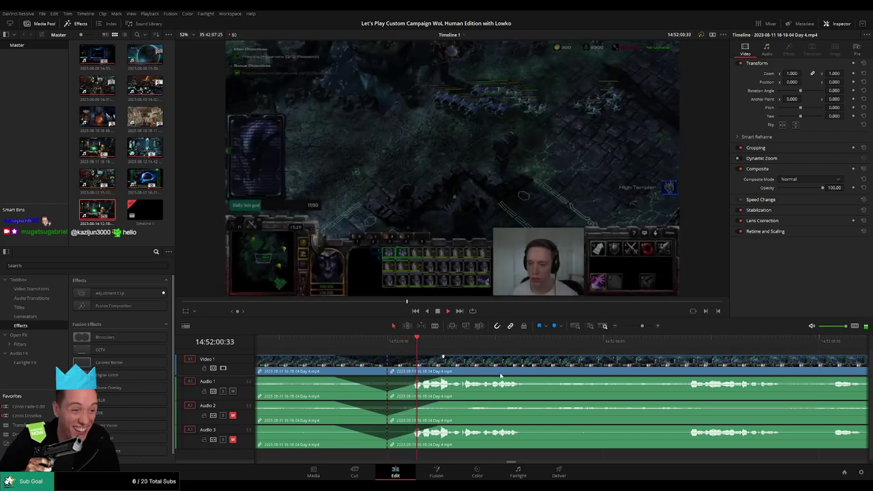
left_click_drag(641, 328, 621, 326)
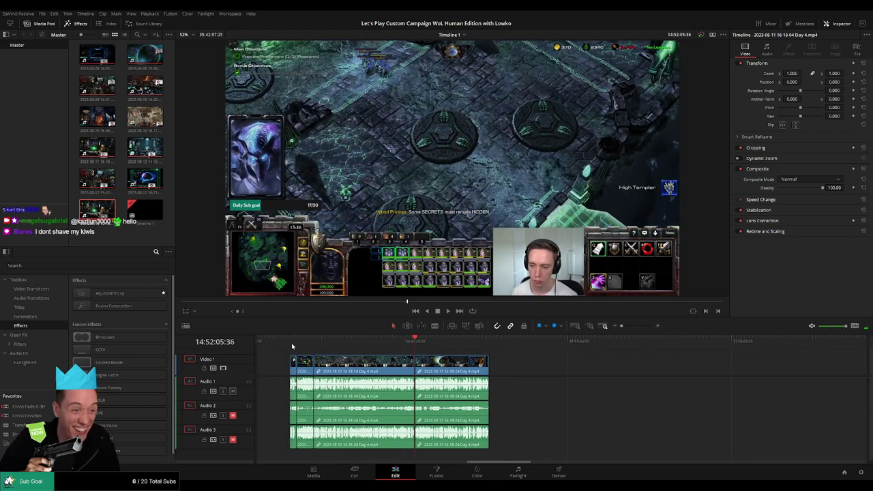
- Undo the stray move and snap the Day 5 clip to the end of Day 4, then play
key("ctrl+z")
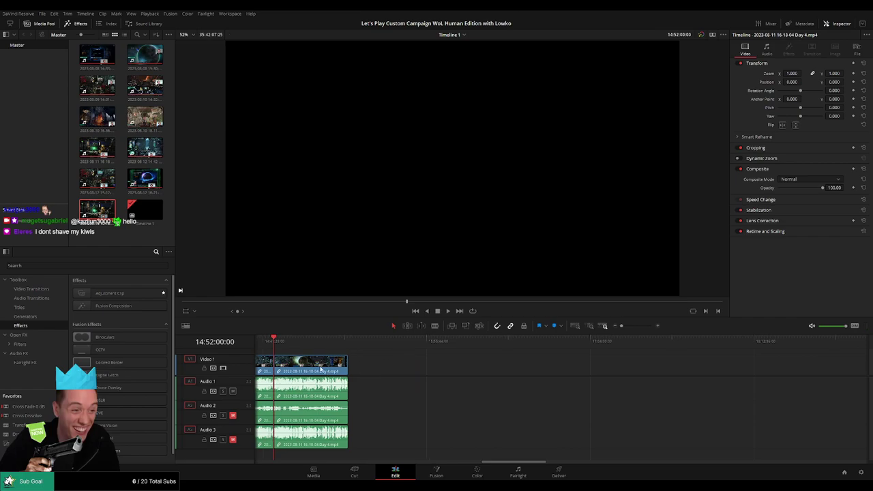
key("ctrl+z")
left_click(353, 366)
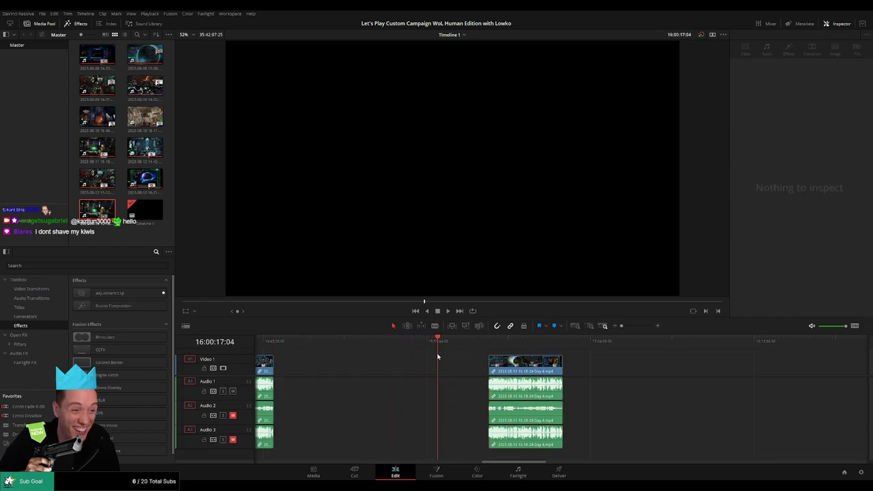
left_click_drag(524, 368, 472, 368)
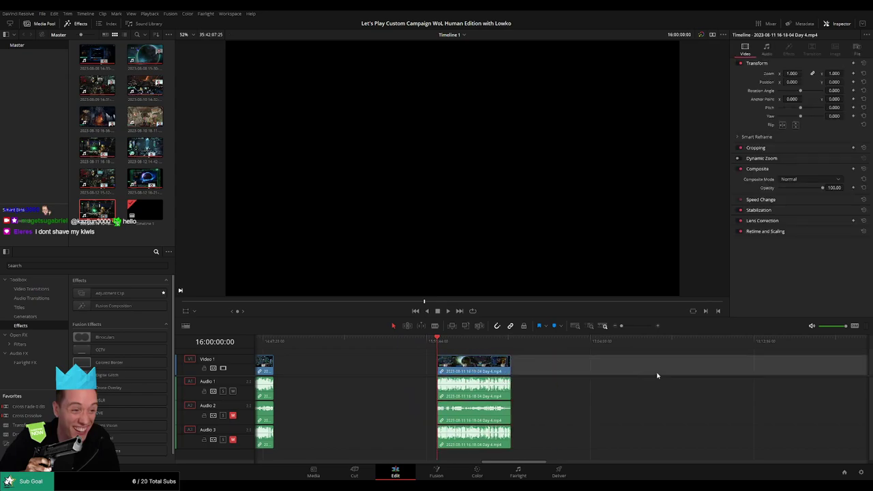
scroll(656, 373, "right", 3)
left_click_drag(825, 366, 393, 366)
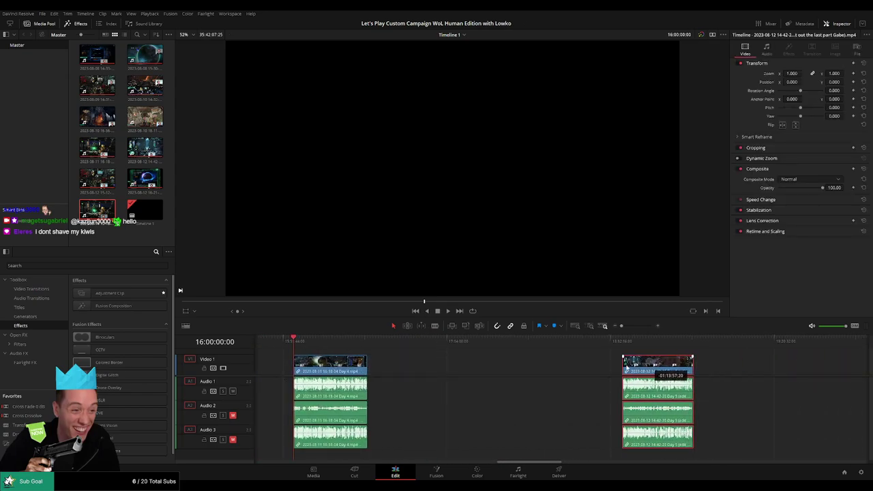
key("space")
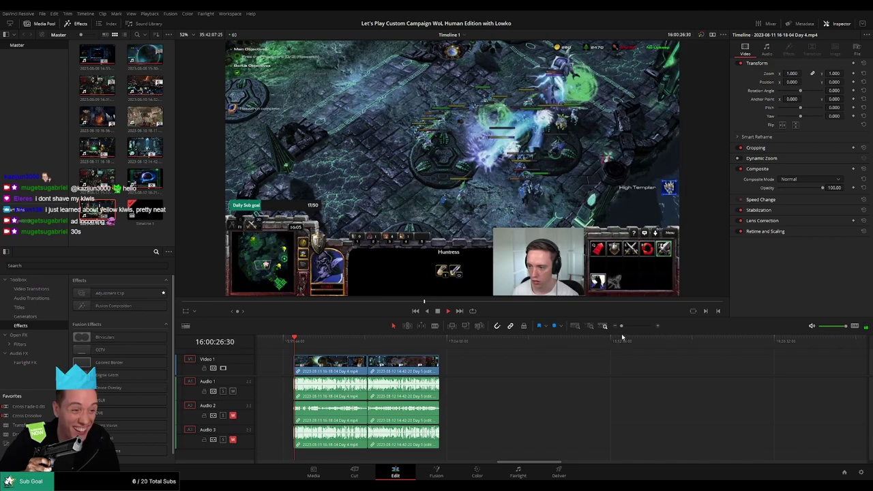
- Zoom in near the end of Day 4 and park the playhead exactly on the Day 4/Day 5 join
scroll(477, 395, "right", 5)
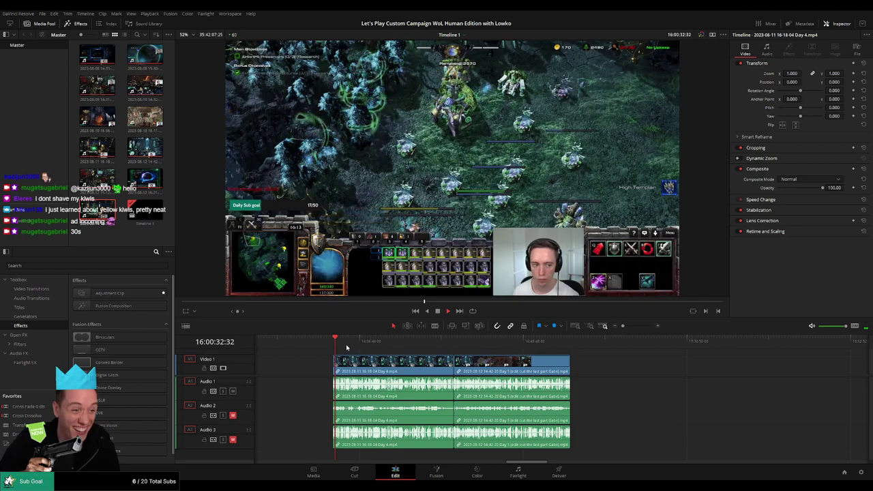
left_click(385, 349)
left_click_drag(385, 349, 453, 354)
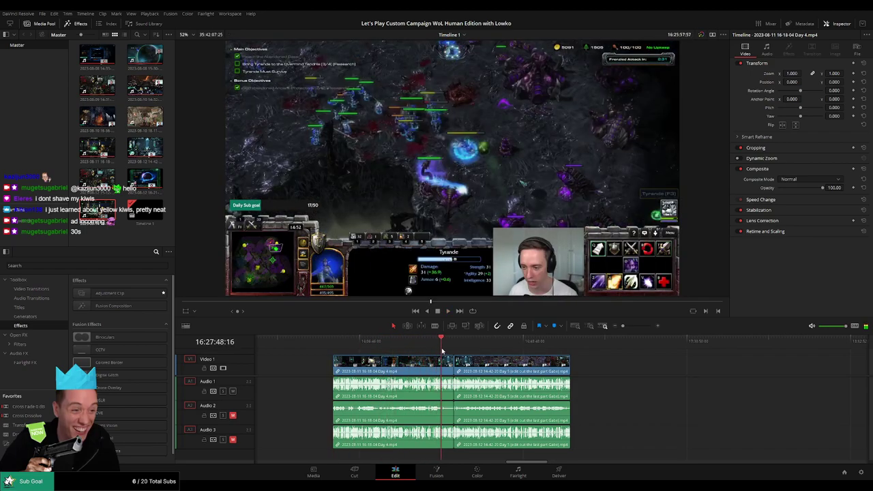
left_click_drag(626, 328, 639, 327)
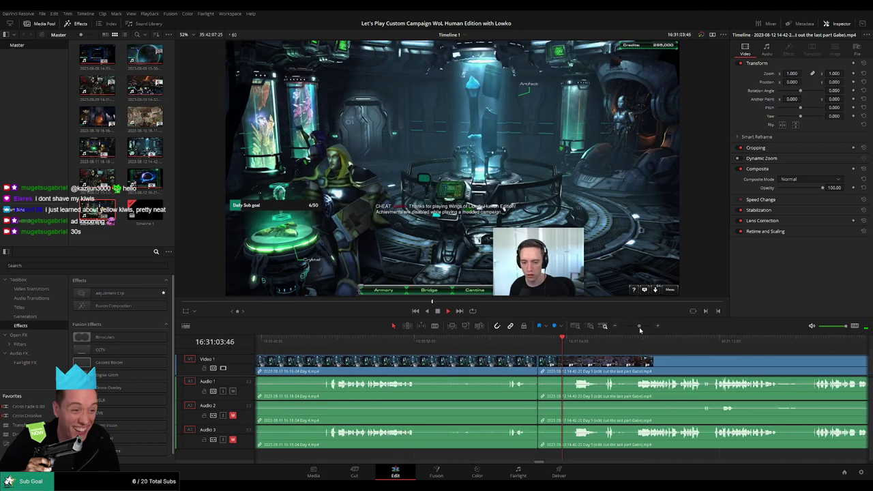
left_click(509, 345)
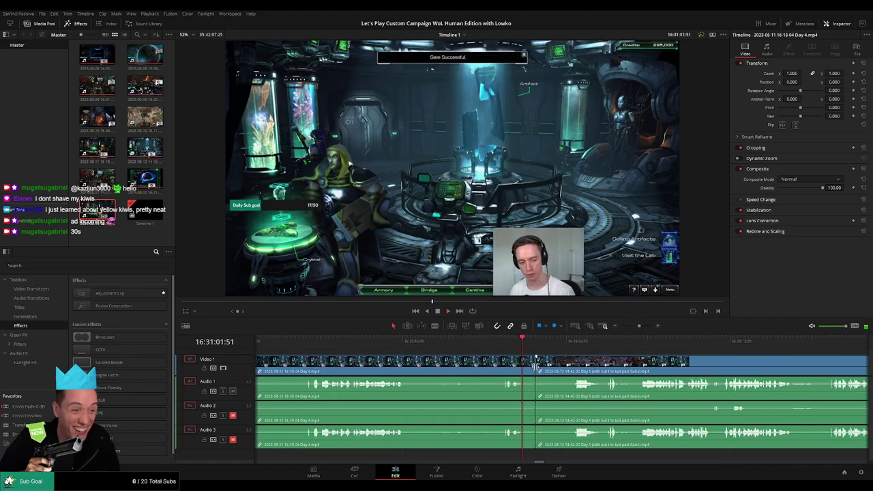
left_click(496, 345)
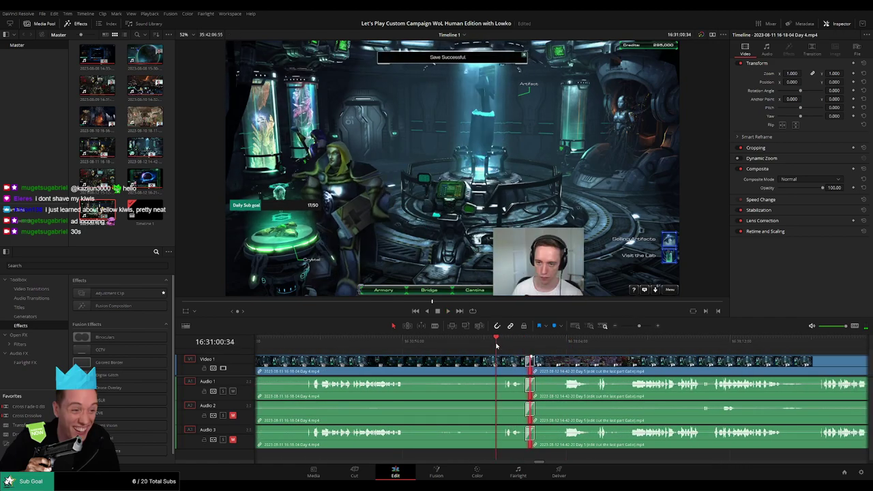
key("Down")
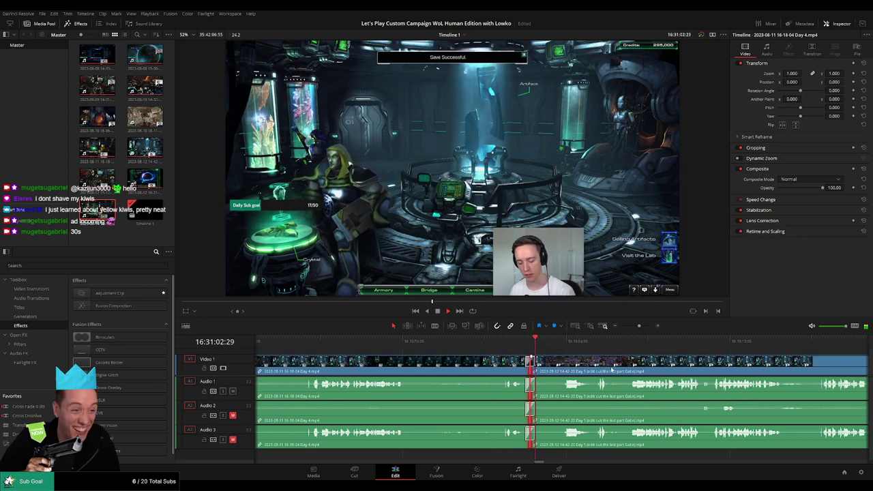
- Zoom out and scrub across the join near 16:31 into the Day 5 footage
scroll(468, 360, "right", 1)
scroll(467, 361, "right", 4)
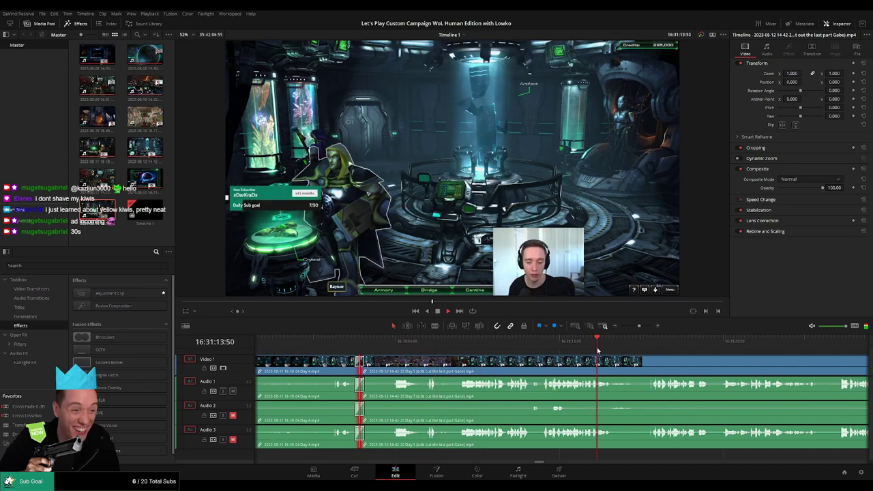
key("e")
scroll(553, 361, "down", 3)
scroll(554, 362, "right", 4)
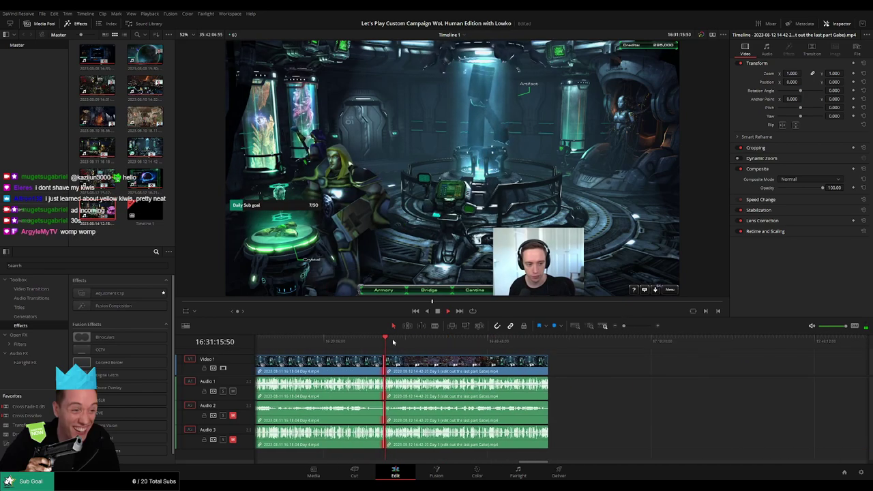
left_click_drag(391, 344, 493, 357)
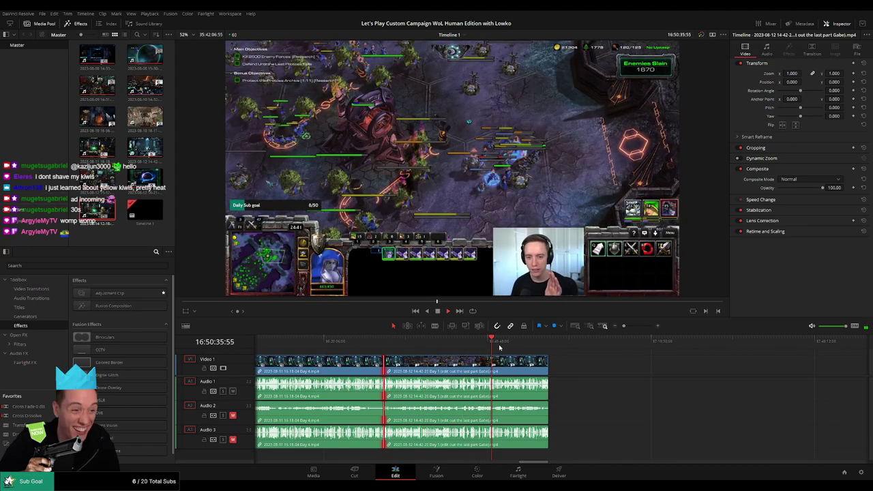
left_click_drag(501, 350, 524, 355)
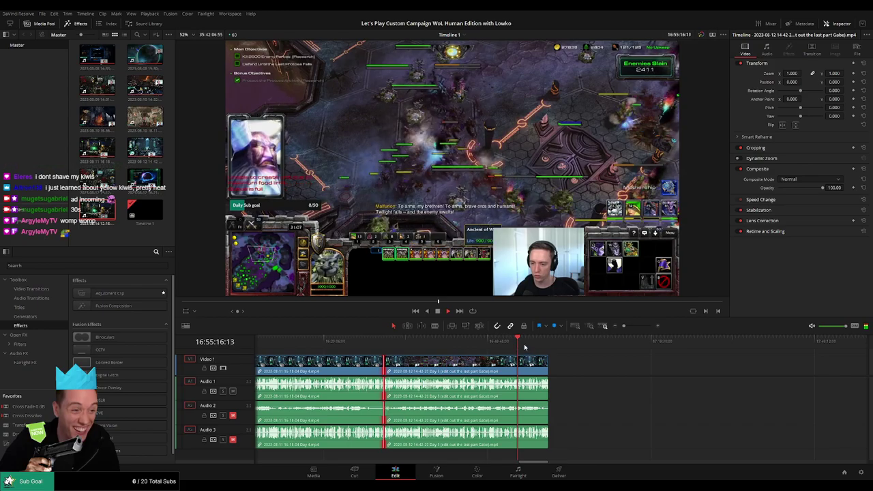
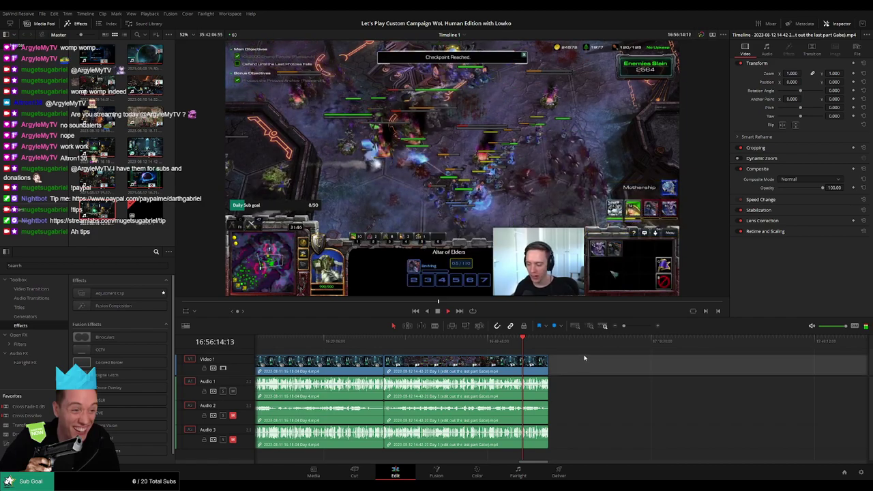
- Skim the Day 5 footage past the mission-complete and spaceship scenes
left_click(603, 326)
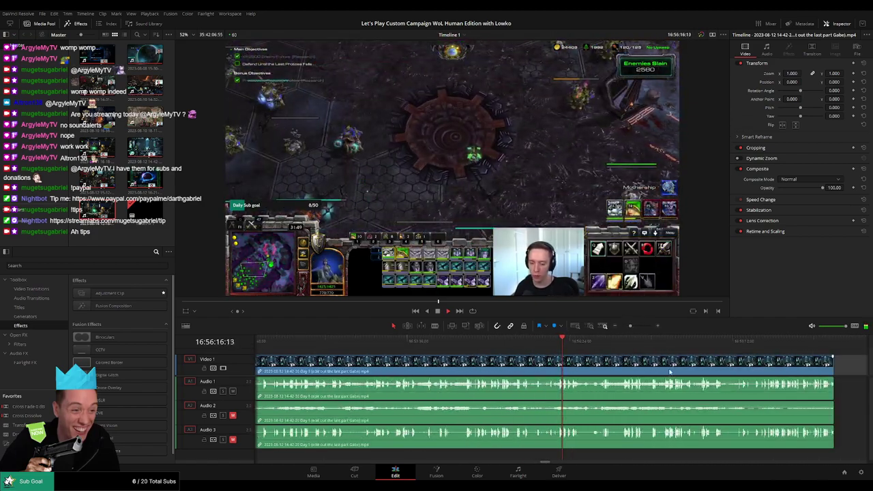
scroll(469, 346, "down", 2)
left_click(497, 341)
left_click(536, 341)
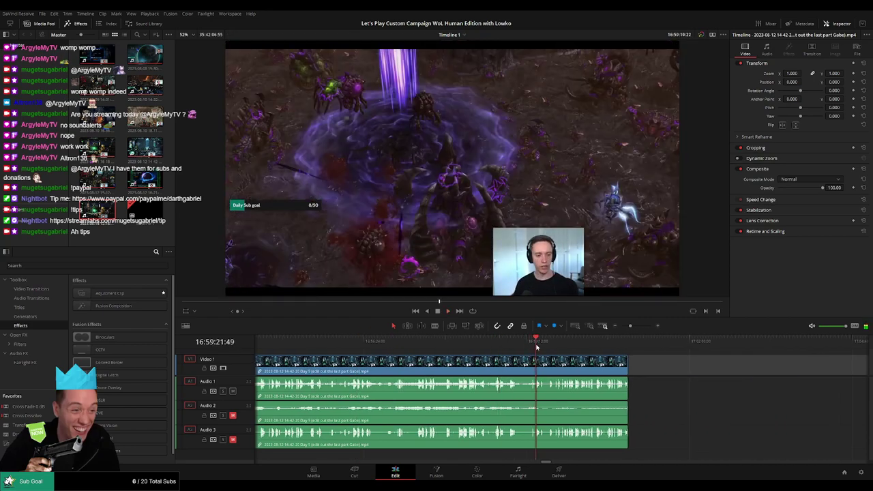
scroll(477, 355, "up", 3)
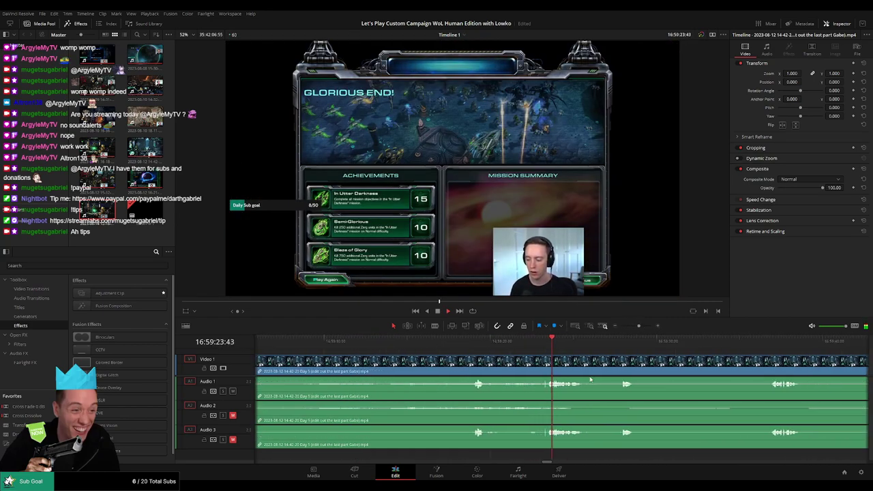
left_click(431, 342)
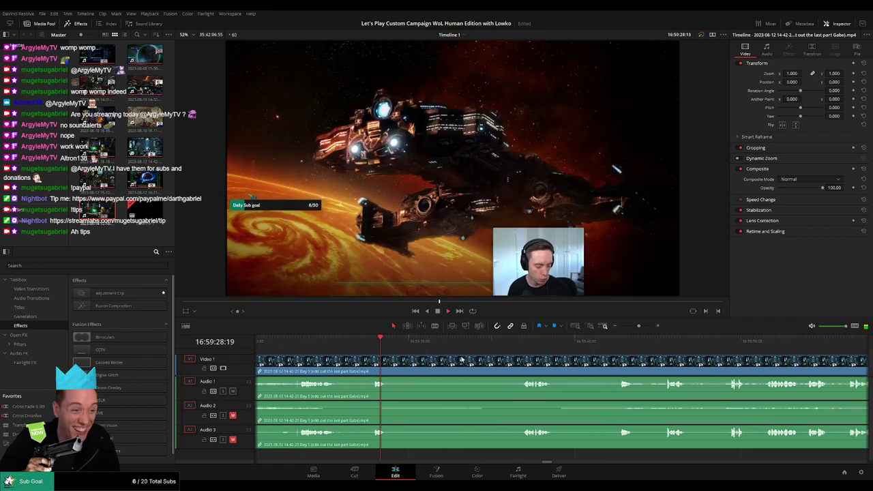
left_click(523, 342)
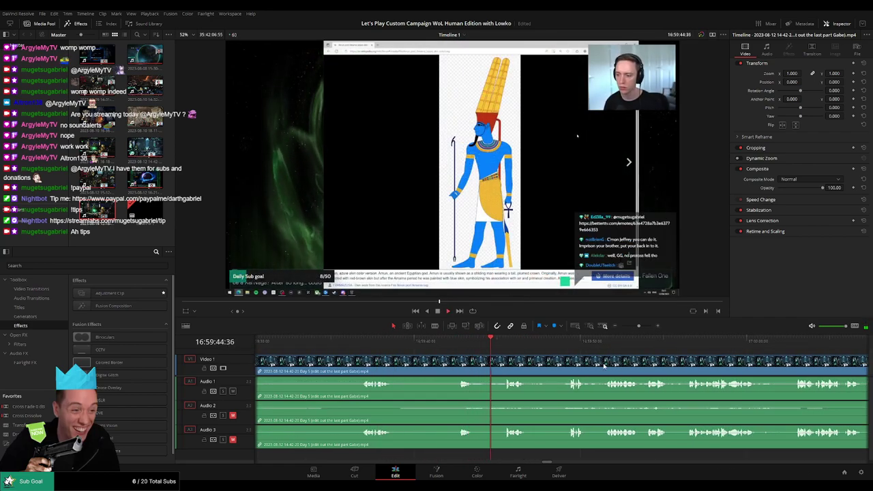
scroll(491, 350, "right", 3)
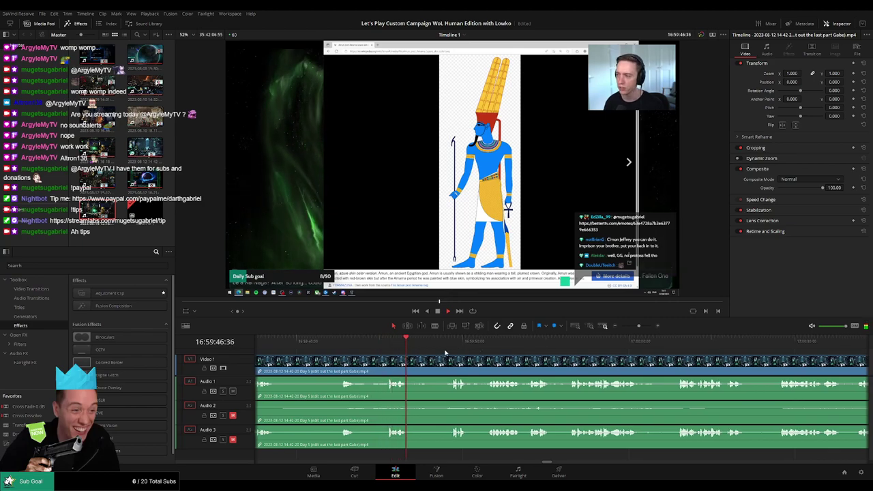
key("space")
key("space")
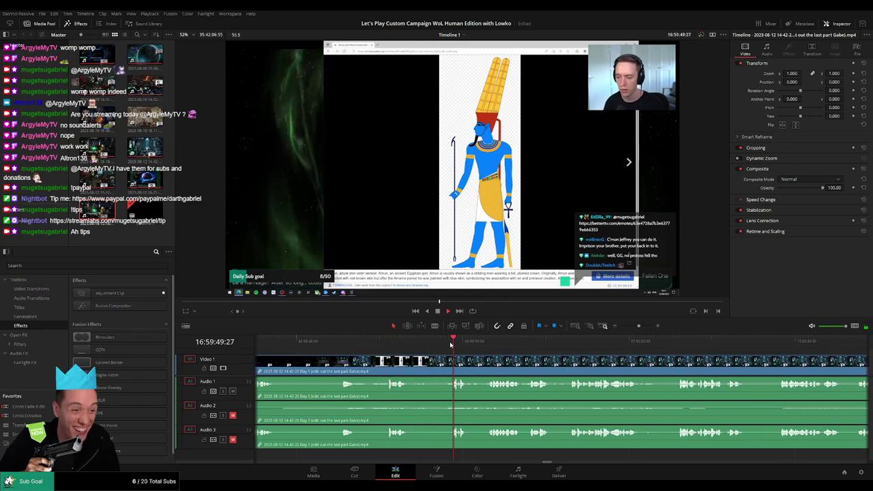
- Fast-forward through the Wikipedia browser footage and park the playhead where the cantina scene resumes
key("l")
key("l")
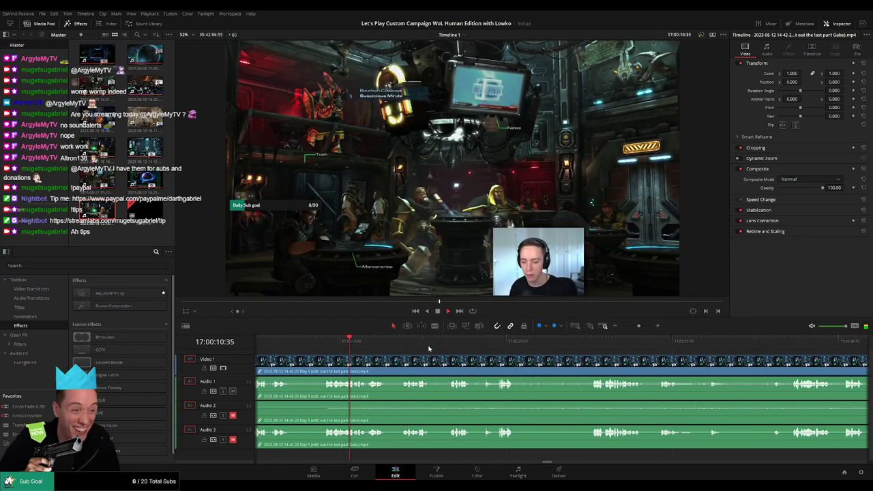
left_click(399, 343)
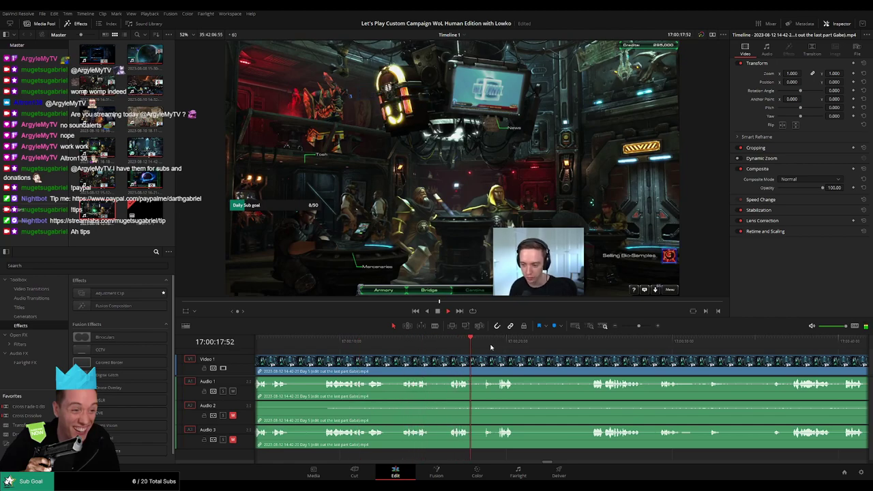
left_click(593, 342)
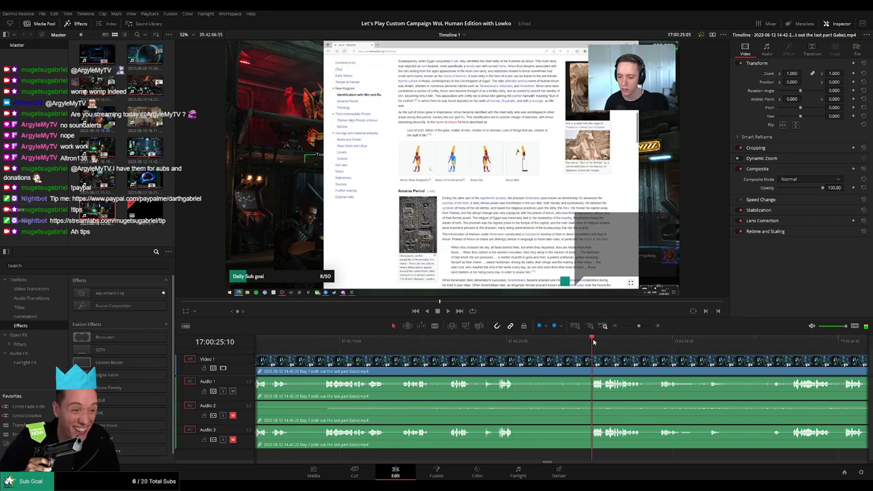
left_click(476, 342)
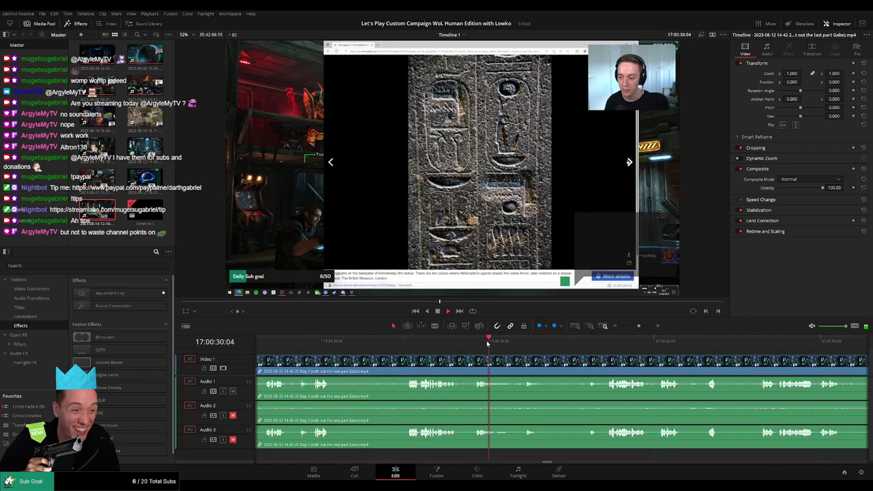
left_click(309, 342)
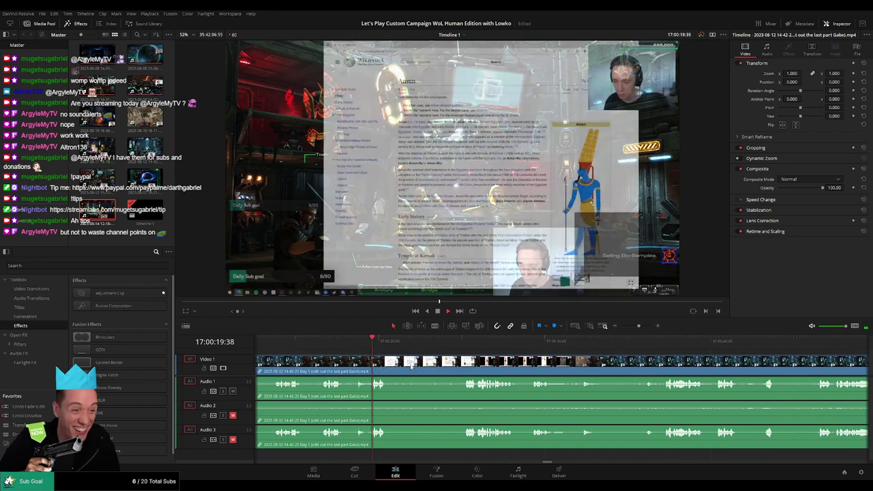
left_click(324, 342)
left_click(359, 347)
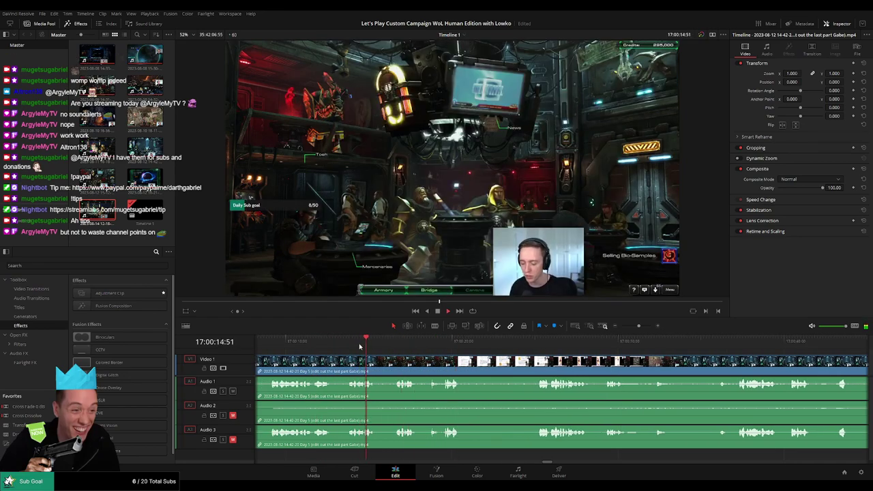
- Blade all tracks at the playhead and delete the cantina piece after the cut
key("b")
left_click(386, 368)
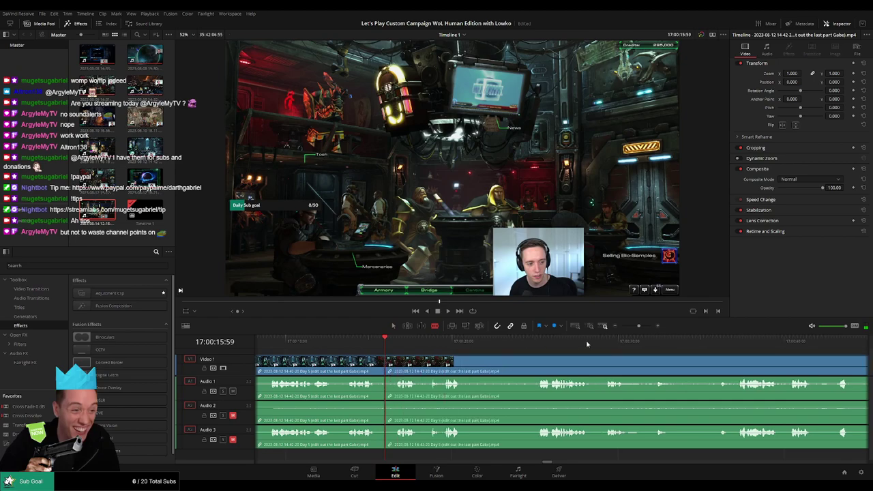
left_click_drag(639, 327, 633, 327)
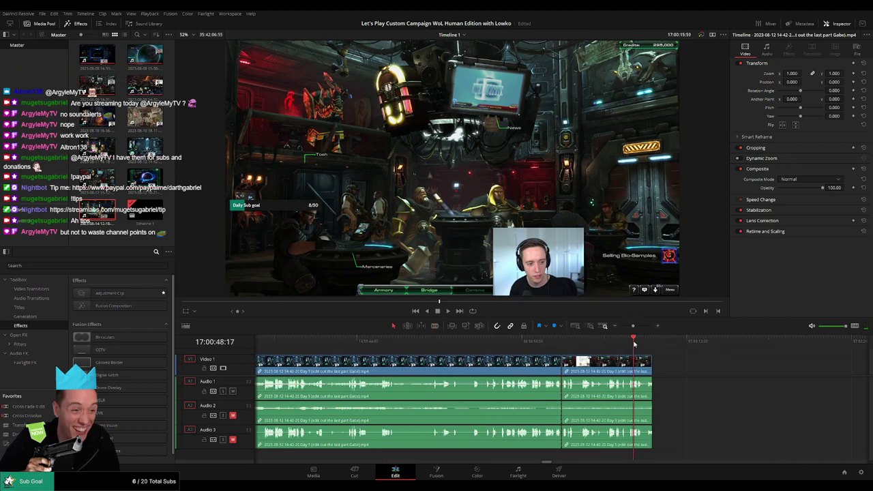
key("space")
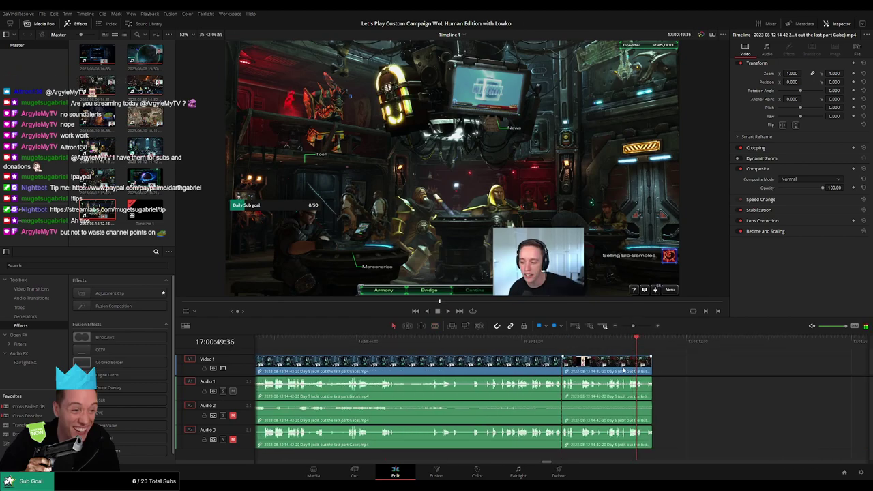
left_click(622, 369)
key("Delete")
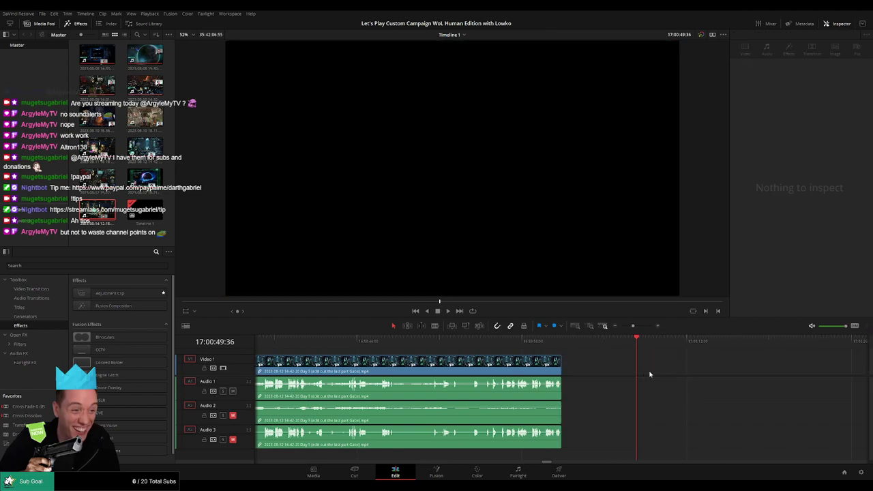
- Scroll the timeline back to its start at 16:00:00:00
scroll(537, 365, "down", 2)
scroll(418, 347, "up", 2)
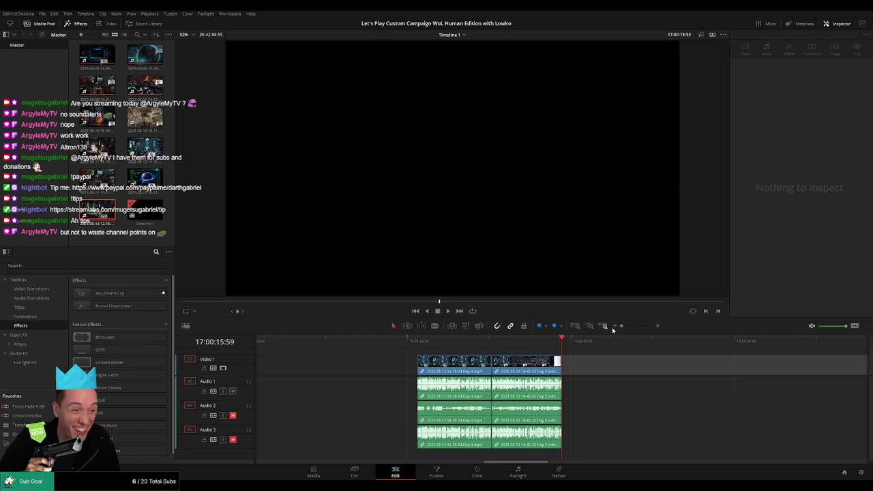
scroll(495, 364, "down", 5)
scroll(439, 360, "up", 3)
scroll(579, 368, "left", 3)
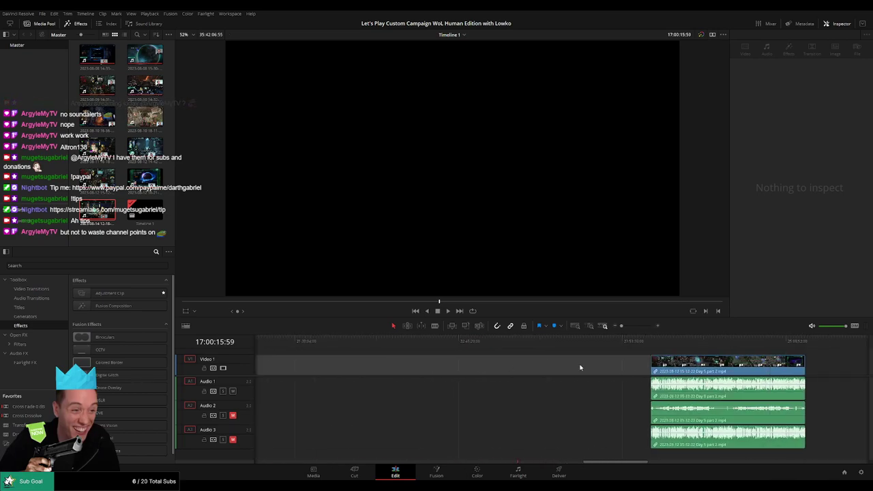
left_click(655, 349)
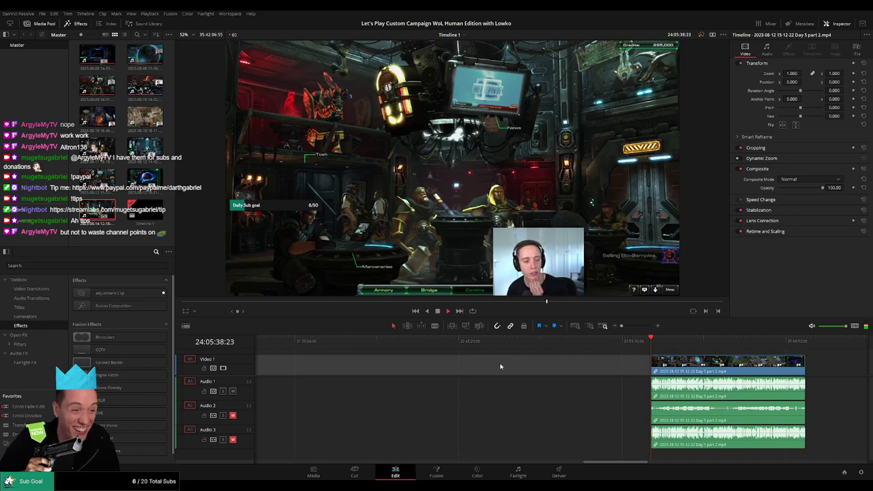
scroll(677, 368, "left", 5)
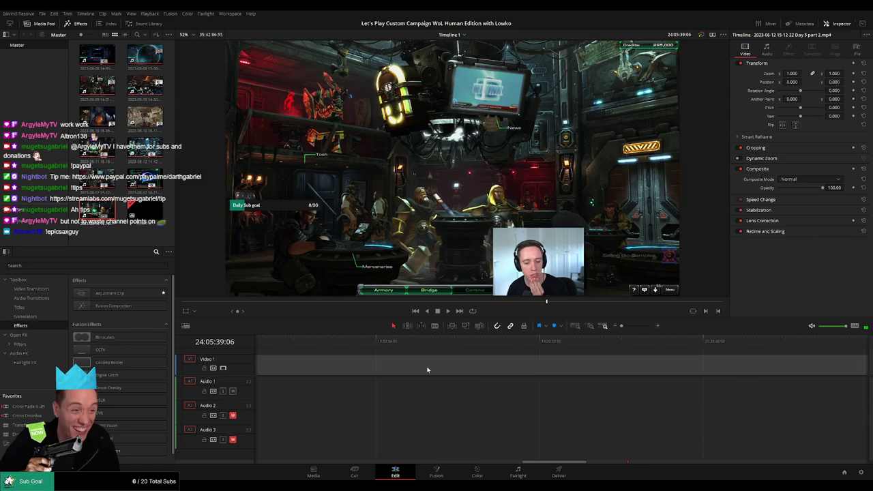
scroll(428, 370, "left", 3)
left_click(387, 344)
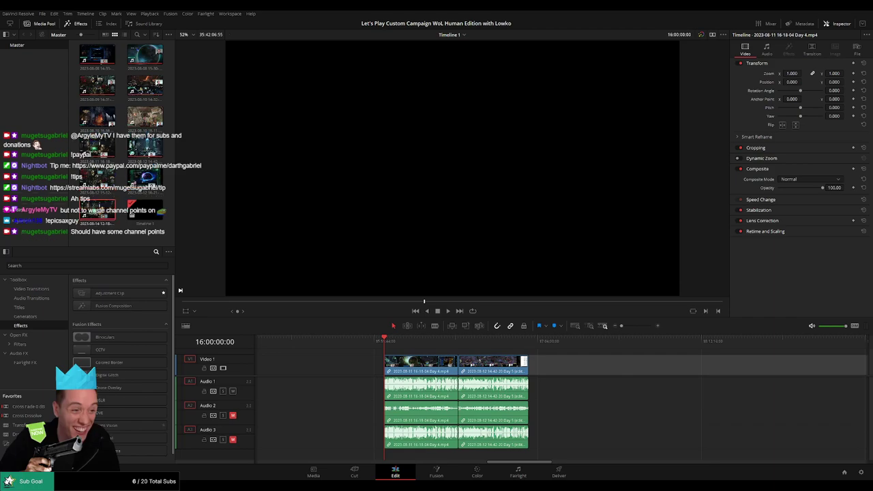
- Find the cut point in the Day 5 footage and split the clip there with Ctrl+B
left_click_drag(393, 347, 451, 352)
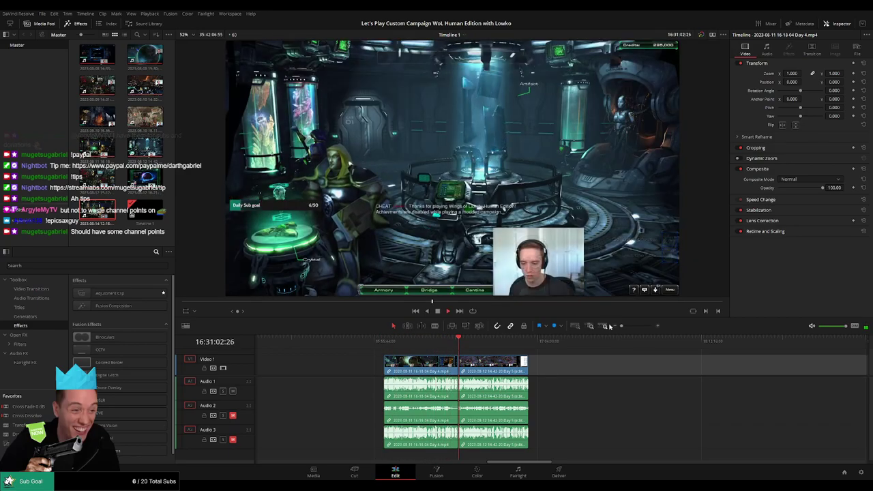
left_click(630, 327)
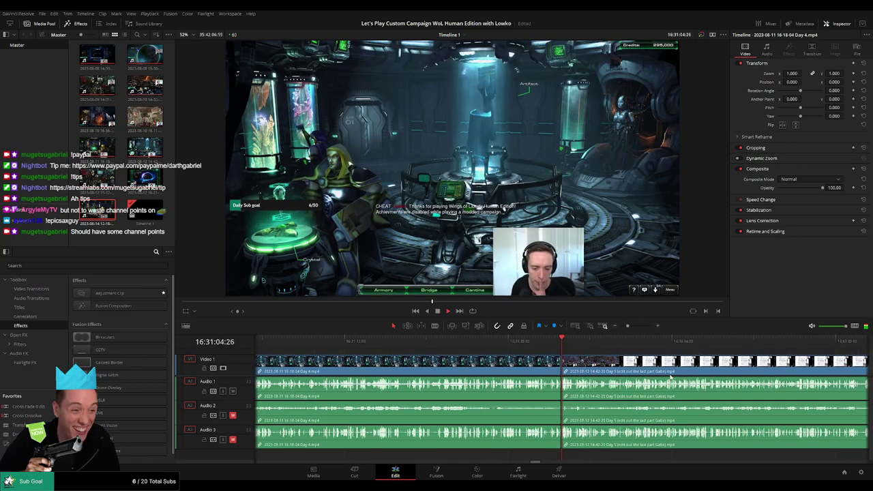
left_click_drag(630, 327, 621, 326)
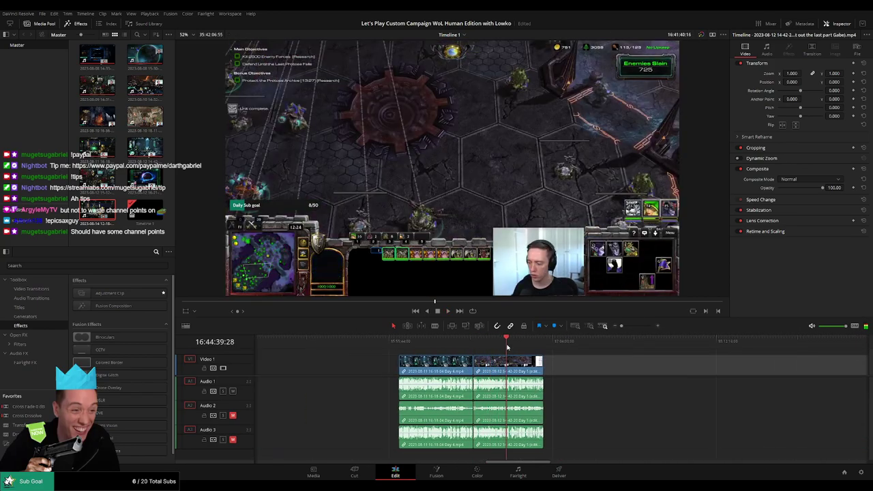
left_click(506, 349)
left_click(630, 327)
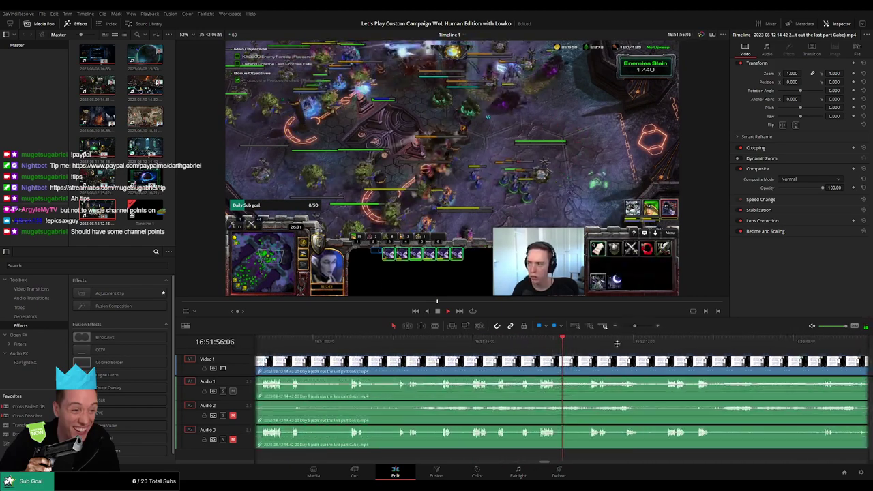
left_click(634, 326)
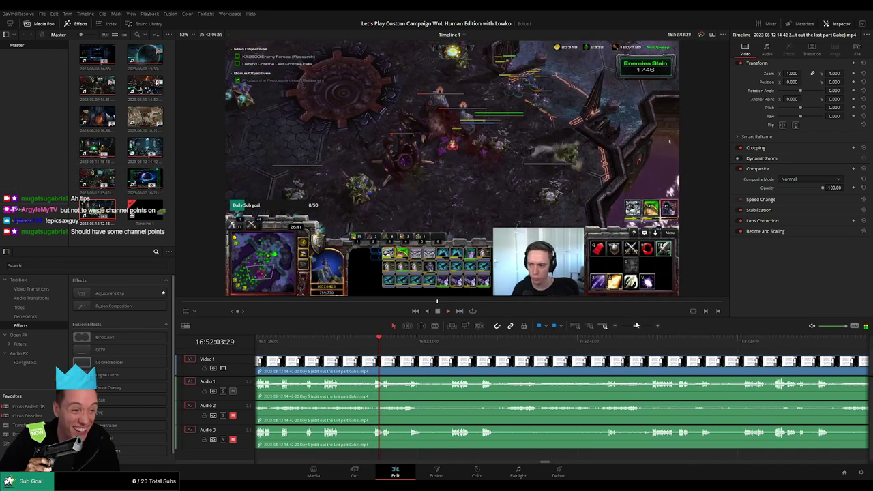
scroll(488, 346, "up", 2)
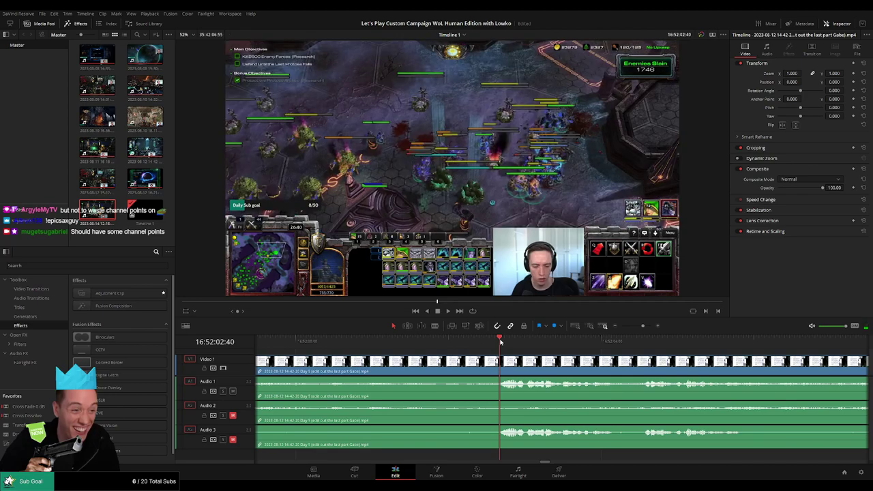
mouse_move(500, 342)
left_mouse_down()
mouse_move(419, 346)
mouse_move(520, 358)
mouse_move(446, 359)
left_mouse_up()
key("ctrl+b")
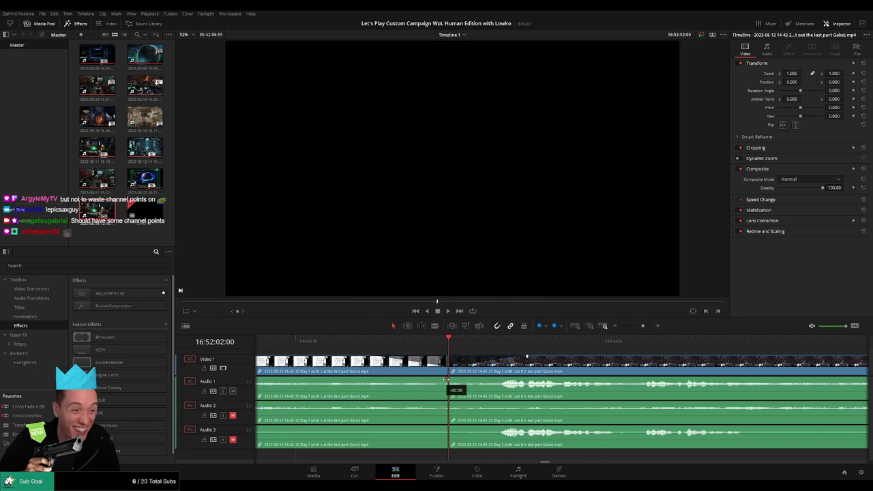
- Add fades on the Audio 1, 2 and 3 clips at the cut and play the junction back
left_click_drag(447, 379, 368, 379)
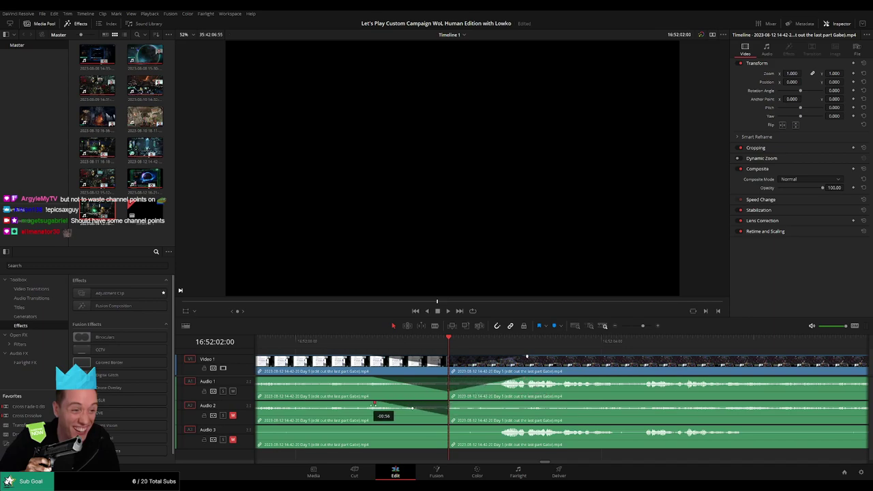
left_click_drag(451, 405, 534, 406)
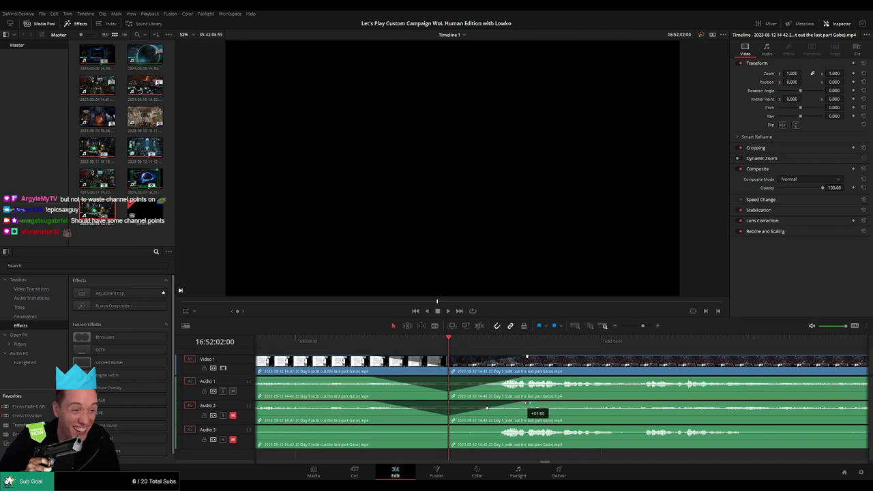
left_click_drag(443, 428, 364, 430)
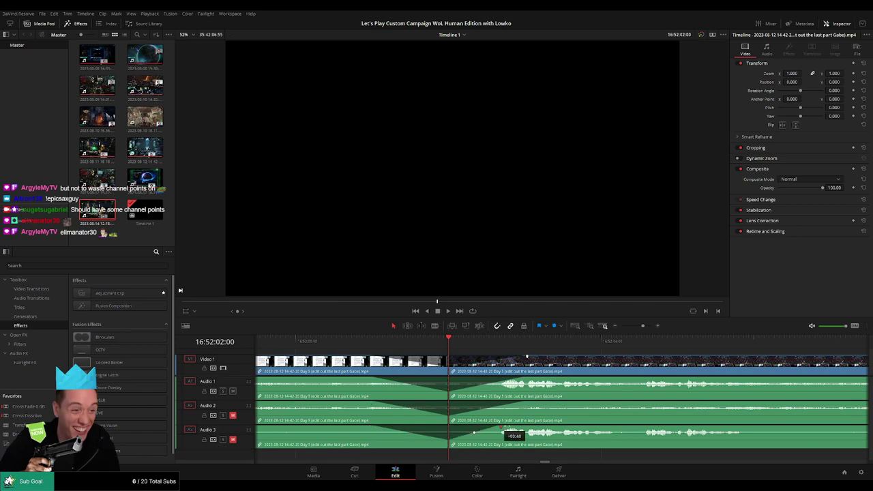
key("space")
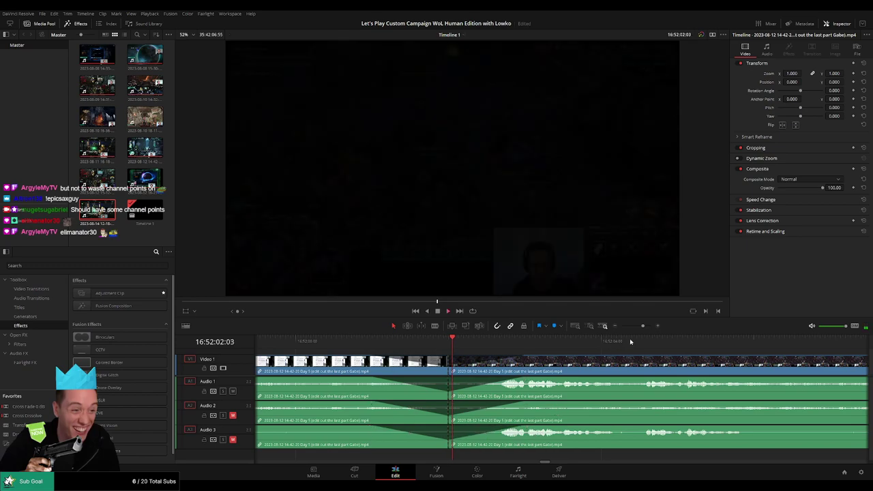
scroll(622, 356, "down", 3)
key("space")
scroll(290, 350, "right", 3)
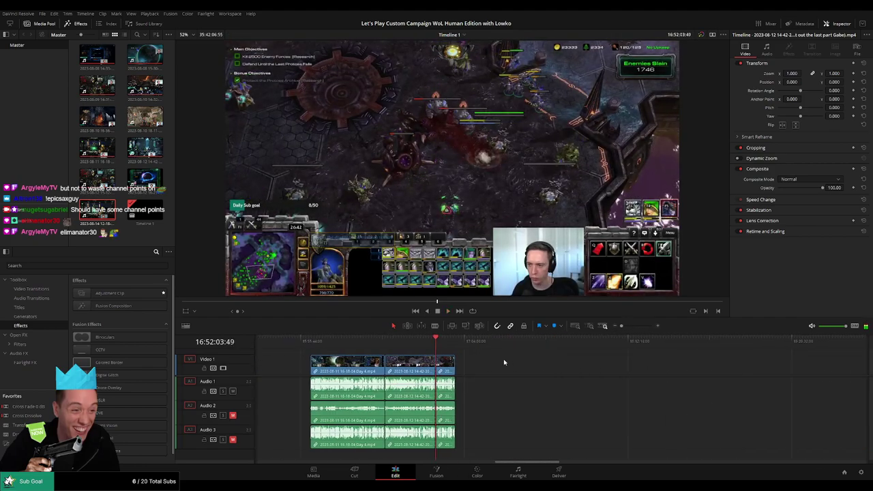
- Jump to the timeline start and push the later clip out to the right
left_click(278, 343)
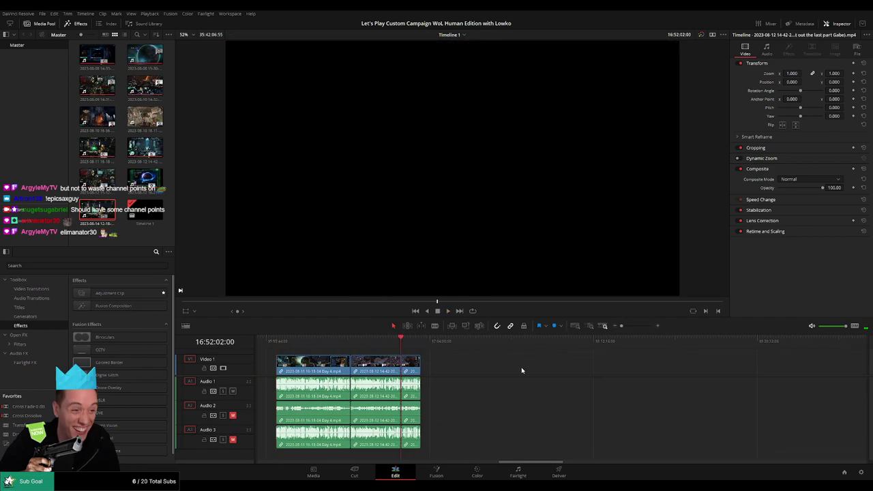
scroll(522, 370, "down", 3)
left_click_drag(291, 367, 585, 368)
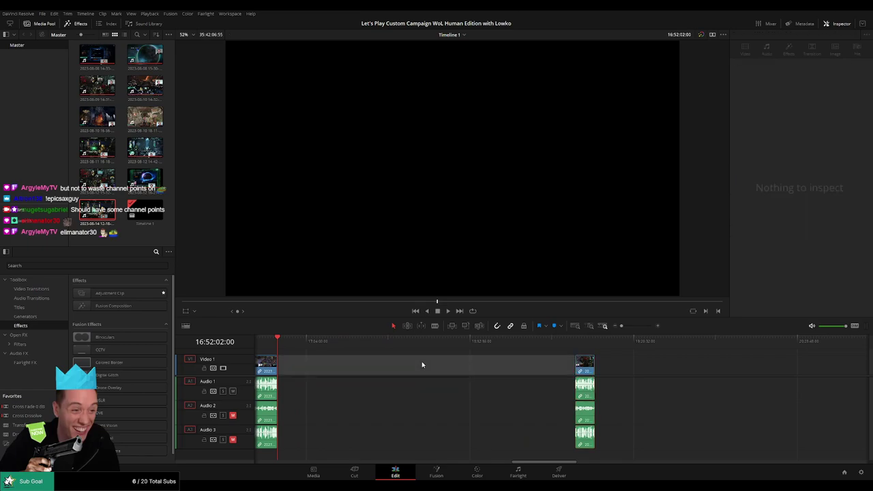
left_click(300, 352)
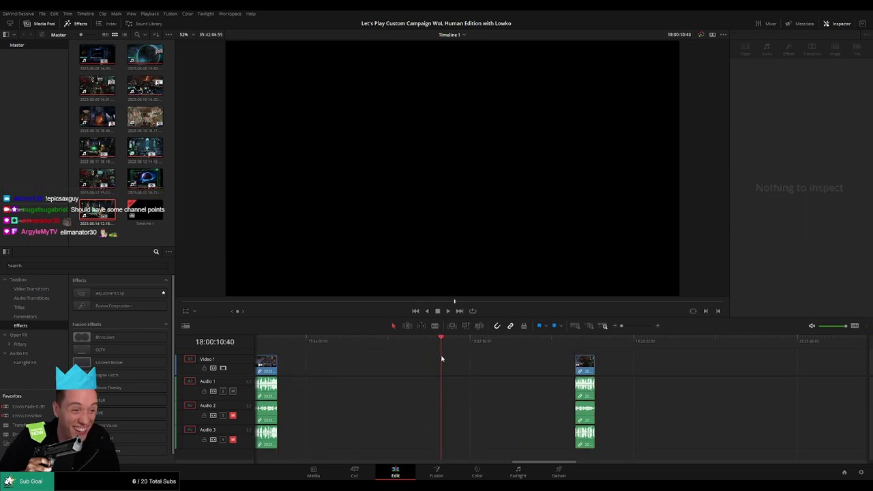
- Move the short clip left to the playhead, butt the long clip against it, and play the join
left_click_drag(621, 326, 639, 330)
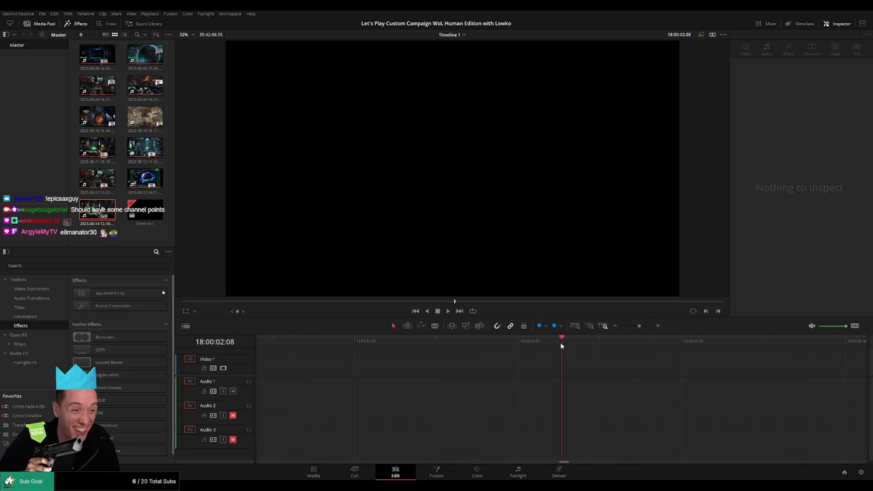
left_click_drag(560, 346, 538, 350)
left_click_drag(640, 326, 621, 326)
left_click_drag(709, 369, 575, 369)
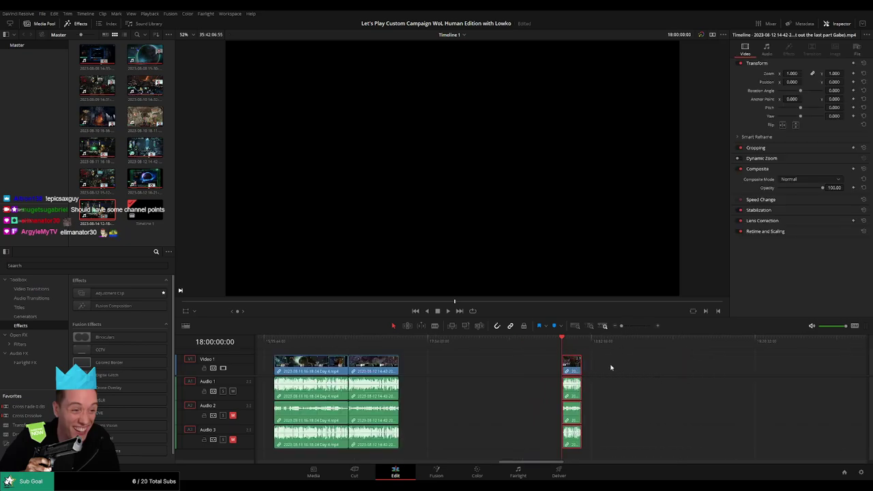
left_click_drag(635, 356, 604, 357)
key("space")
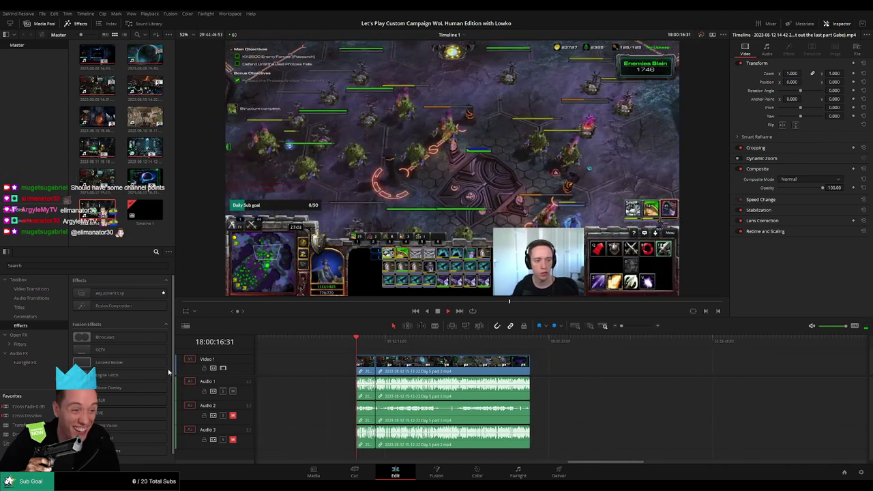
- Narrow the Effects panel and zoom in to put the playhead at the Day 5 / part 2 cut
left_click_drag(176, 365, 130, 365)
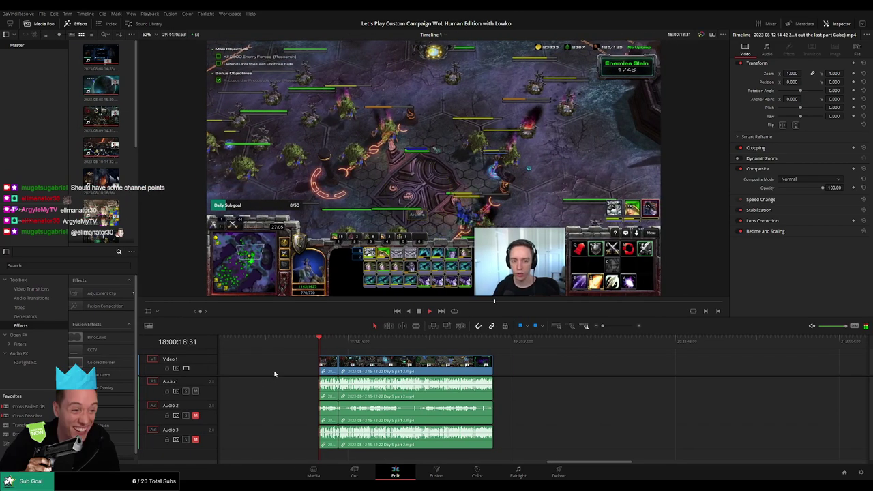
left_click(612, 325)
scroll(475, 367, "right", 3)
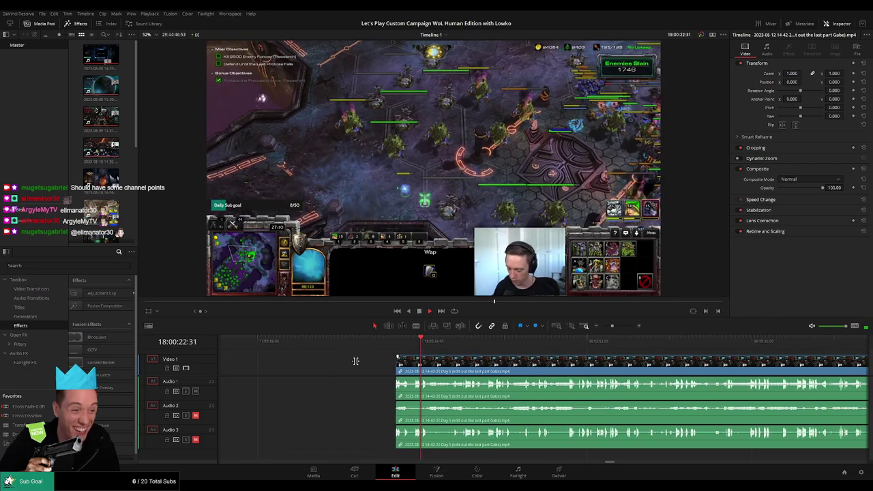
scroll(476, 366, "right", 3)
scroll(475, 366, "right", 1)
scroll(639, 330, "down", 3)
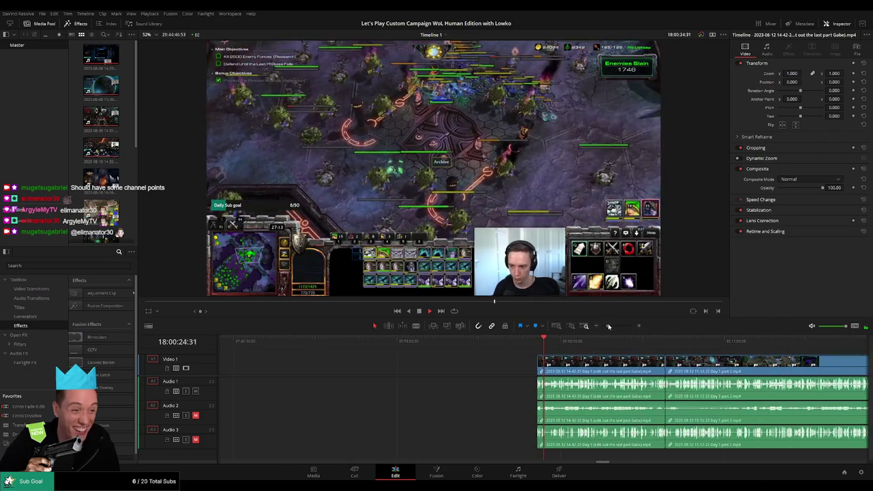
left_click(526, 341)
left_click_drag(526, 345, 538, 345)
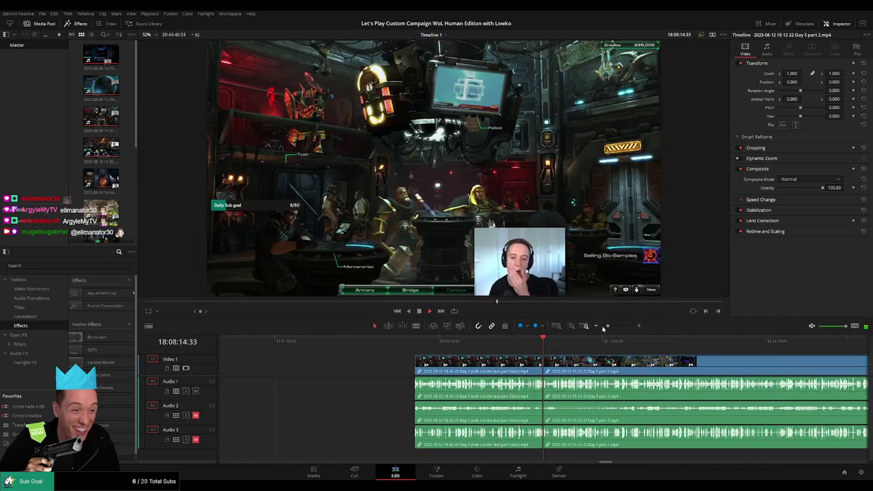
scroll(603, 329, "up", 2)
left_click(440, 344)
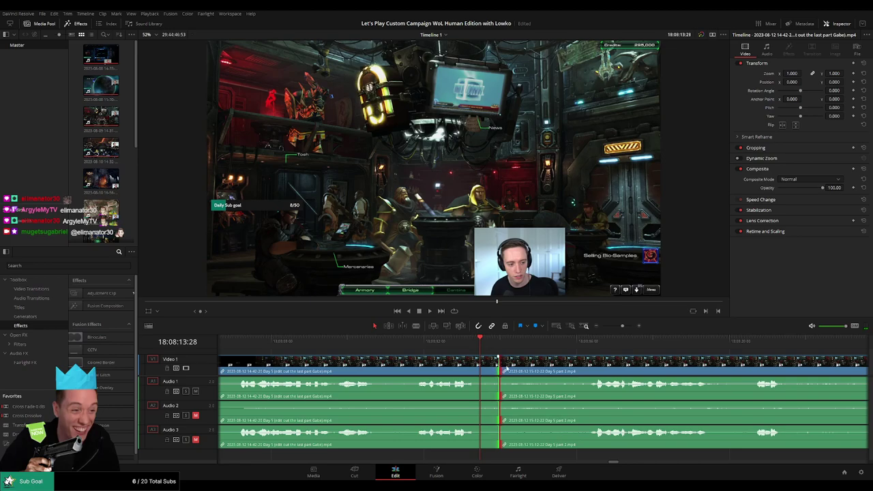
- Add a transition on the Day 5 part 2 clip at the cut, then zoom out
left_click(501, 366)
key("ctrl+t")
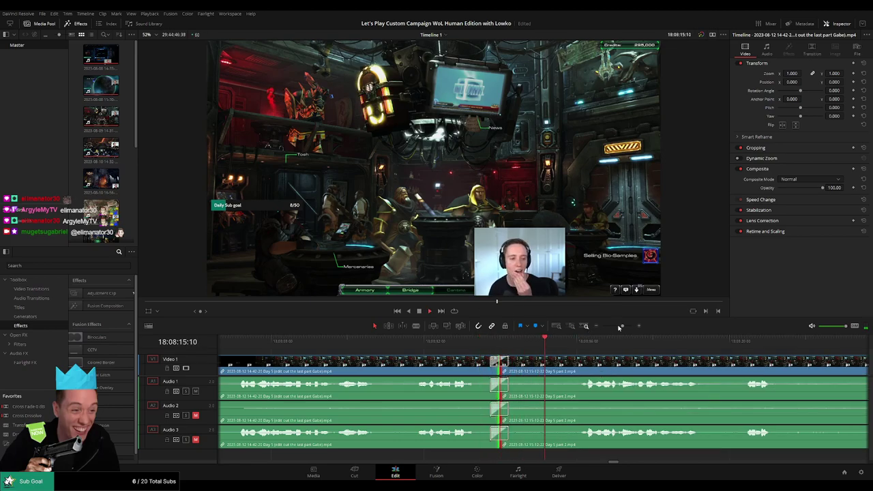
left_click_drag(620, 326, 602, 326)
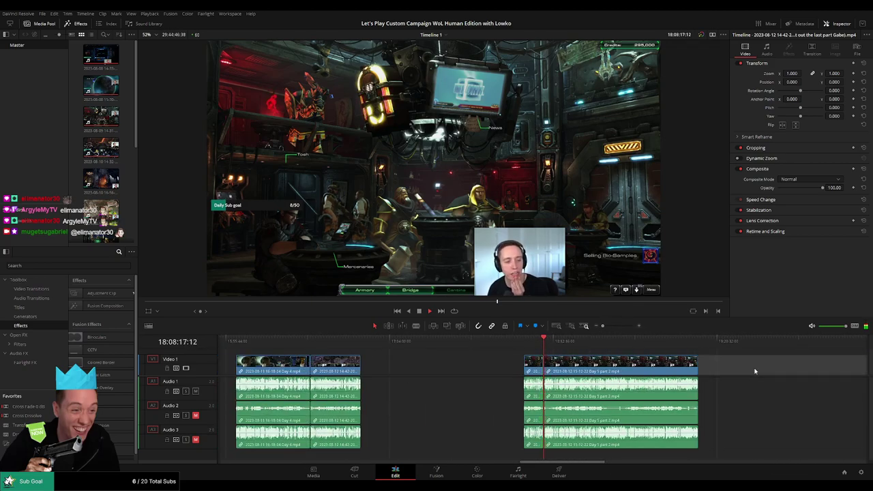
scroll(755, 371, "right", 3)
scroll(625, 364, "right", 2)
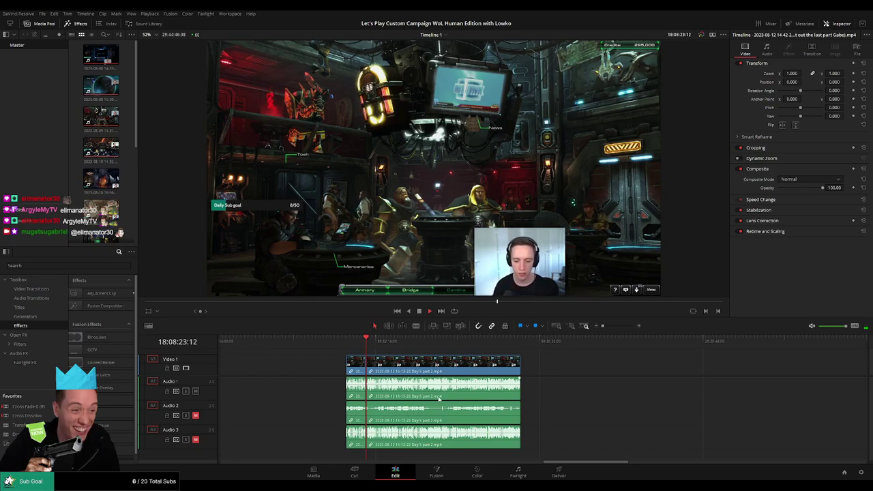
- Scrub and play the Day 5 part 2 footage to park the playhead at the Uther scene, 18:52:00
left_click_drag(603, 326, 605, 326)
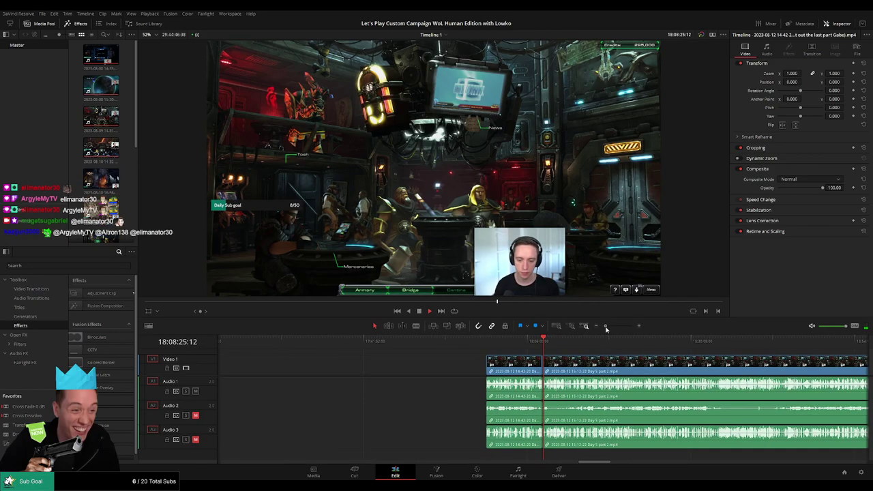
scroll(621, 353, "right", 2)
scroll(379, 394, "right", 2)
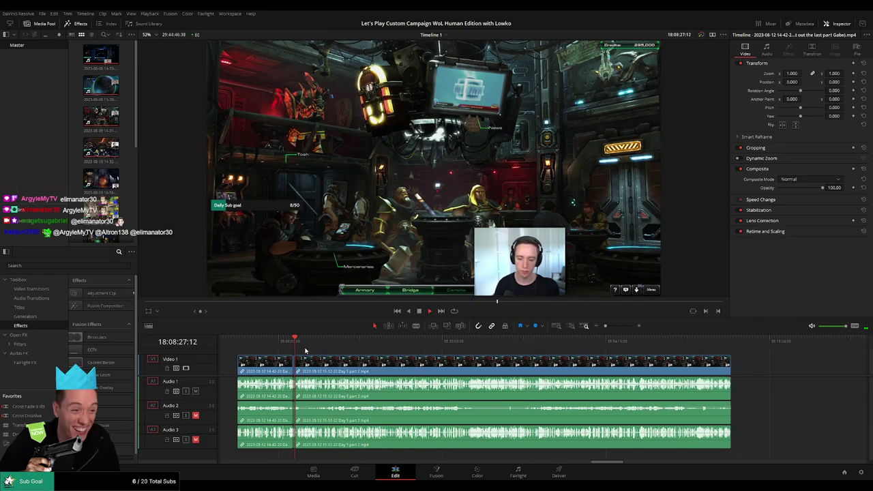
left_click_drag(304, 349, 590, 365)
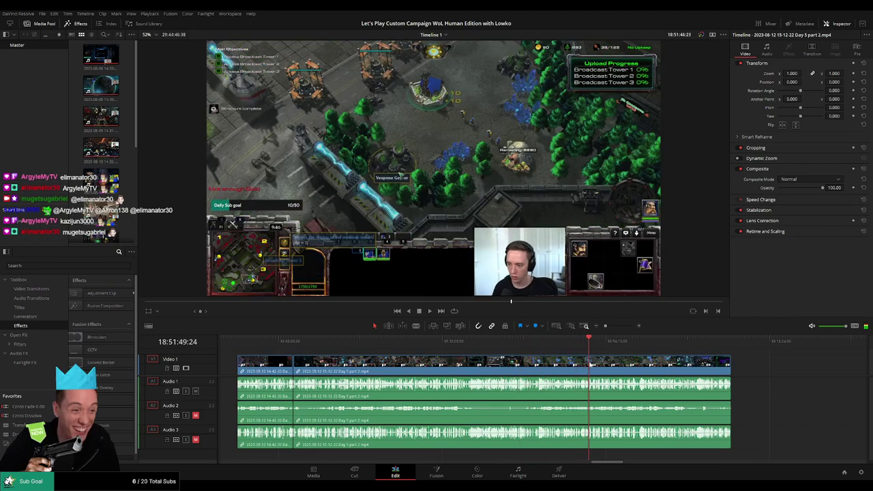
key("space")
left_click_drag(605, 326, 618, 326)
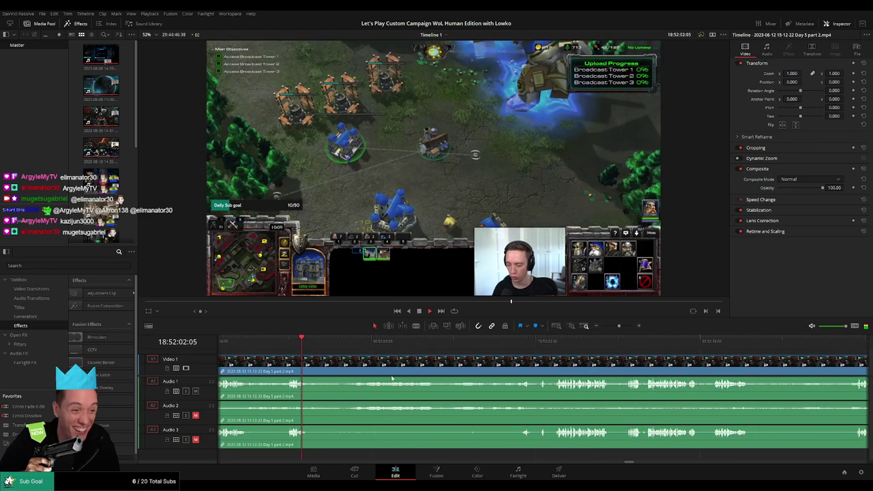
key("shift+Left")
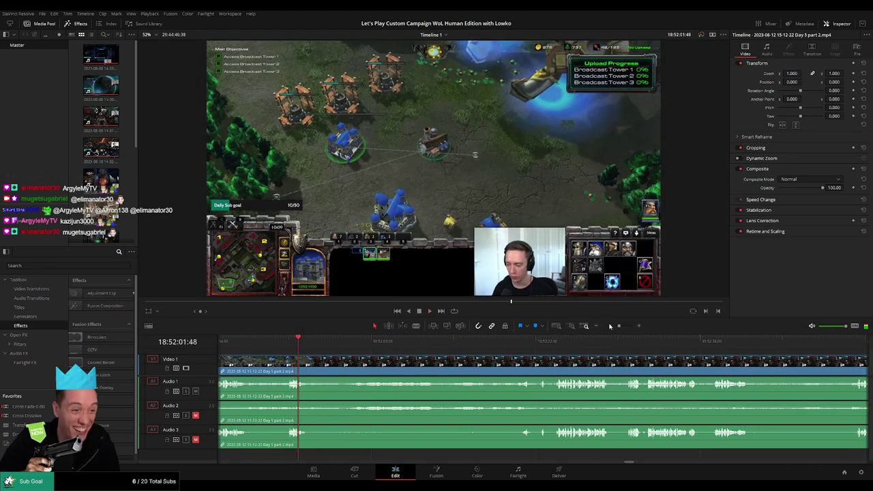
left_click_drag(618, 325, 627, 326)
mouse_move(394, 346)
left_mouse_down()
mouse_move(400, 365)
mouse_move(359, 368)
left_mouse_up()
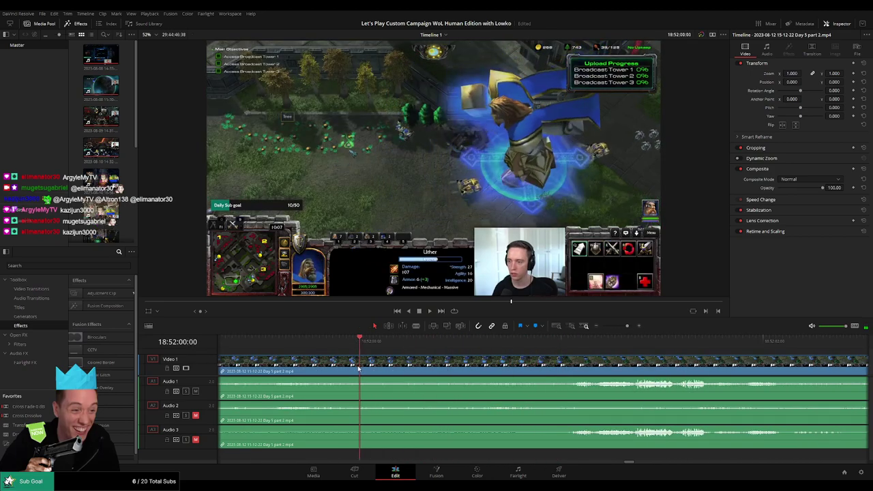
- Split all tracks at 18:52:00 and slide the later piece right, then back toward the cut
left_click(362, 368)
key("a")
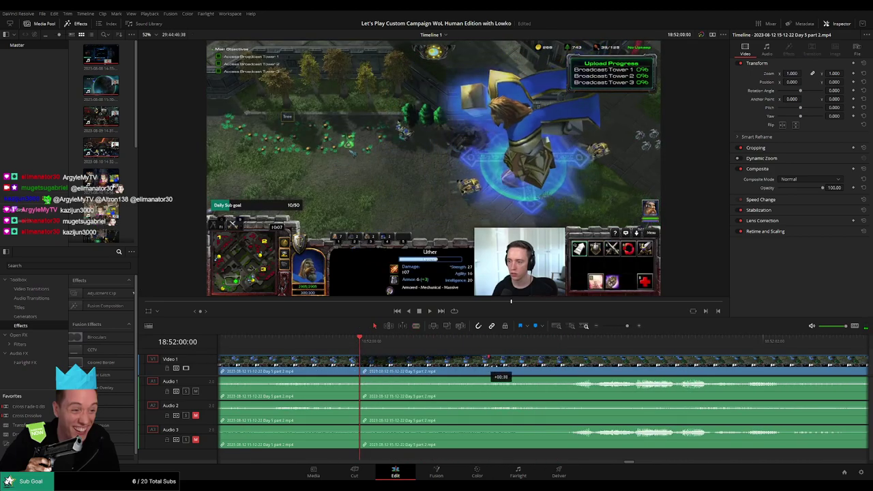
left_click_drag(564, 367, 563, 367)
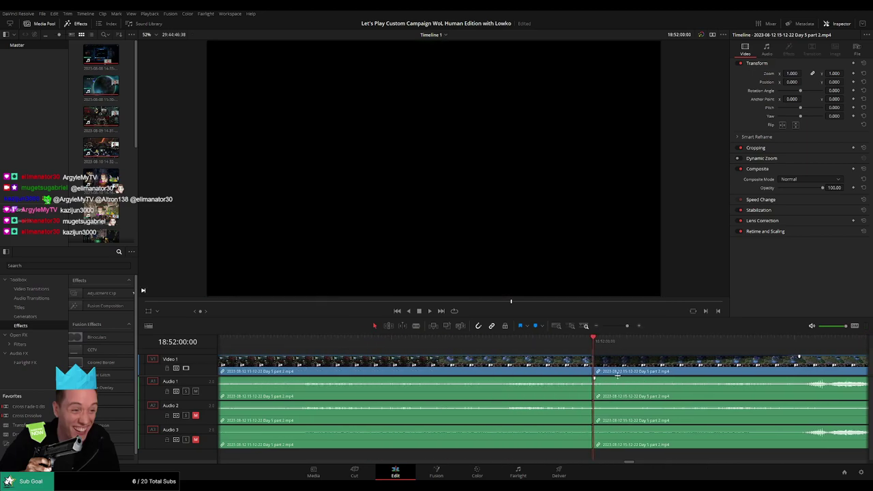
left_click_drag(609, 326, 624, 327)
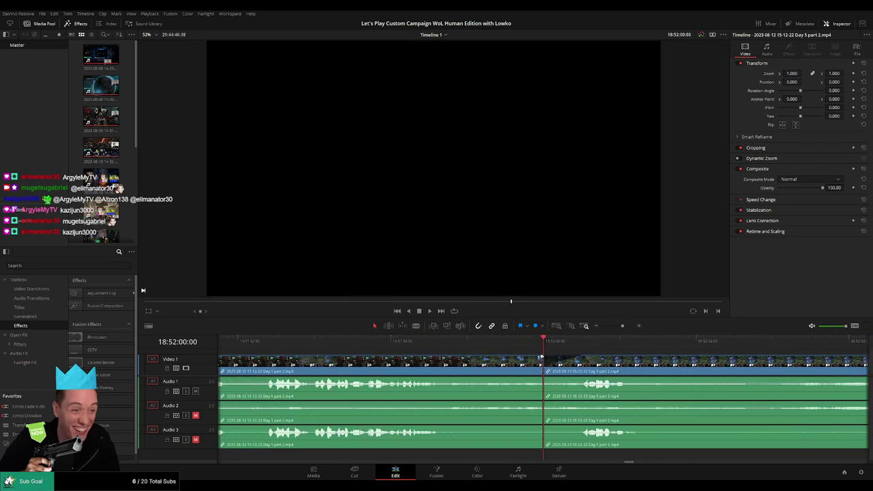
left_click_drag(542, 356, 518, 358)
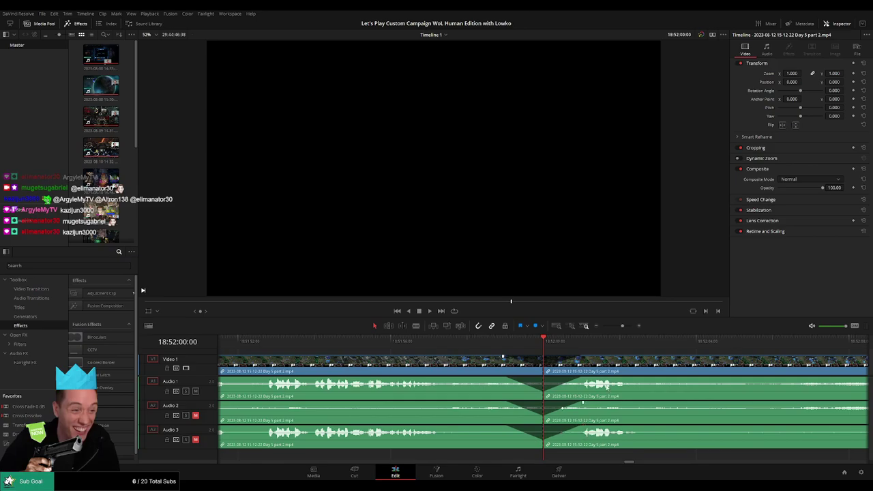
scroll(546, 381, "down", 3)
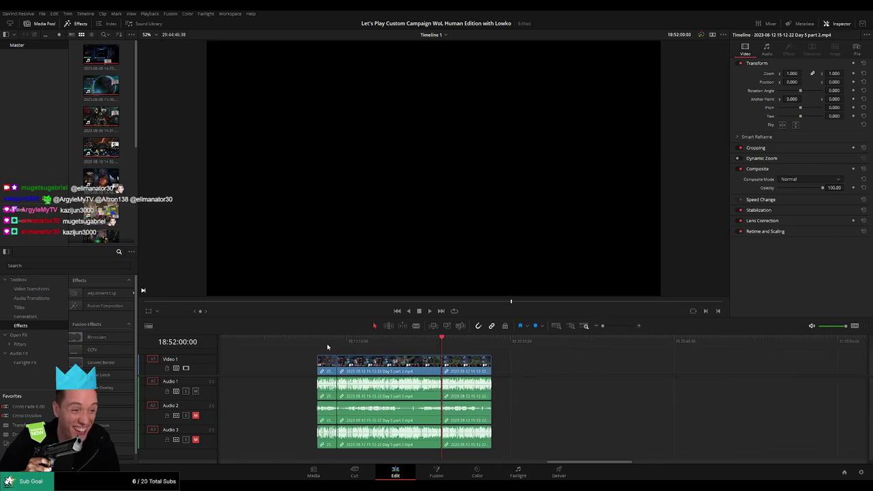
- Add a marker at the 18:52:00:00 cut point at the end of the left clip
scroll(527, 362, "right", 3)
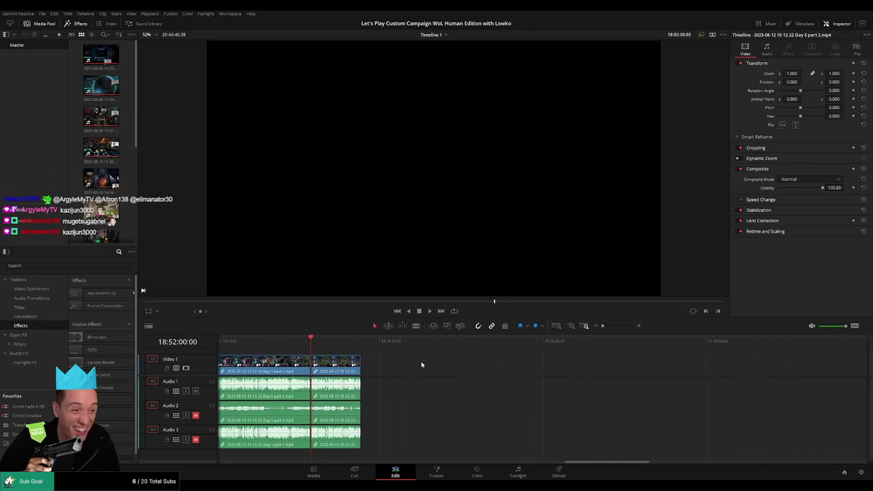
left_click_drag(382, 362, 538, 368)
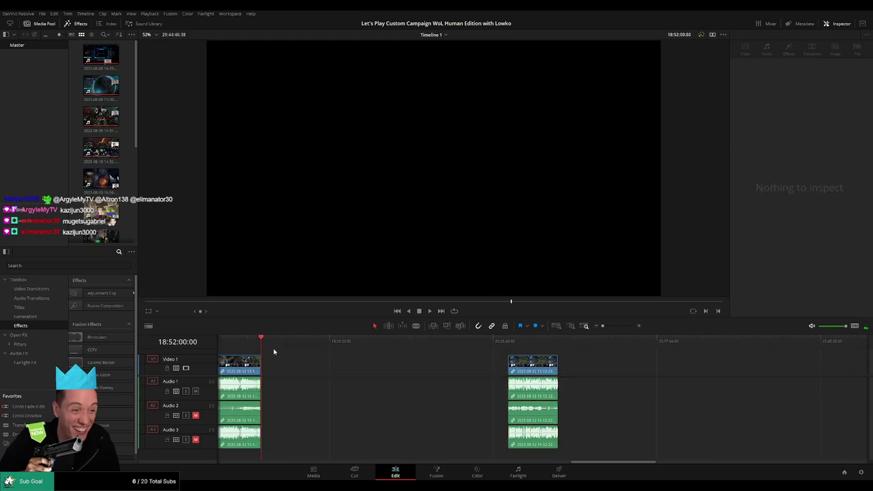
key("Up")
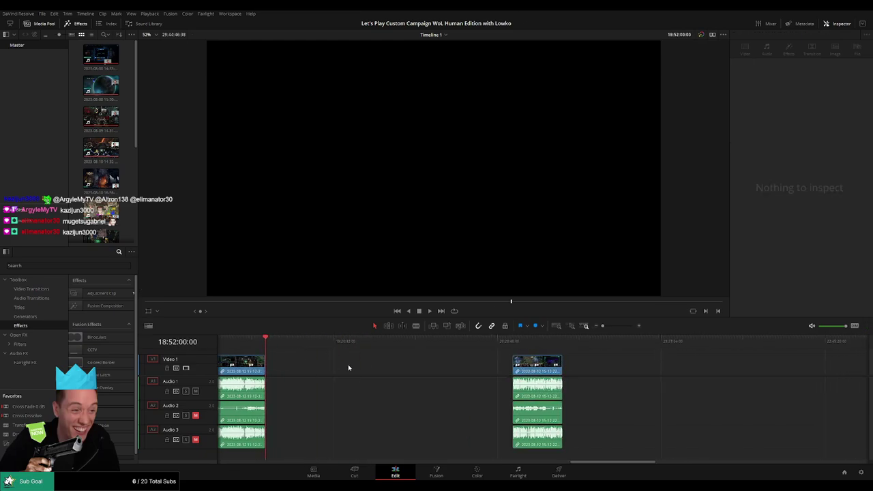
scroll(480, 368, "left", 4)
key("m")
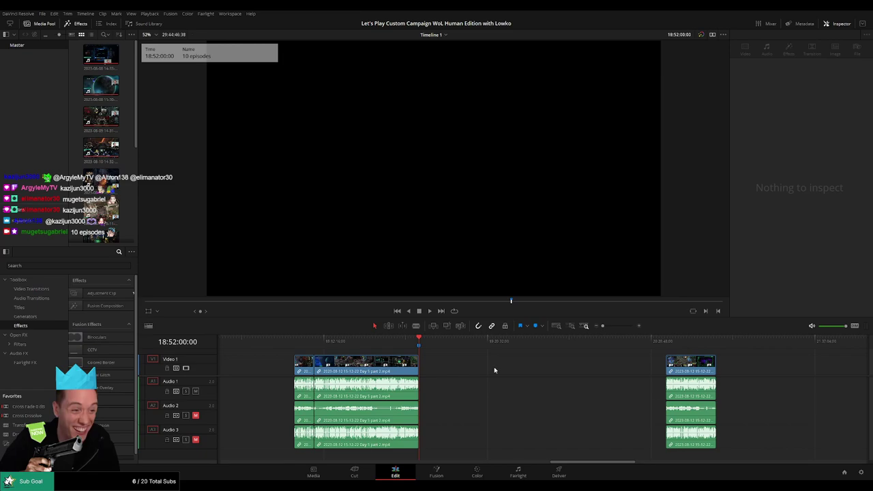
- Set the playhead near 19:59, then slide the later clip left to it and play the edit
scroll(484, 366, "right", 3)
left_click_drag(317, 344, 411, 354)
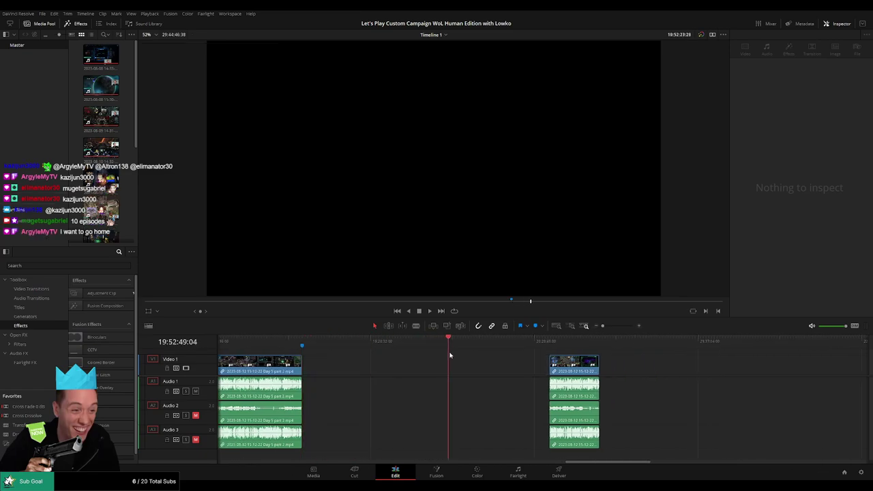
left_click_drag(464, 354, 465, 354)
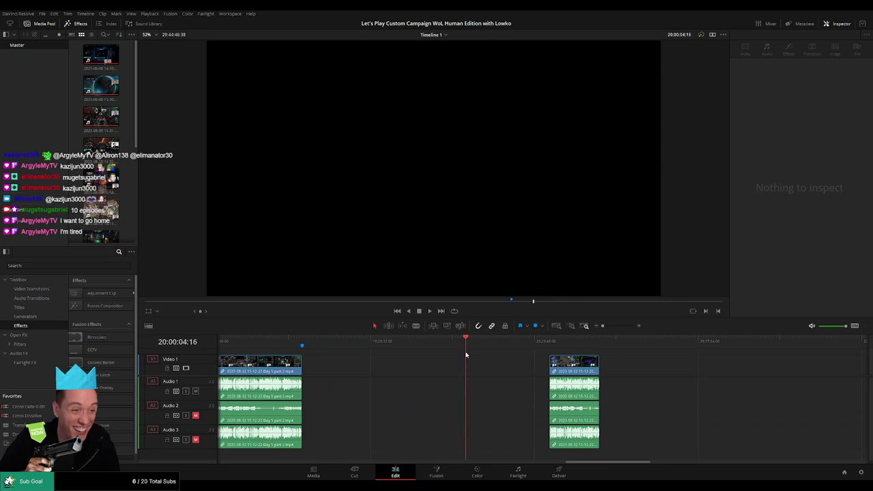
left_click_drag(603, 328, 608, 328)
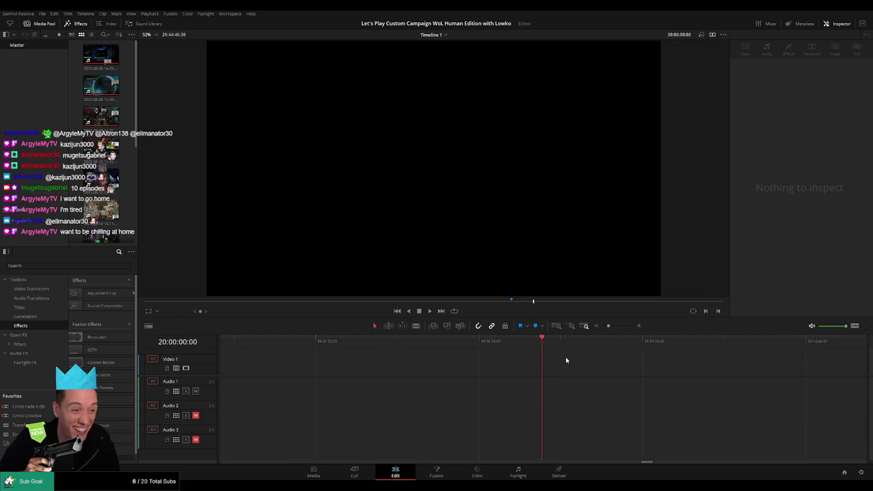
left_click_drag(608, 325, 602, 326)
left_click_drag(647, 373, 563, 374)
key("space")
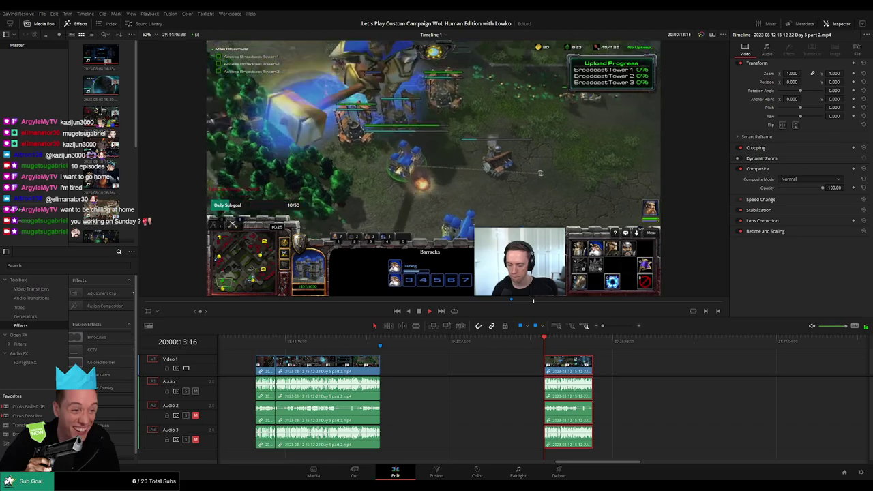
left_click(695, 369)
- Scrub and zoom to just before the Day 5 part 2 / part 3 join and play it
scroll(490, 367, "down", 5)
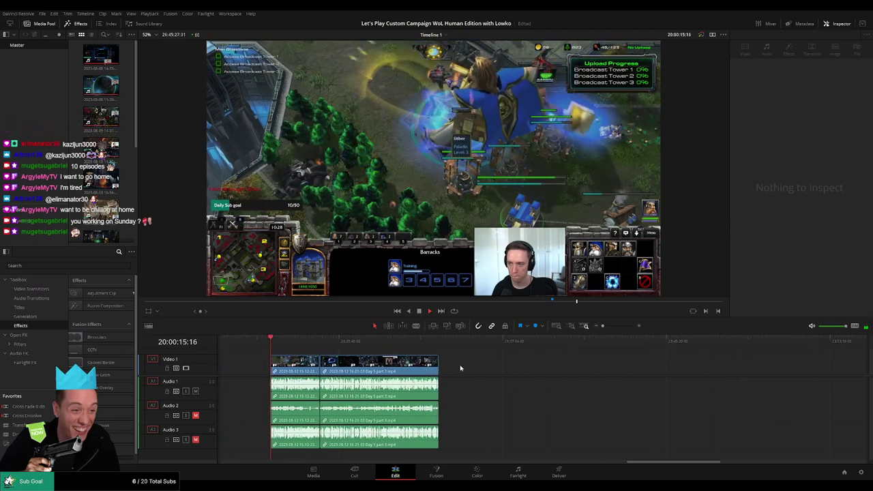
scroll(498, 365, "left", 3)
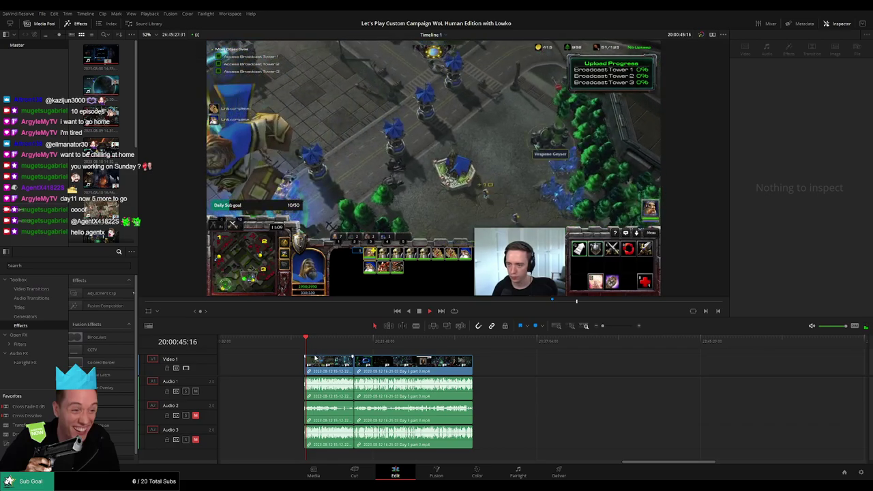
left_click_drag(308, 341, 353, 346)
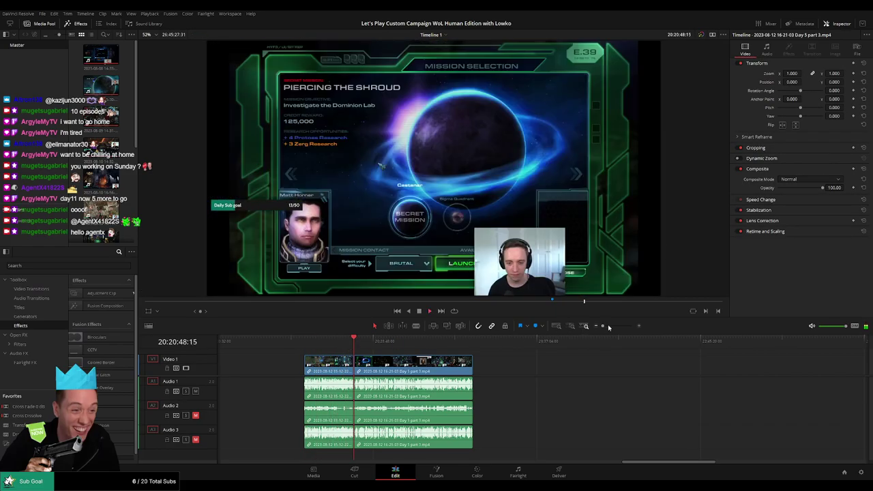
left_click_drag(609, 327, 618, 326)
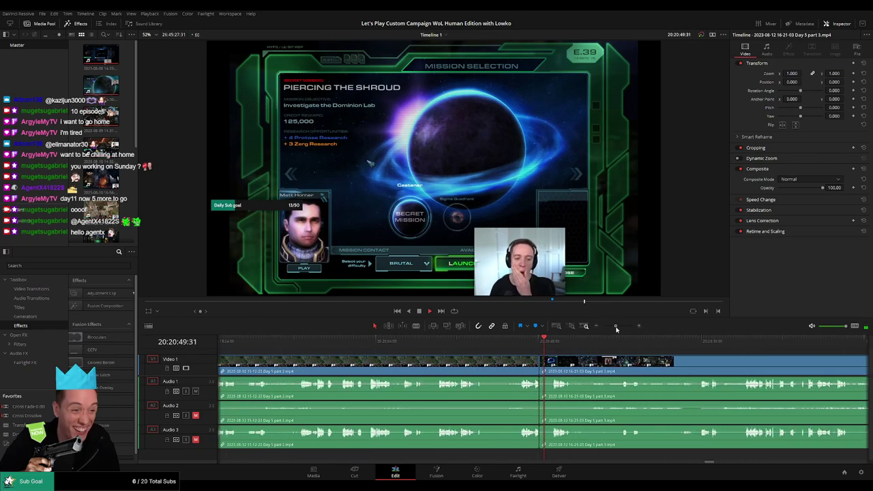
left_click(508, 341)
scroll(561, 365, "right", 3)
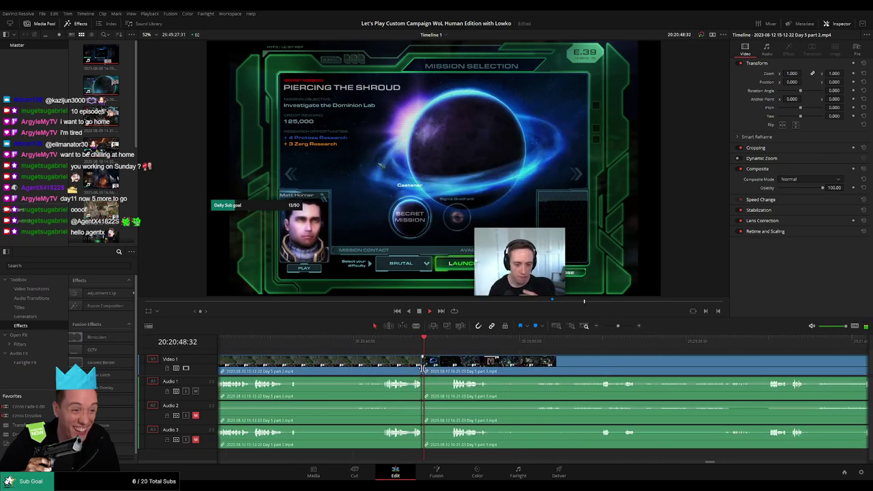
left_click(269, 341)
key("space")
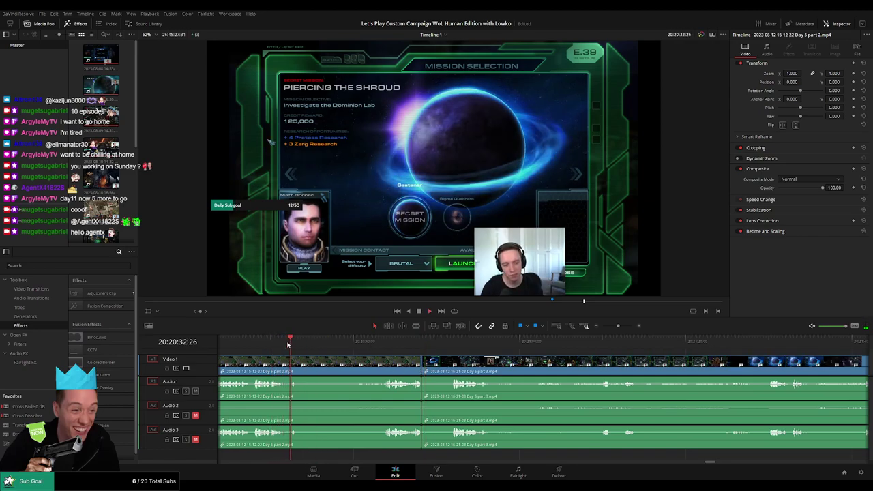
- Delete the leftover Day 5 part 2 stretch and slide Day 5 part 3 left to close the gap
left_click(304, 367)
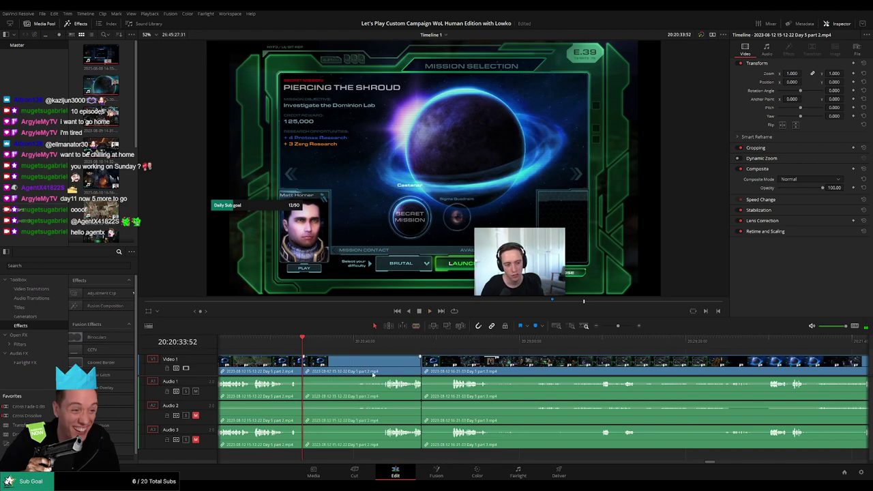
key("BackSpace")
left_click_drag(435, 372, 317, 377)
key("q")
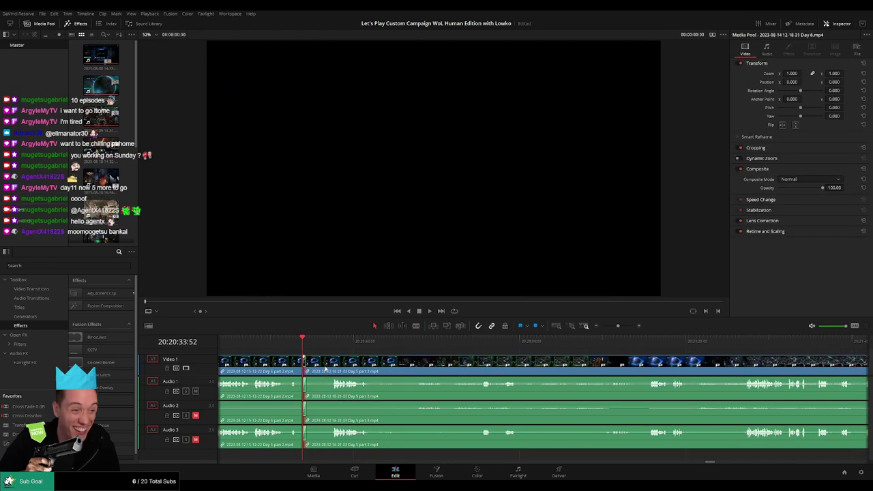
key("q")
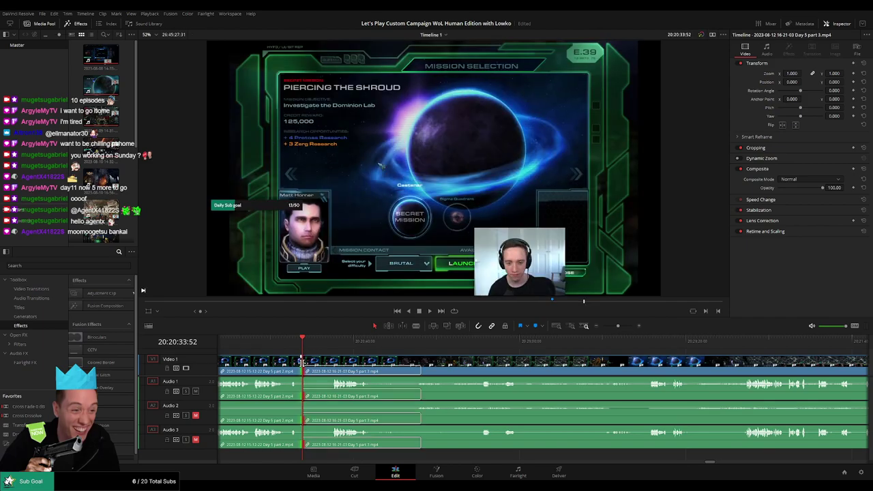
left_click(291, 339)
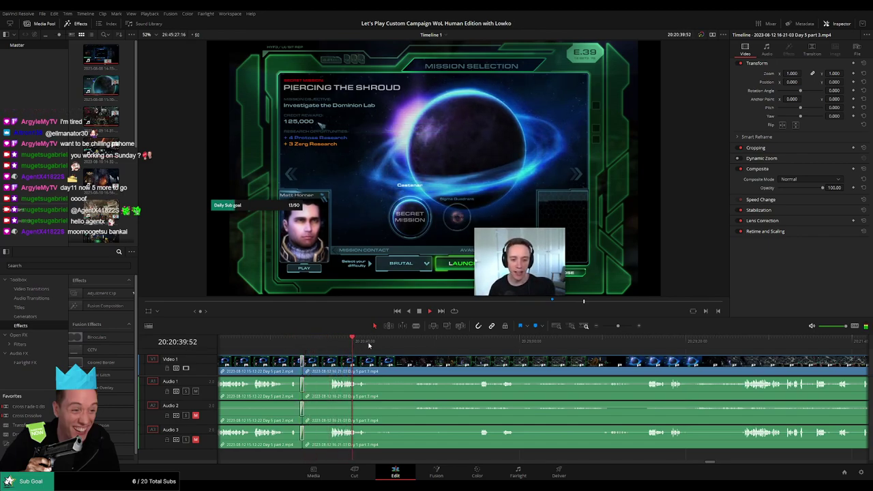
left_click_drag(444, 351, 647, 349)
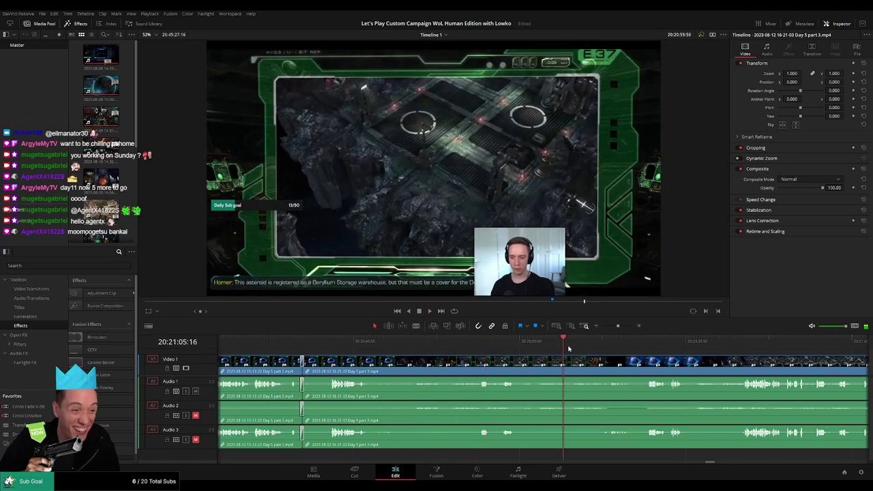
key("space")
scroll(413, 359, "down", 5)
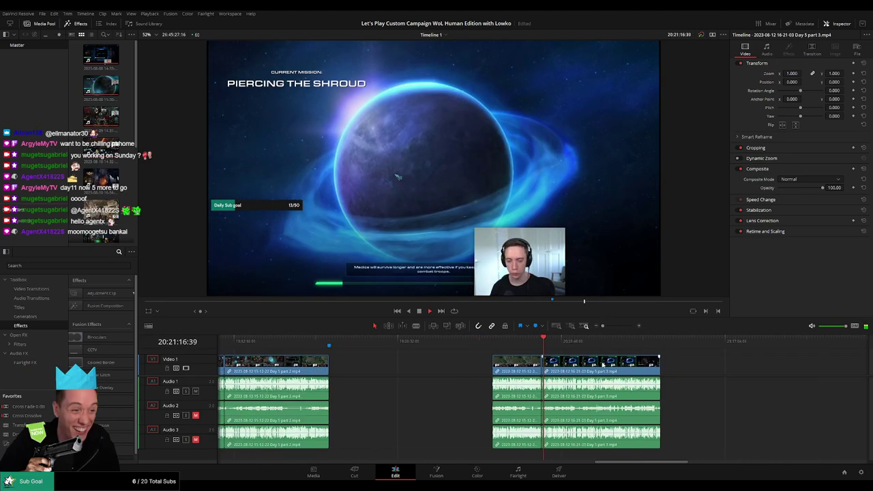
- Scrub and fast-forward through the Day 5 part 3 footage toward 20:52:00
left_click_drag(366, 350, 409, 348)
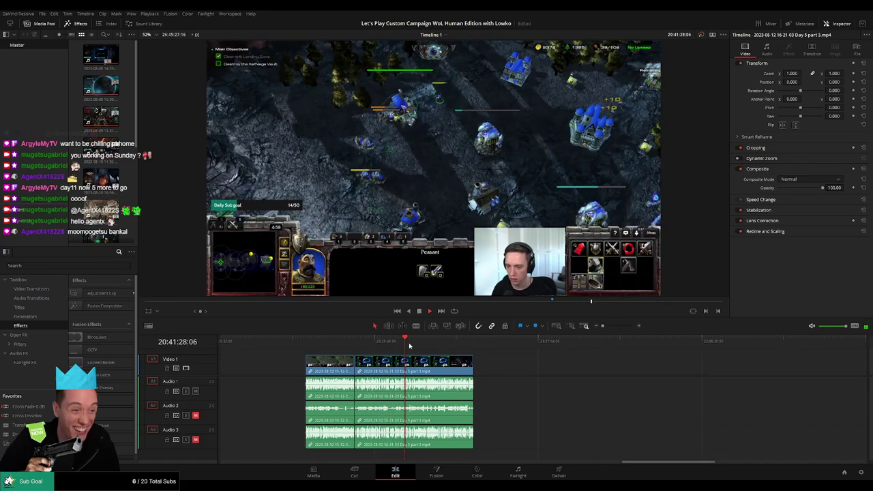
left_click_drag(409, 348, 429, 347)
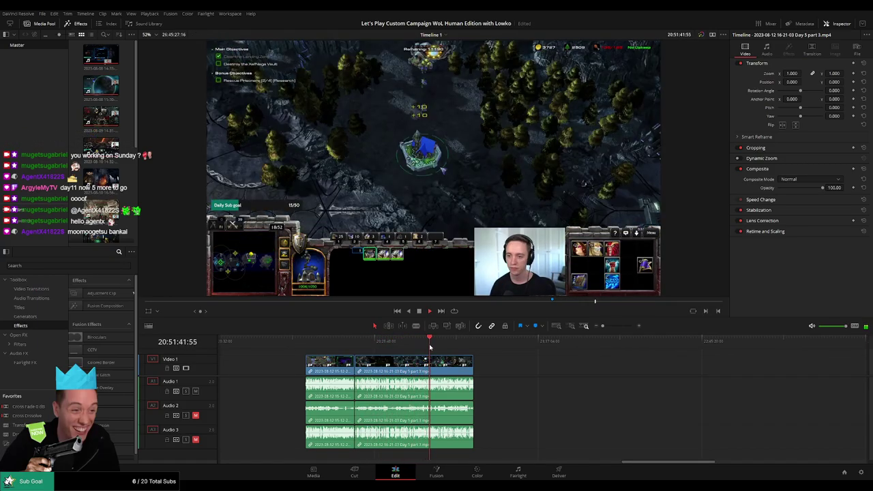
scroll(553, 349, "up", 5)
key("l")
key("l")
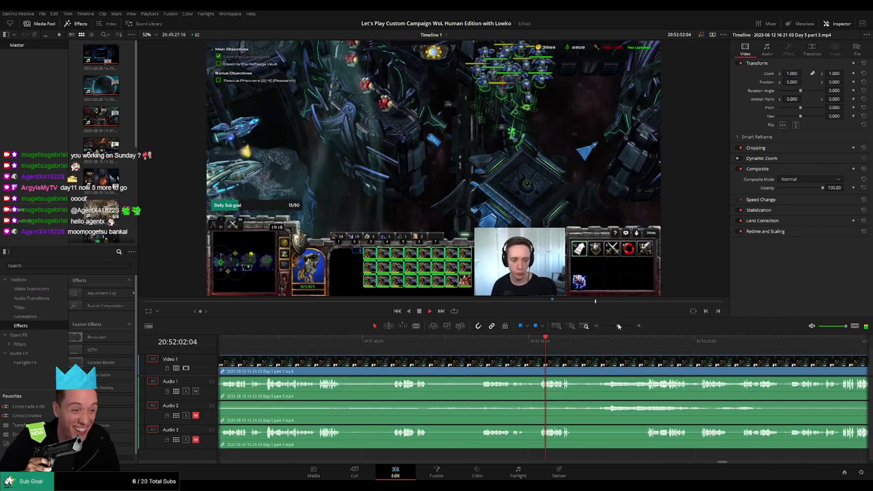
left_click(493, 347)
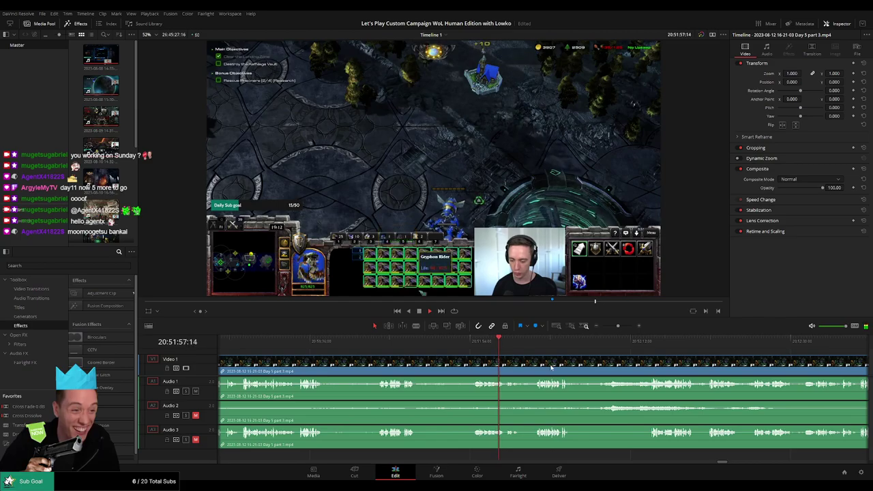
scroll(416, 347, "down", 3)
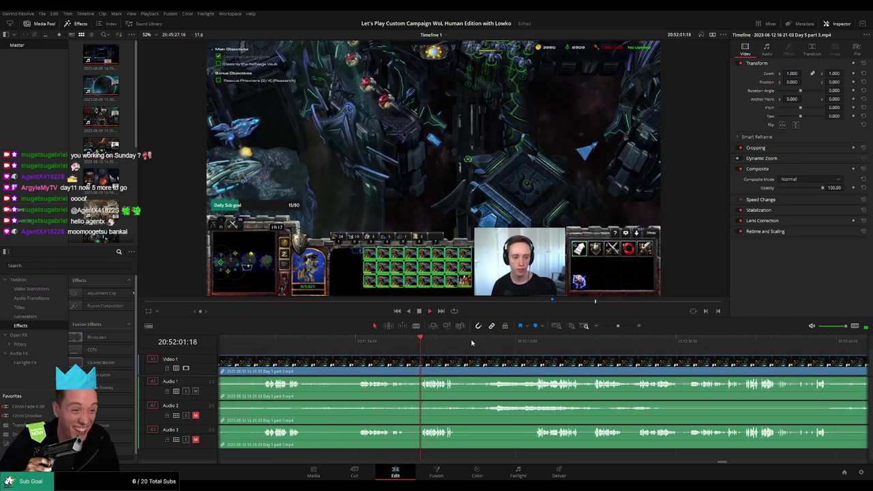
left_click(487, 345)
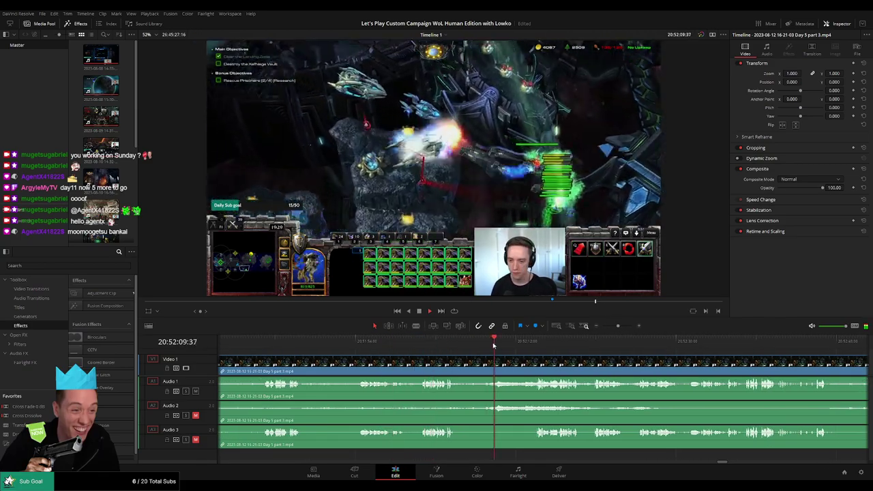
left_click(532, 348)
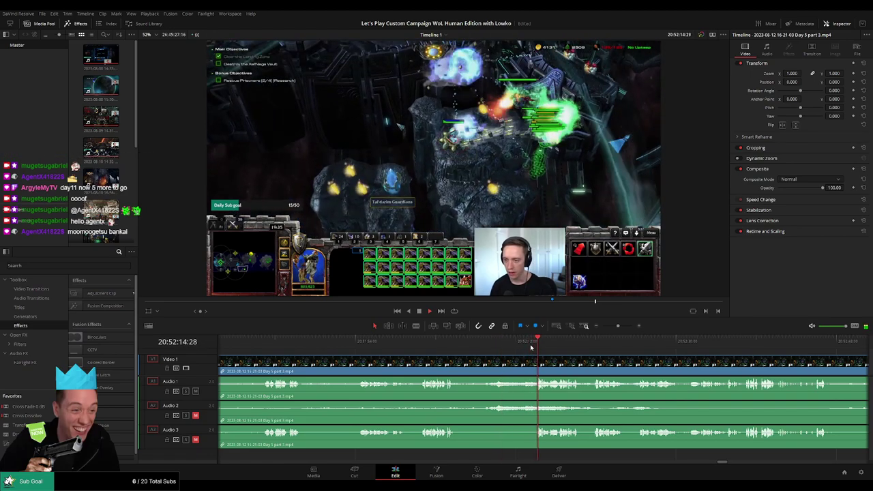
- Zoom in, blade all tracks at the cut point, and nudge the later piece right
left_click_drag(617, 326, 623, 325)
left_click(543, 341)
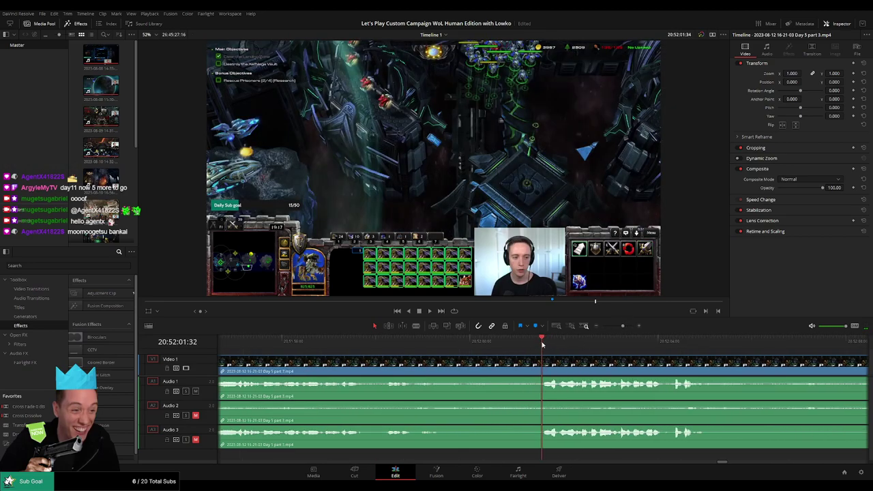
left_click_drag(542, 344, 495, 351)
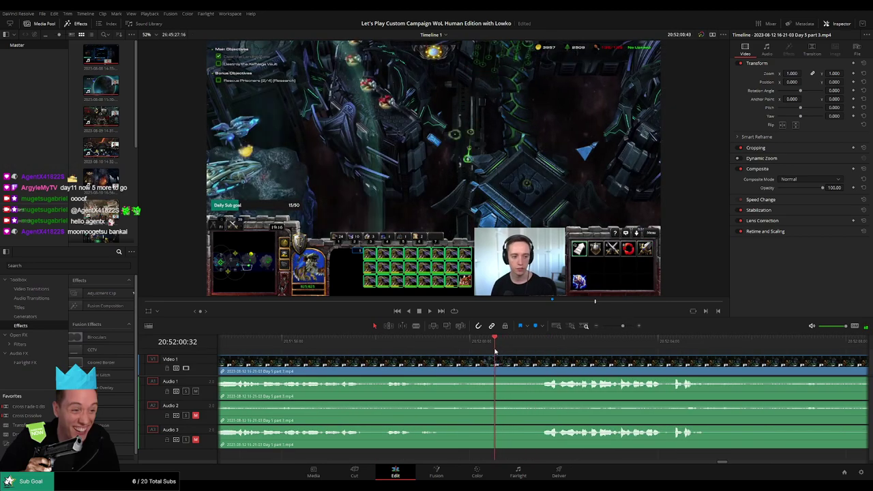
key("ctrl+b")
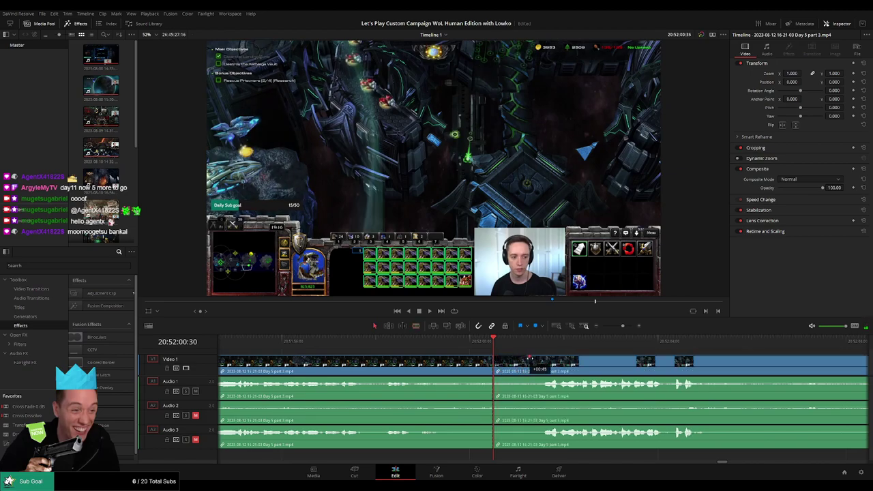
left_click_drag(529, 359, 540, 357)
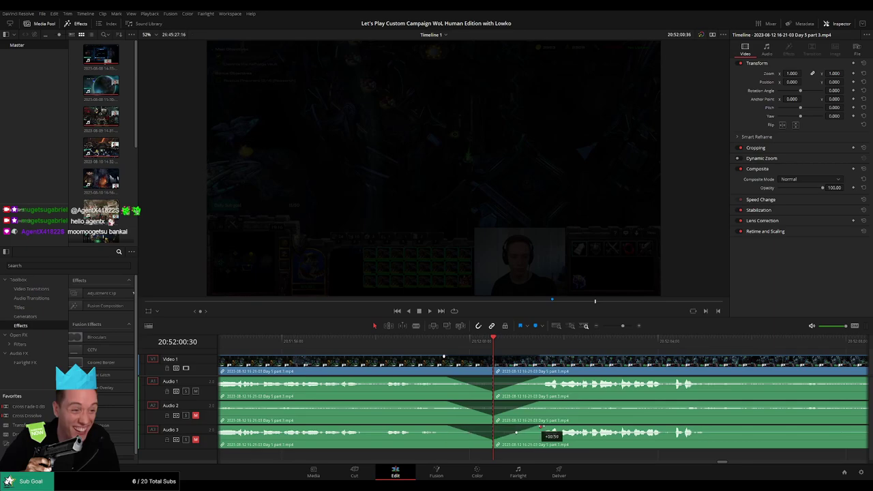
left_click_drag(623, 325, 602, 326)
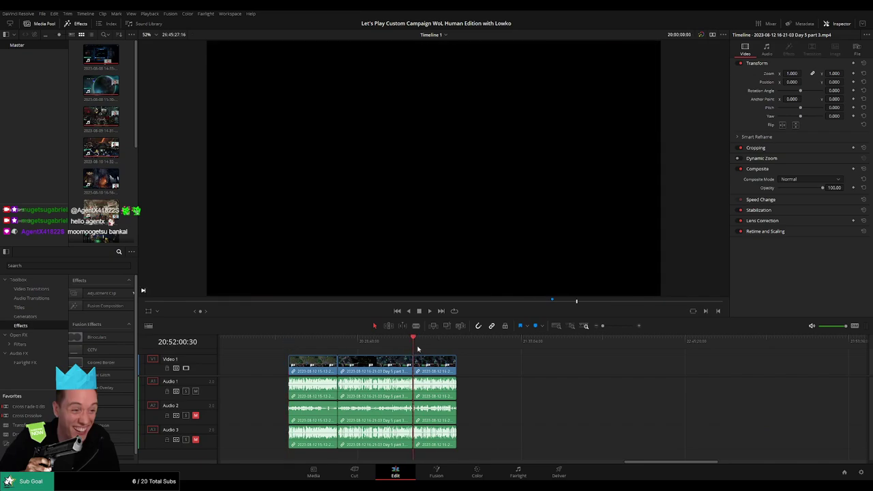
- Move the second clip far down the timeline and select the gap it leaves behind
scroll(435, 362, "down", 5)
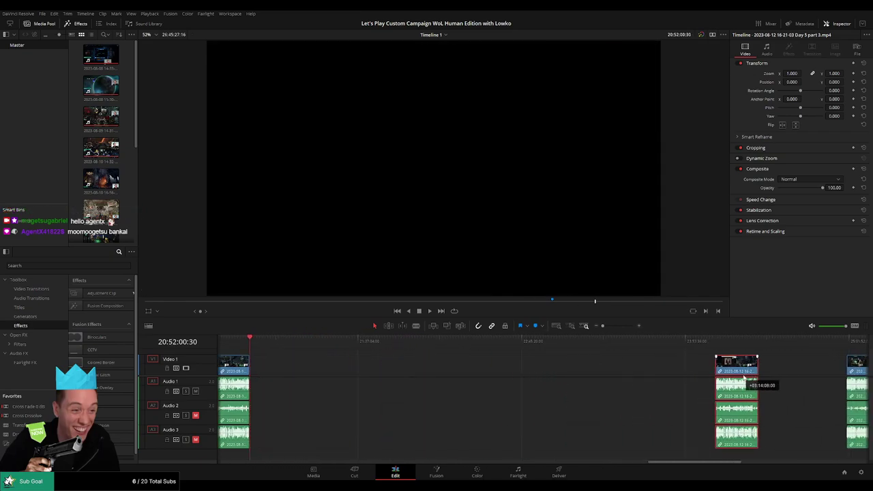
left_click_drag(275, 365, 829, 365)
left_click(289, 356)
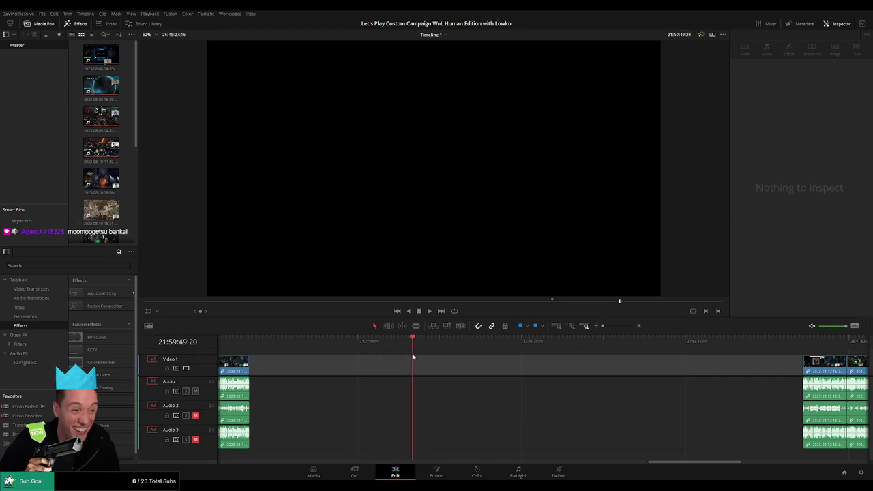
left_click_drag(605, 327, 610, 327)
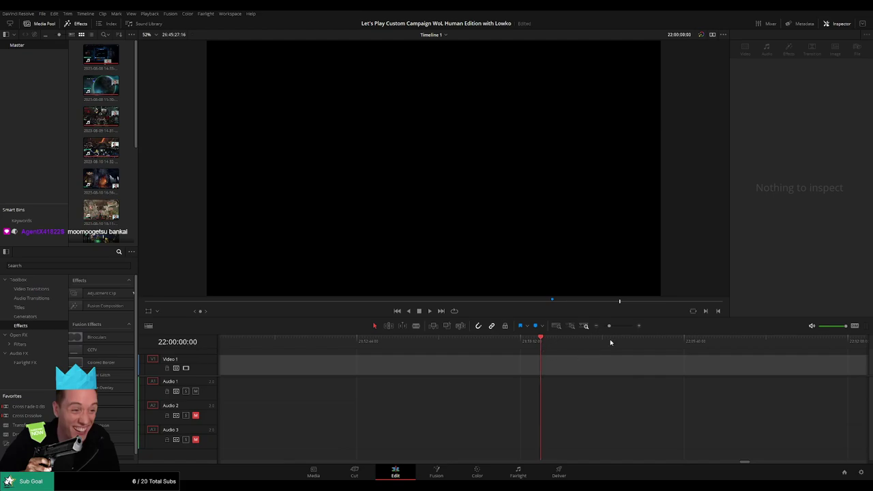
scroll(509, 374, "down", 3)
mouse_move(526, 366)
left_mouse_down()
mouse_move(639, 374)
mouse_move(346, 351)
left_mouse_up()
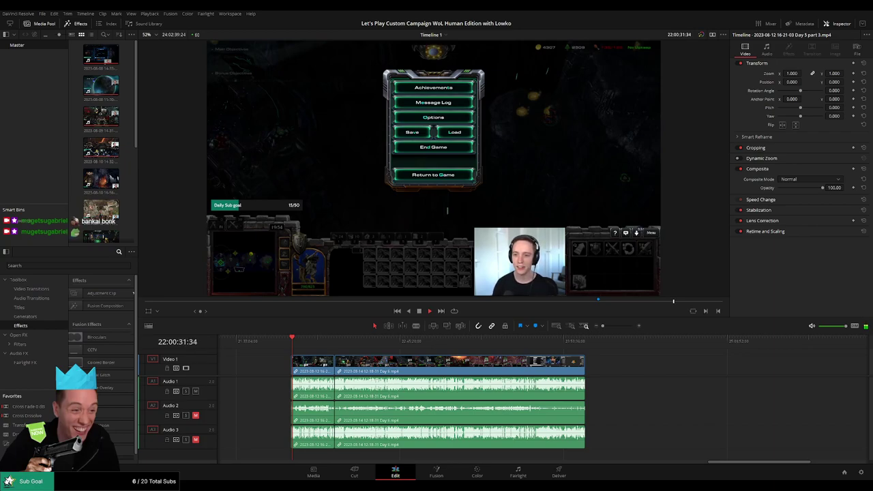
- Play the Day 5 footage from the game menu frame back through the Instagram footage
left_click_drag(604, 326, 613, 326)
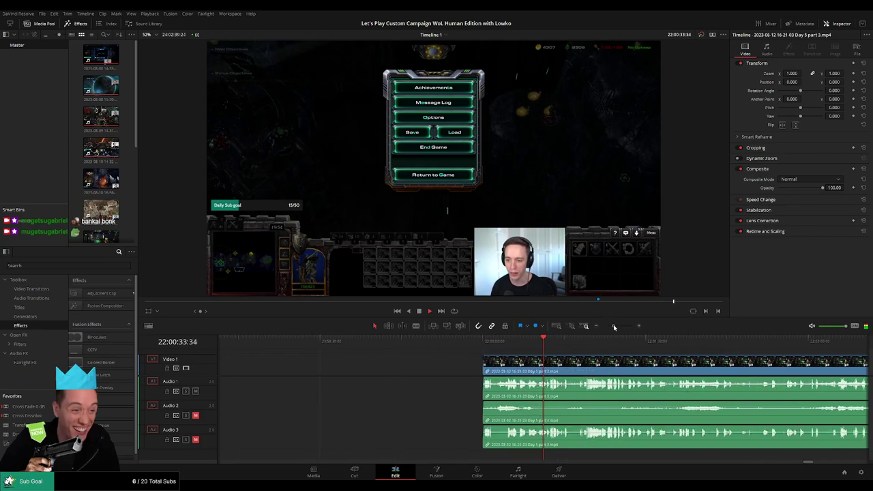
scroll(323, 349, "right", 5)
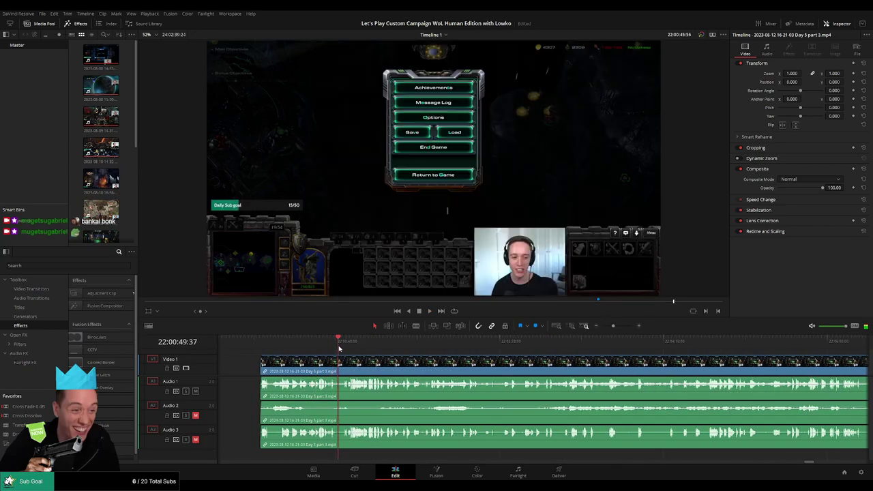
key("space")
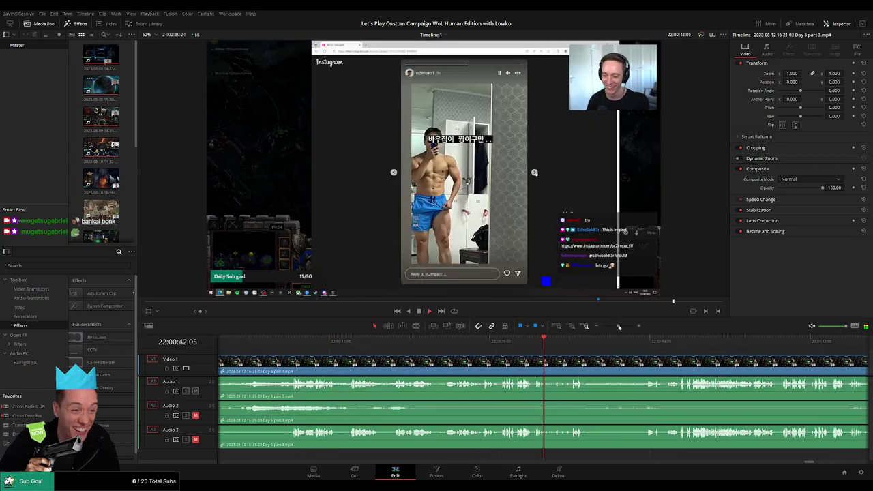
left_click(464, 346)
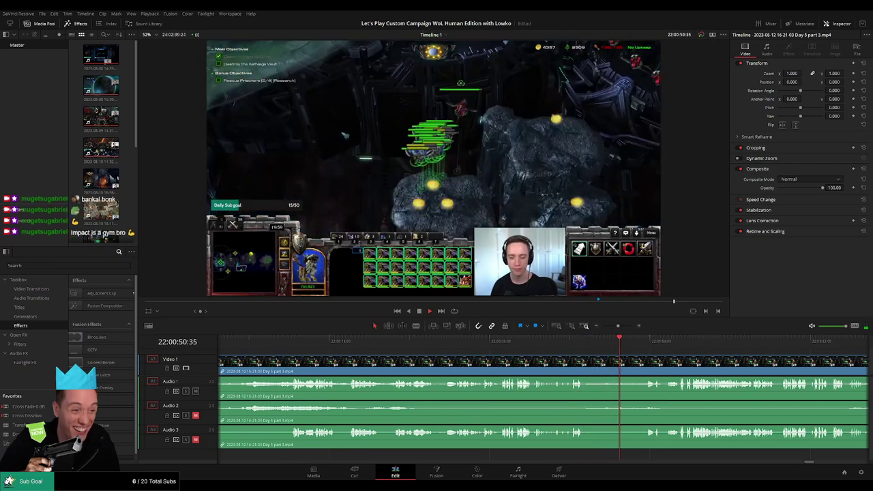
left_click_drag(530, 341, 550, 344)
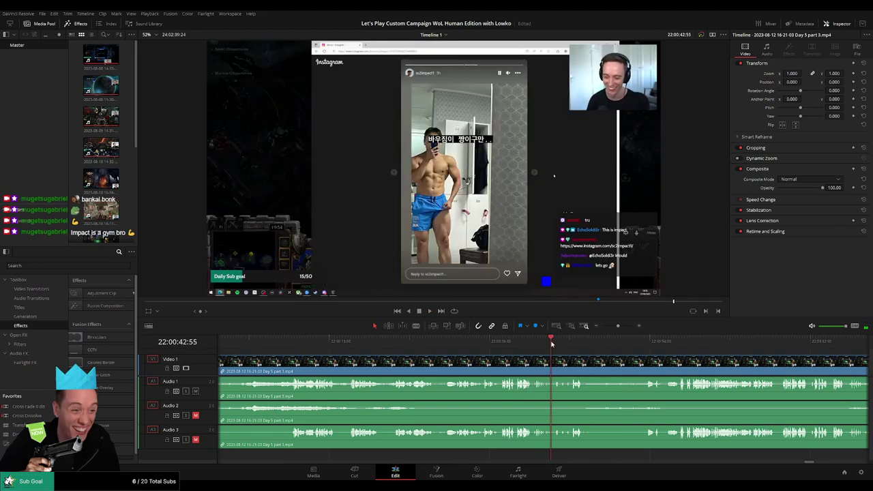
scroll(591, 360, "right", 5)
key("shift+Left")
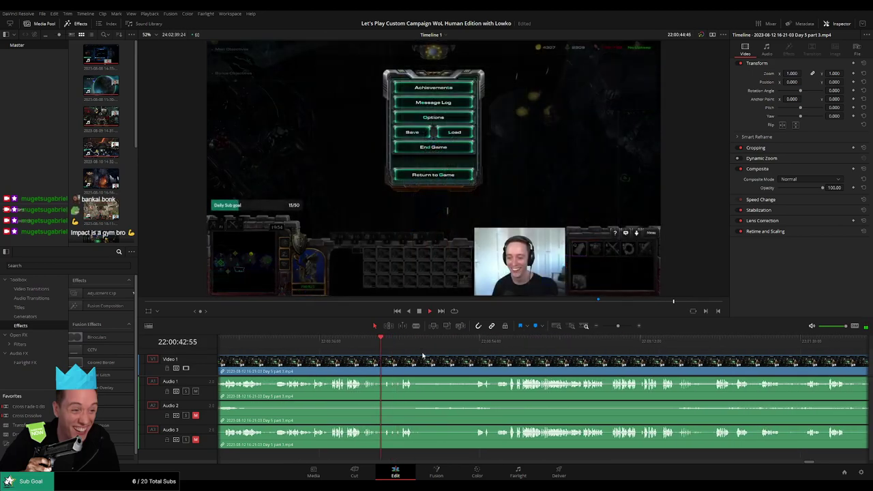
key("space")
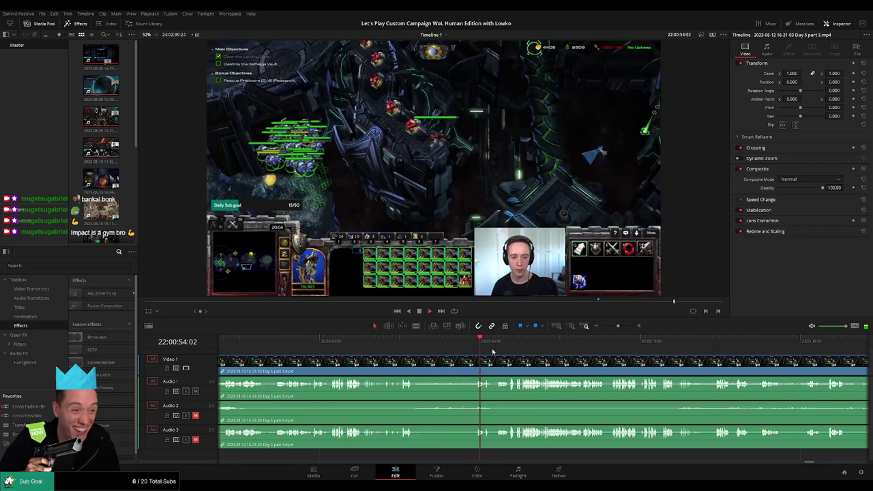
- Scrub forward through the rest of the Day 5 footage to its ending
scroll(345, 348, "right", 4)
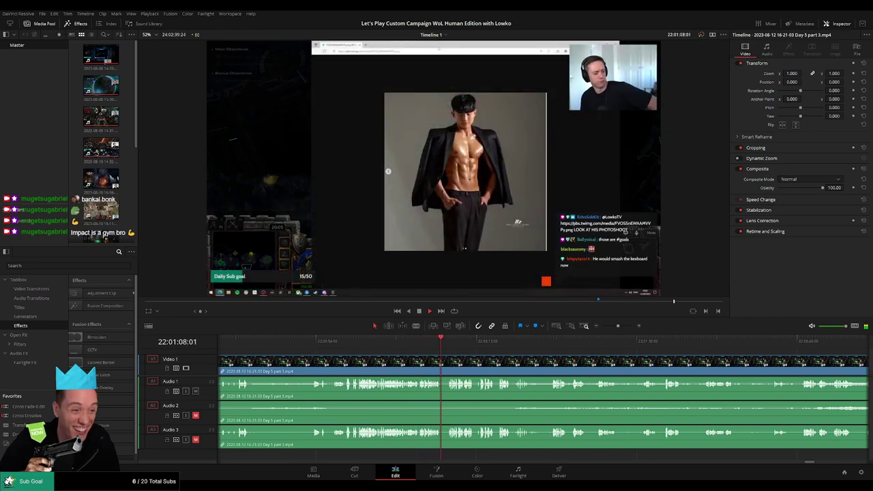
scroll(409, 352, "right", 5)
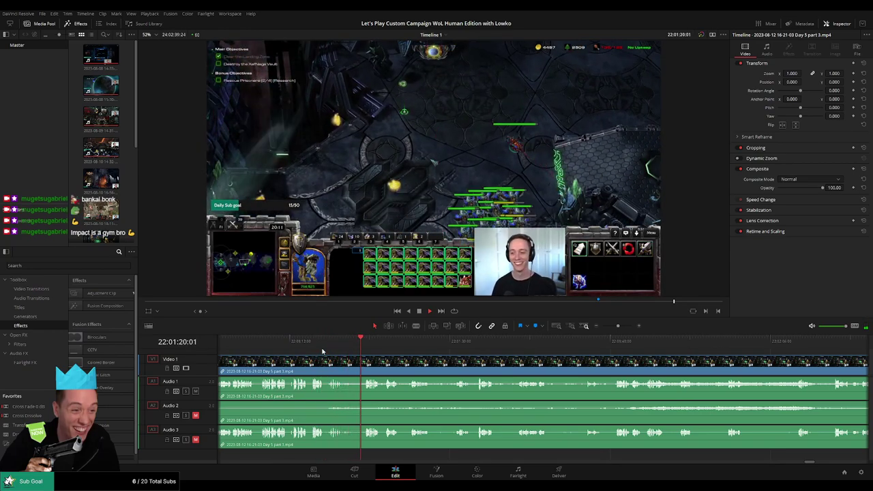
scroll(355, 351, "right", 2)
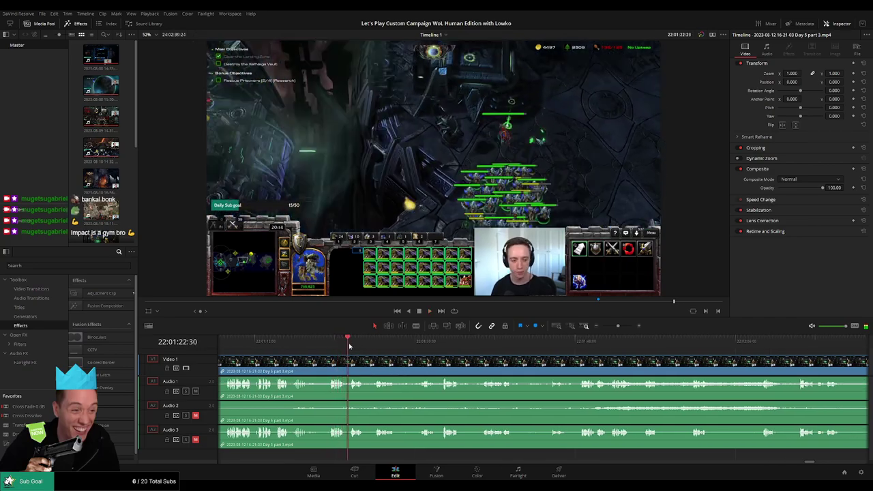
left_click(385, 346)
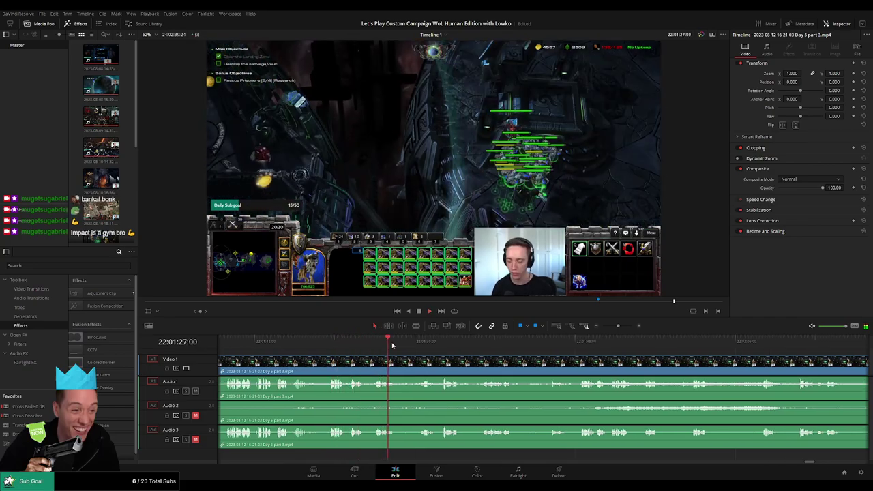
left_click_drag(385, 346, 493, 341)
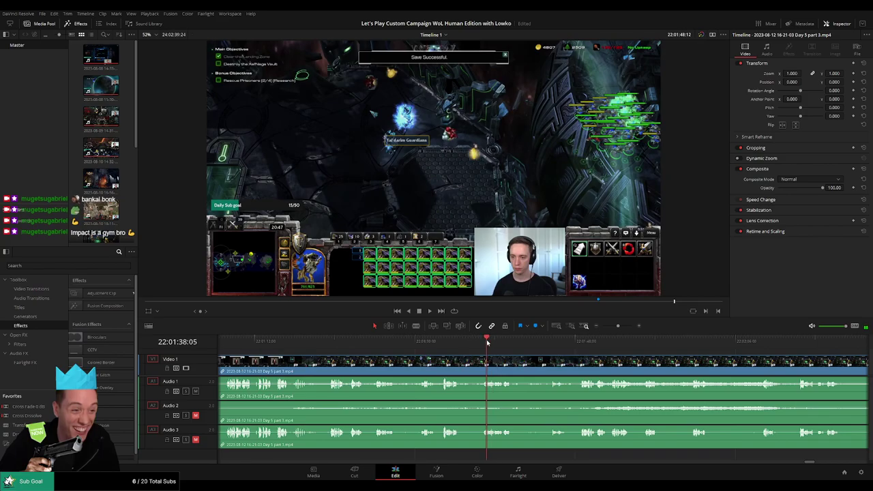
left_click_drag(486, 343, 619, 341)
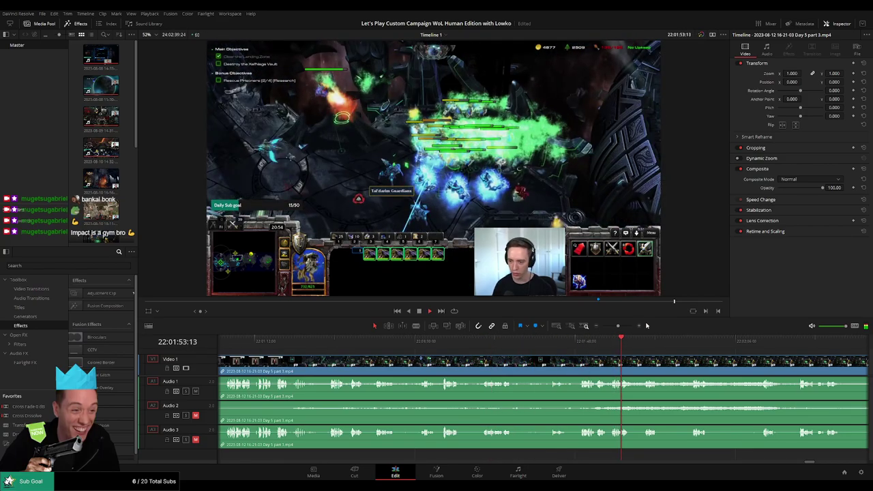
scroll(390, 343, "down", 5, "alt")
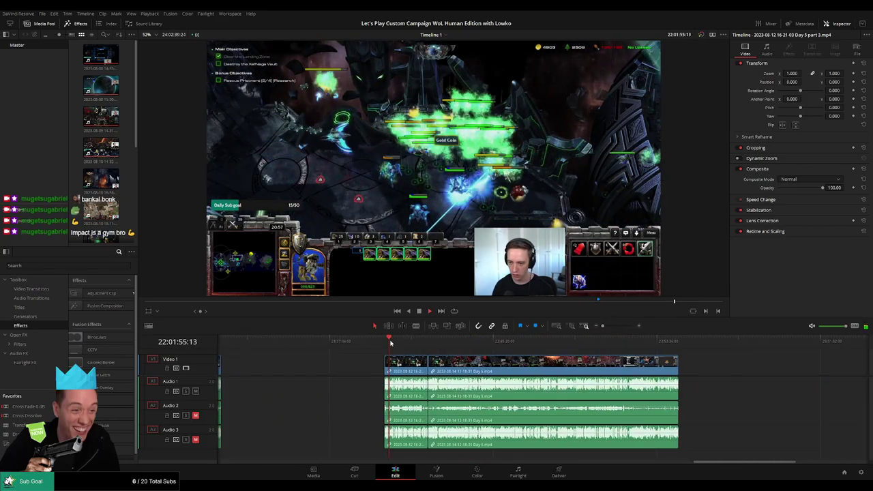
- Ripple-trim the end of Day 5 part 3 at the Day 6 join, closing the gap
left_click_drag(390, 342, 428, 339)
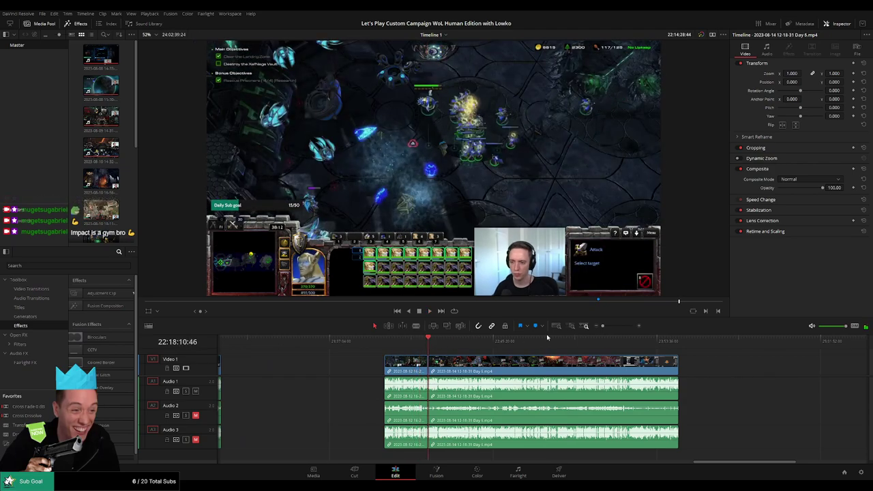
left_click_drag(602, 326, 616, 327)
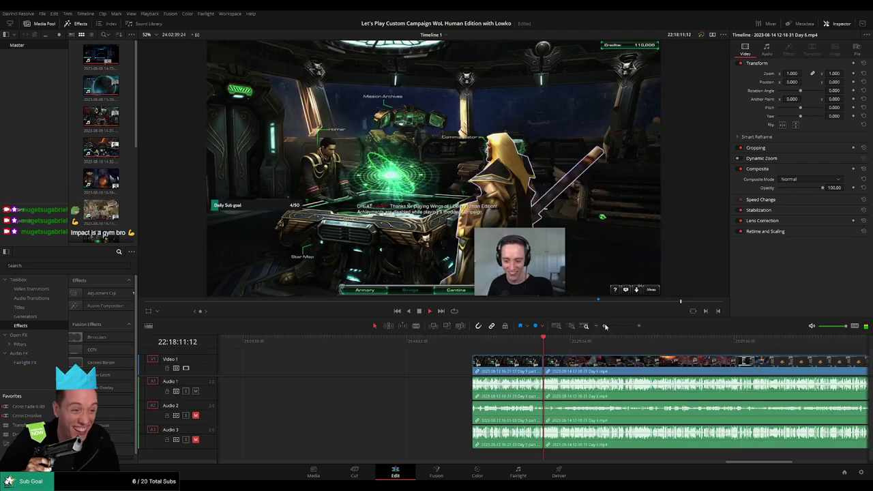
left_click(433, 348)
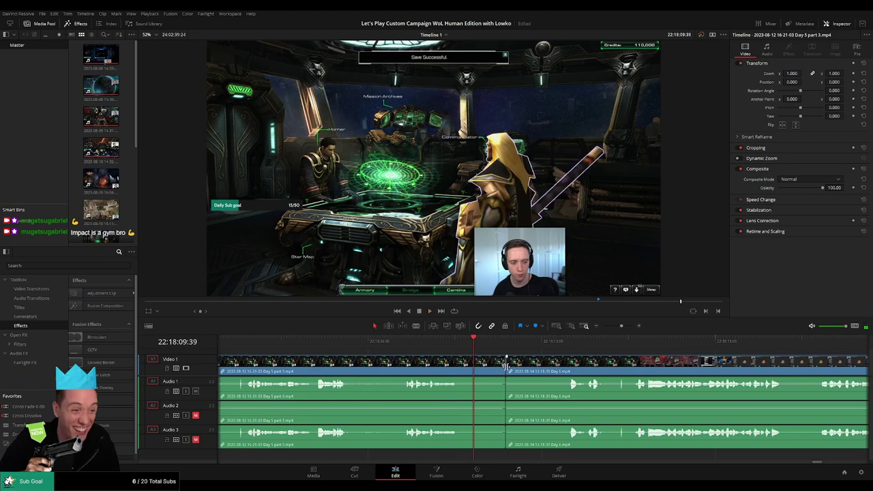
key("shift+comma")
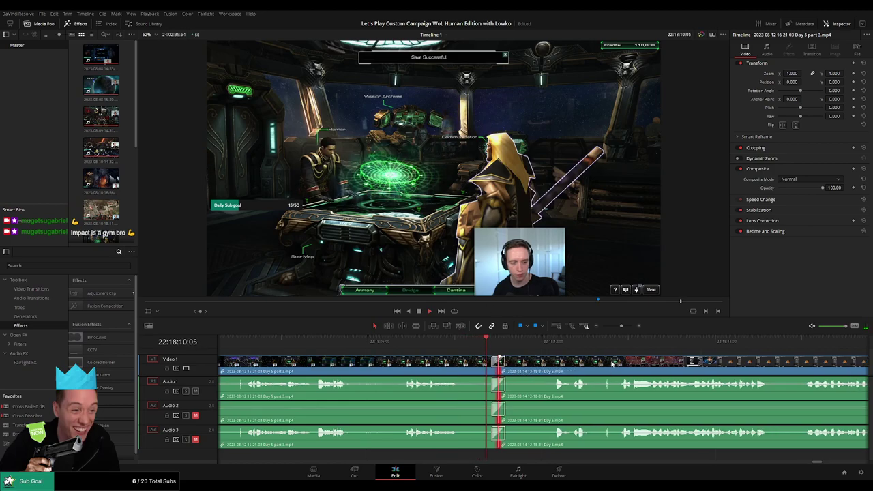
scroll(435, 348, "right", 3)
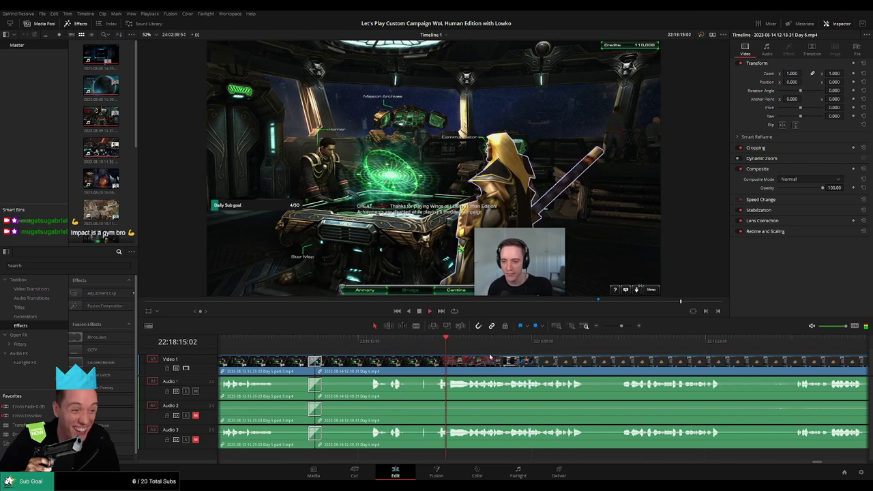
left_click_drag(622, 325, 603, 326)
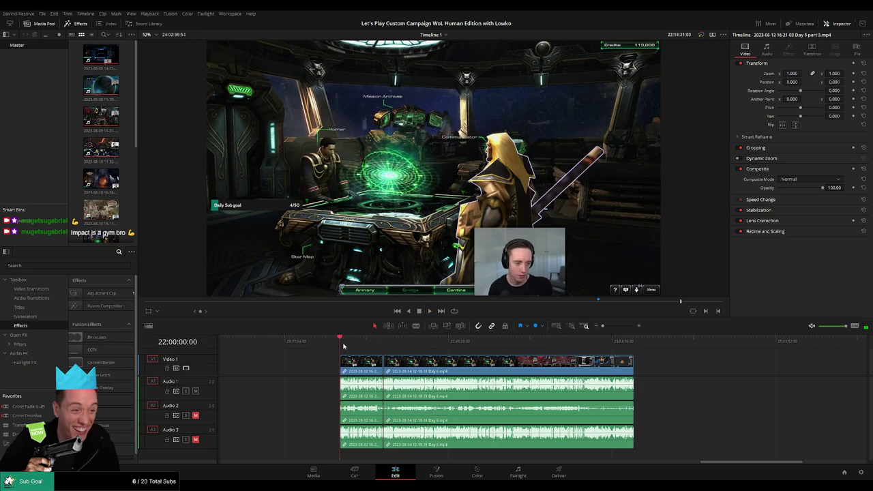
- Scrub back and forth through the Day 6 footage to locate the loud audio stretch
left_click_drag(343, 346, 466, 347)
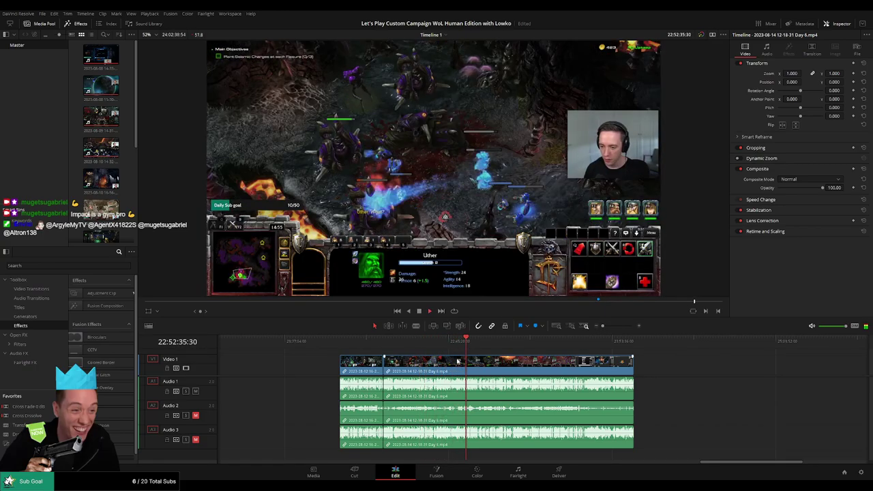
scroll(477, 356, "up", 3)
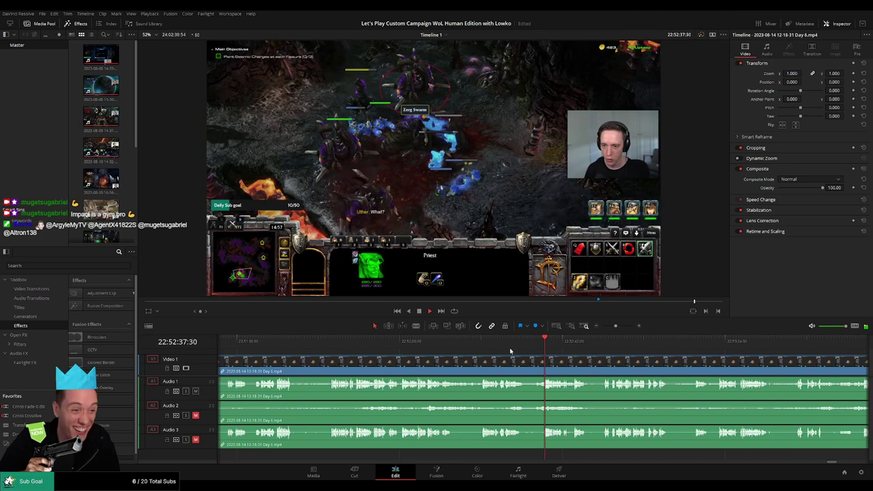
left_click(481, 341)
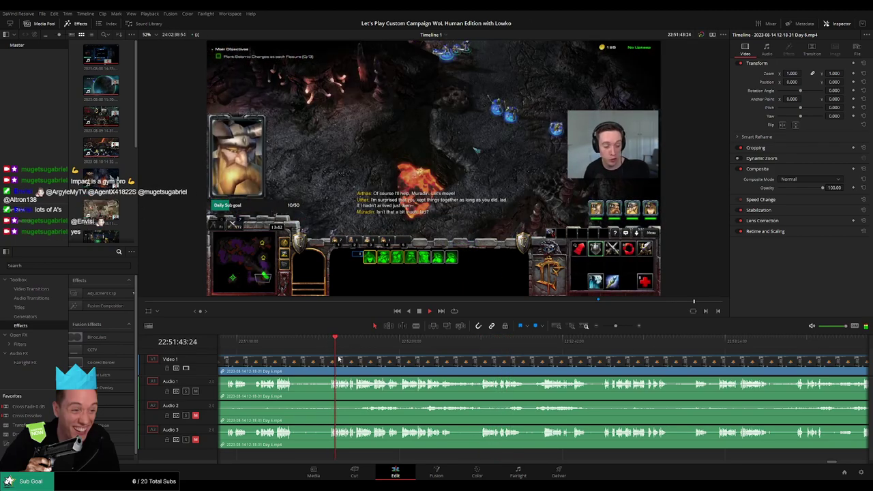
left_click(380, 355)
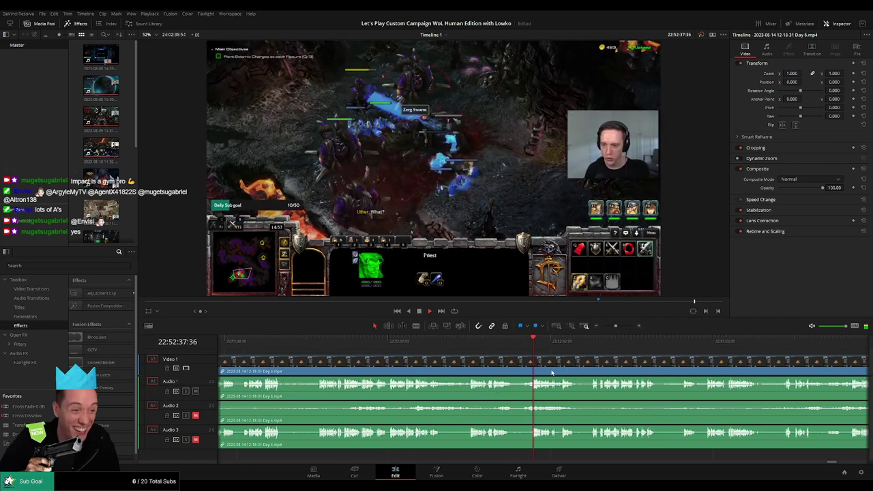
left_click(398, 353)
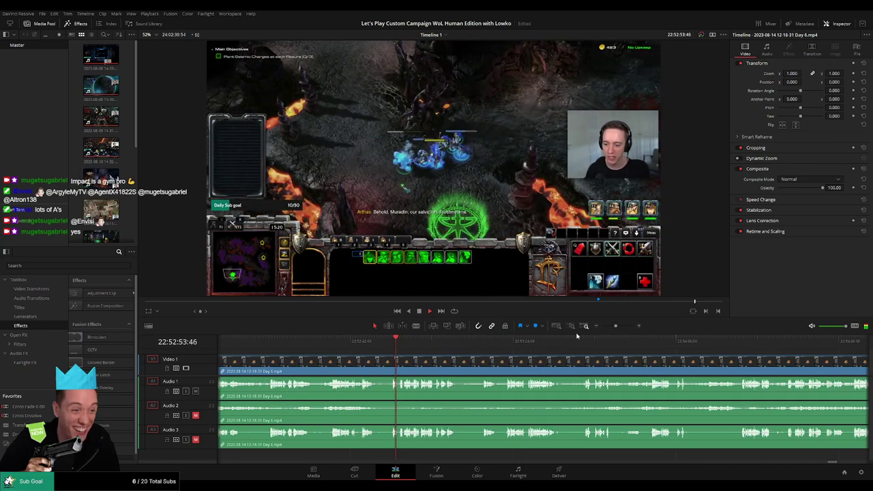
left_click_drag(384, 348, 270, 349)
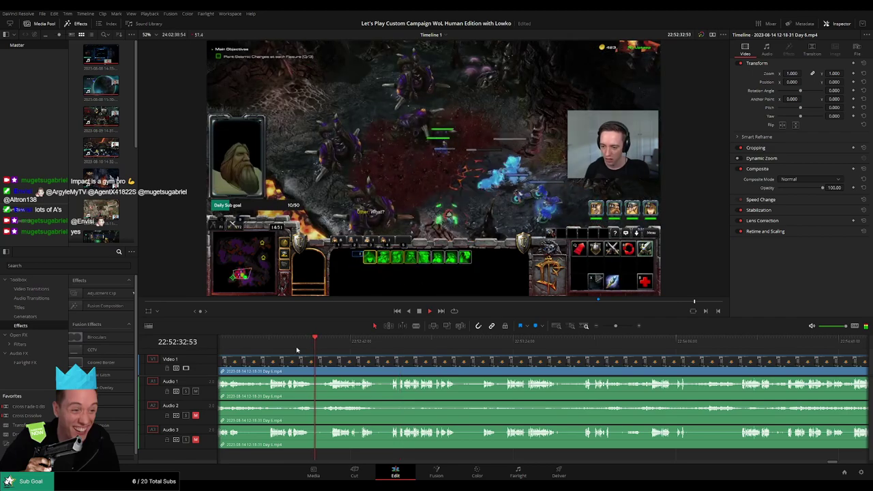
scroll(270, 349, "left", 5)
left_click(355, 341)
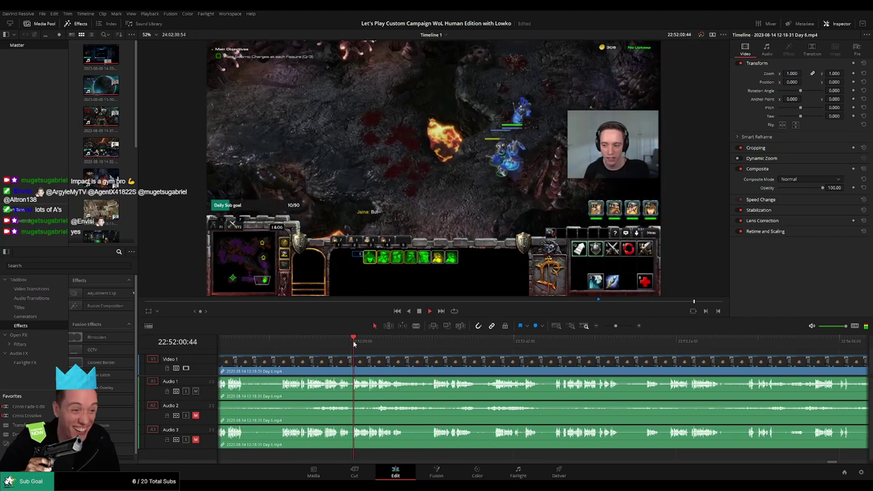
left_click_drag(615, 326, 622, 327)
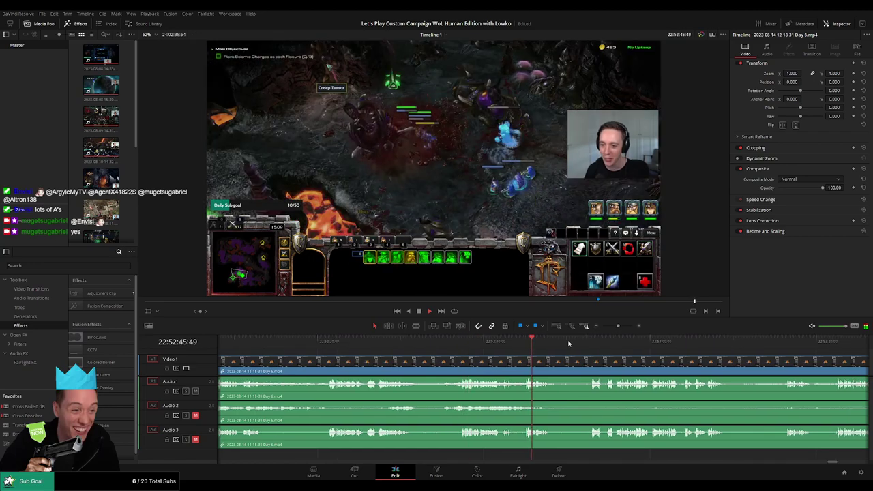
- Preview the footage around 22:52:14 and blade the Day 6 clip at 22:52:20:30
left_click(592, 344)
key("space")
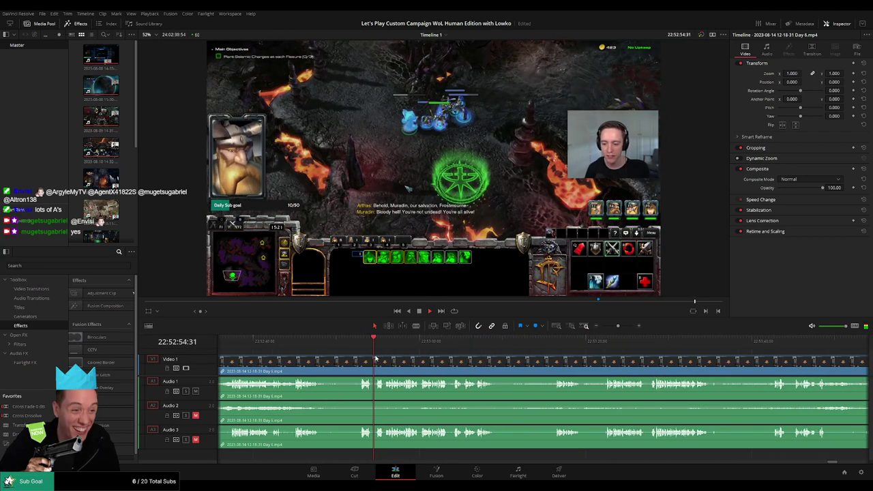
key("space")
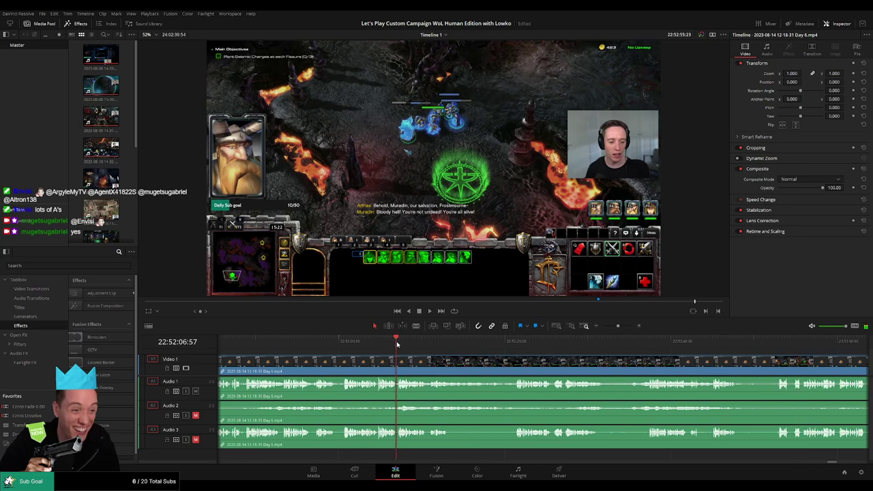
left_click(462, 345)
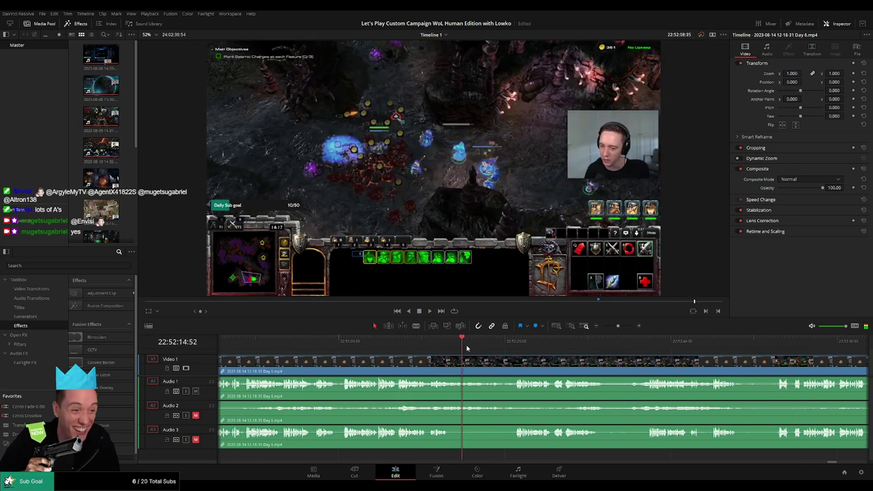
key("space")
left_click_drag(617, 326, 623, 328)
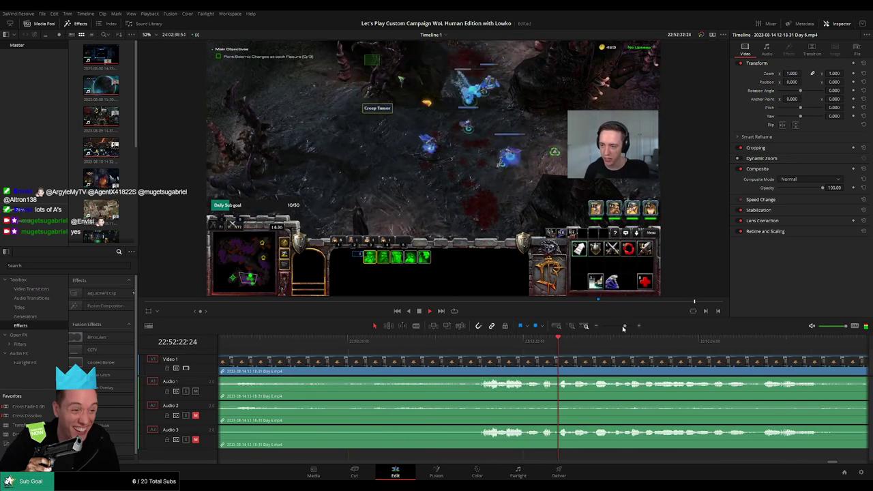
left_click(480, 344)
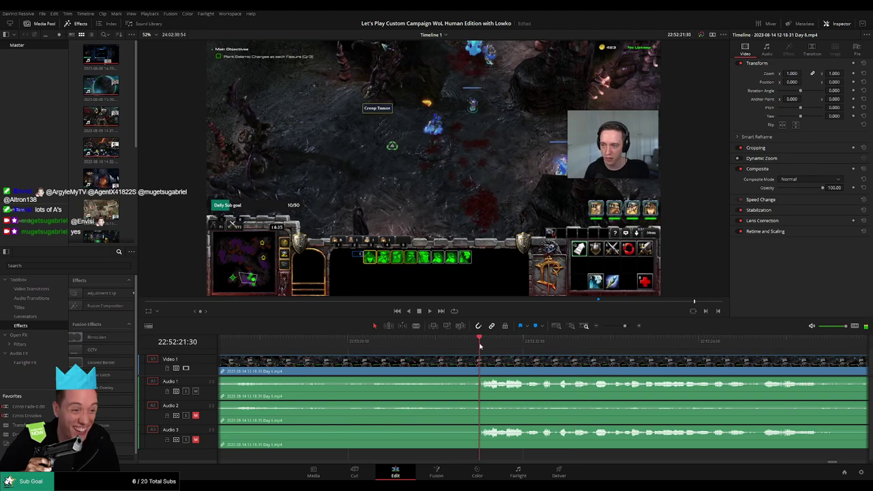
left_click_drag(480, 346, 398, 358)
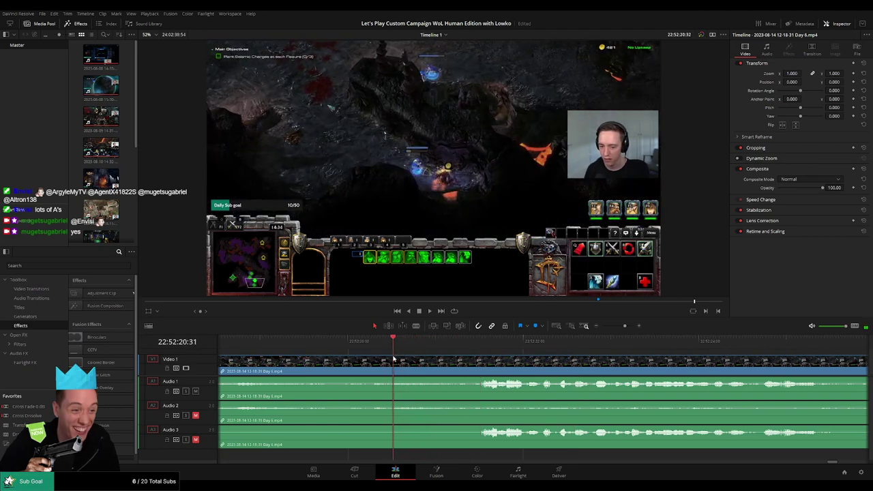
key("ctrl+b")
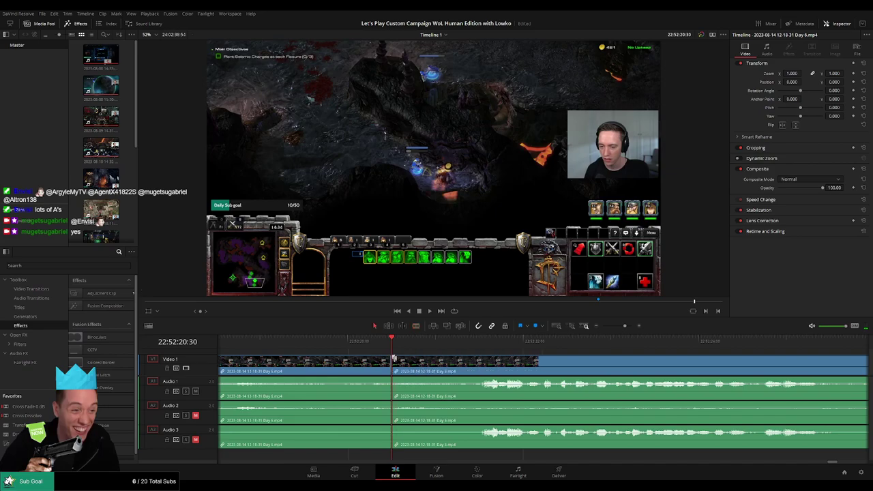
- Add roughly one-second audio fades on both sides of the 22:52:20 cut on Audio 1–3
mouse_move(394, 359)
left_mouse_down()
mouse_move(466, 358)
mouse_move(407, 365)
left_mouse_up()
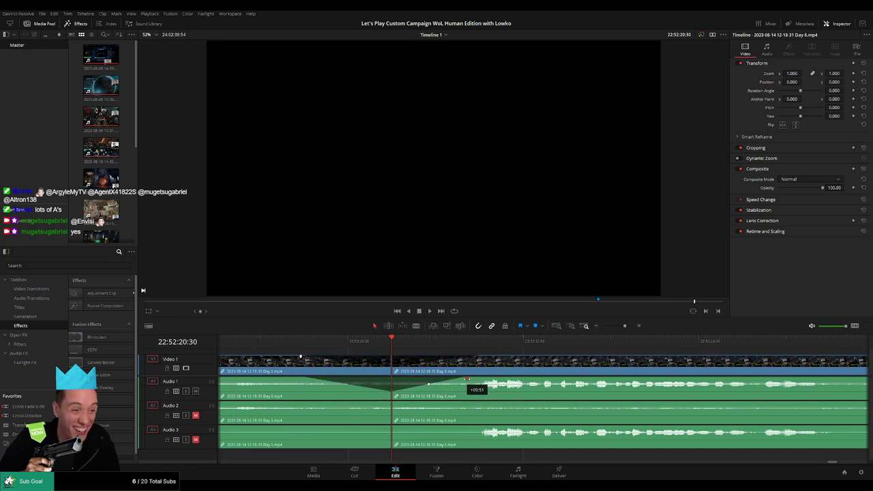
left_click_drag(479, 380, 480, 380)
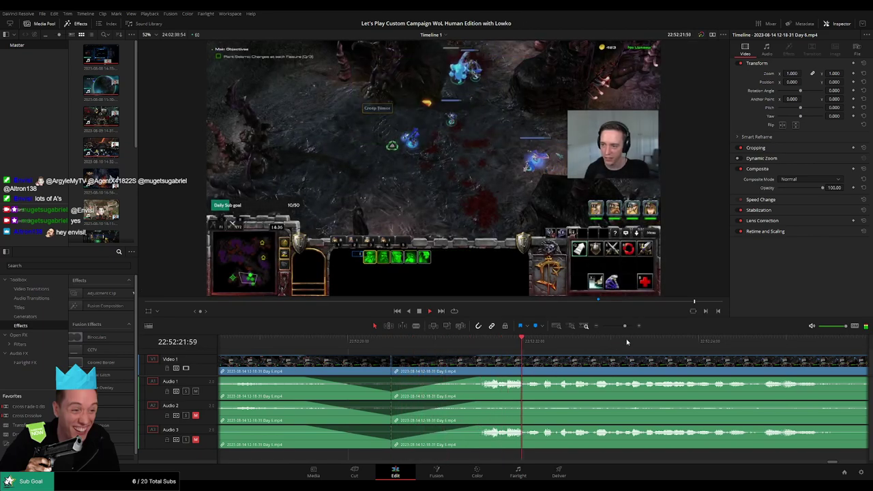
left_click_drag(621, 326, 602, 325)
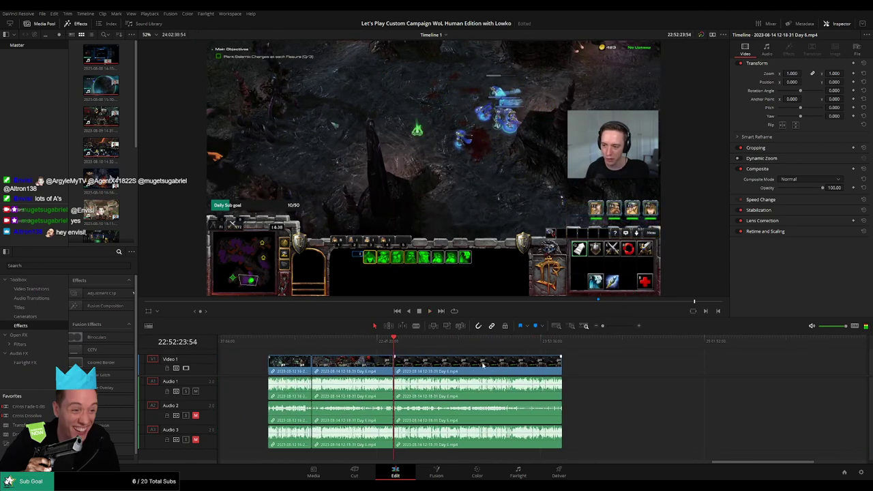
key("Home")
left_click_drag(401, 346, 286, 346)
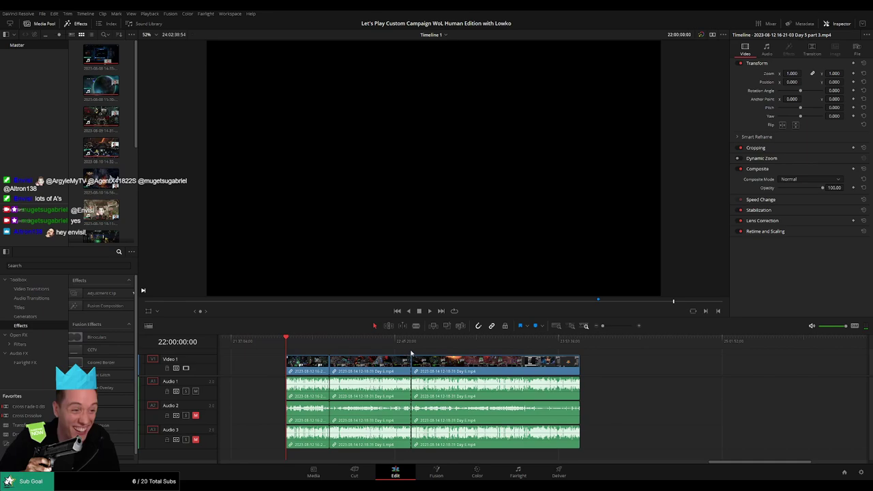
- Park the playhead at 24:00:00:00 and snap the Day 6 clip's start to it
scroll(409, 348, "right", 10)
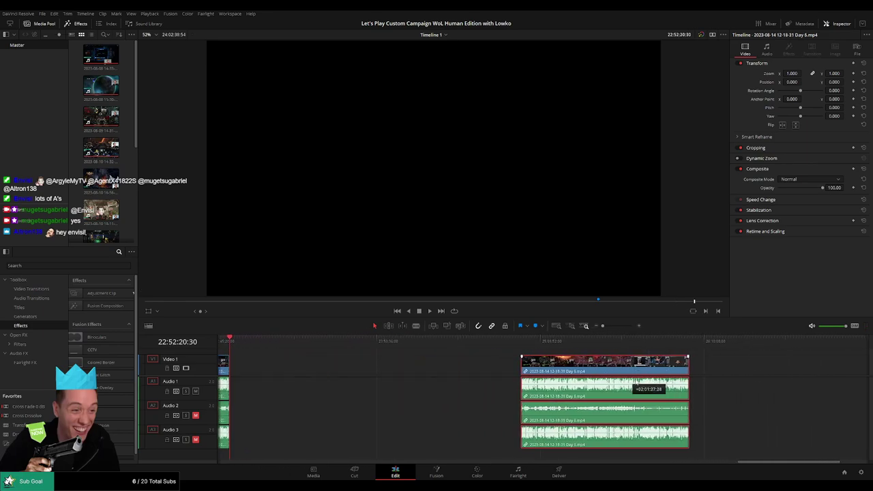
left_click(268, 357)
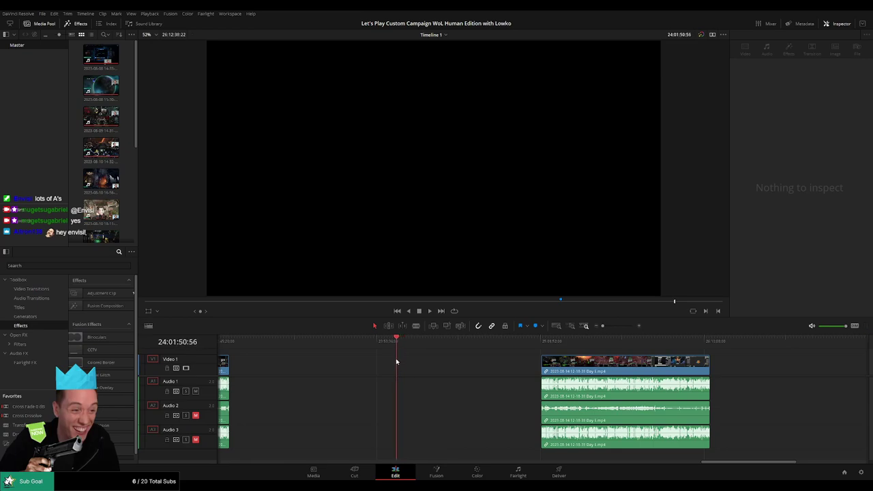
left_click_drag(395, 362, 392, 361)
left_click_drag(571, 370, 422, 368)
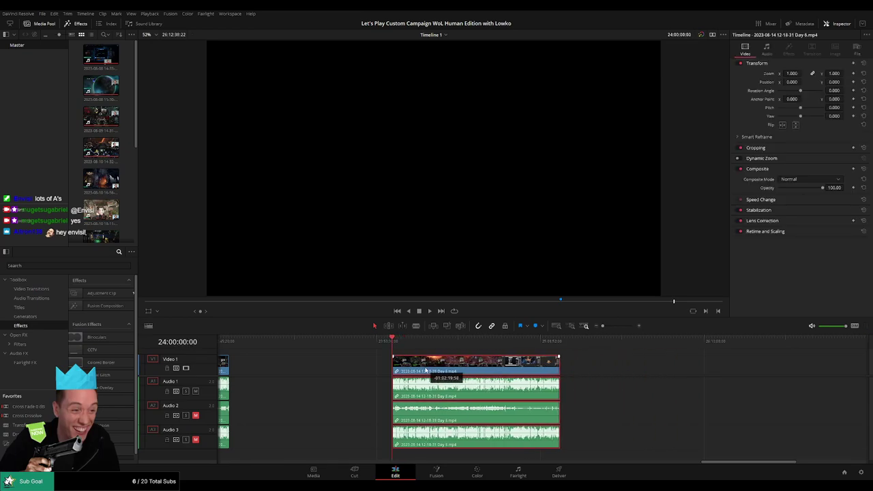
key("space")
left_click(450, 353)
scroll(409, 351, "right", 3)
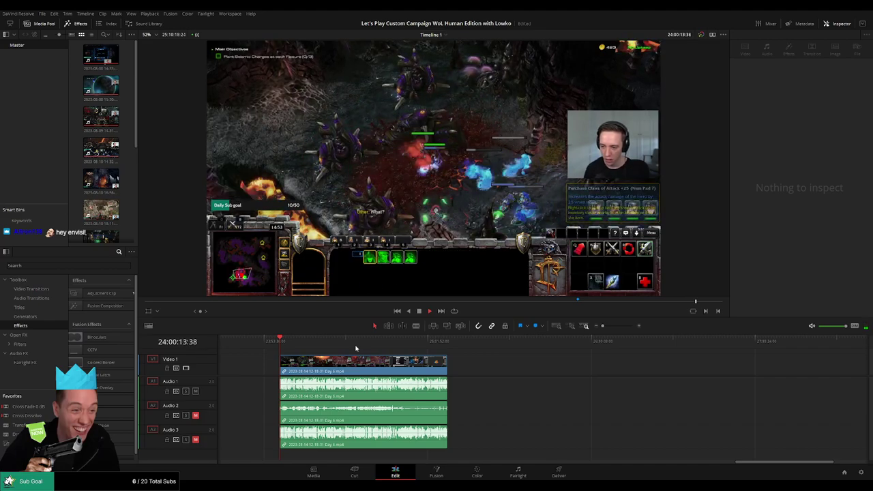
left_click_drag(600, 332, 607, 327)
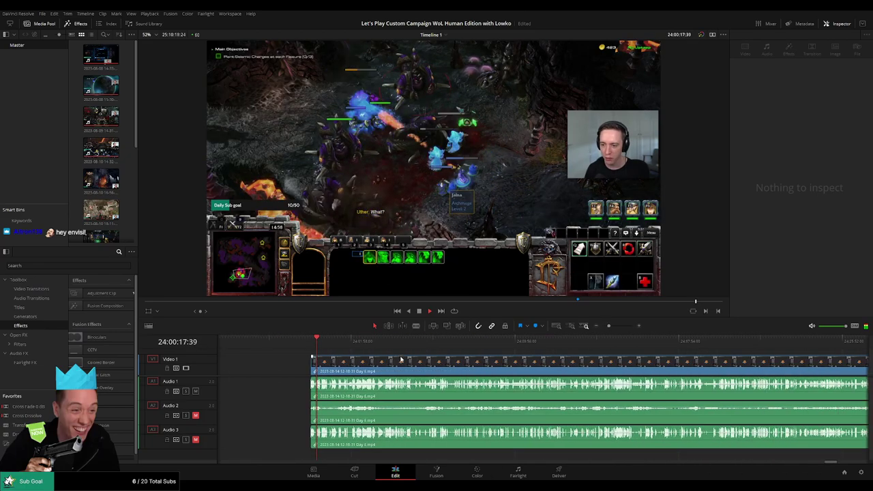
- Skim the Day 6 game footage past the lava scene, zooming in on the later stretch
left_click(320, 358)
left_click_drag(310, 341, 570, 352)
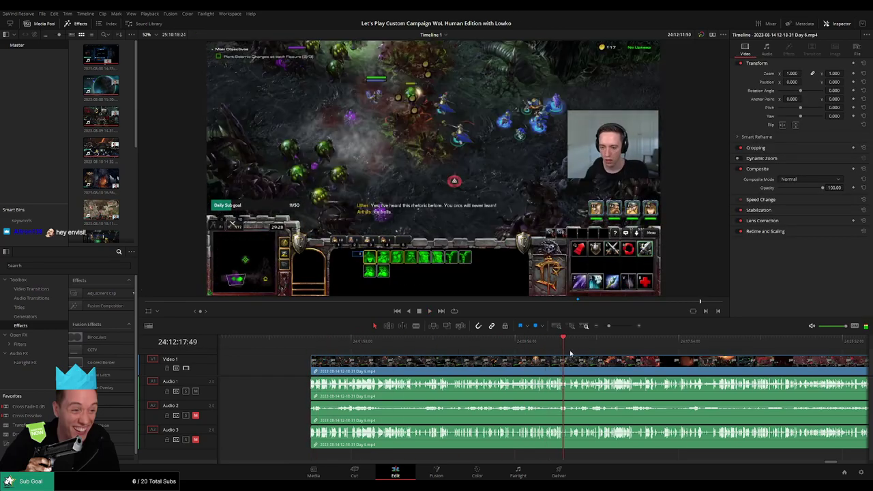
left_click(390, 341)
scroll(390, 356, "down", 5)
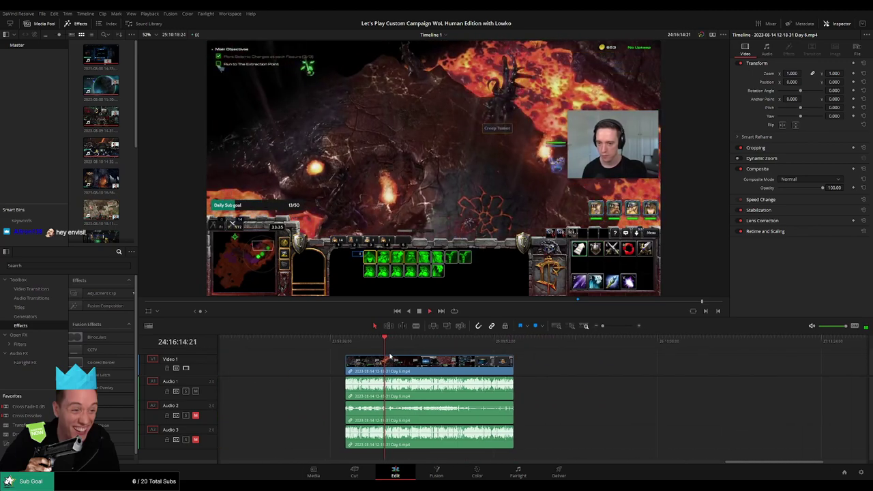
left_click_drag(390, 356, 467, 348)
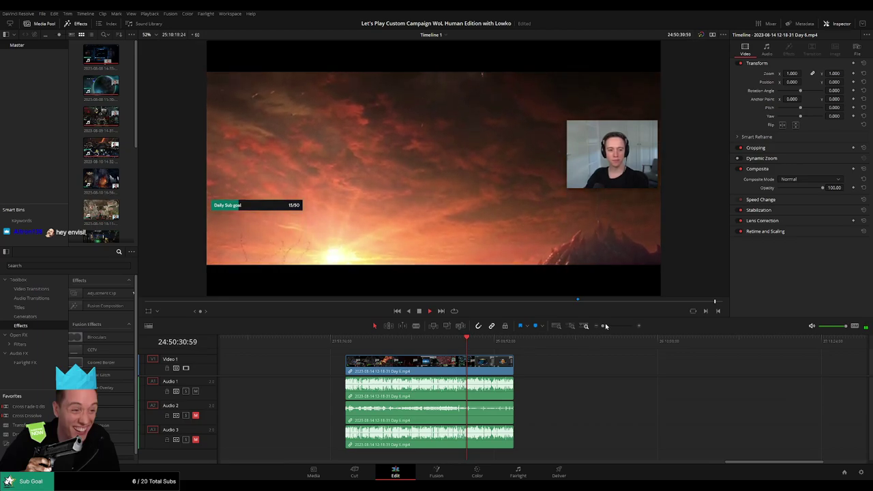
mouse_move(605, 326)
left_mouse_down()
mouse_move(614, 325)
mouse_move(586, 346)
mouse_move(676, 341)
left_mouse_up()
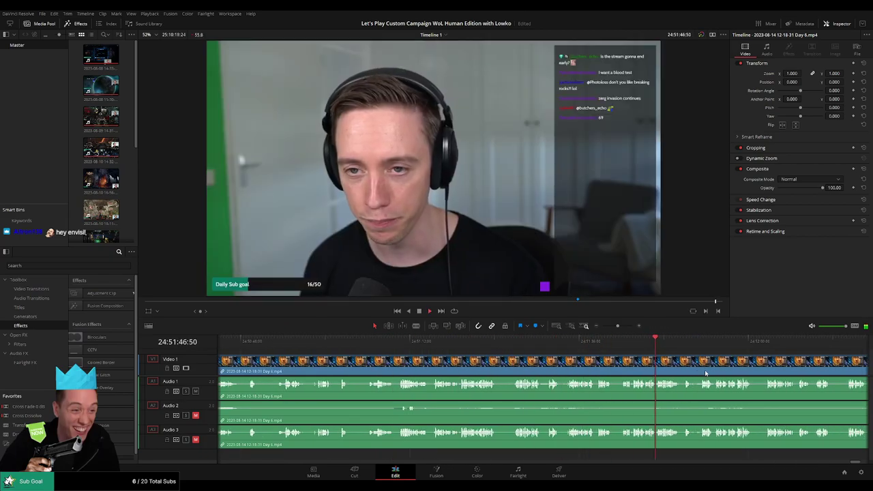
- Jump through the facecam and Photoshop screen-share footage to the StarCraft portrait frame
left_click_drag(350, 341, 458, 351)
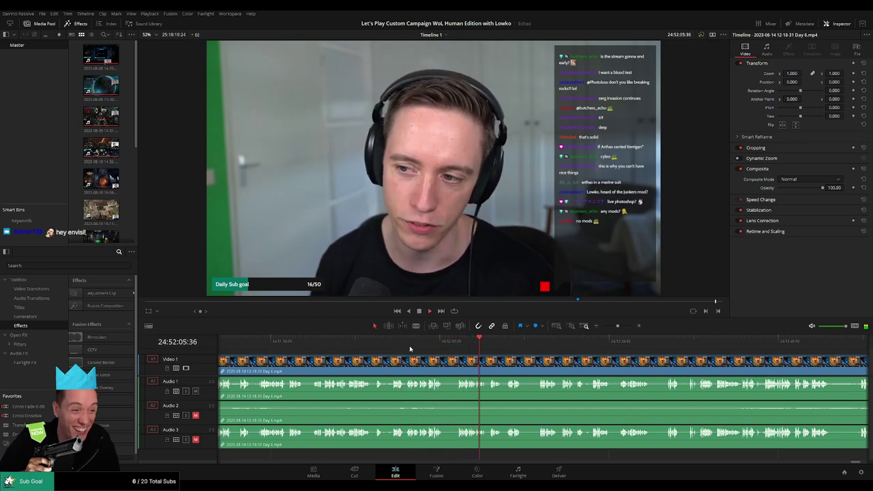
left_click(506, 346)
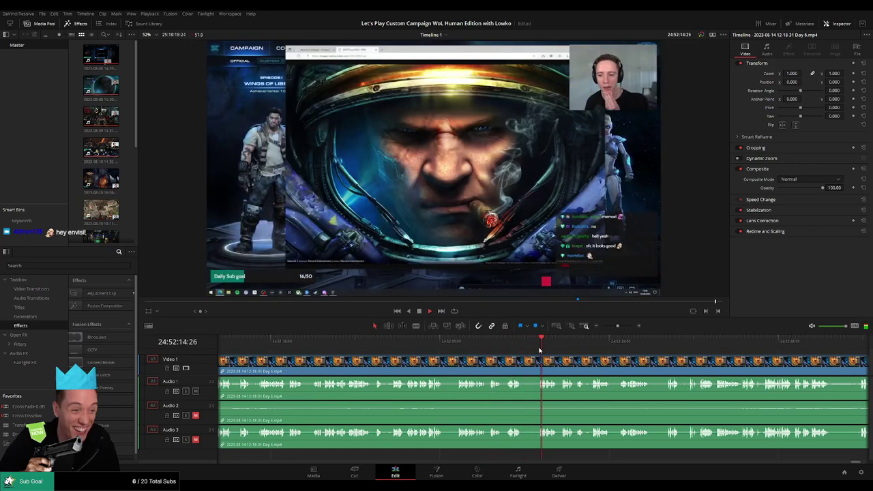
left_click_drag(619, 327, 604, 327)
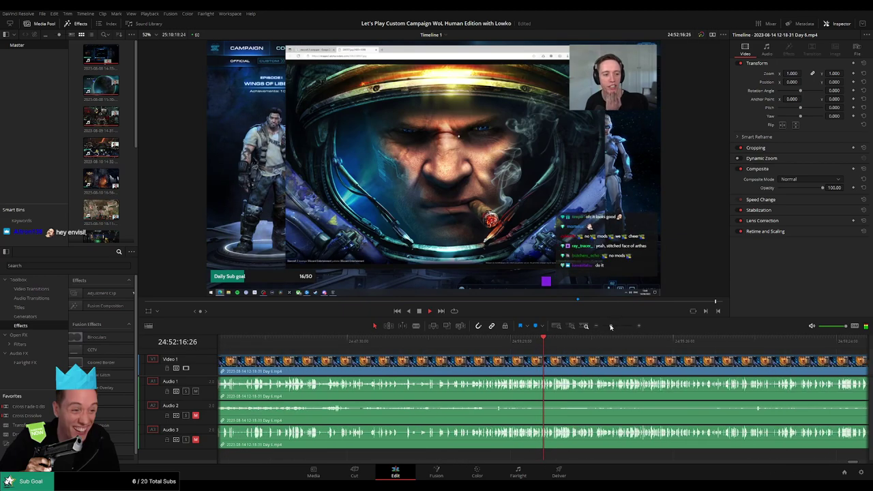
left_click(554, 344)
left_click(585, 346)
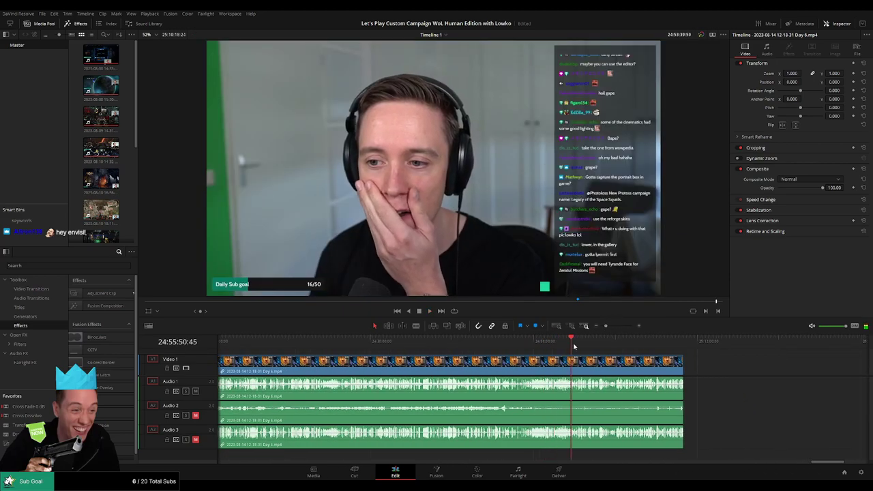
left_click(591, 346)
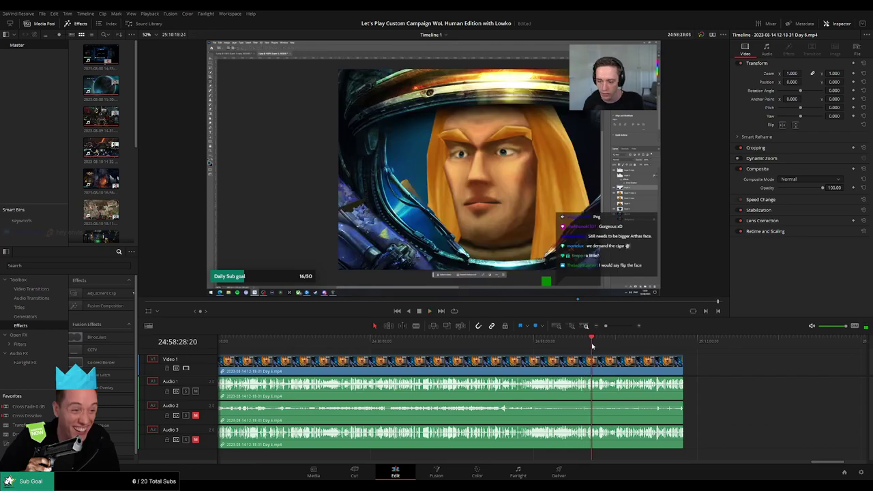
scroll(457, 347, "right", 3)
left_click(463, 347)
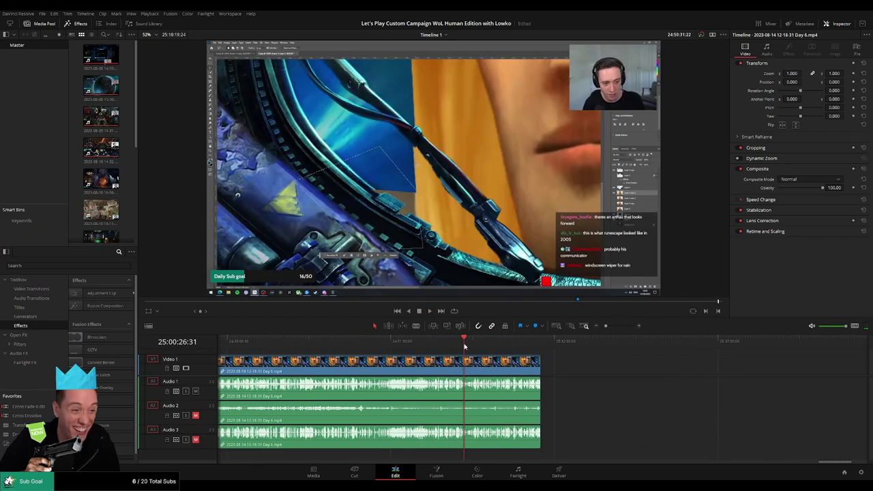
left_click(487, 347)
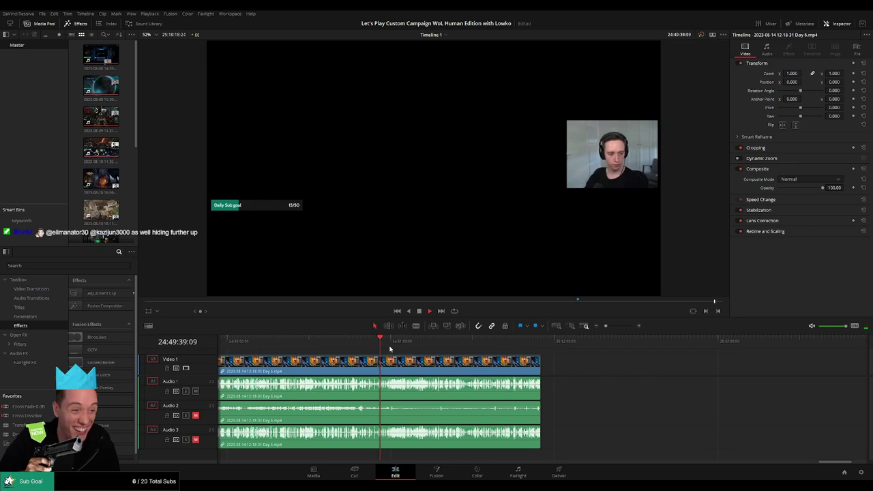
- Zoom in and scrub forward into the webcam talking footage
left_click_drag(607, 325, 614, 325)
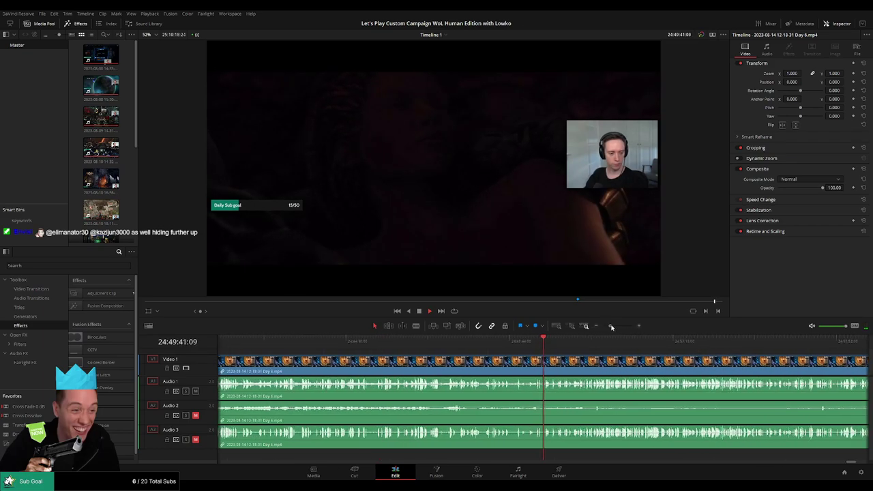
scroll(489, 373, "right", 3)
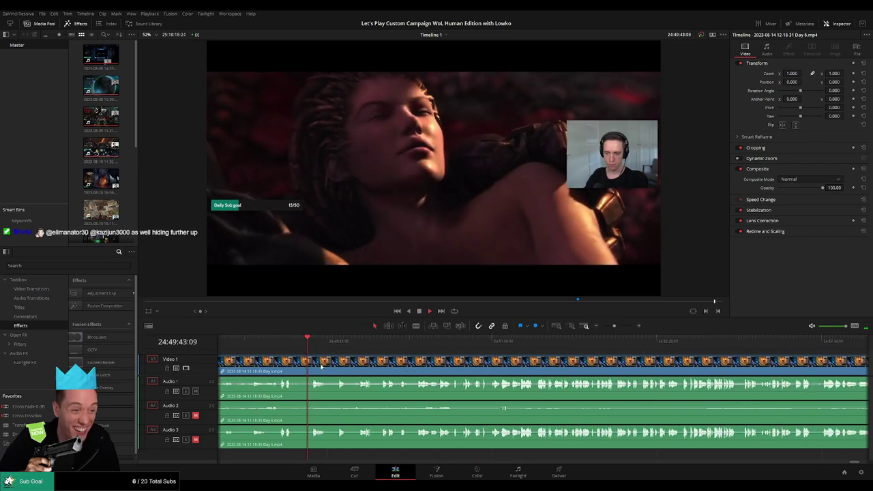
left_click(366, 346)
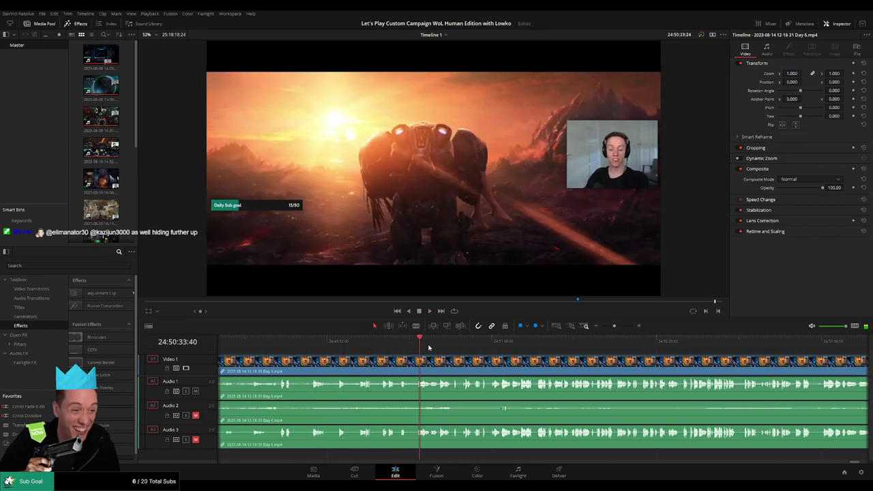
left_click_drag(365, 345, 551, 350)
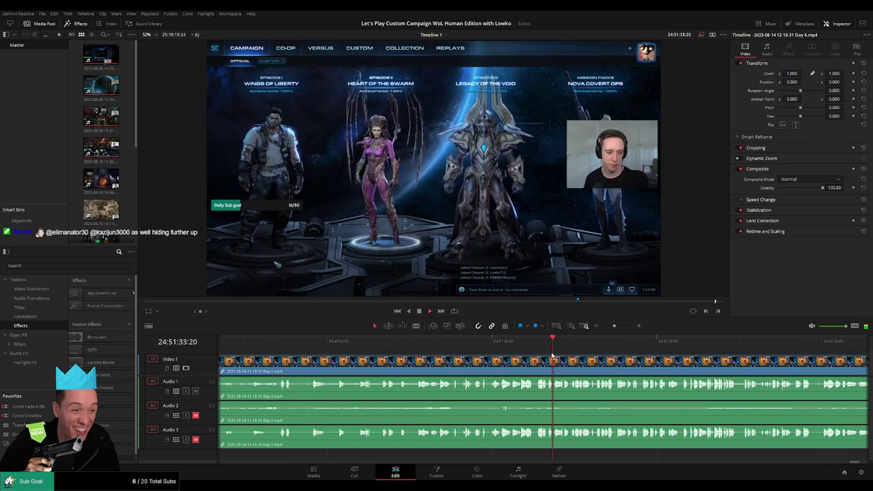
scroll(396, 356, "right", 5)
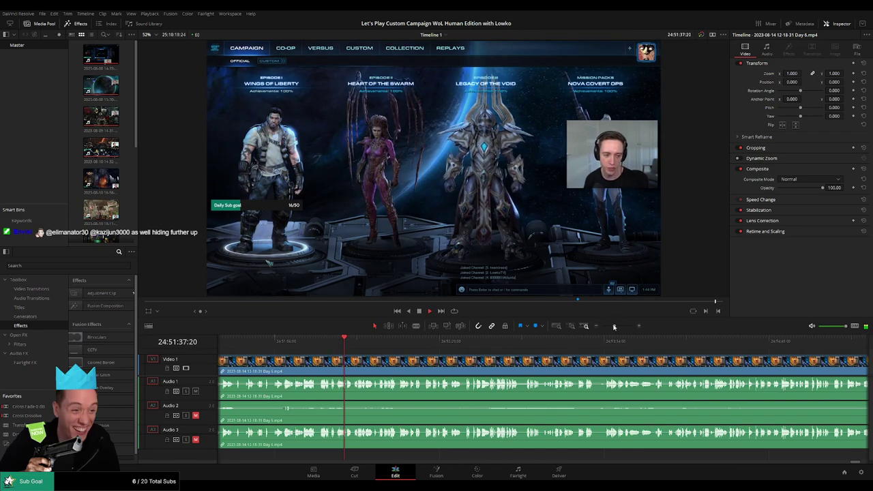
left_click_drag(614, 328, 619, 327)
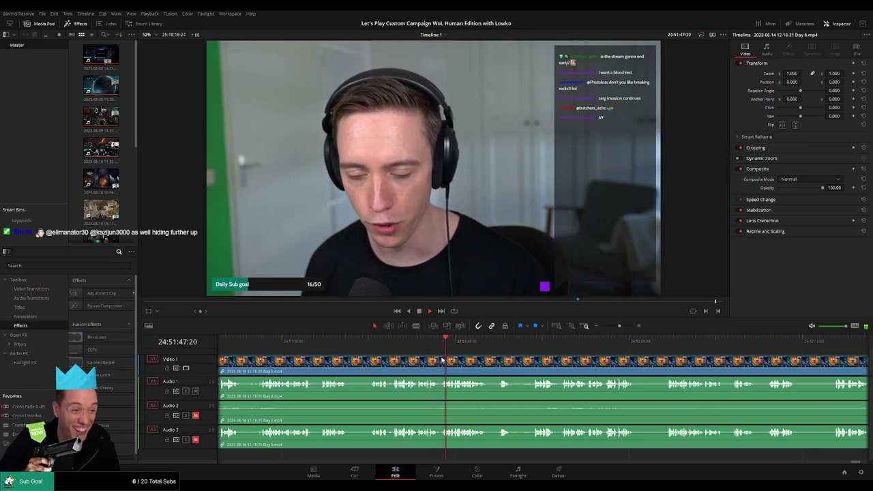
- Nudge the playhead back and forth and park it at 24:52:09:00
scroll(486, 376, "left", 3)
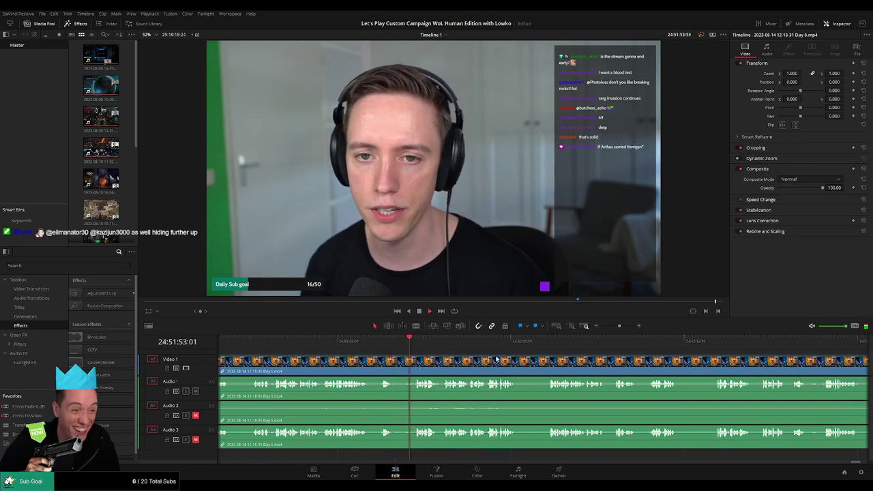
mouse_move(619, 326)
left_mouse_down()
mouse_move(602, 326)
mouse_move(619, 326)
left_mouse_up()
scroll(346, 349, "right", 3)
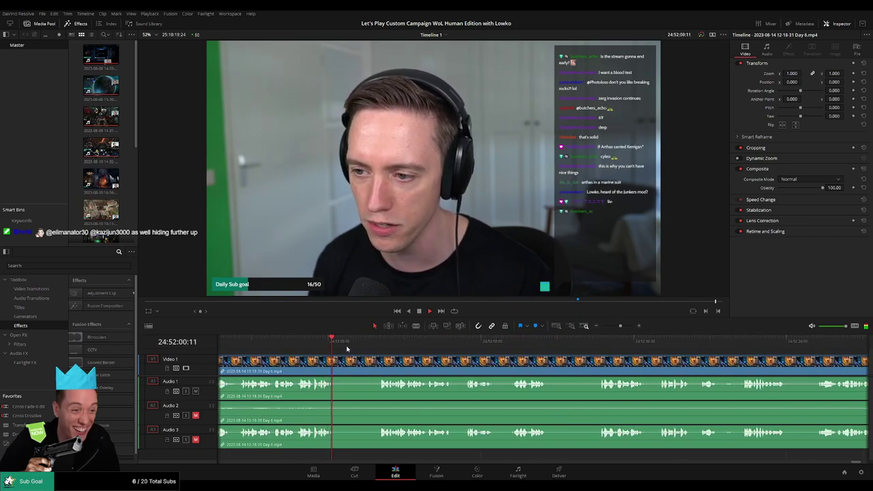
left_click(376, 344)
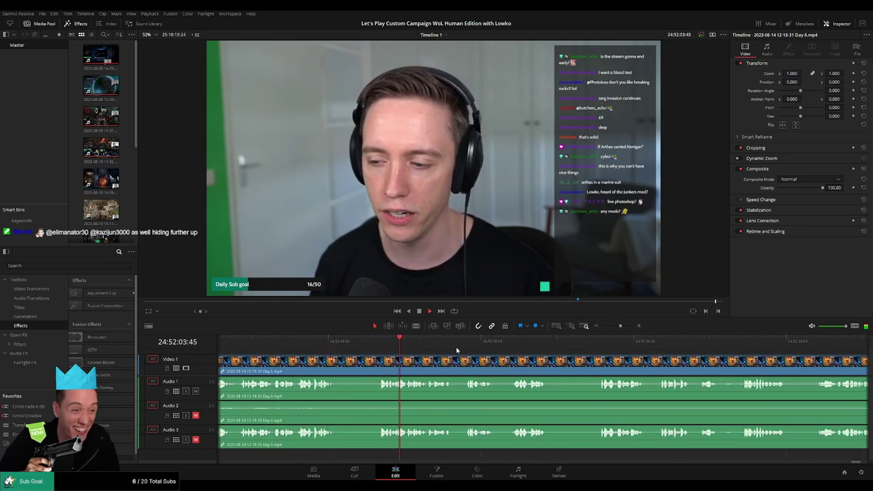
scroll(423, 351, "right", 2)
scroll(382, 352, "right", 2)
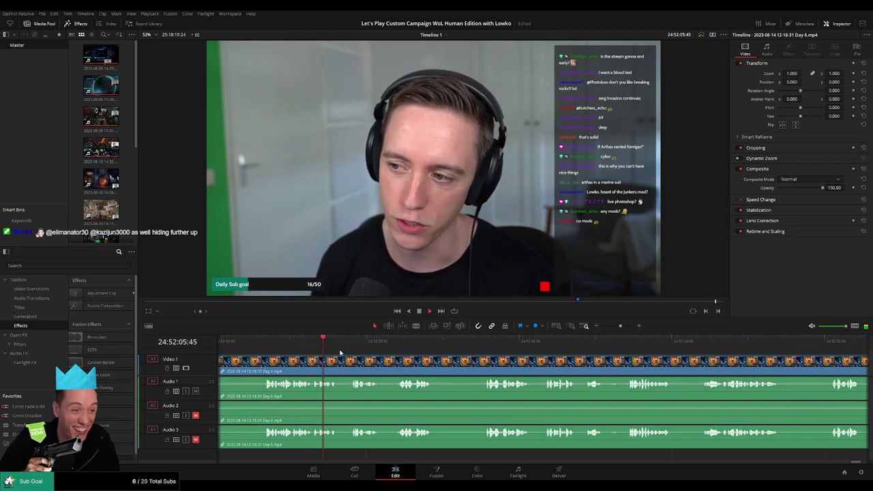
left_click(392, 349)
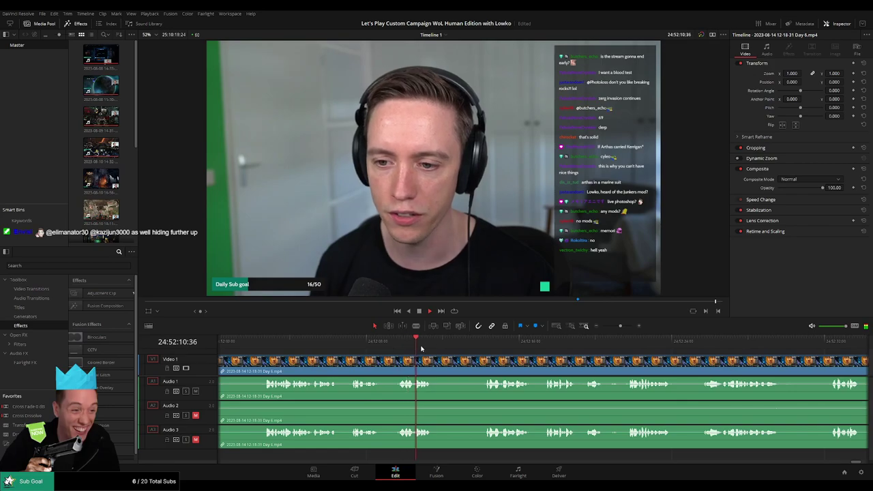
left_click(360, 343)
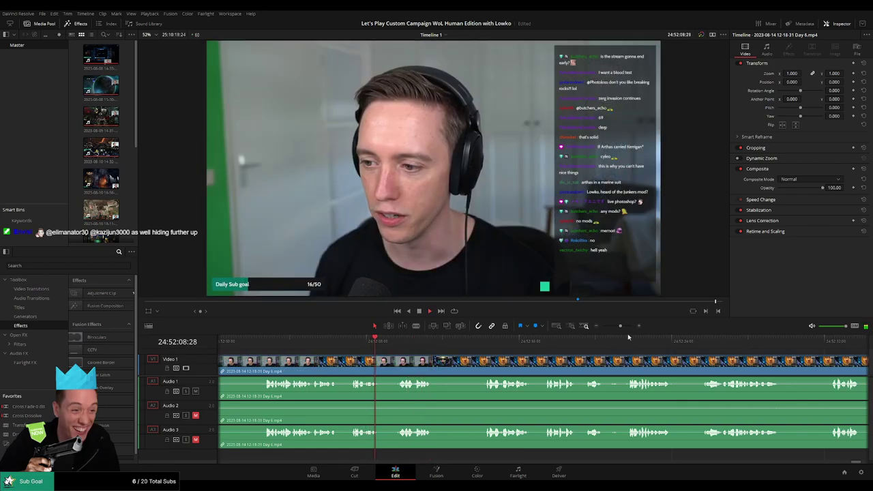
scroll(627, 336, "up", 3)
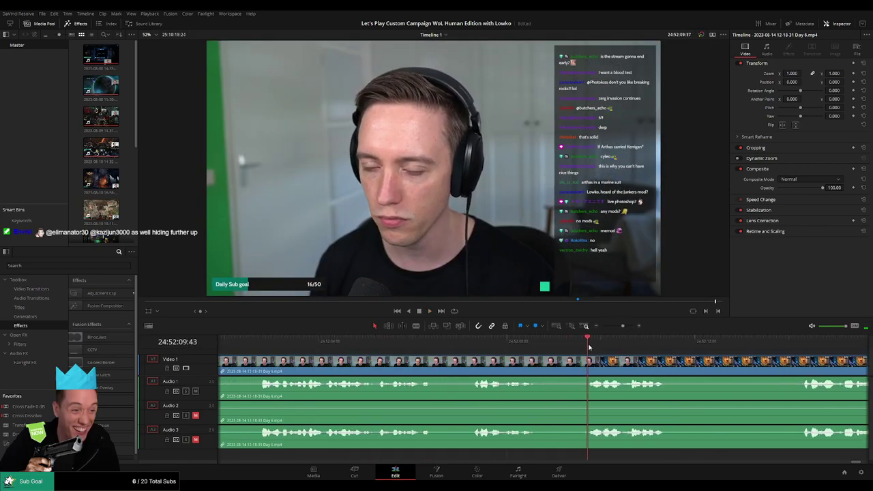
left_click_drag(590, 347, 556, 349)
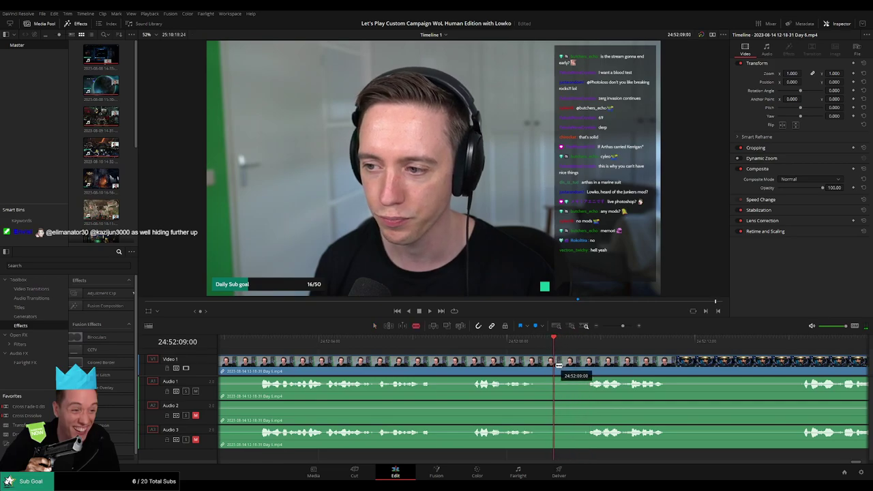
- Blade all tracks at 24:52:09:00 and trim the start of the following clip
key("ctrl+b")
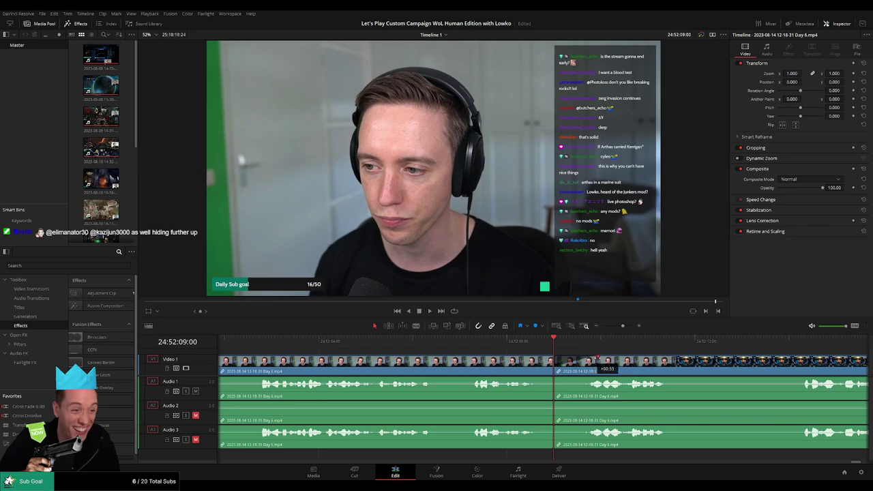
left_click_drag(602, 357, 598, 360)
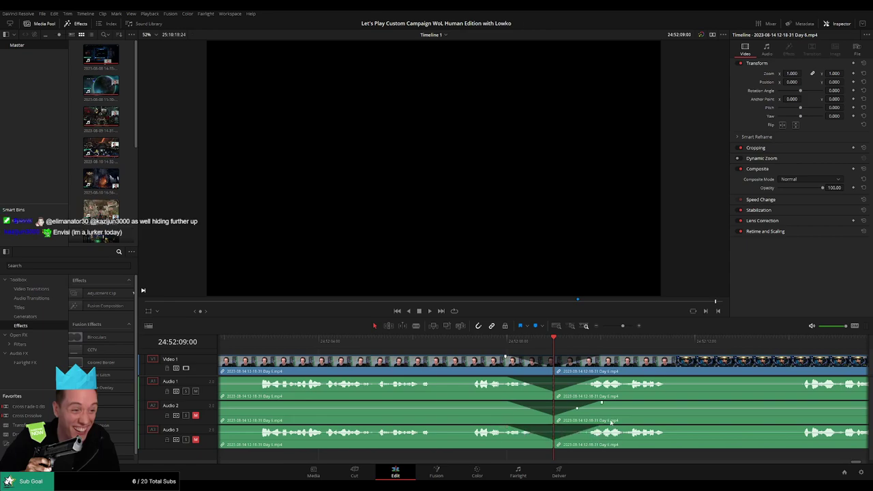
scroll(634, 382, "down", 5)
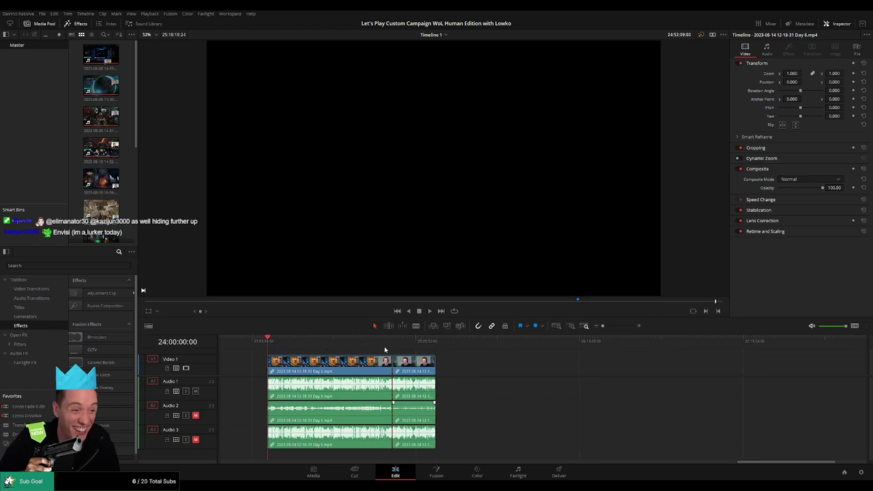
- Snap the post-cut Day 6 footage to start at 26:00:00 and play it back
scroll(401, 350, "right", 3)
left_click_drag(313, 363, 535, 363)
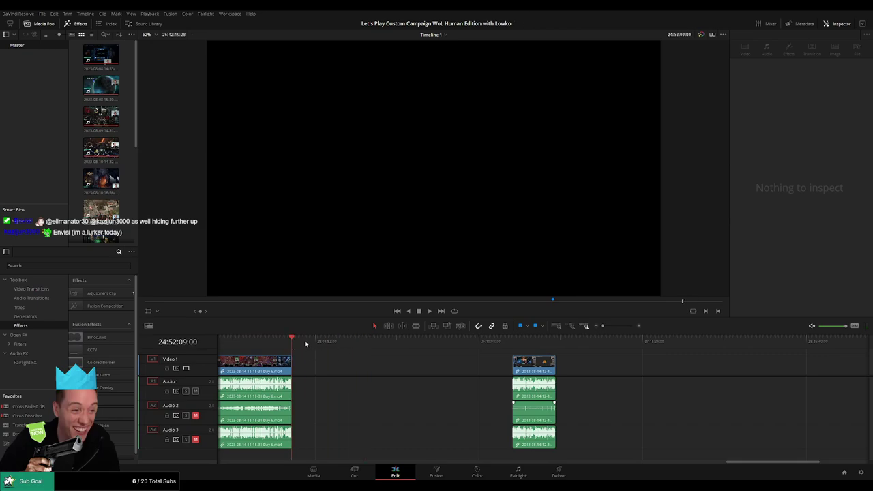
left_click_drag(425, 357, 454, 359)
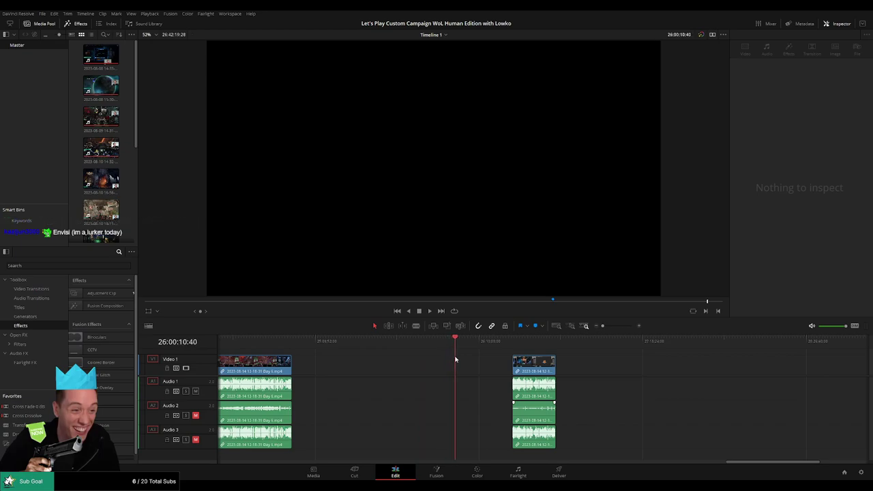
scroll(475, 359, "up", 2)
scroll(544, 347, "up", 3)
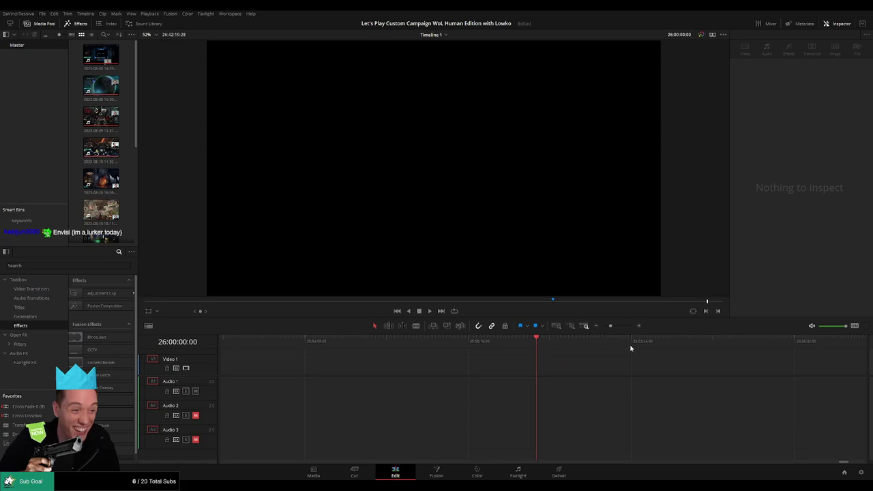
scroll(630, 348, "down", 3)
left_click_drag(625, 369, 569, 368)
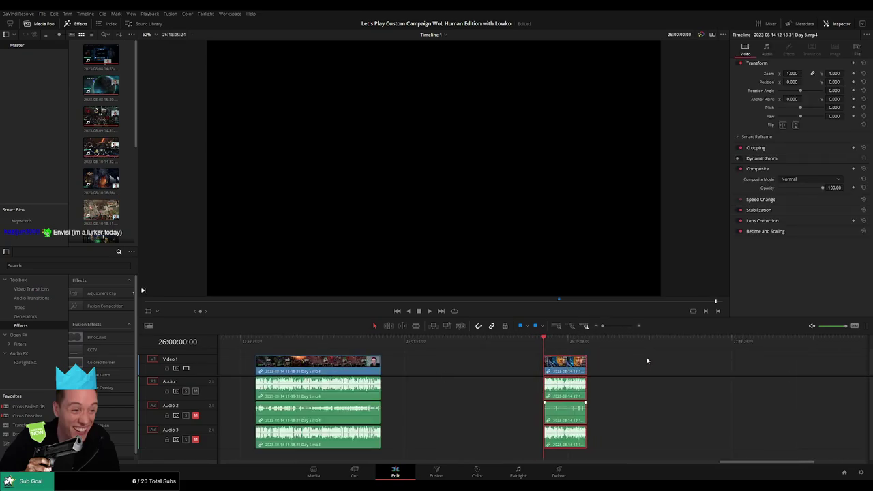
key("space")
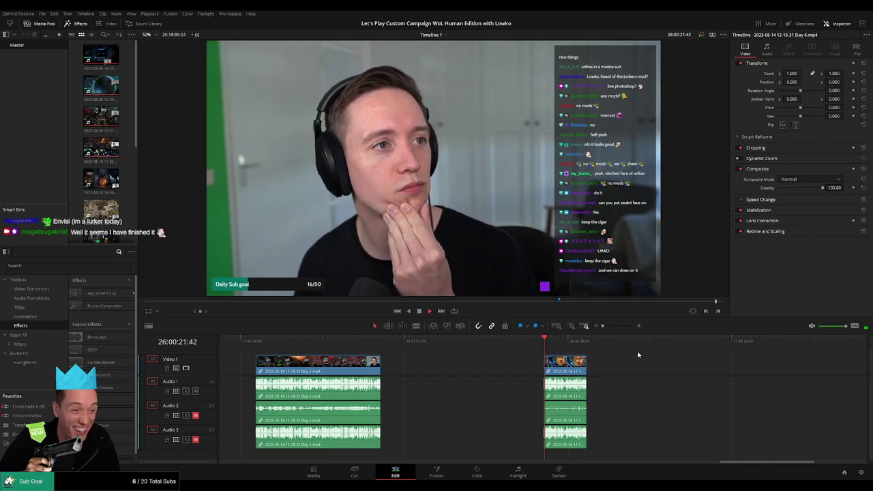
left_click_drag(602, 325, 609, 330)
scroll(662, 371, "right", 5)
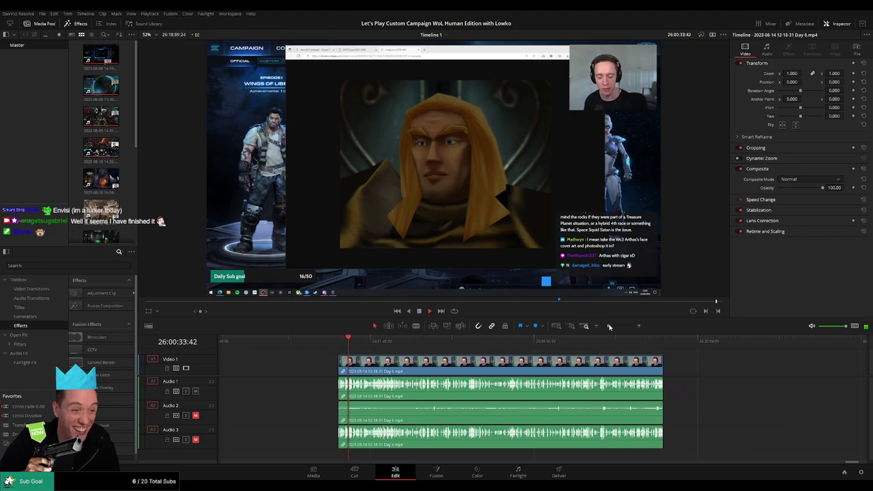
left_click_drag(609, 327, 614, 329)
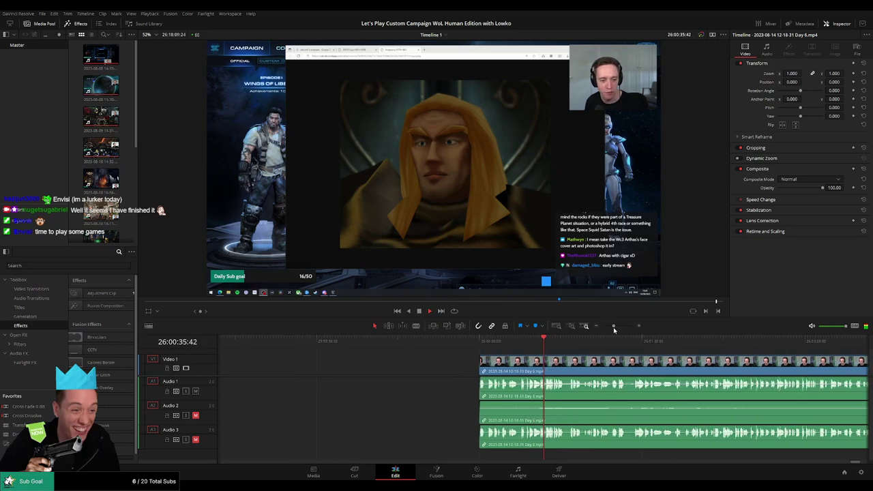
scroll(411, 374, "right", 5)
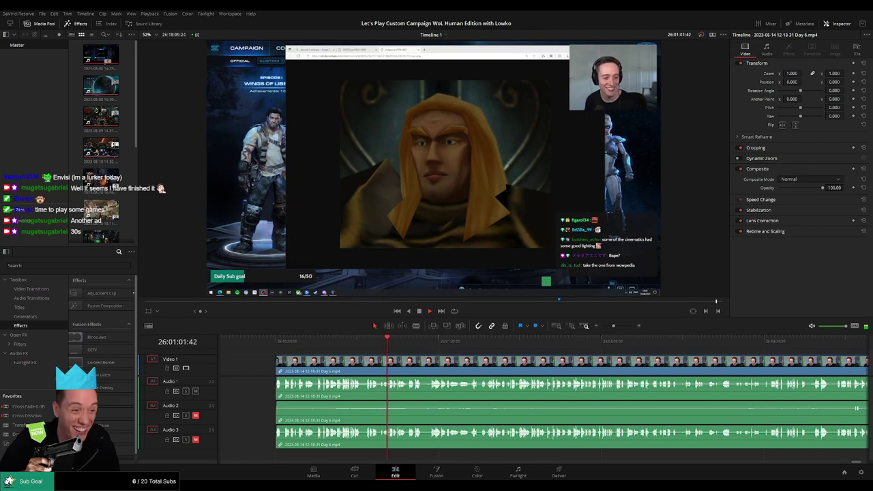
scroll(409, 353, "right", 3)
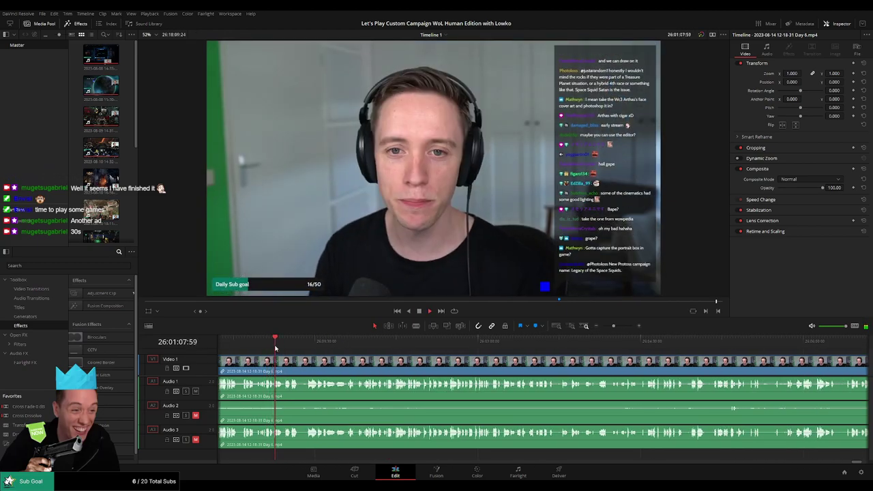
- Skim past the wiki page and webcam scenes to the blond character's portrait cutout in Photoshop
left_click_drag(281, 349, 304, 348)
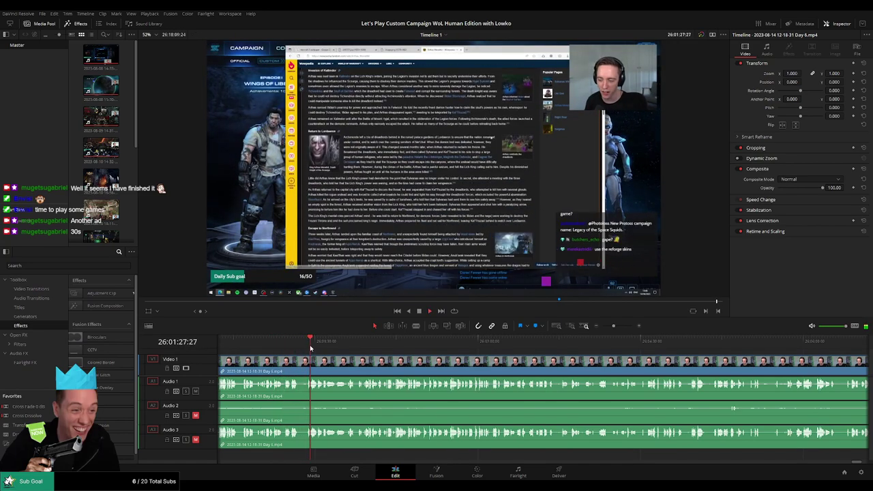
left_click_drag(328, 348, 359, 347)
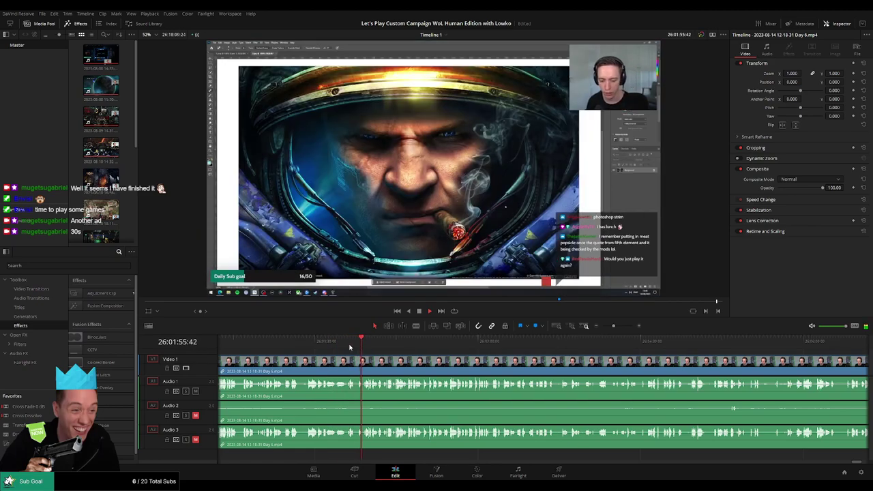
left_click(341, 348)
left_click(334, 347)
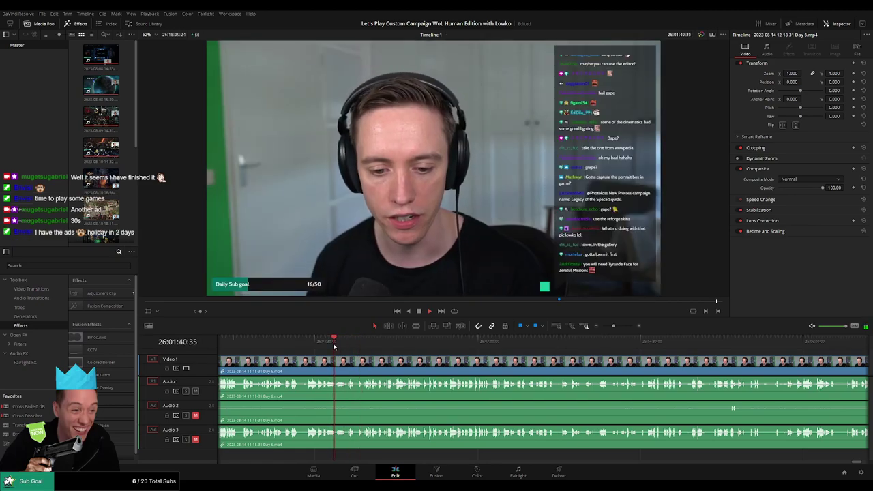
left_click_drag(333, 347, 357, 348)
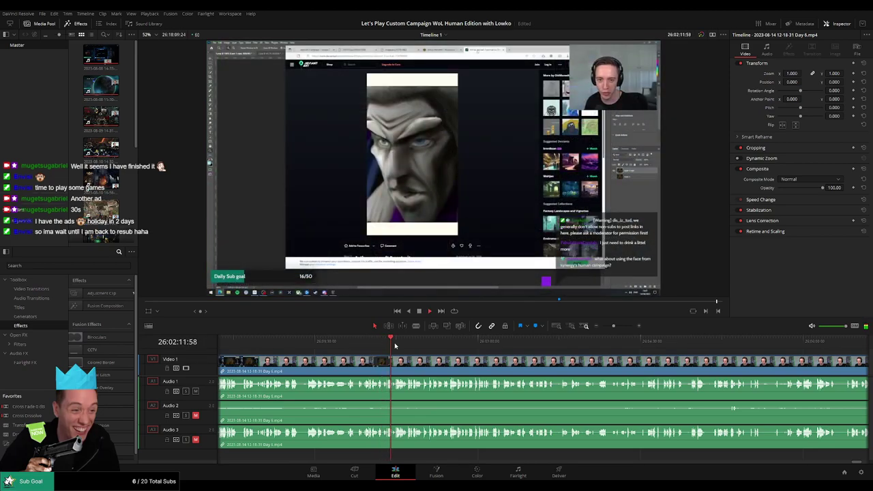
scroll(413, 354, "right", 2)
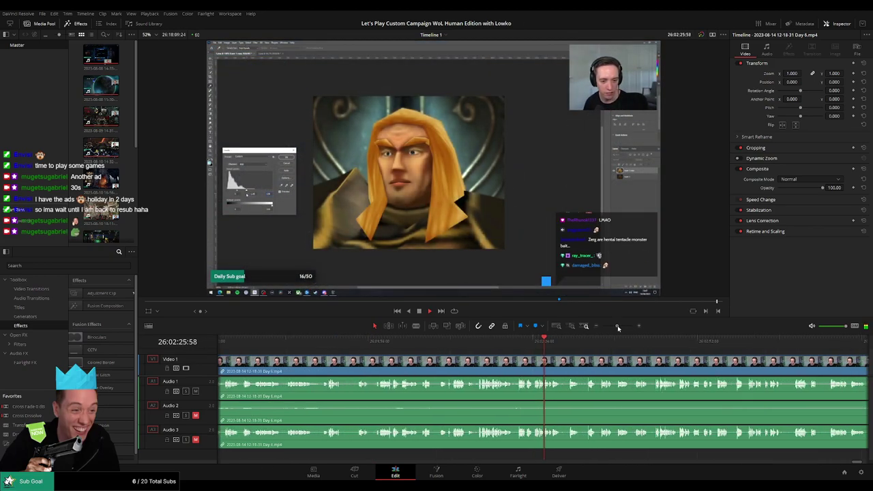
left_click_drag(617, 325, 621, 328)
scroll(617, 385, "up", 2)
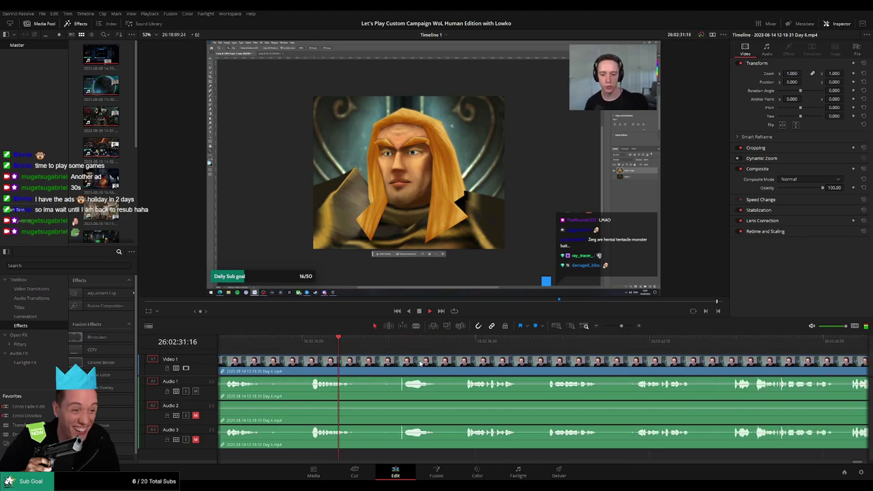
left_click(392, 341)
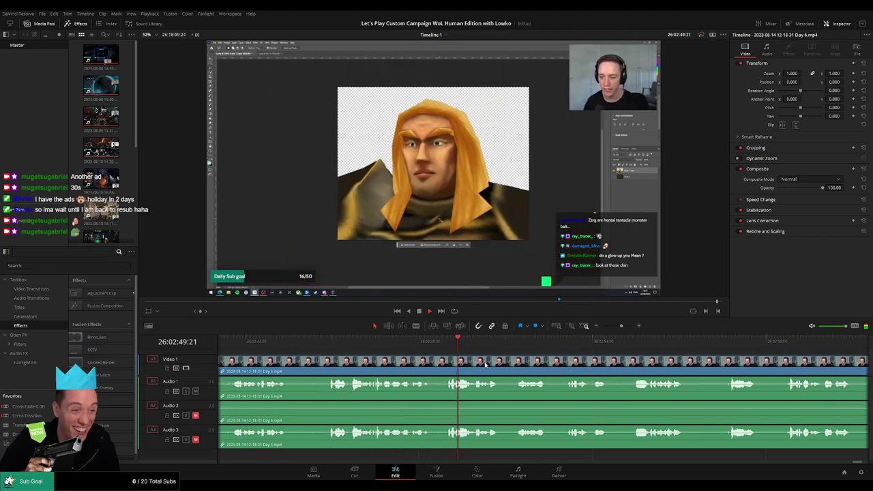
- Zoom the timeline back out with the zoom slider and scroll along the footage
scroll(437, 356, "right", 3)
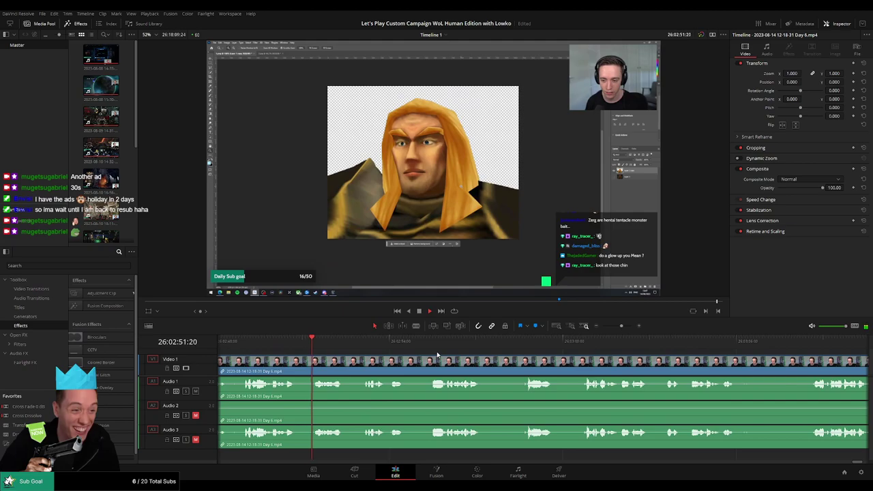
left_click(613, 326)
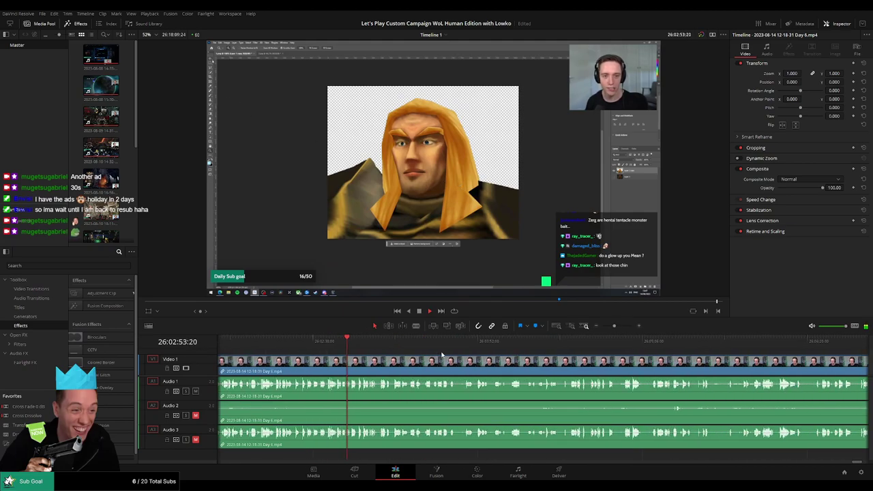
left_click(573, 329)
left_click(614, 328)
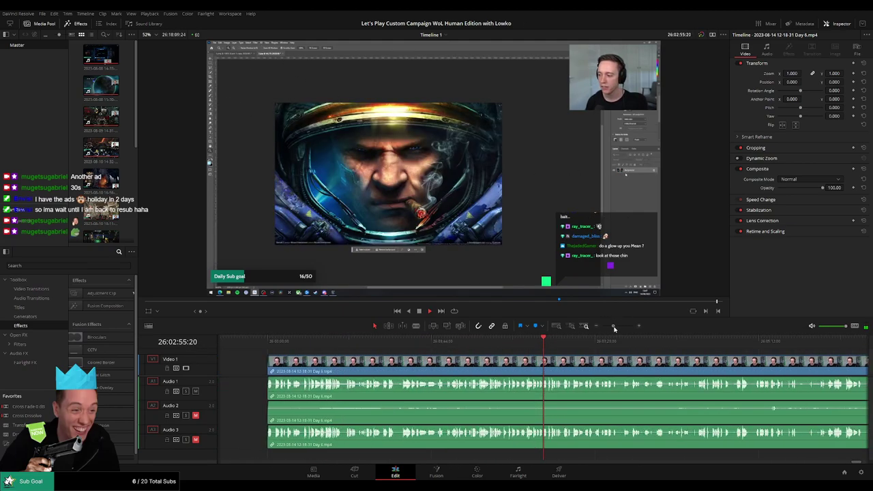
scroll(447, 372, "right", 6)
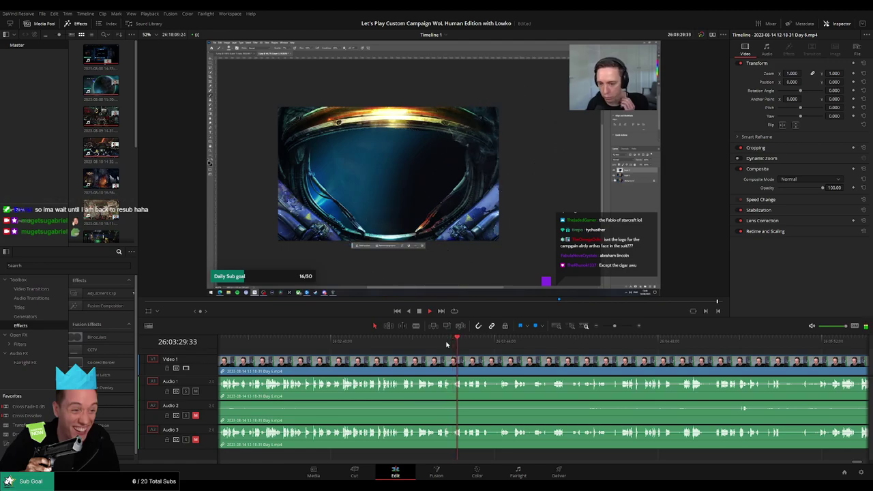
- Jump the playhead forward a few seconds at a time past the slow Photoshop editing
left_click(466, 341)
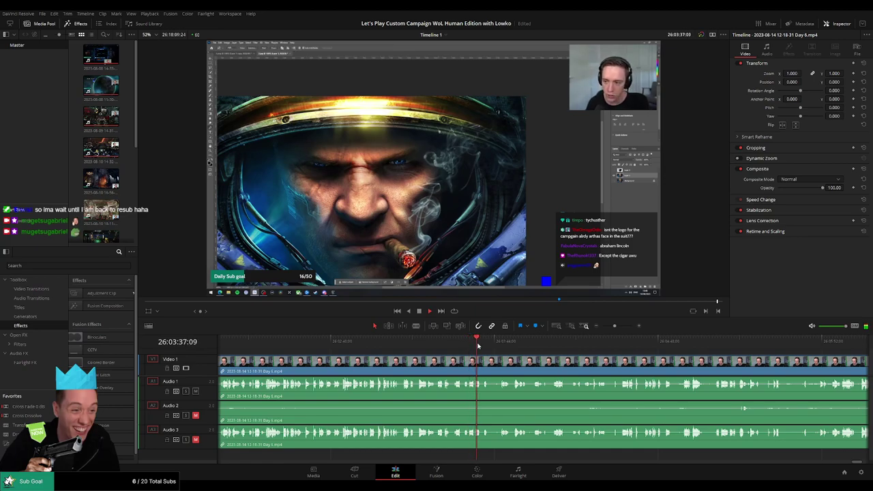
left_click(484, 342)
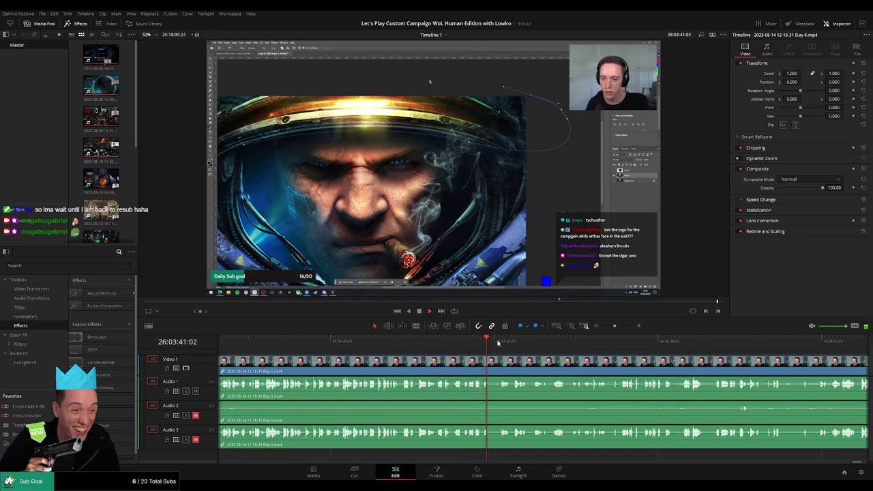
left_click(504, 341)
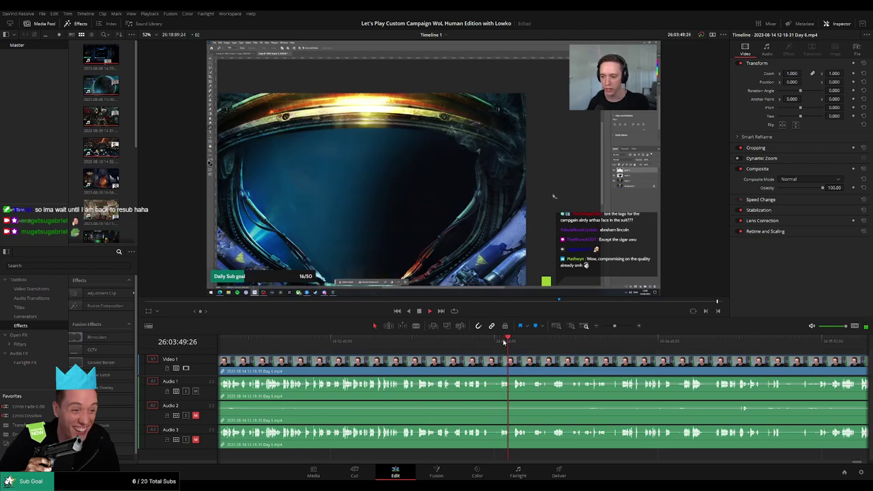
left_click(516, 342)
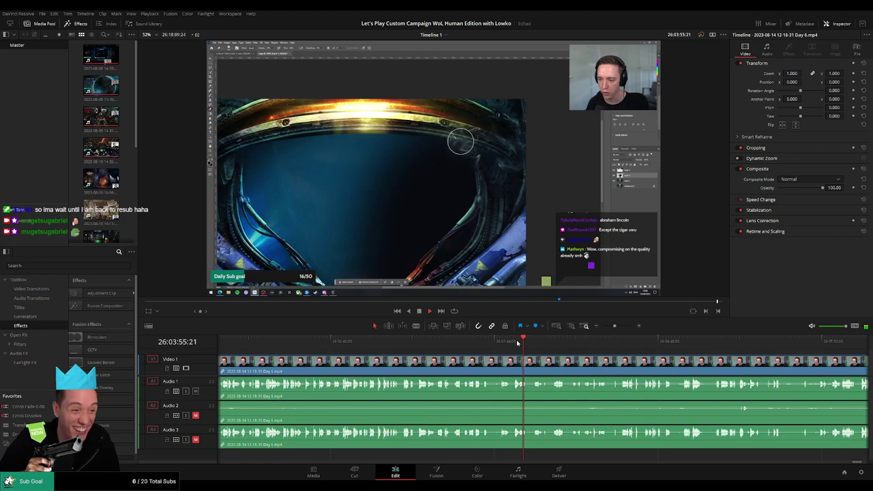
left_click(536, 343)
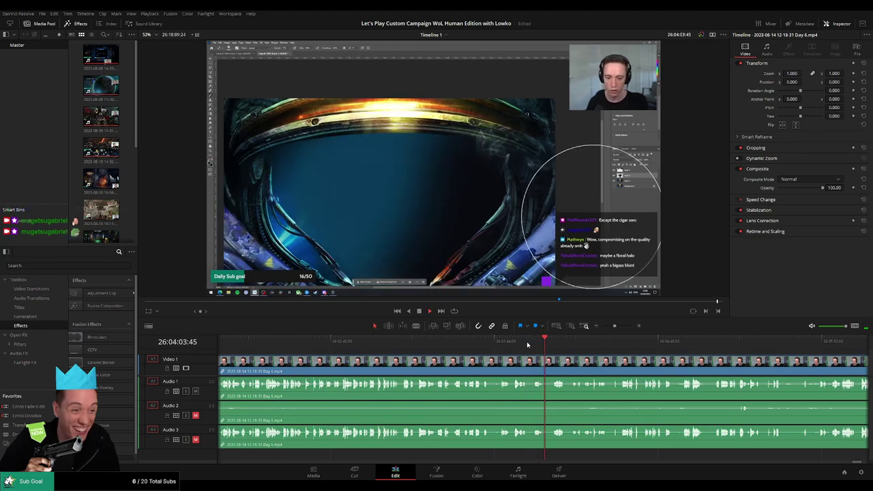
left_click(554, 346)
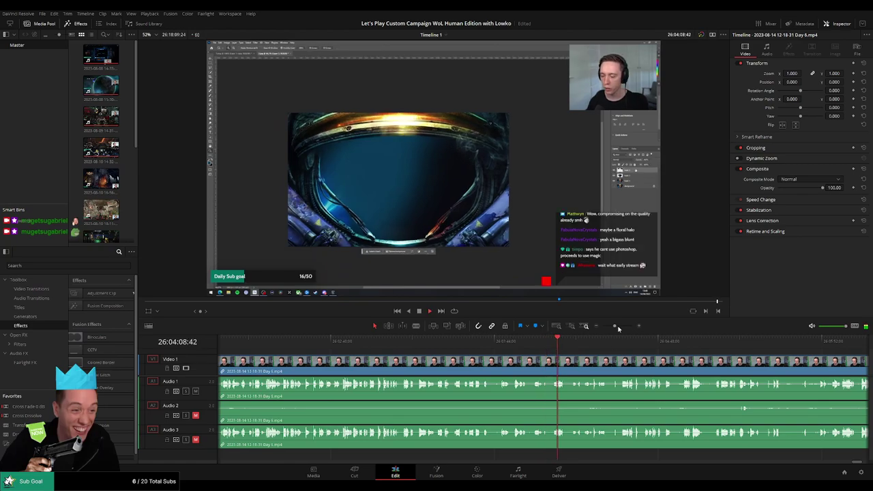
- Zoom in slightly and skip ahead to where the blond face appears in the helmet
left_click_drag(618, 328, 622, 326)
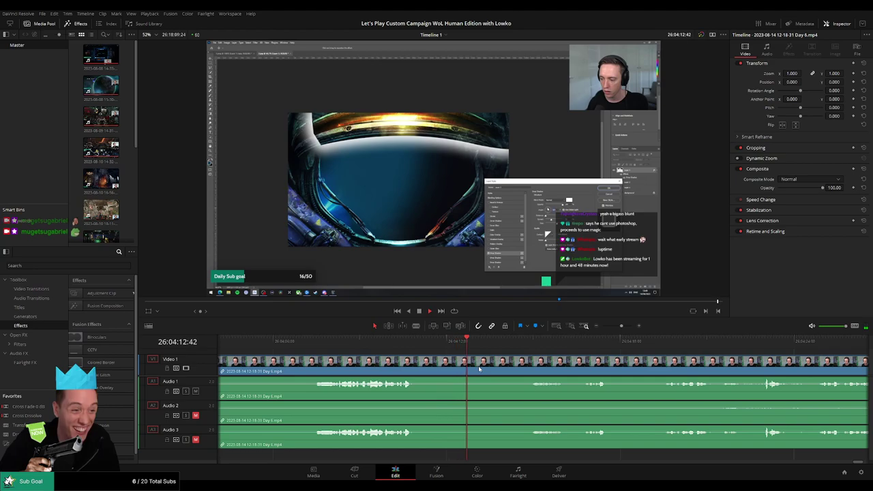
left_click(533, 345)
left_click(682, 344)
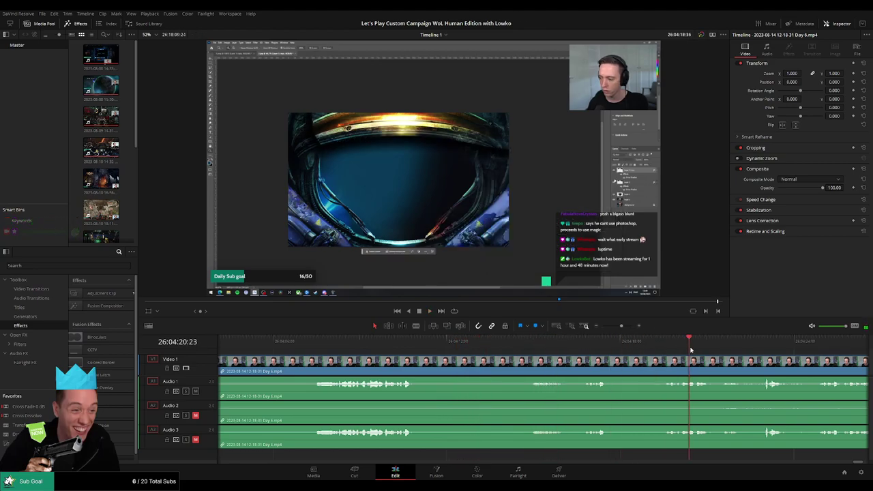
scroll(654, 360, "right", 3)
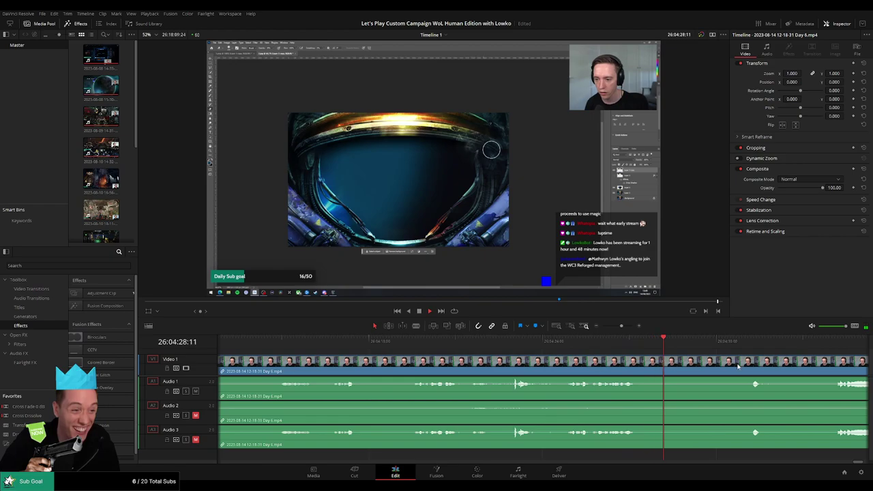
scroll(737, 366, "right", 3)
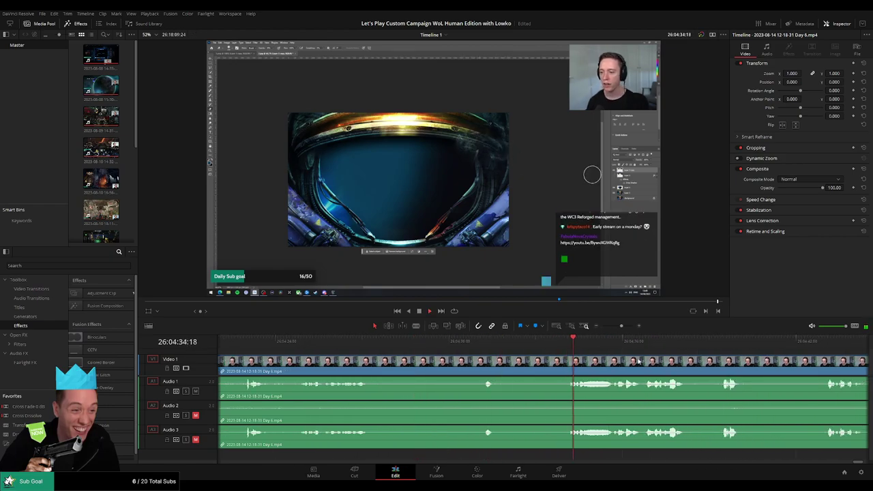
scroll(468, 349, "right", 3)
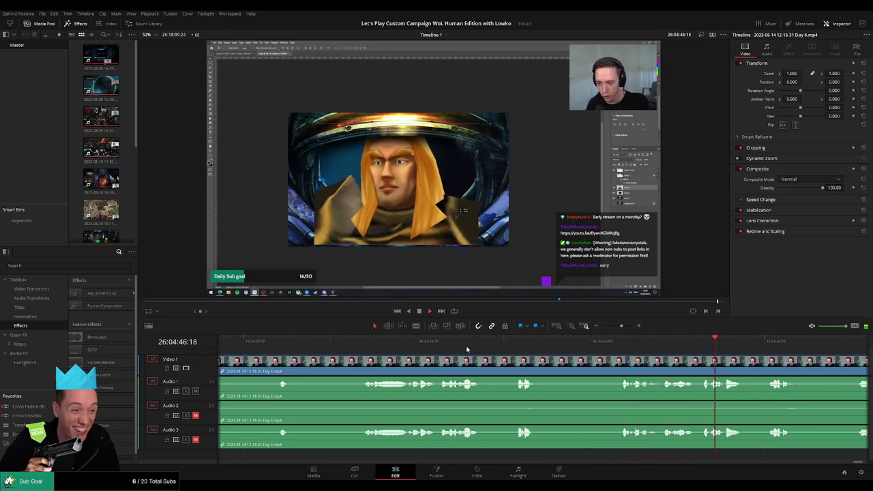
- Zoom the timeline out a bit, then back in slightly with the zoom slider
key("ctrl+minus")
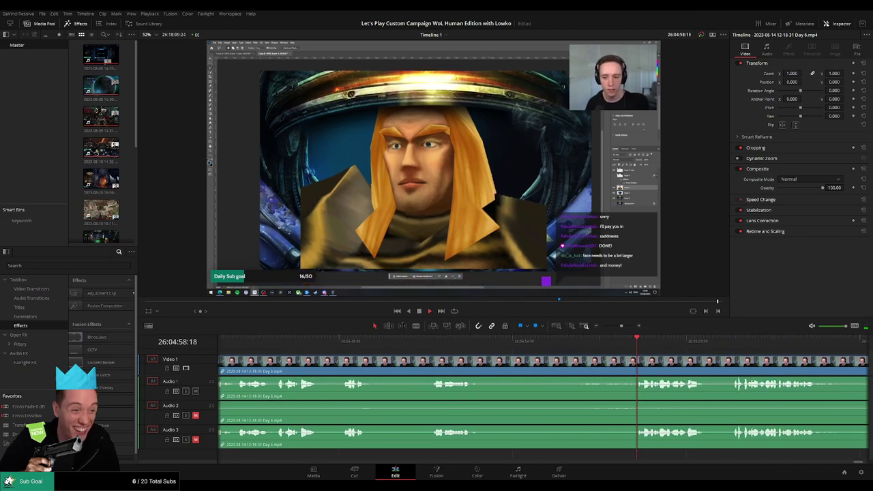
mouse_move(621, 326)
left_mouse_down()
mouse_move(600, 330)
mouse_move(612, 330)
left_mouse_up()
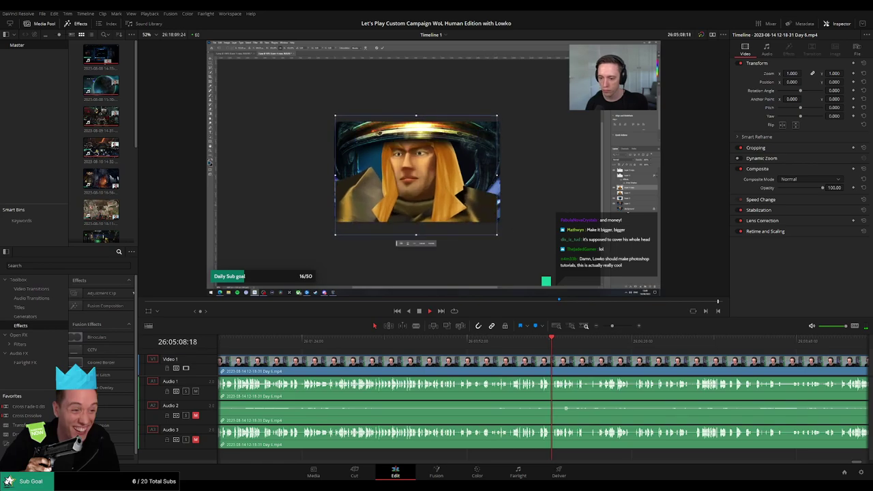
left_click_drag(611, 326, 619, 328)
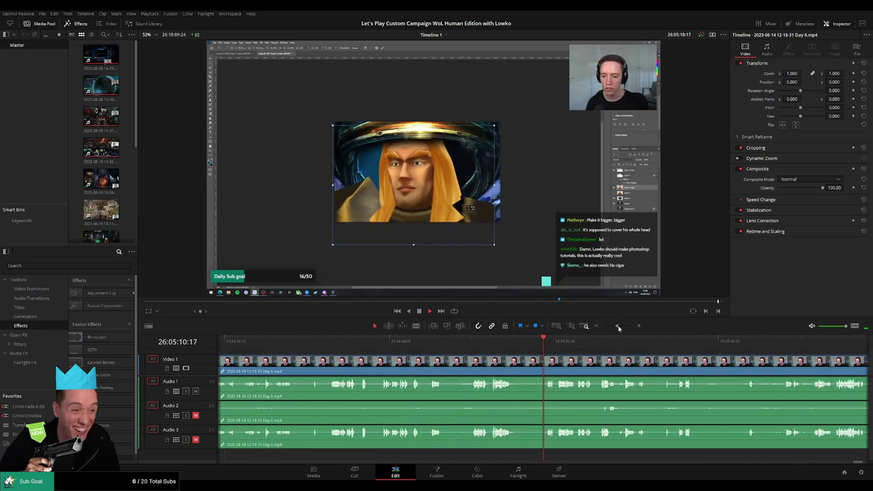
scroll(472, 358, "right", 5)
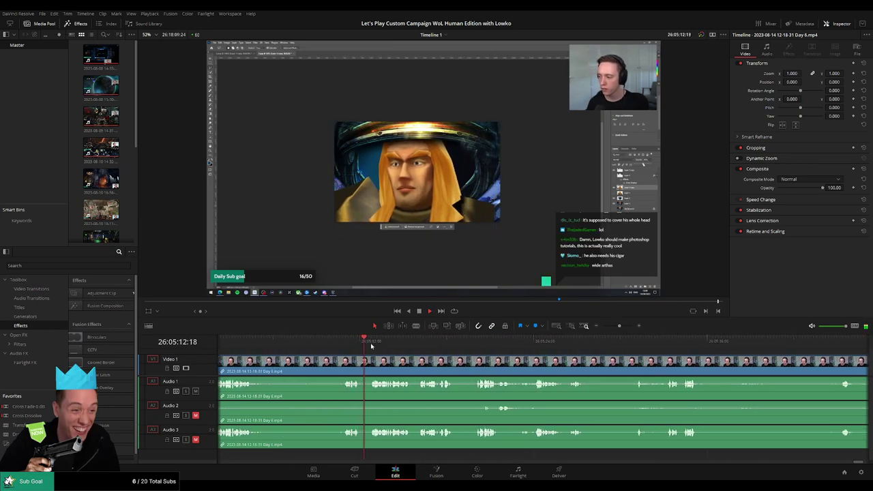
- Scrub the playhead forward through the Photoshop face-editing footage
left_click_drag(371, 346, 454, 349)
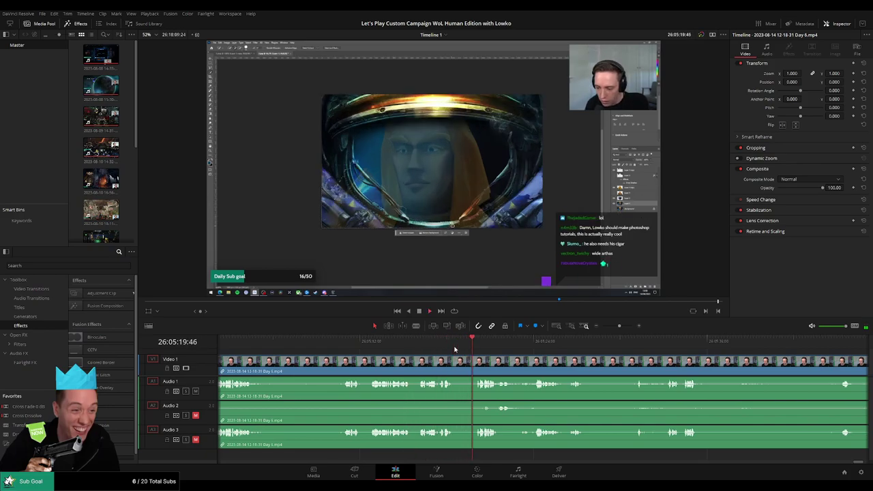
scroll(555, 364, "right", 5)
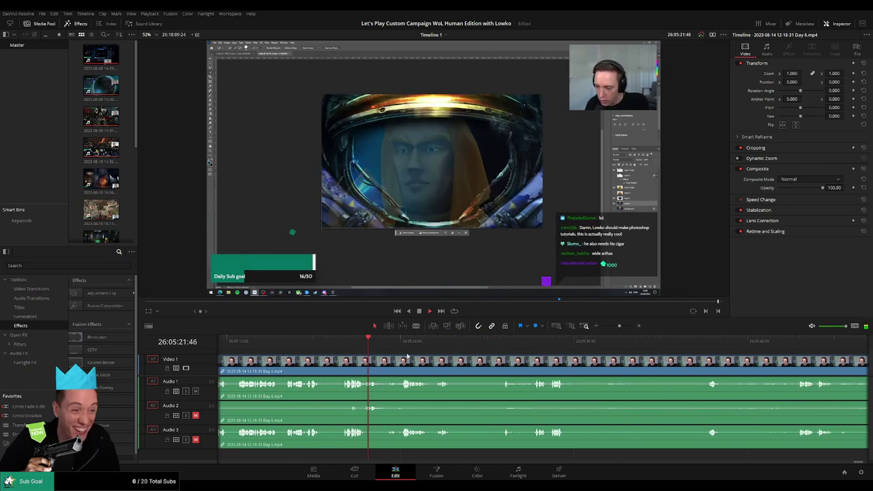
scroll(488, 367, "right", 3)
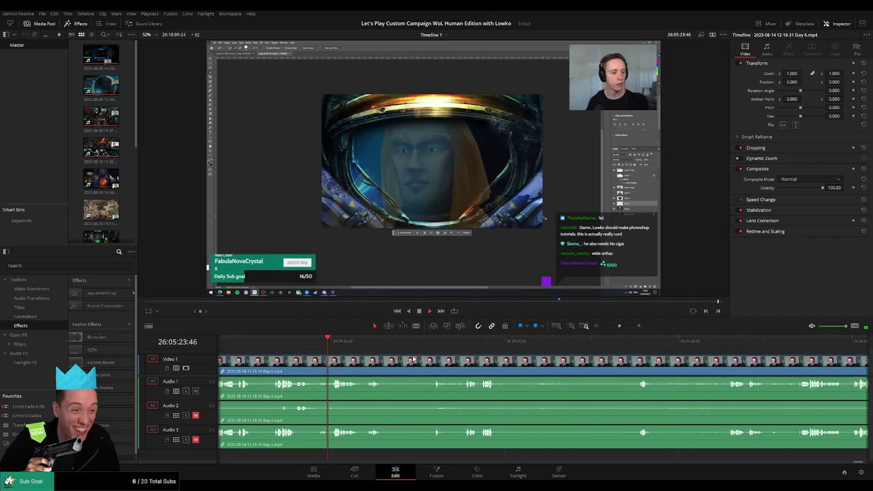
left_click_drag(386, 347, 428, 347)
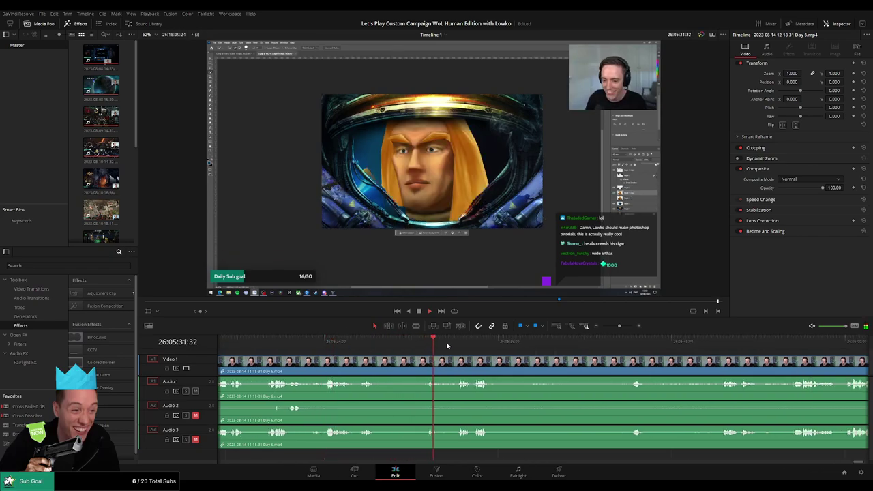
left_click(582, 341)
scroll(427, 356, "right", 4)
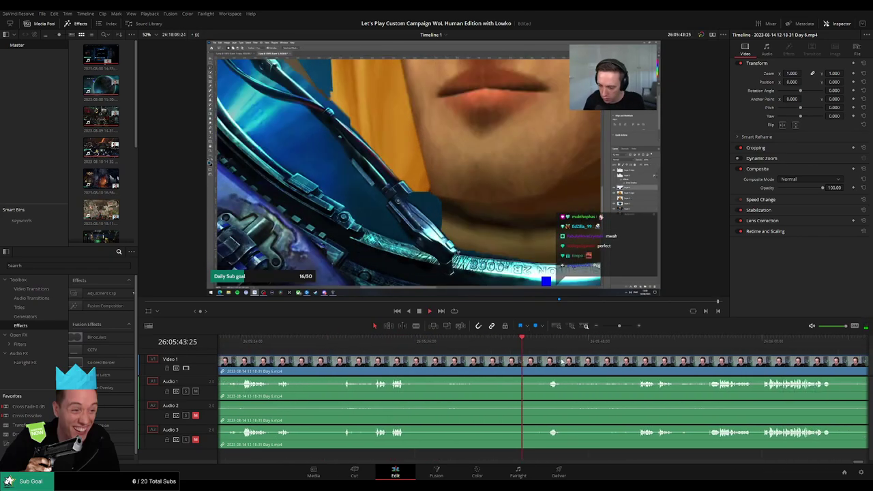
scroll(427, 356, "right", 4)
- Jump to where the face fills the helmet and start playback with Space
left_click(546, 341)
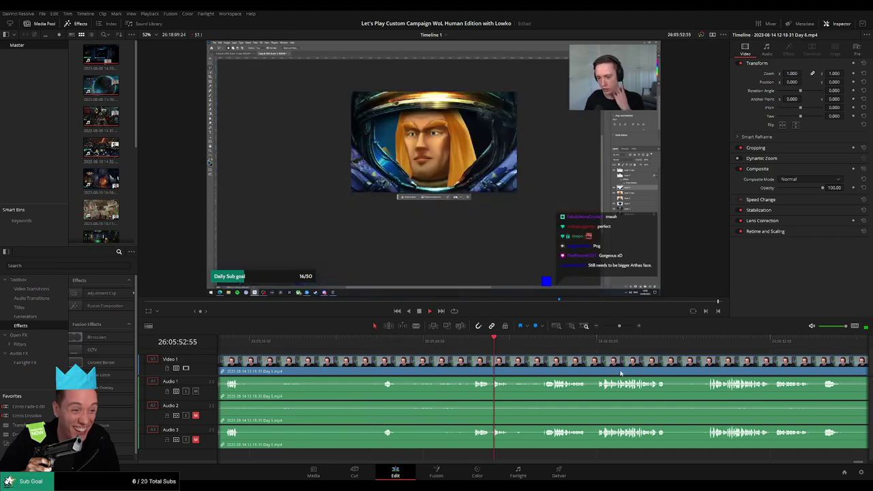
scroll(443, 396, "right", 5)
left_click(341, 341)
key("space")
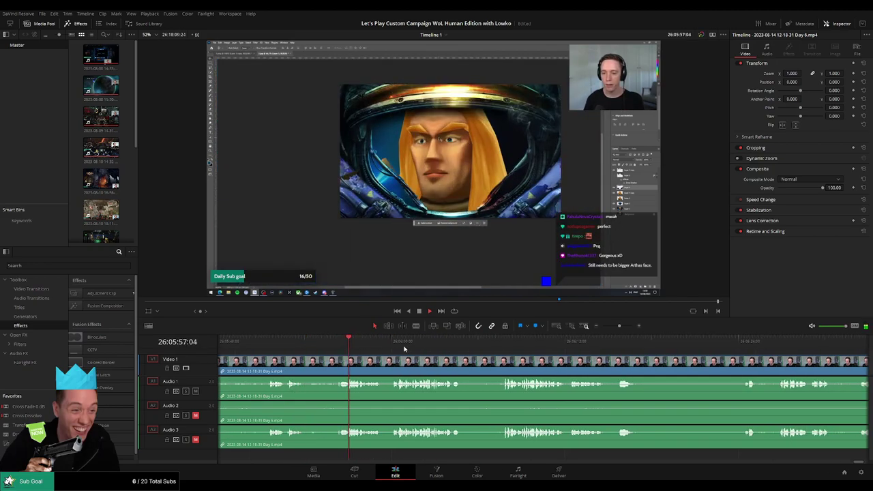
scroll(527, 372, "right", 2)
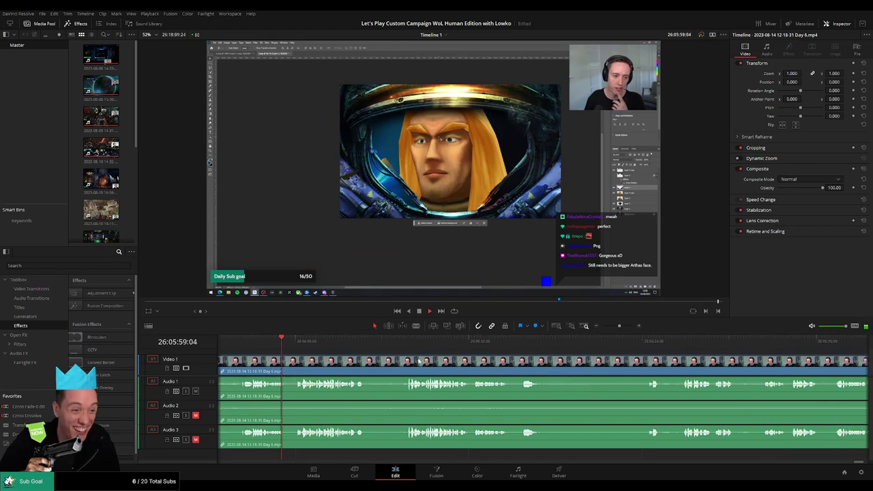
scroll(527, 372, "right", 1)
left_click(383, 343)
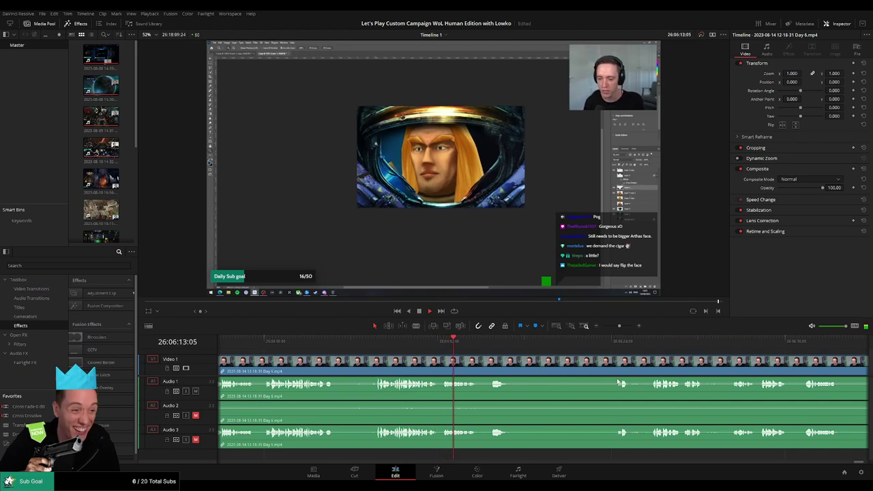
- Skip the playhead ahead in several jumps through the face-editing footage
scroll(533, 369, "right", 1)
scroll(431, 370, "right", 3)
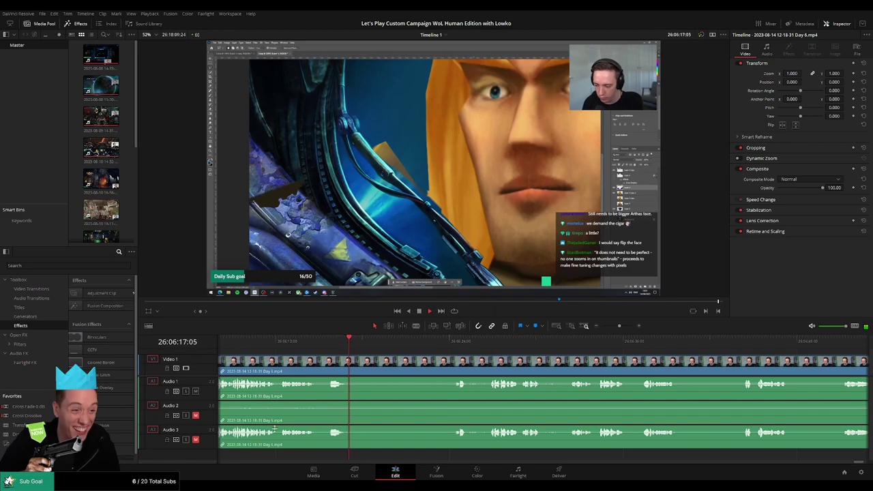
scroll(415, 354, "right", 4)
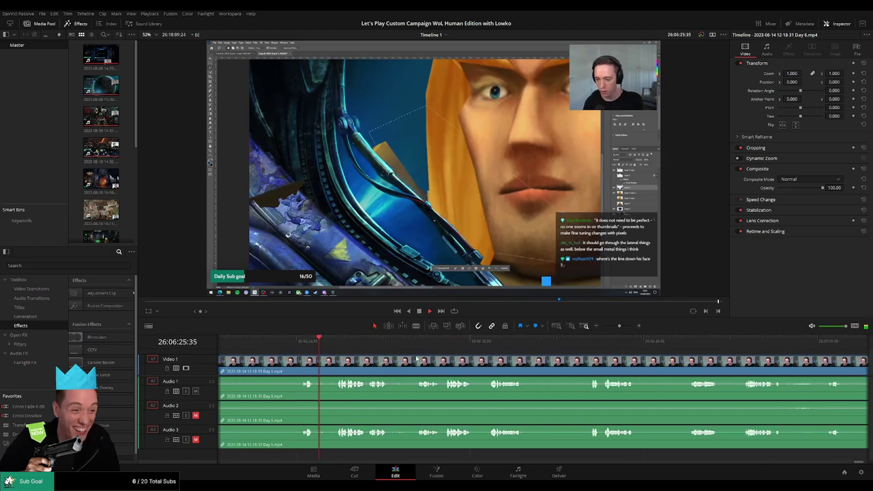
left_click(421, 344)
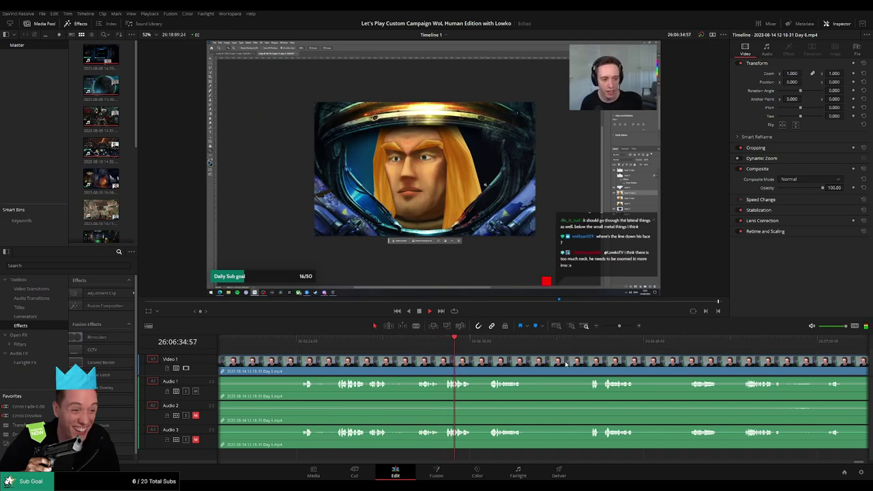
scroll(455, 353, "right", 3)
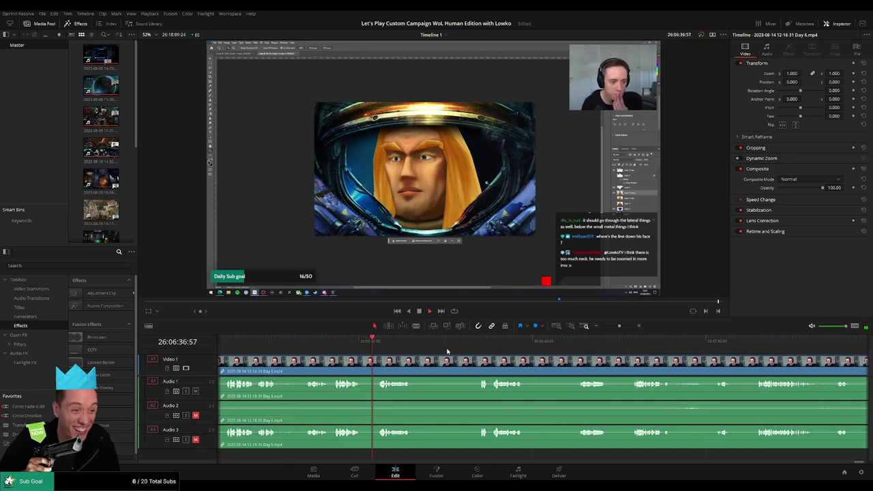
left_click(458, 341)
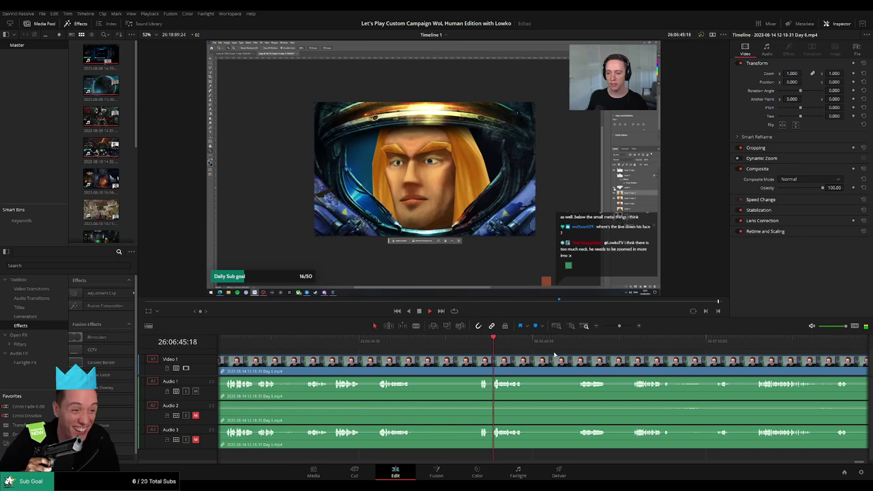
scroll(417, 356, "right", 4)
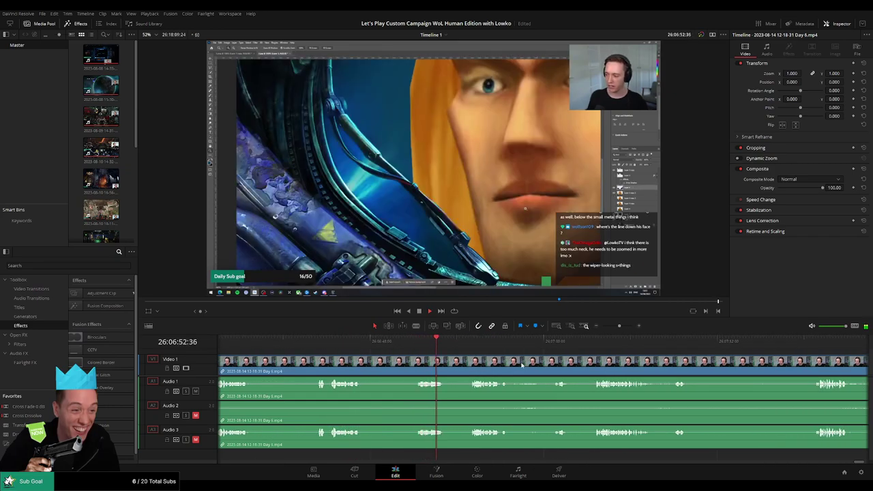
scroll(522, 366, "right", 2)
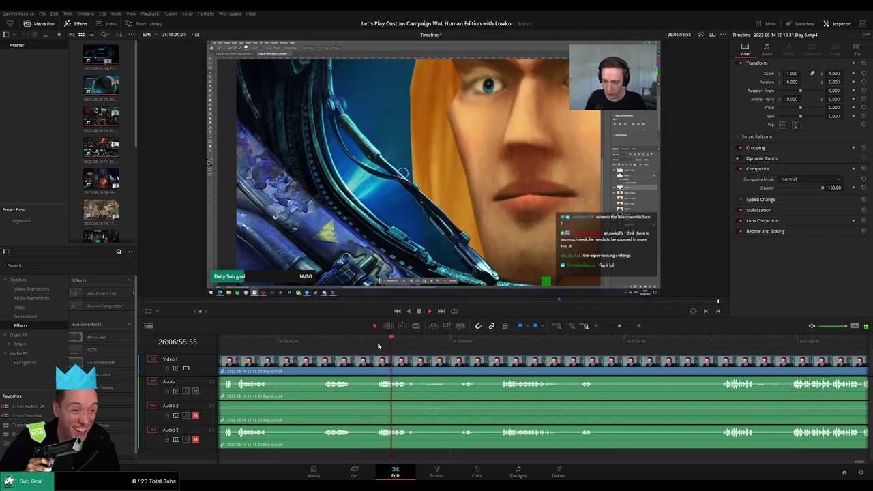
left_click(460, 346)
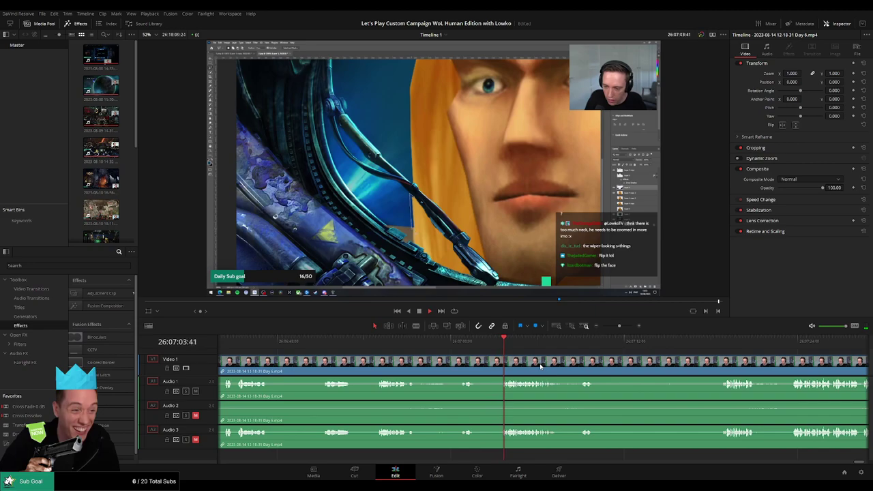
- Zoom out slightly and scrub forward to the finished helmet portrait near 26:08:36
scroll(413, 366, "right", 3)
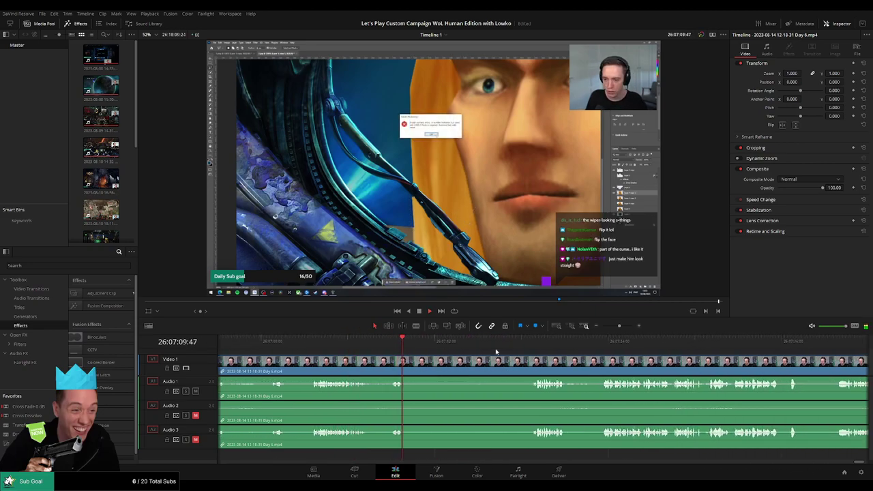
left_click(526, 345)
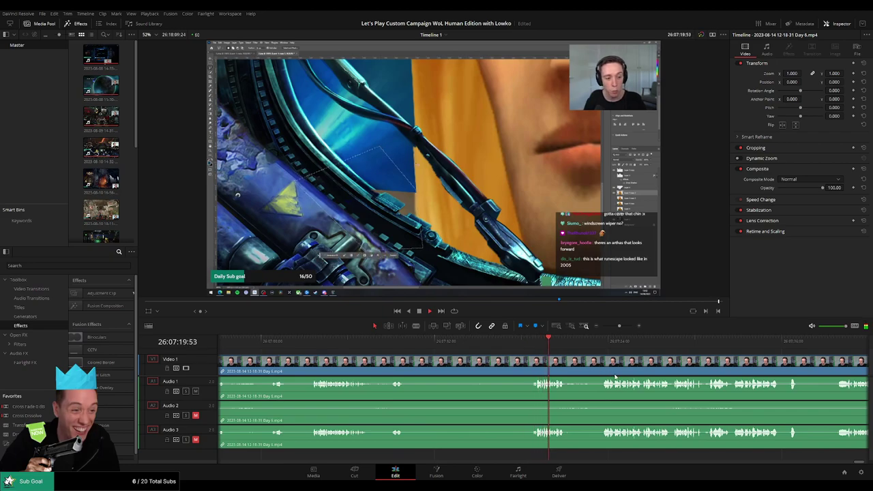
scroll(437, 366, "right", 3)
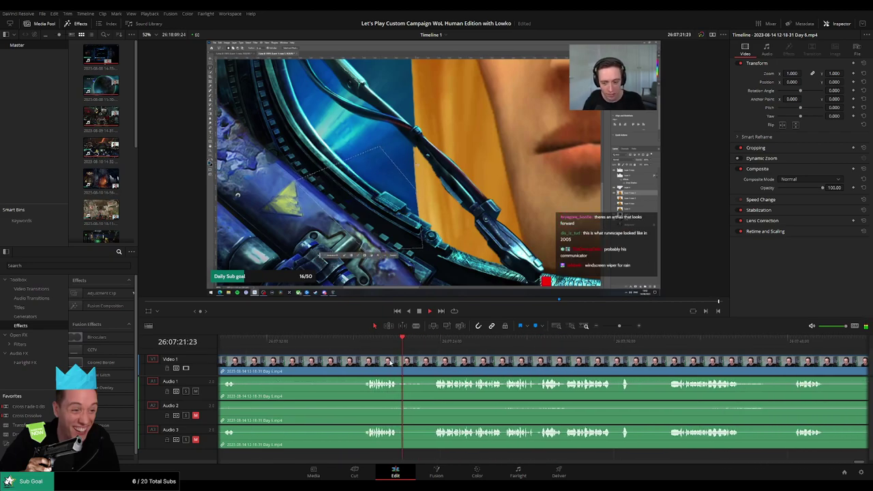
left_click(437, 344)
left_click_drag(619, 326, 615, 326)
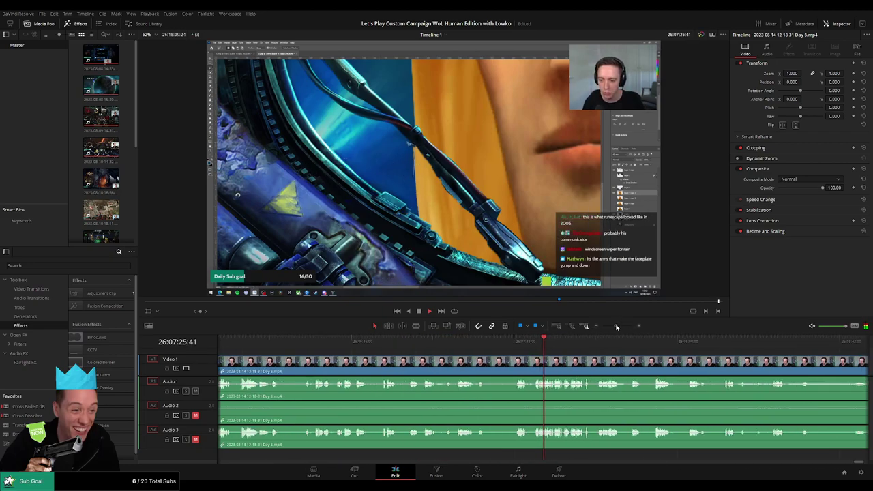
scroll(661, 386, "down", 2)
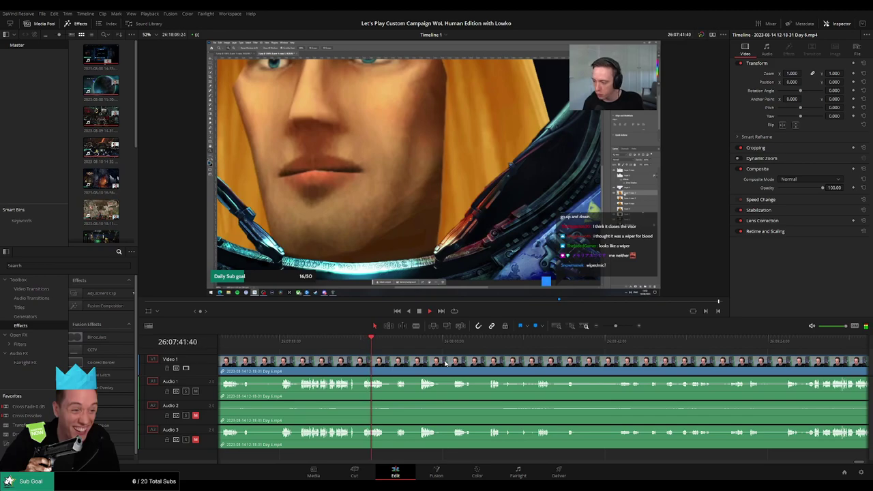
left_click_drag(383, 340, 520, 348)
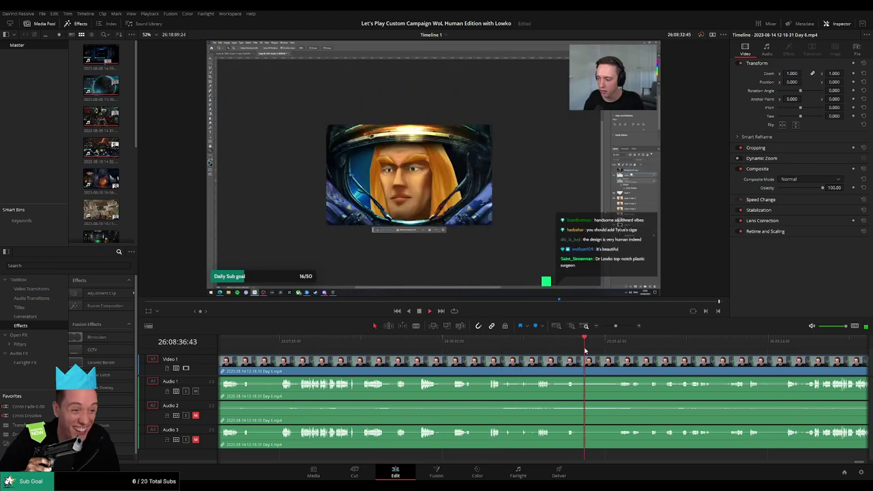
- Scrub from the finished helmet portrait to where the cigar is added to the face
left_click_drag(519, 348, 346, 348)
left_click(377, 341)
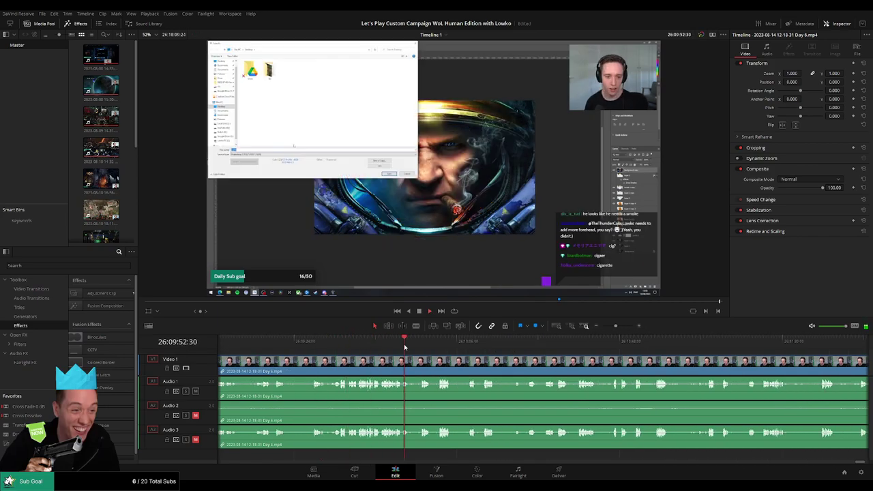
left_click_drag(346, 347, 555, 344)
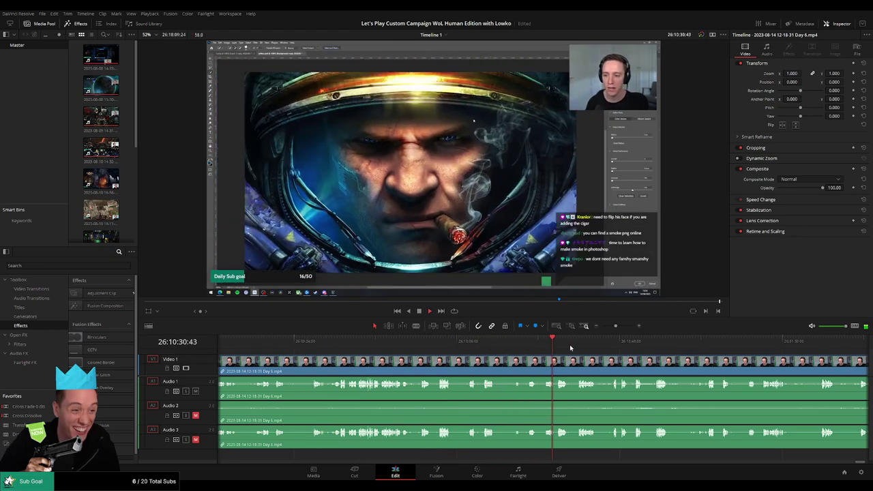
scroll(625, 369, "right", 5)
left_click(392, 342)
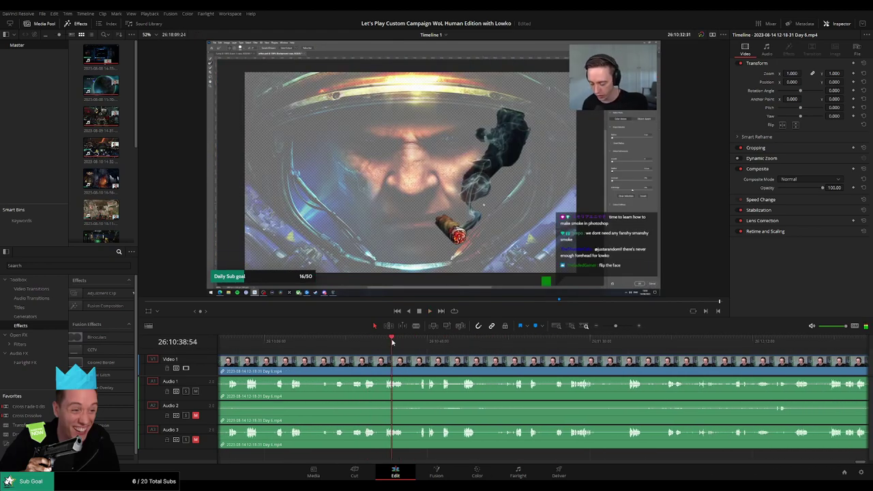
left_click_drag(410, 344, 422, 344)
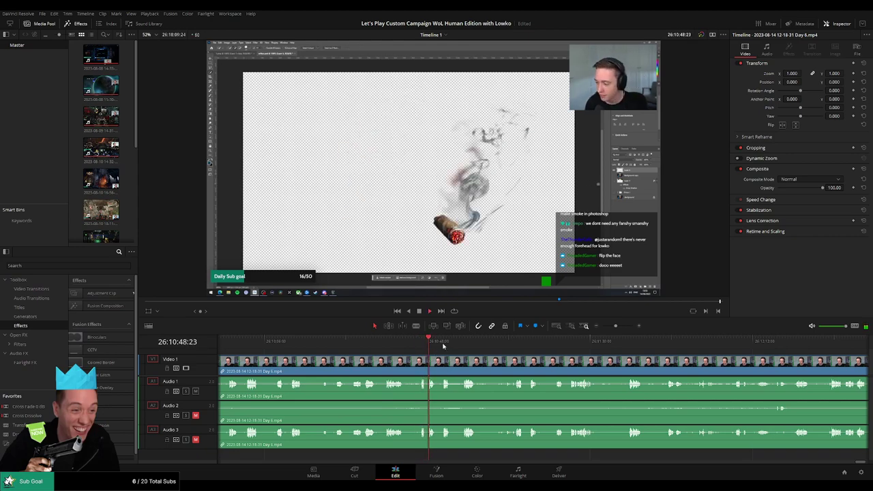
left_click(443, 346)
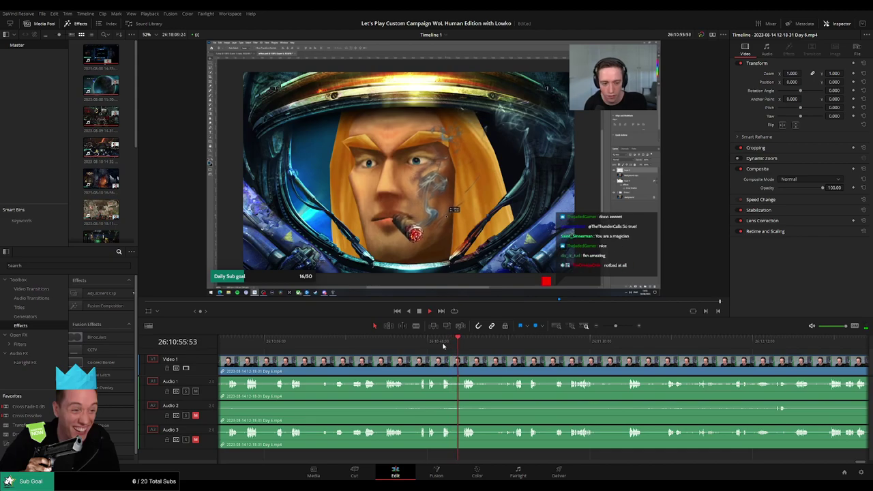
- Skim about two minutes further past the smoke editing to roughly 26:14:56
left_click(506, 345)
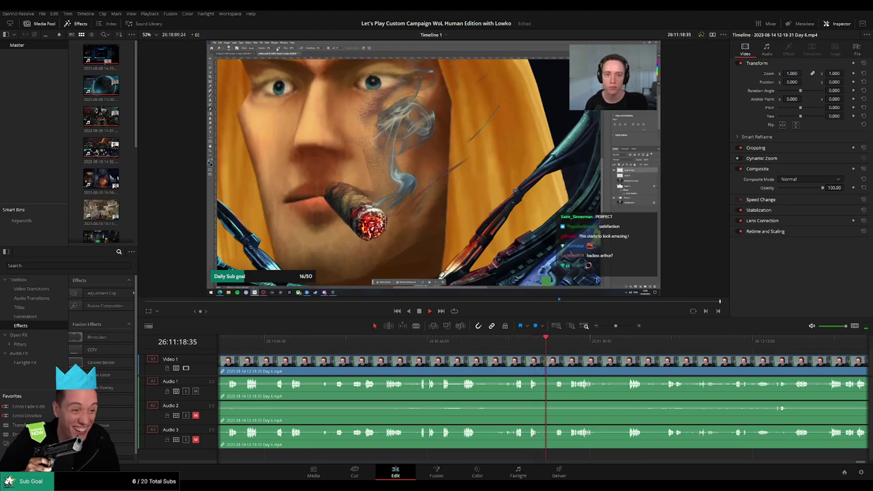
scroll(314, 345, "right", 3)
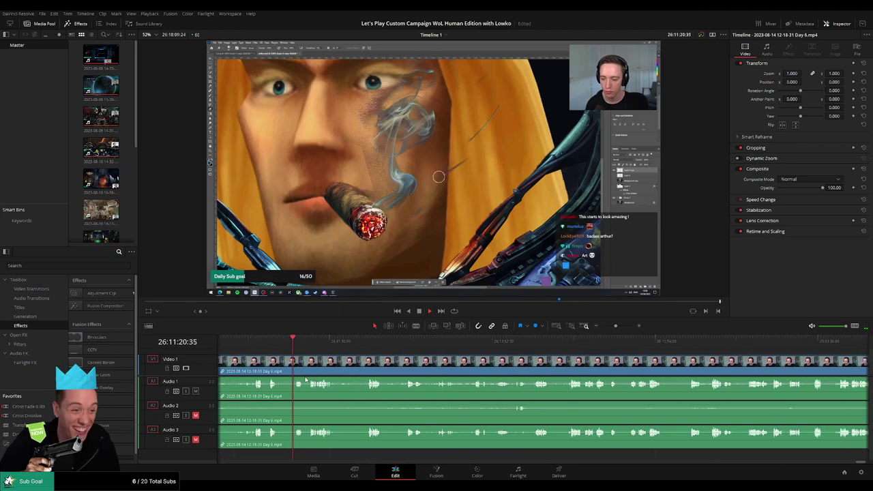
left_click_drag(313, 346, 758, 341)
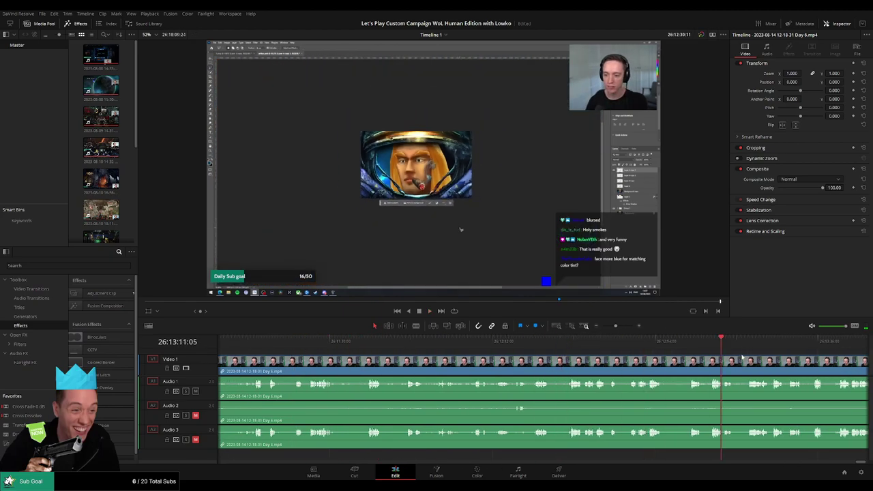
scroll(366, 355, "right", 5)
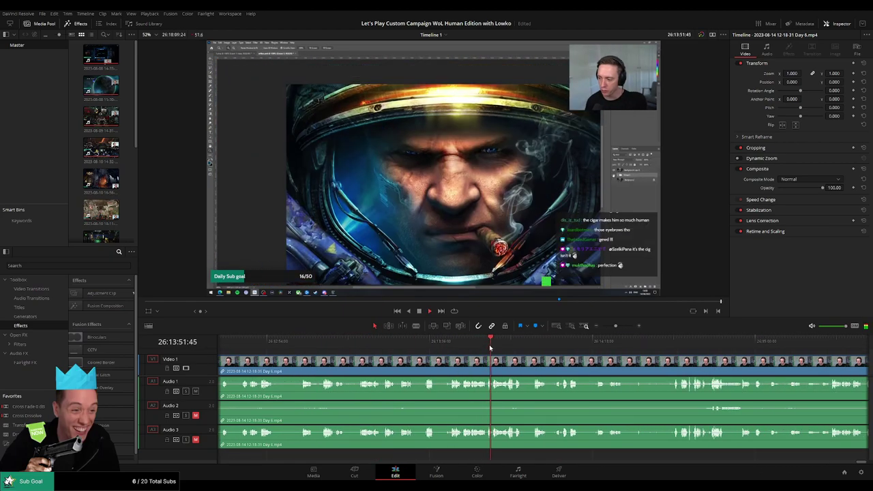
left_click_drag(480, 348, 745, 373)
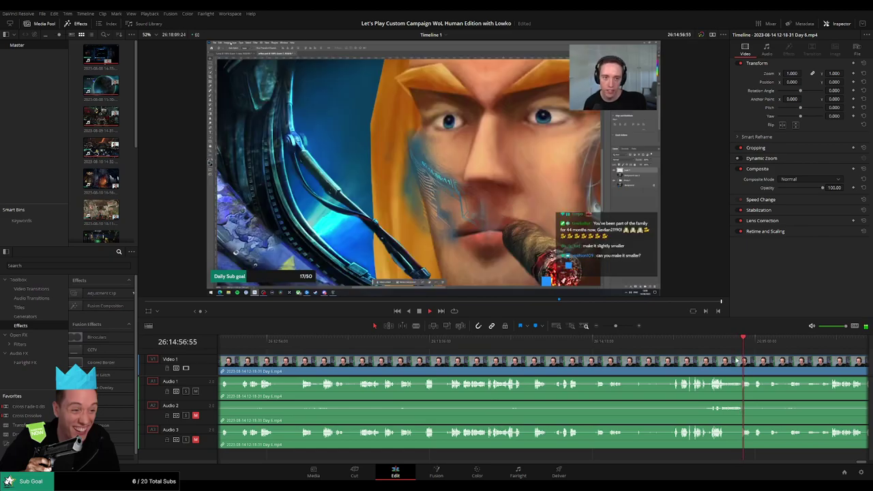
- Zoom the timeline in and park the playhead near the clip end on the finished EP. 69 thumbnail
left_click(845, 340)
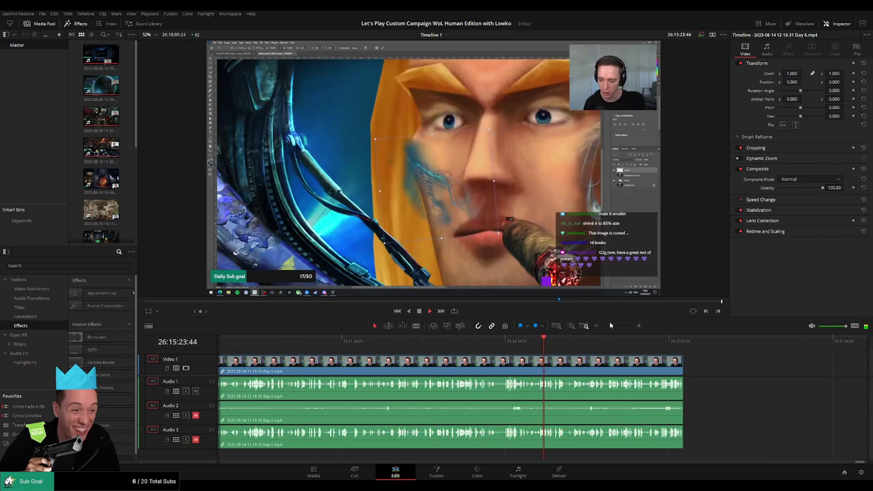
scroll(613, 341, "right", 5)
left_click(590, 341)
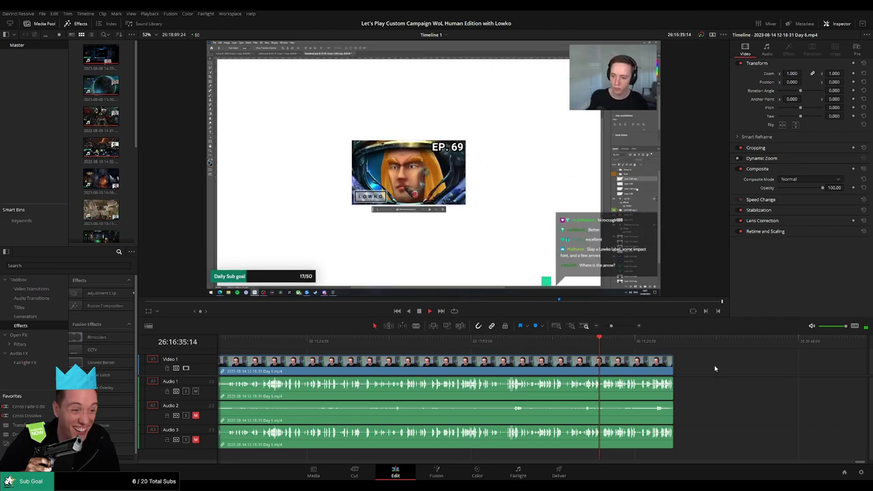
left_click_drag(612, 327, 616, 325)
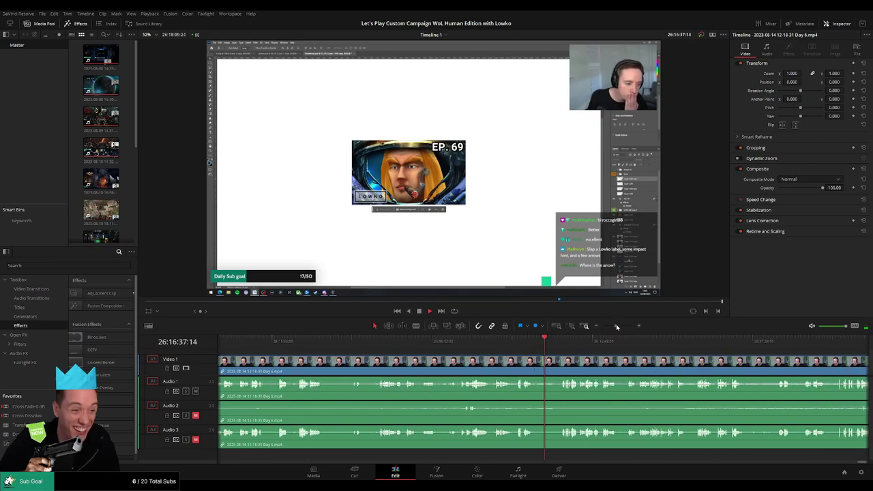
left_click_drag(547, 338, 594, 347)
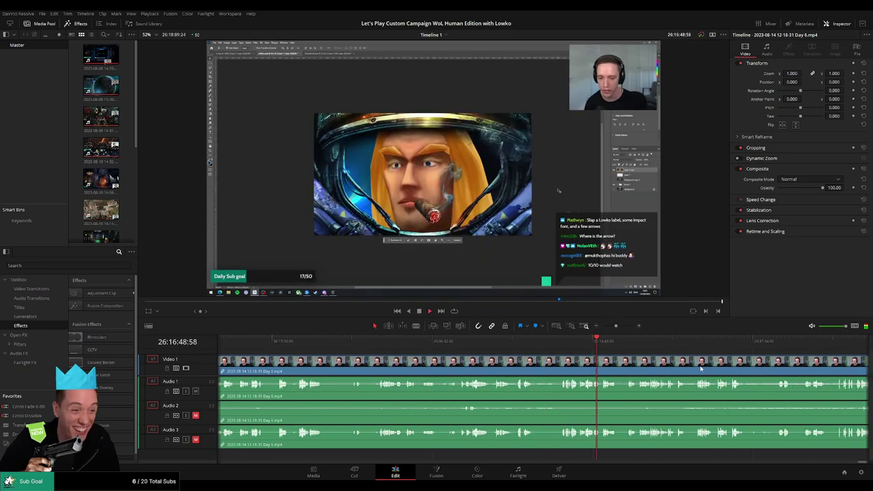
scroll(594, 347, "down", 3)
left_click(355, 343)
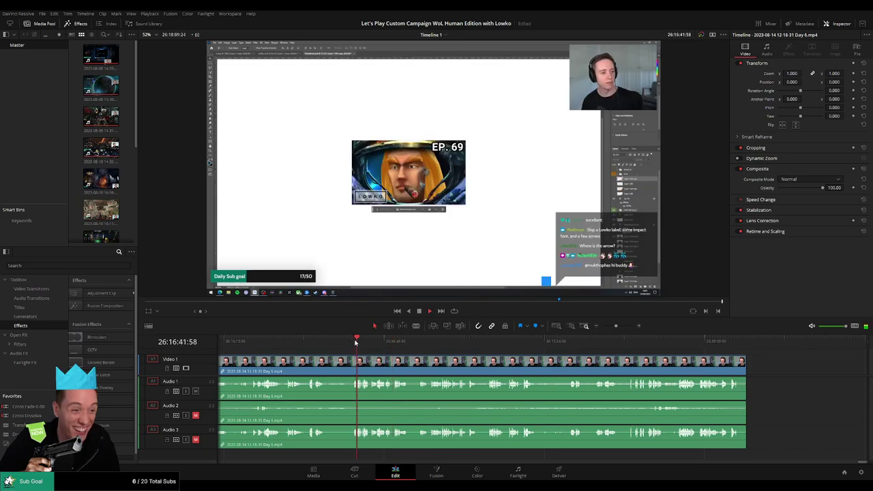
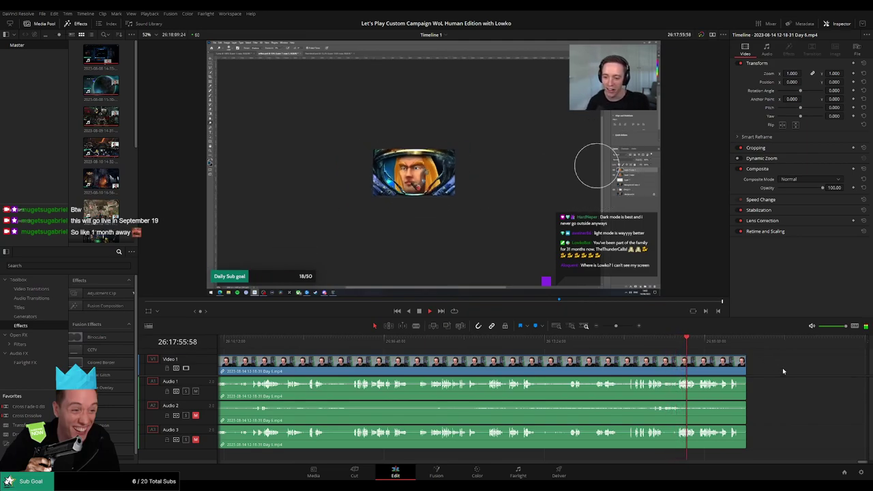
- Review the final Day 6 clip's ending and trim all tracks to end at 26:18:09:00
scroll(613, 361, "down", 2)
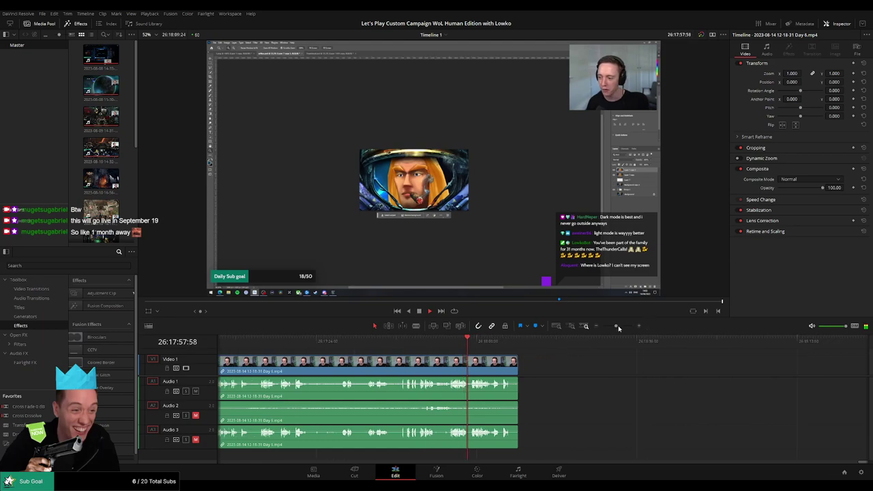
scroll(618, 325, "up", 2)
scroll(618, 325, "down", 3)
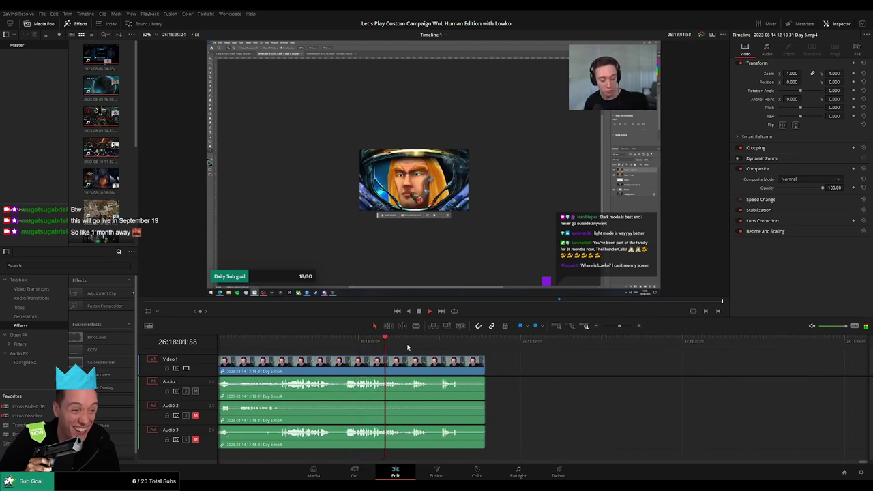
left_click(416, 347)
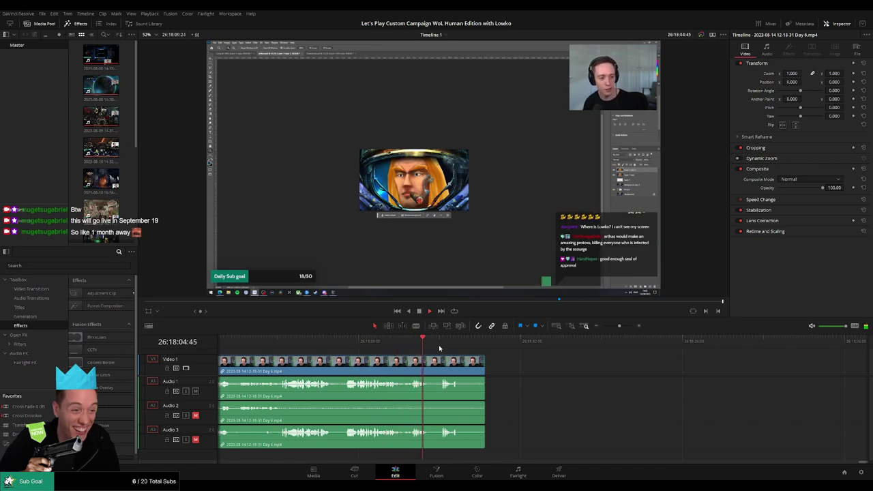
left_click(440, 347)
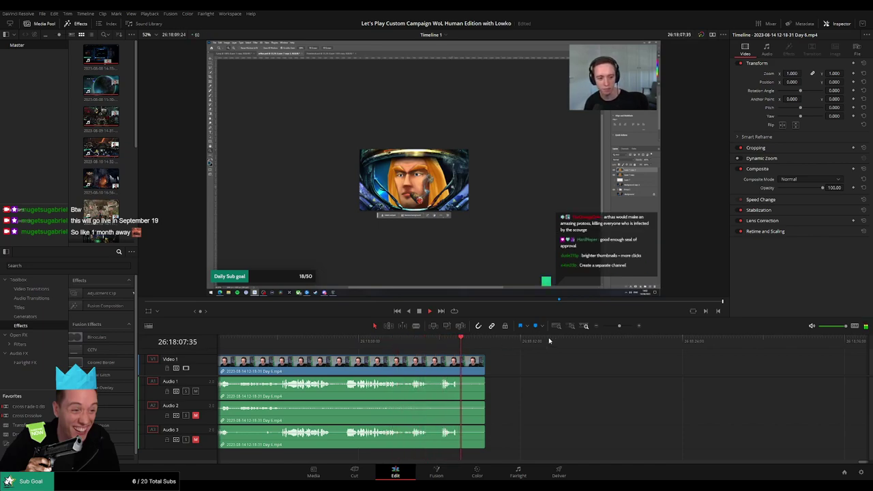
scroll(585, 348, "up", 2)
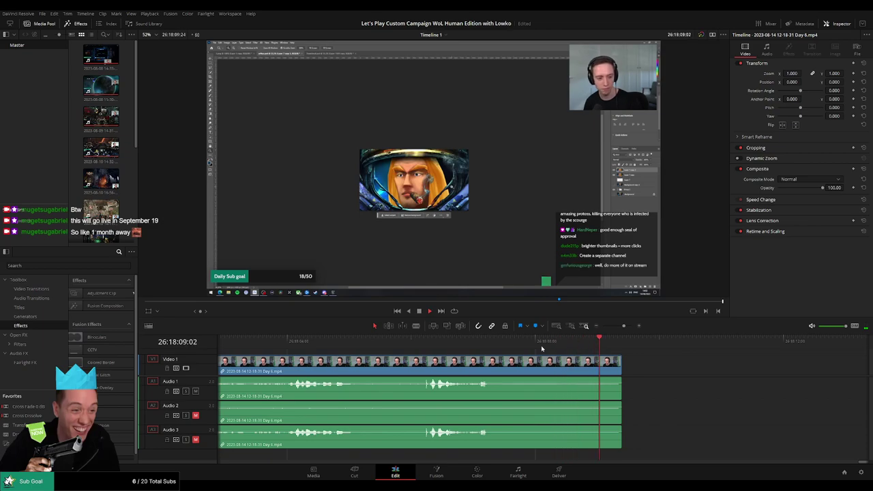
left_click(486, 345)
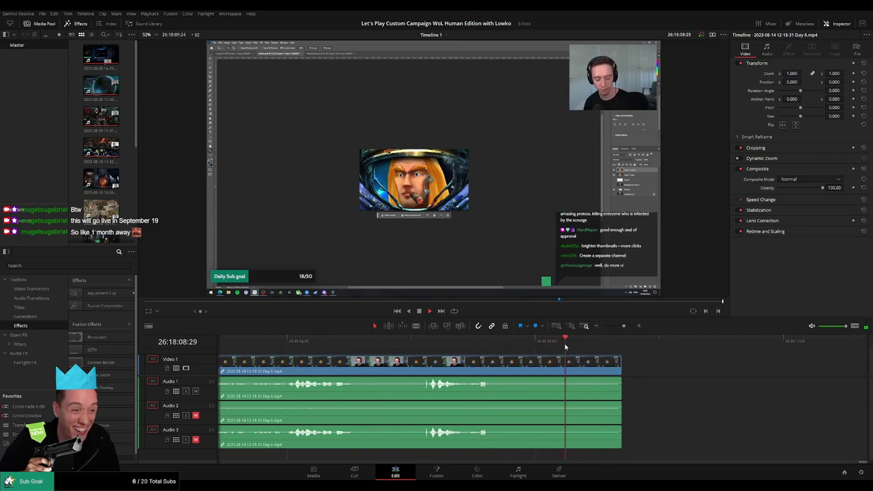
key("space")
left_click(598, 346)
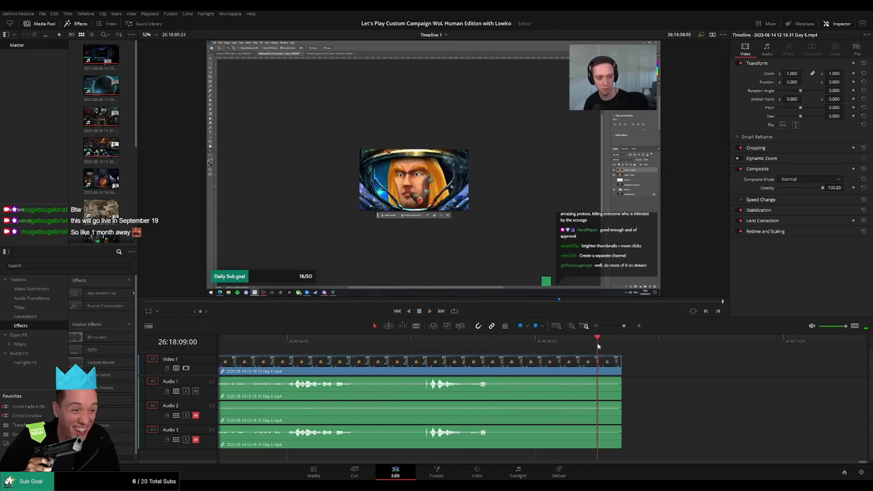
mouse_move(620, 368)
left_mouse_down()
mouse_move(593, 355)
mouse_move(535, 360)
left_mouse_up()
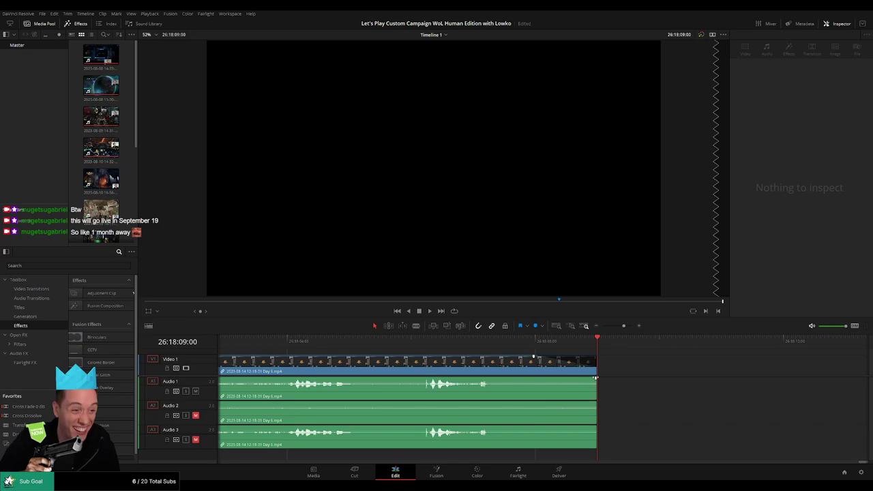
- Add fade-outs at the clip end on Audio 1, Audio 2 and Audio 3
left_click_drag(595, 377, 534, 380)
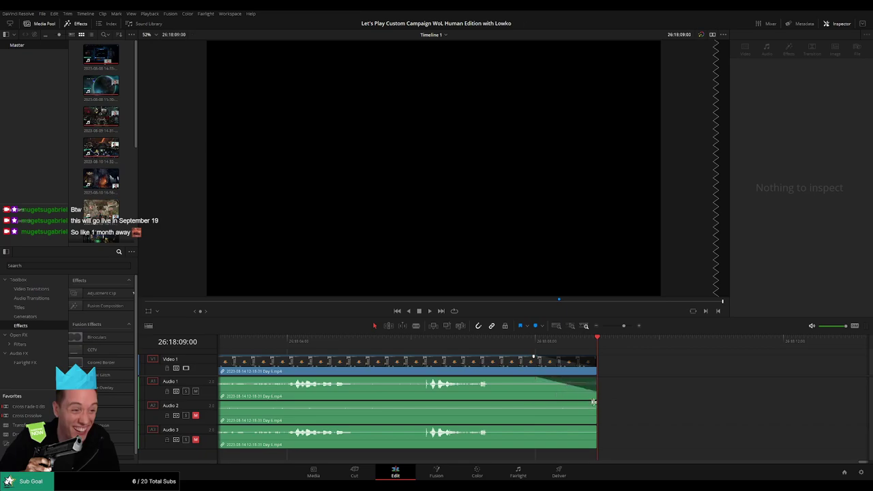
left_click_drag(595, 401, 534, 403)
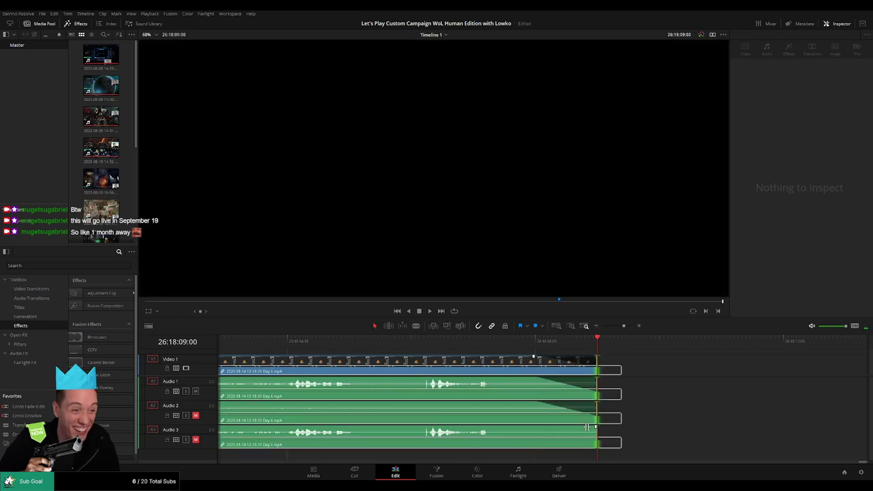
left_click(595, 426)
left_click_drag(594, 426, 533, 427)
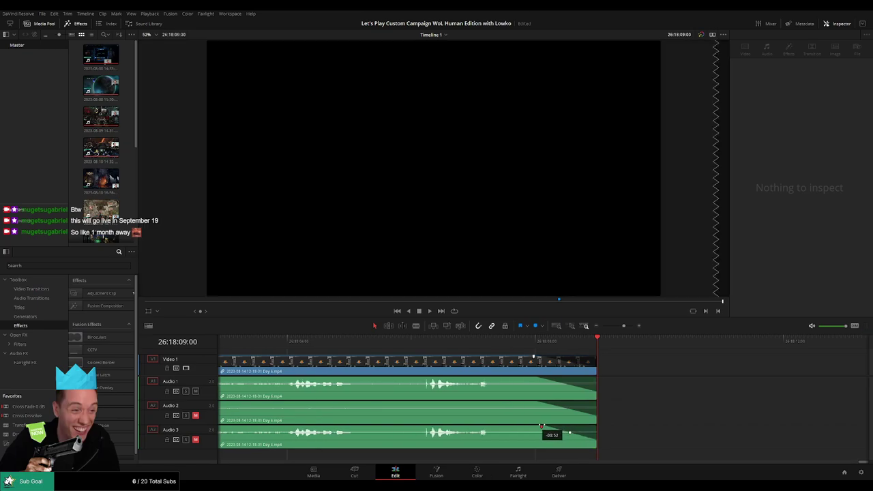
- Return to the timeline start and select the gap between the first two clips
scroll(590, 371, "down", 5)
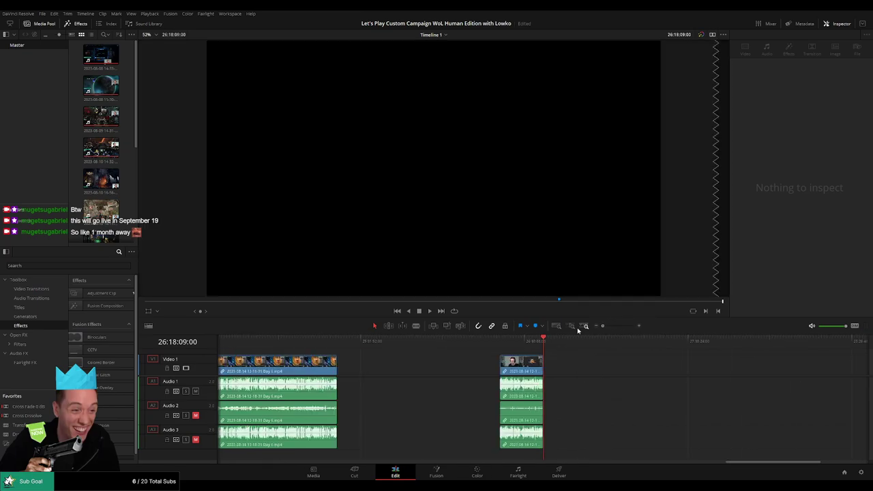
scroll(438, 372, "right", 3)
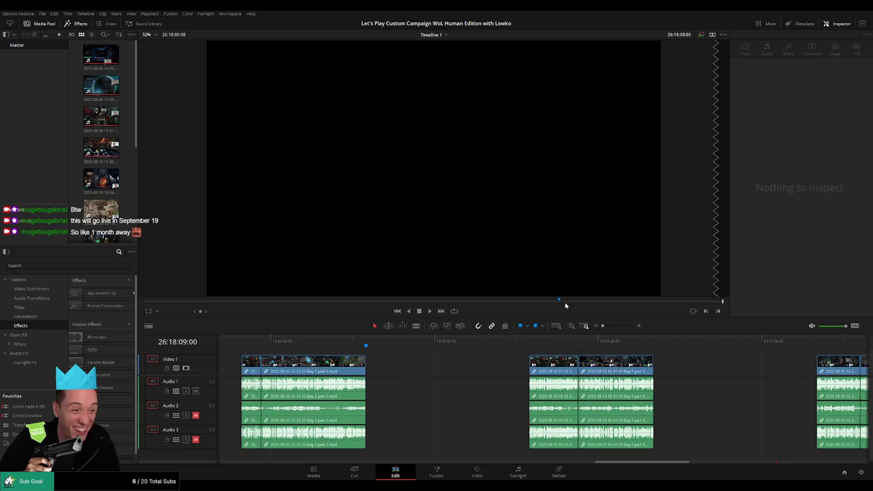
left_click_drag(564, 303, 206, 301)
left_click(448, 368)
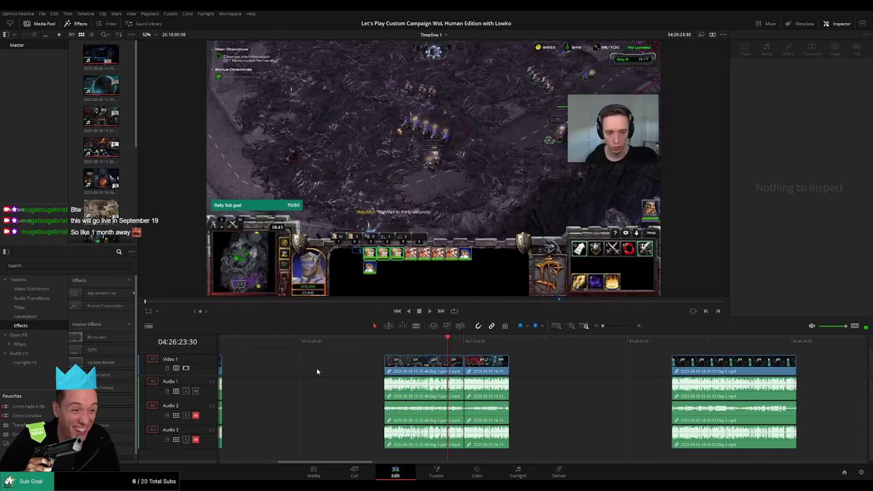
key("Home")
left_click(398, 364)
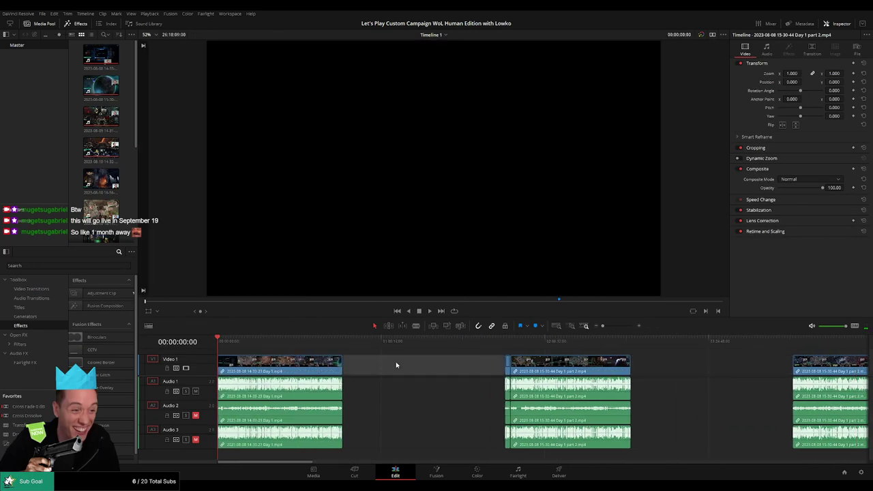
left_click(411, 370)
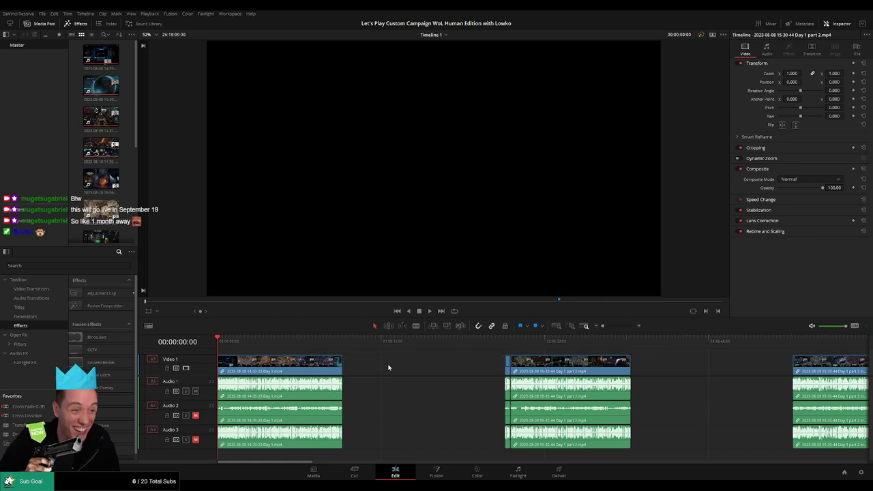
left_click(387, 367)
- Move the playhead along the timeline through the later clip ends
key("Down")
scroll(370, 353, "right", 2)
left_click(543, 343)
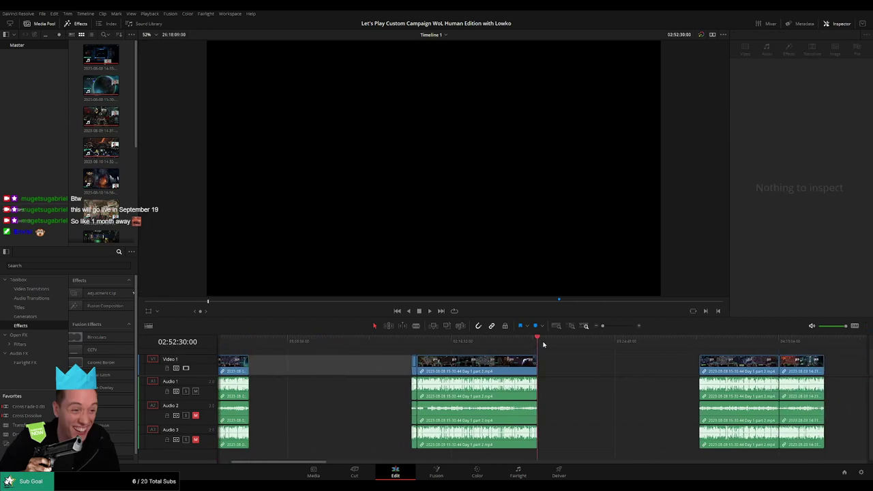
scroll(477, 348, "right", 2)
scroll(411, 352, "right", 1)
left_click(606, 341)
scroll(682, 360, "right", 2)
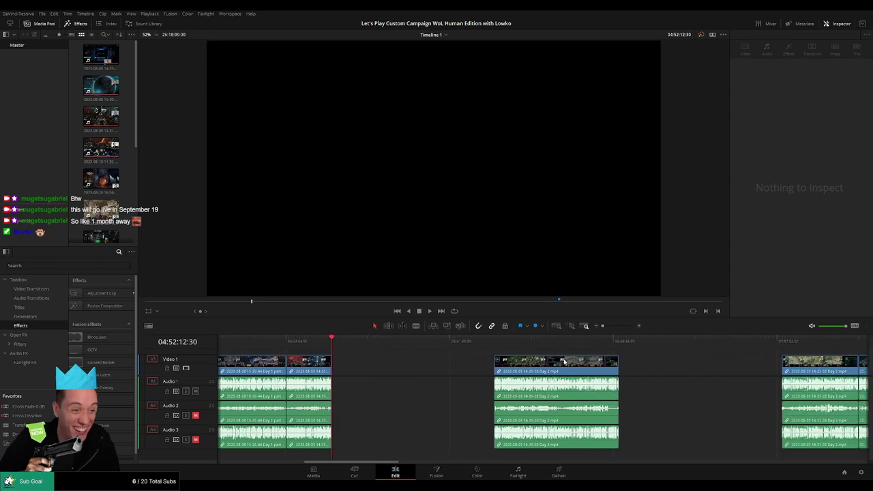
left_click(618, 340)
scroll(446, 356, "right", 2)
scroll(604, 344, "right", 2)
scroll(479, 358, "right", 2)
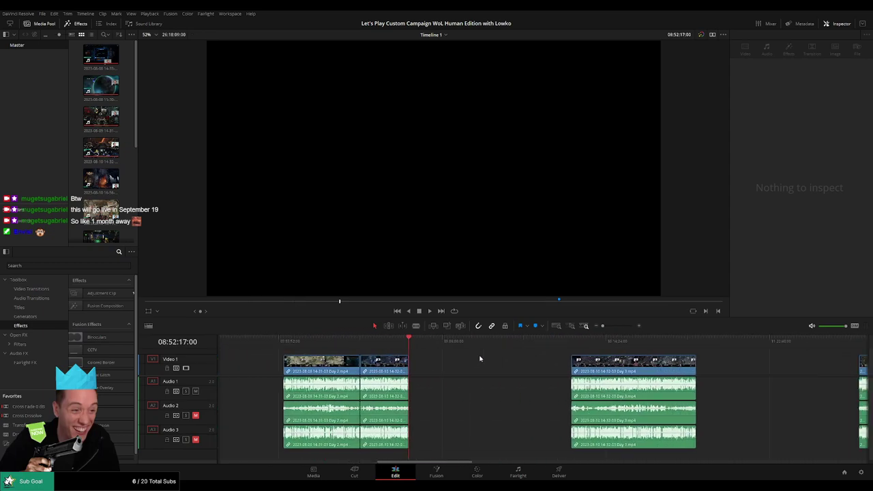
scroll(479, 358, "right", 2)
left_click(607, 341)
scroll(484, 355, "right", 2)
scroll(485, 355, "right", 2)
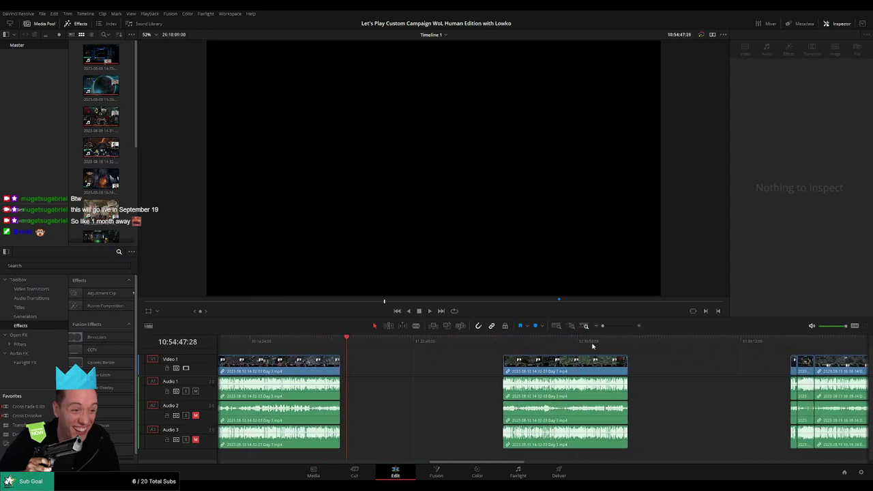
- Step through the clip edit points to the end of the last clip
key("Up")
key("Left")
key("Right")
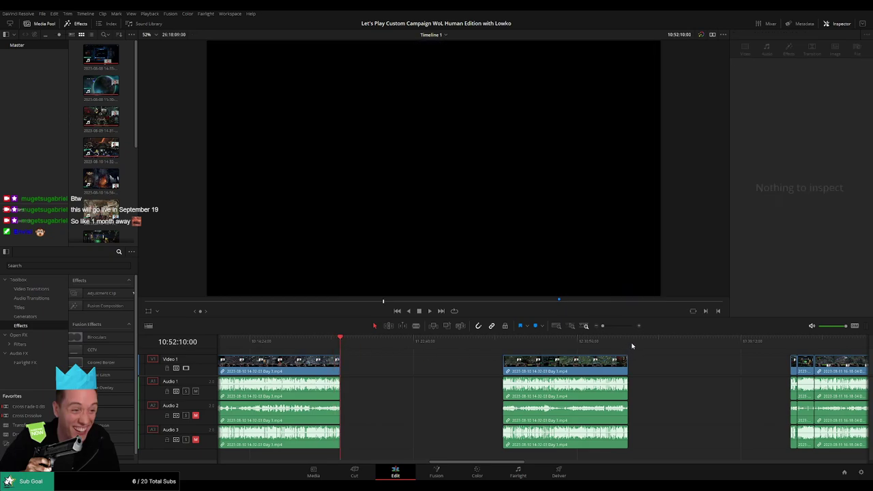
key("Down")
key("Down")
key("Down")
key("Down")
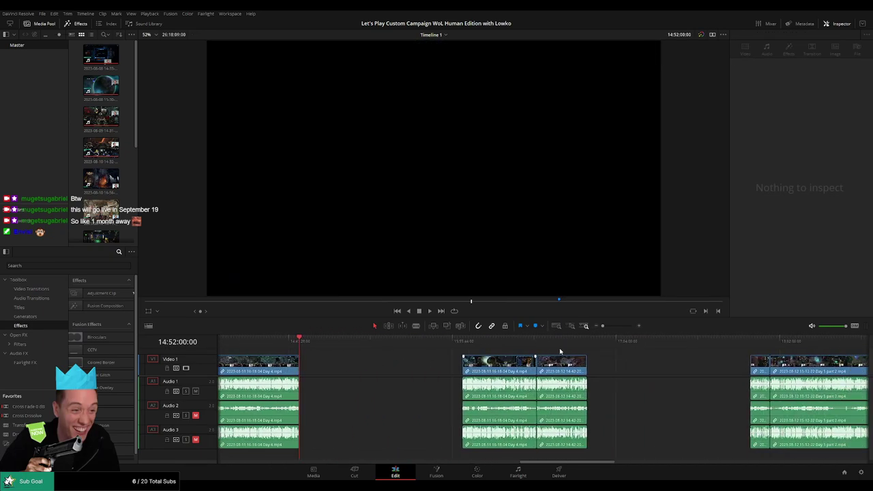
key("Down")
key("Down")
key("Down")
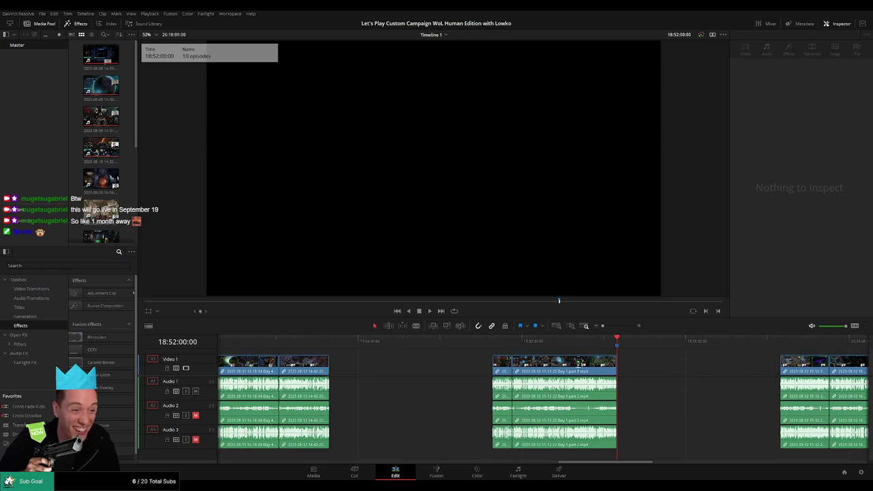
key("Down")
key("Down")
key("Down")
key("Down")
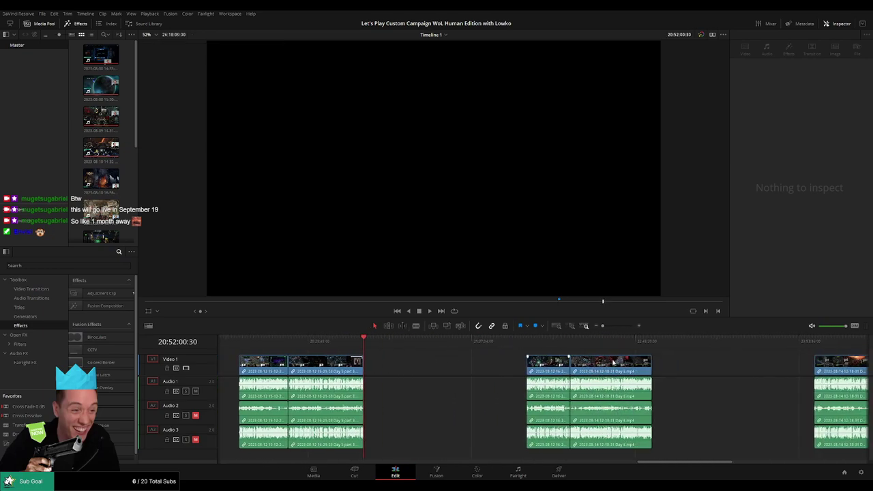
key("Down")
key("Down")
key("Down")
key("Down")
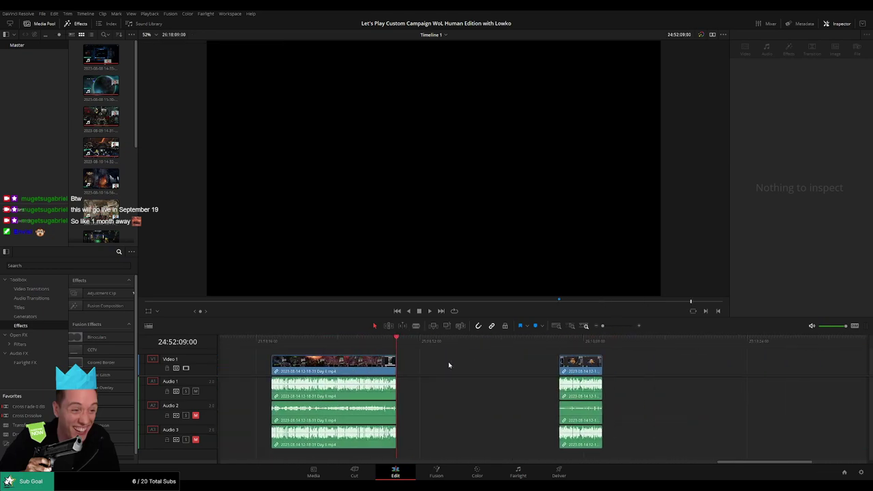
key("Down")
key("Down")
key("Down")
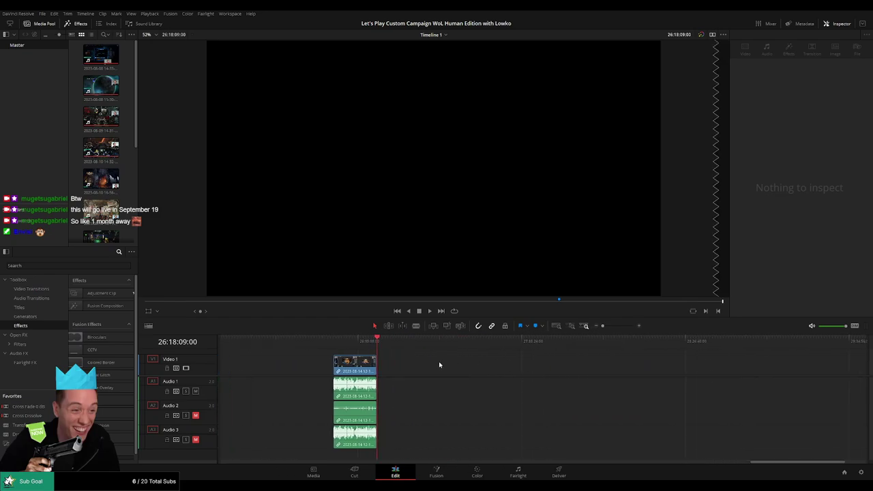
- Add a marker named '14 episodes' at the timeline end, save, and go to Deliver
key("m")
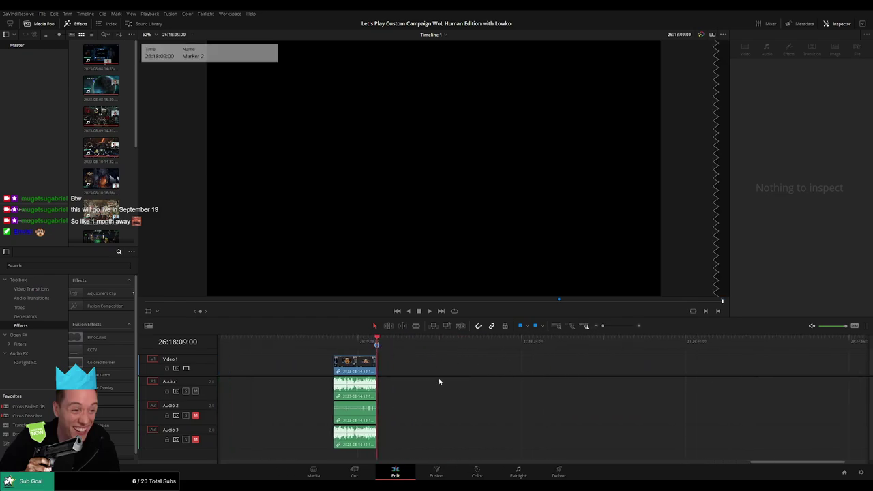
key("Return")
key("ctrl+s")
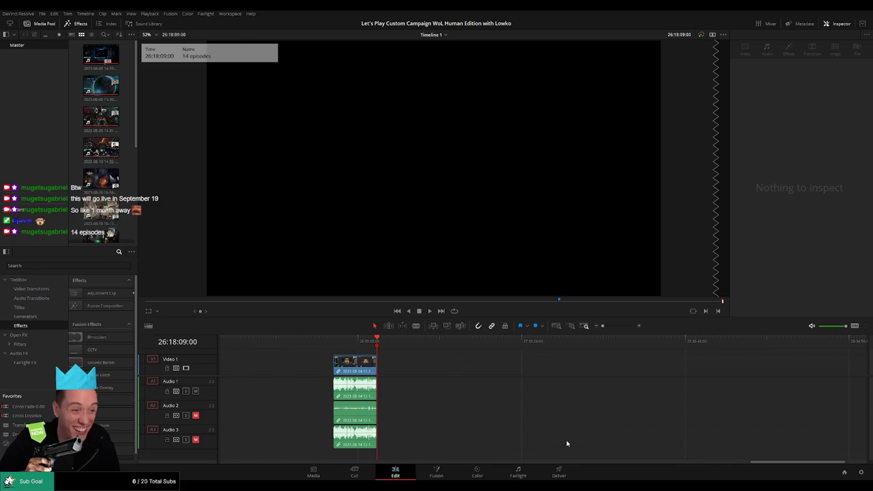
left_click(559, 470)
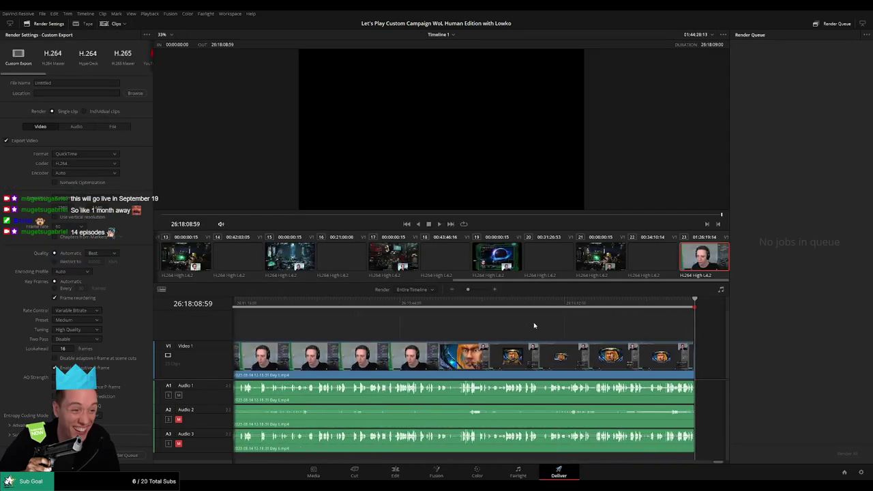
- Zoom the timeline out and set the render Out point at the first clip's end, 00:52:20:00
left_click_drag(468, 289, 458, 289)
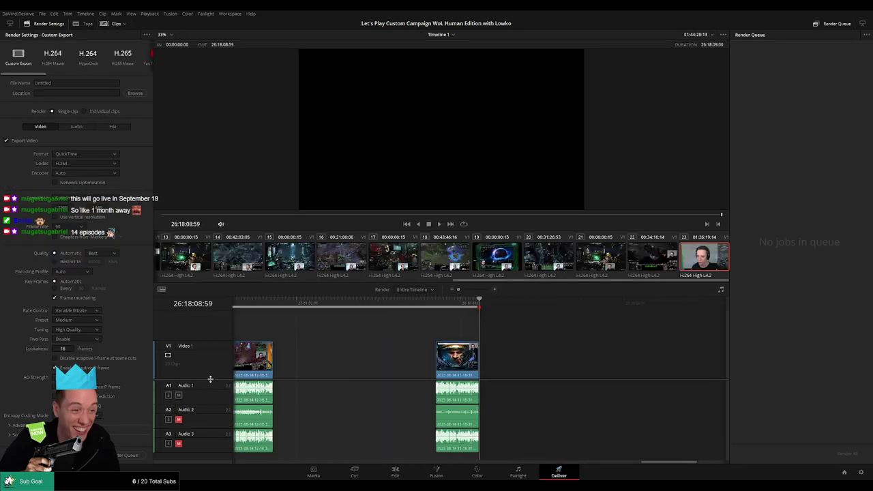
scroll(210, 379, "down", 1)
scroll(391, 336, "left", 5)
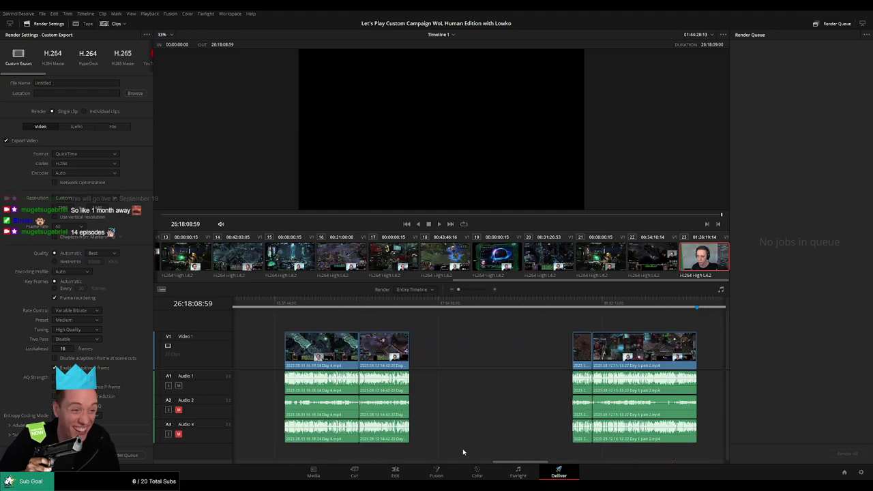
scroll(462, 452, "left", 5)
key("Home")
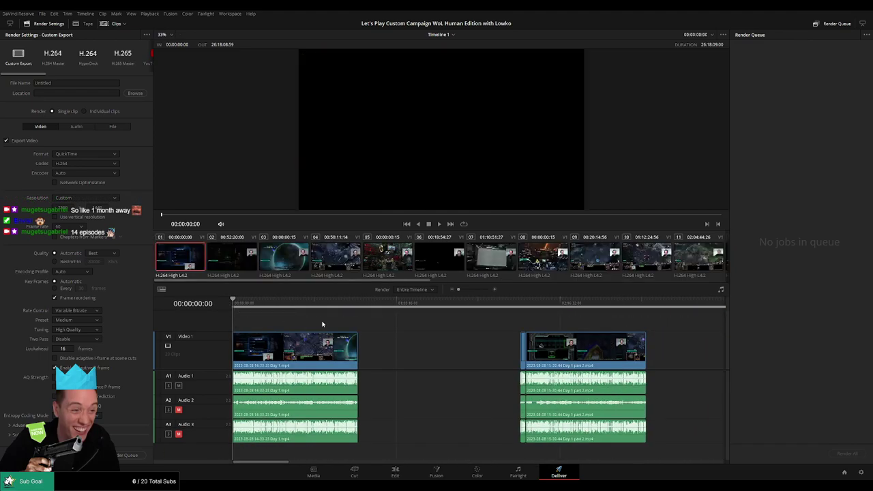
left_click(359, 304)
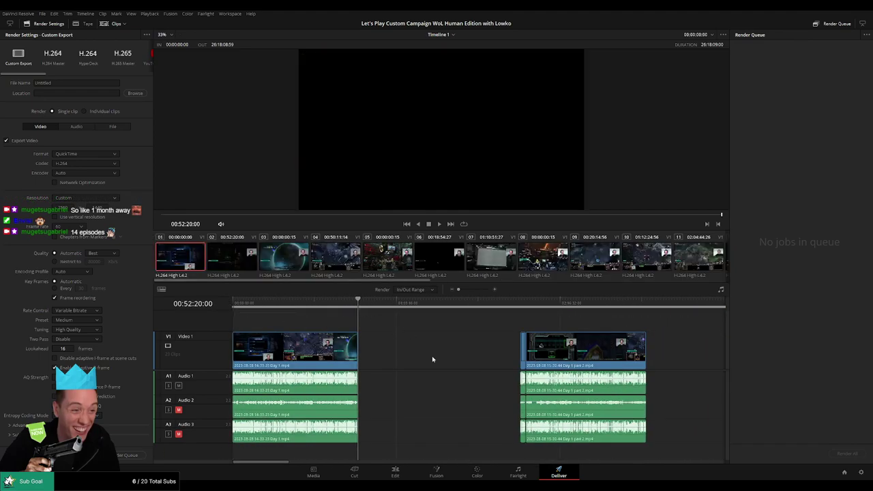
key("o")
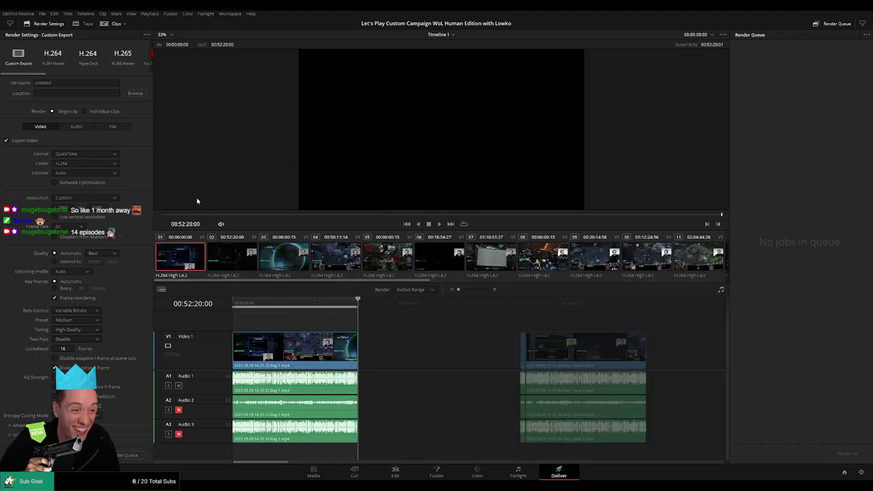
- Set MP4 format, NVIDIA encoder, and Restrict to a lower bitrate limit
left_click(111, 154)
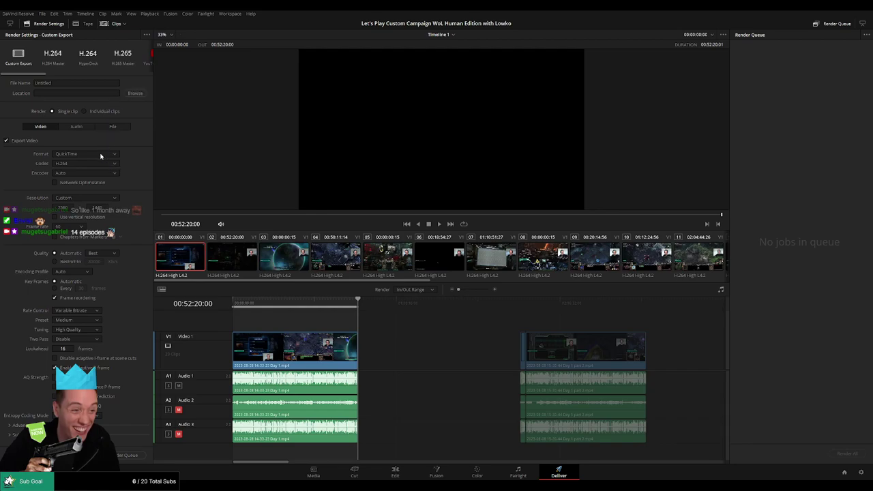
left_click(94, 208)
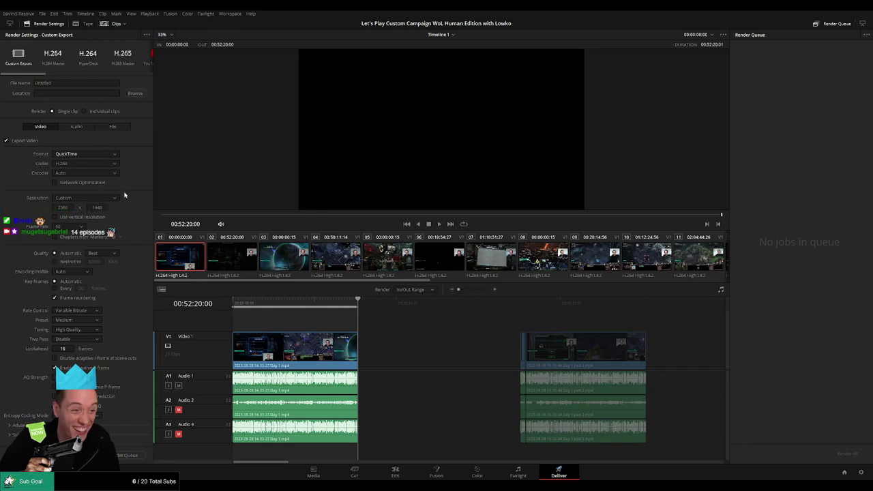
left_click(85, 192)
left_click(61, 261)
left_click(94, 261)
key("BackSpace")
type("15000")
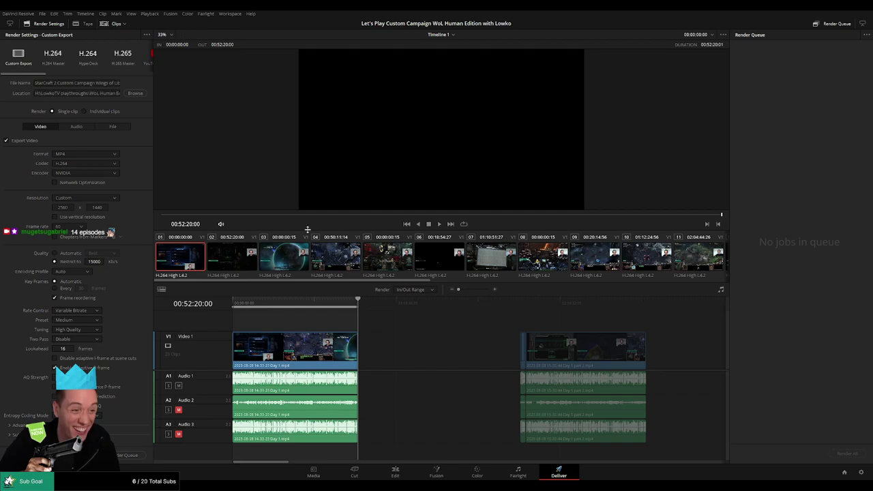
- Append 'Ep 1' to the output file name and queue episode 1 as a render job
left_click(117, 80)
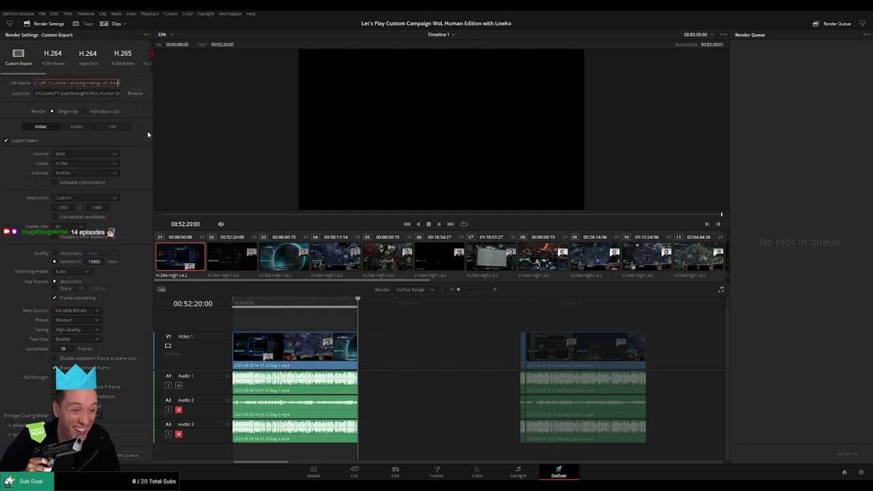
type("Ep 1")
key("Return")
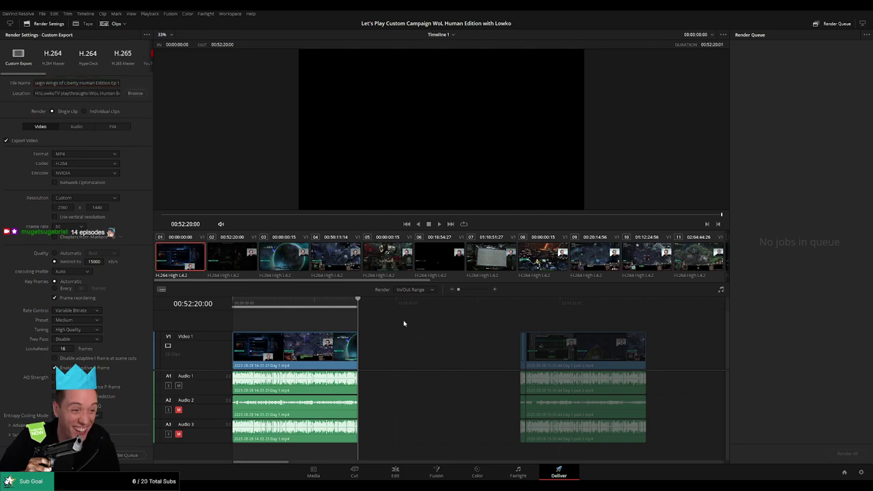
left_click(128, 455)
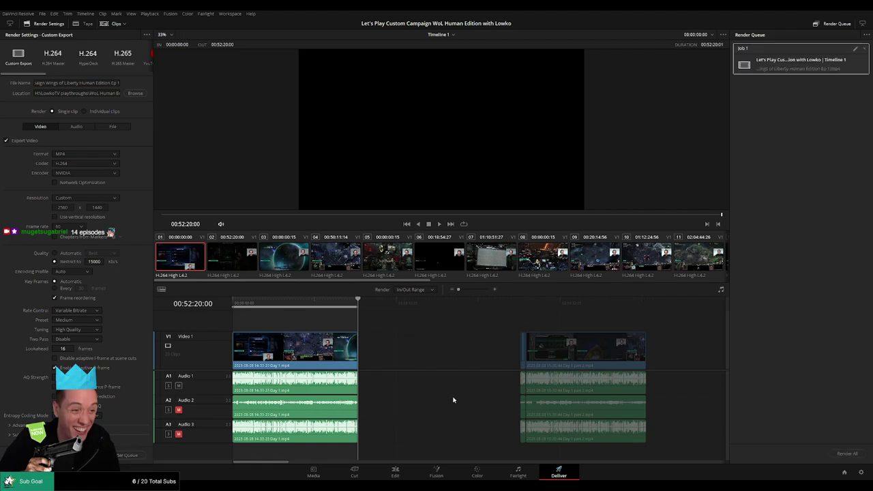
- Mark episode 2 from 02:00:00:00 to its end and queue it as Ep 2
scroll(464, 364, "down", 5)
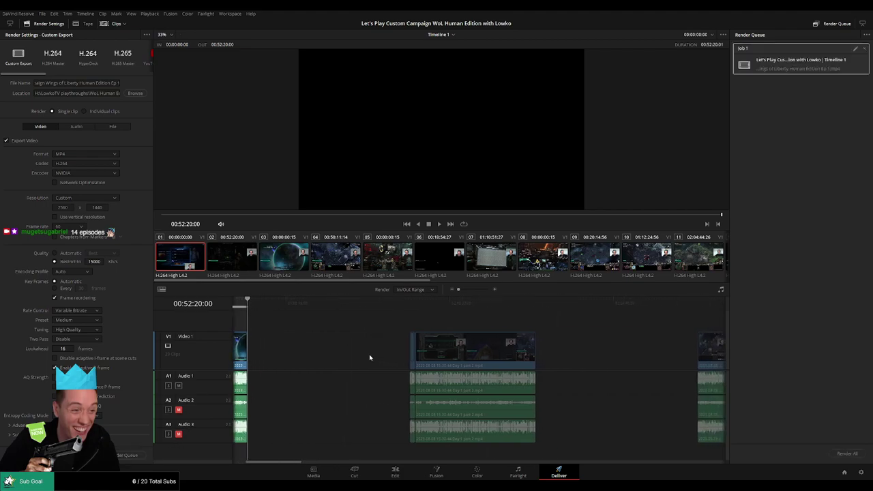
left_click(408, 302)
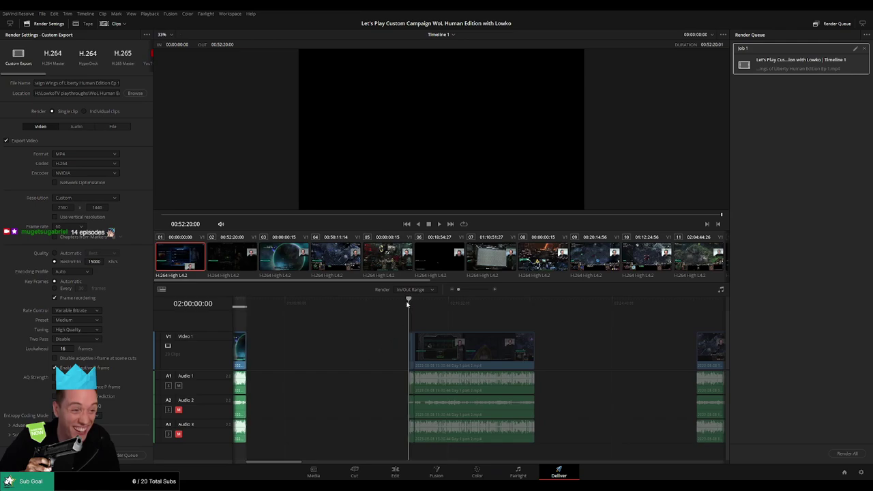
key("x")
key("Down")
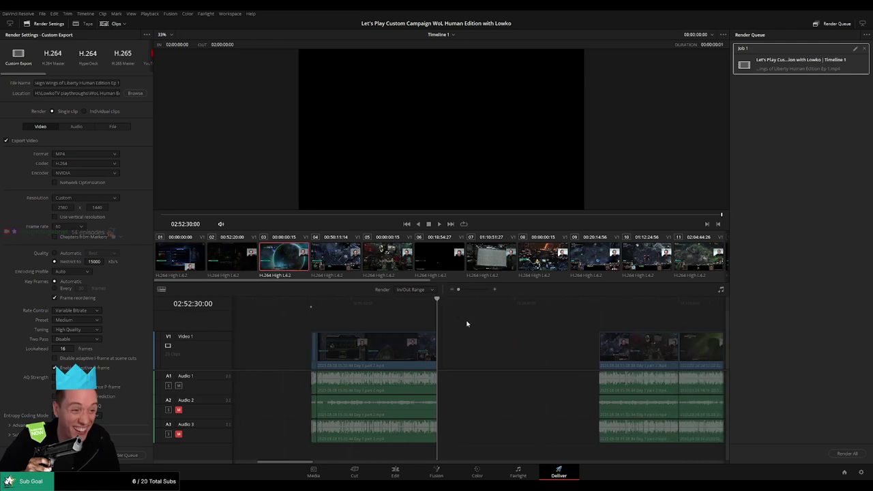
left_click(119, 83)
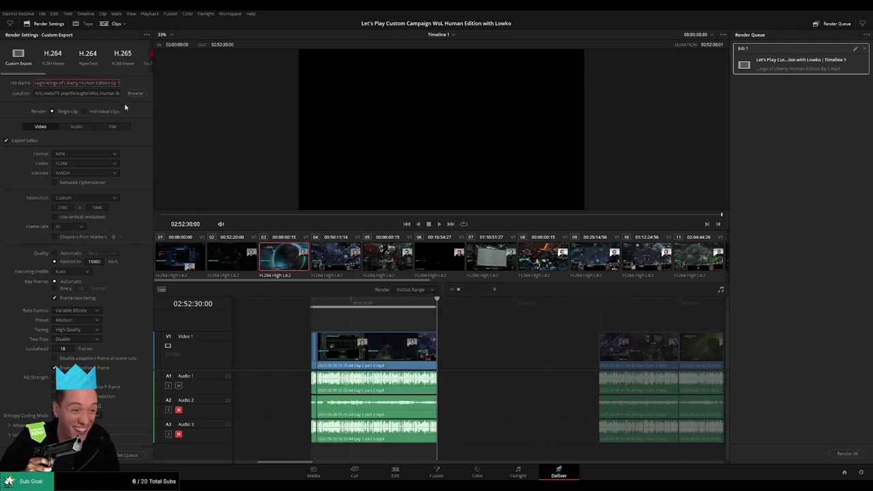
key("BackSpace")
type("2")
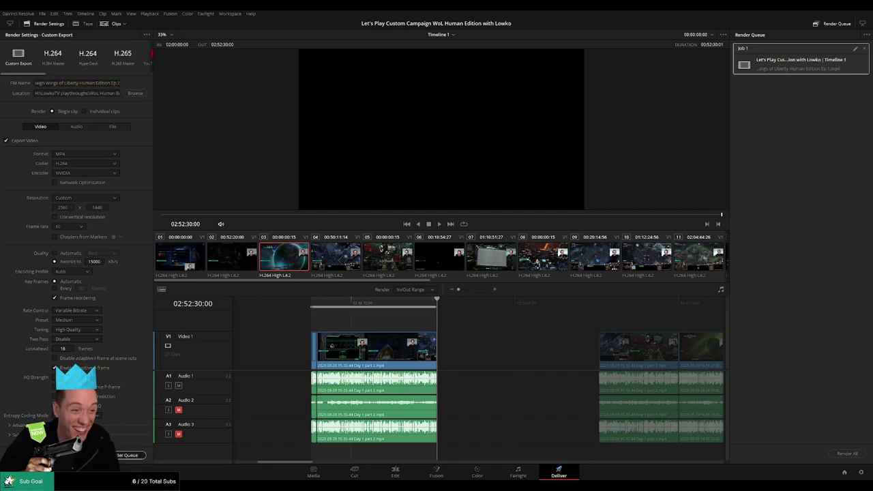
left_click(126, 455)
- Set episode 3's range ending at 04:52:12:30 and queue it as Ep 3
scroll(354, 344, "right", 5)
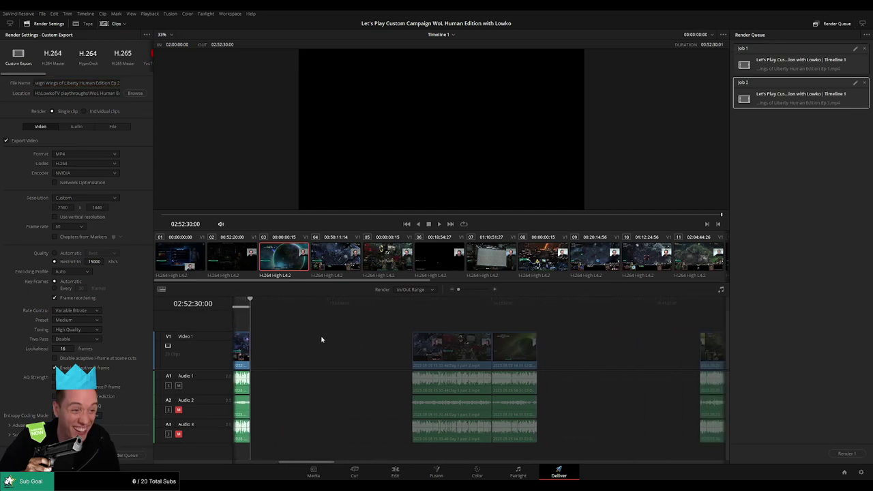
left_click(408, 300)
scroll(481, 322, "right", 4)
left_click(394, 315)
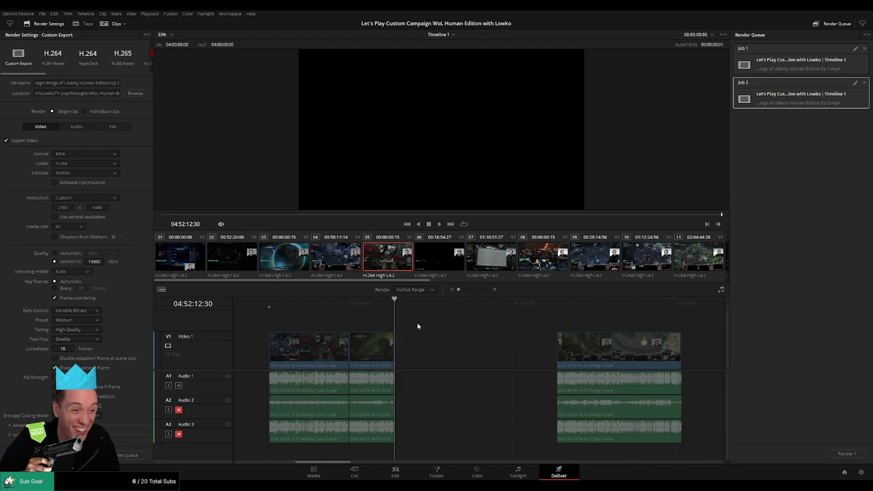
key("o")
left_click(112, 82)
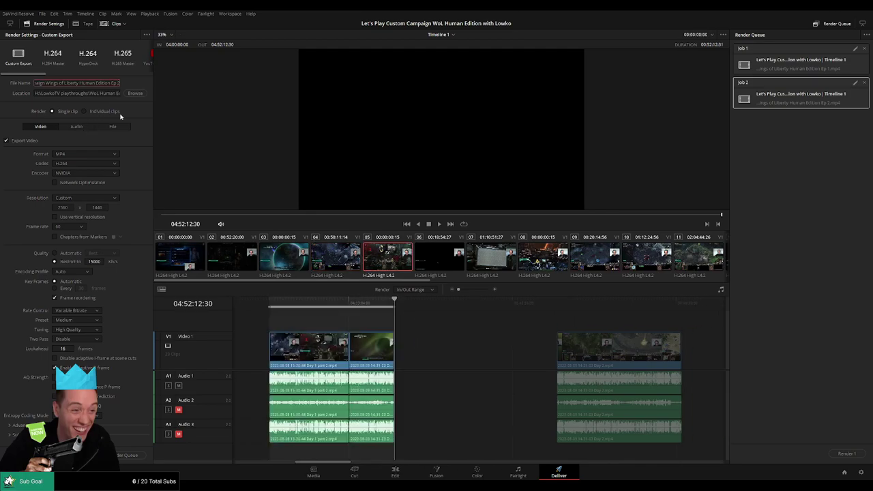
key("BackSpace")
type("3")
key("Return")
left_click(119, 455)
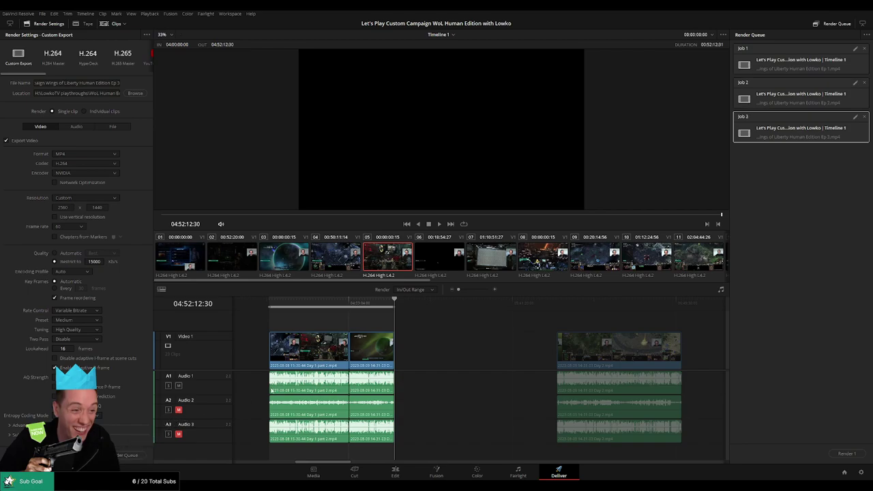
- Set episode 4's range ending at 06:51:57:00 and queue it as Ep 4
scroll(443, 356, "right", 2)
scroll(279, 339, "left", 5)
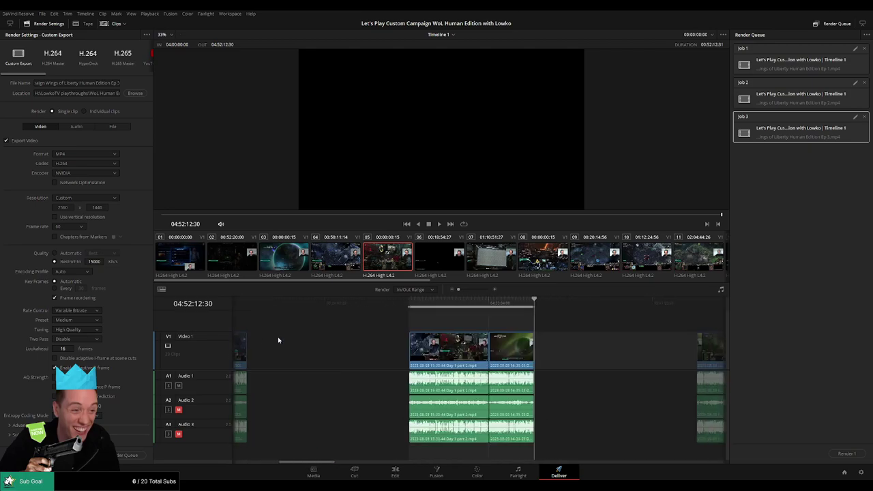
scroll(400, 343, "right", 4)
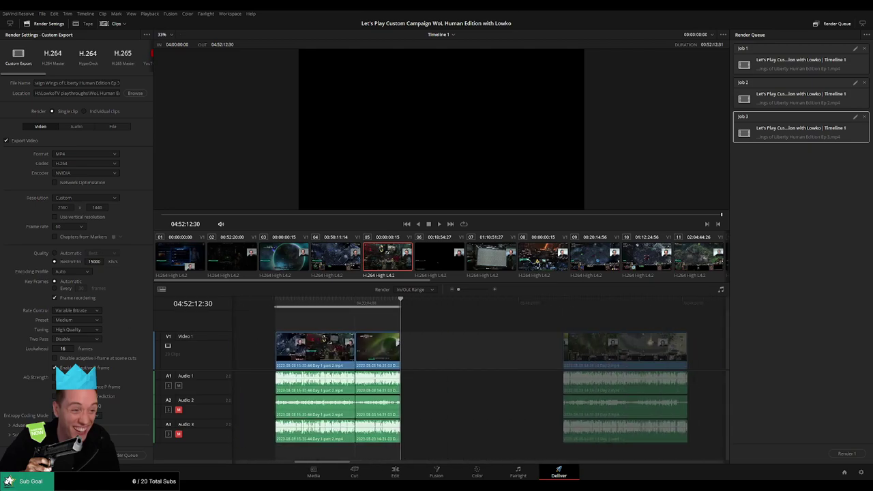
scroll(466, 333, "right", 5)
left_click(407, 304)
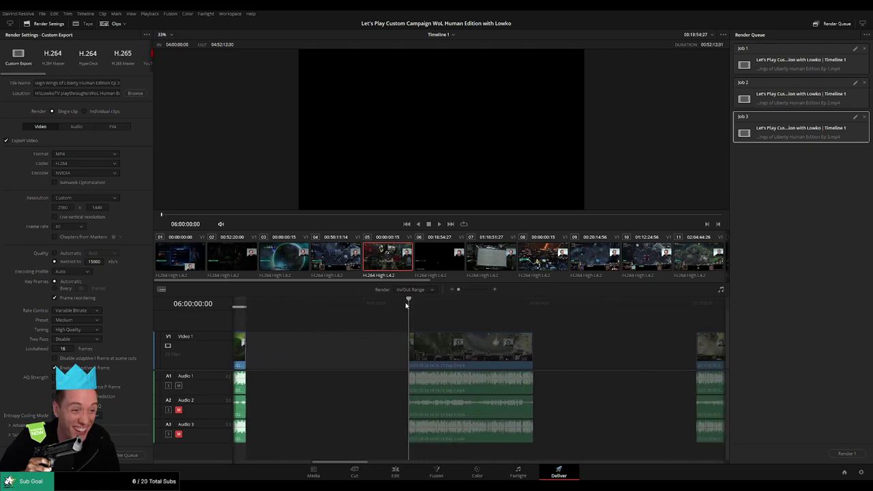
scroll(454, 311, "right", 3)
left_click(448, 303)
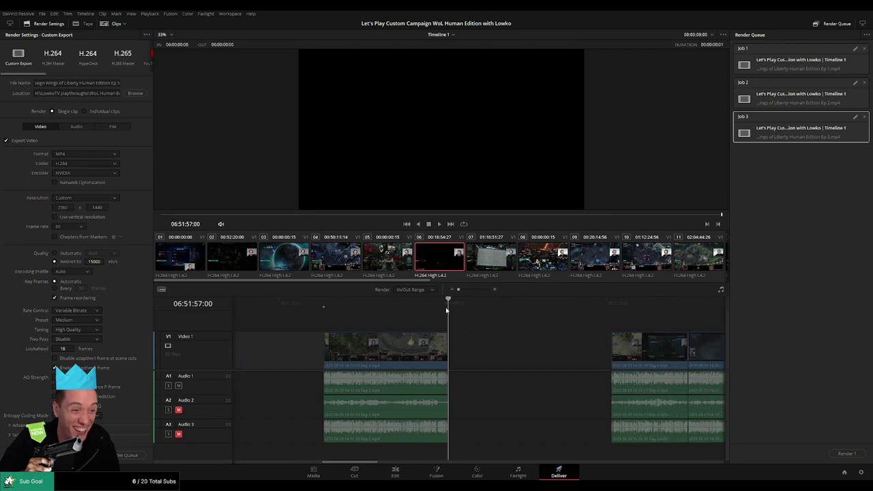
key("o")
left_click(122, 84)
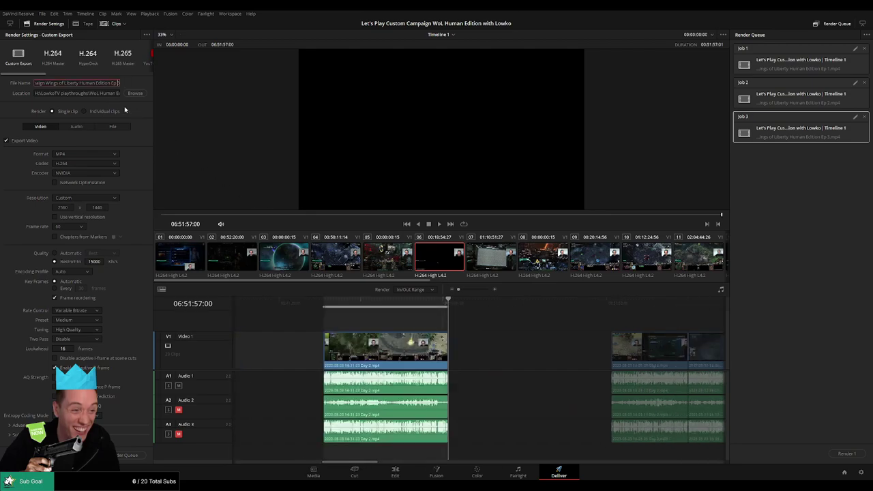
key("BackSpace")
type("4")
left_click(130, 455)
- Set episode 5's range from 08:00:00:00 to 08:52:17:00 and queue it as Ep 5
scroll(443, 351, "right", 5)
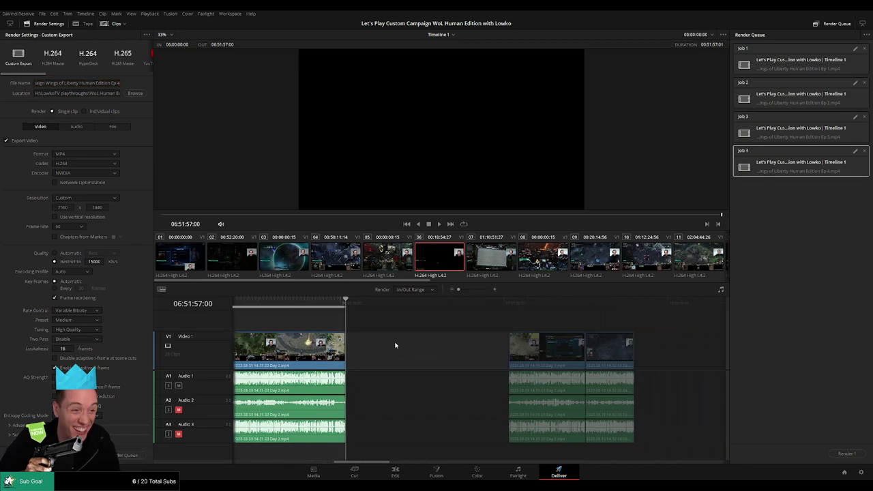
left_click(442, 305)
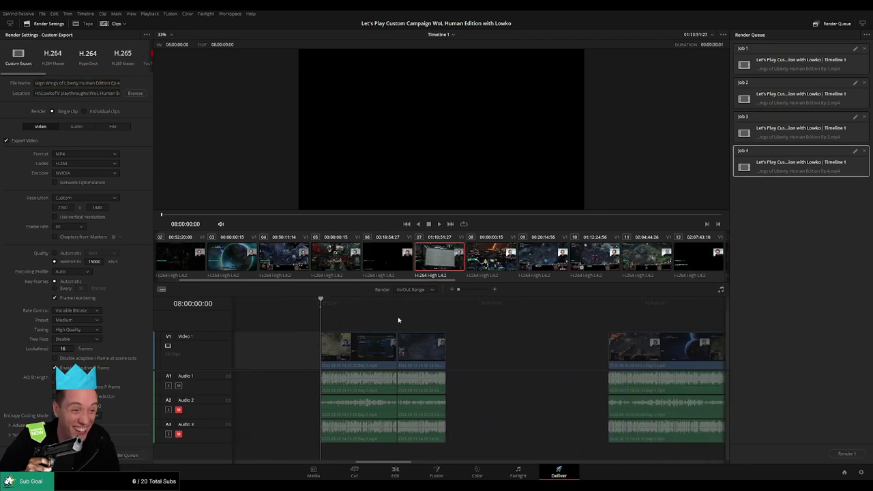
left_click(447, 306)
key("o")
left_click(120, 82)
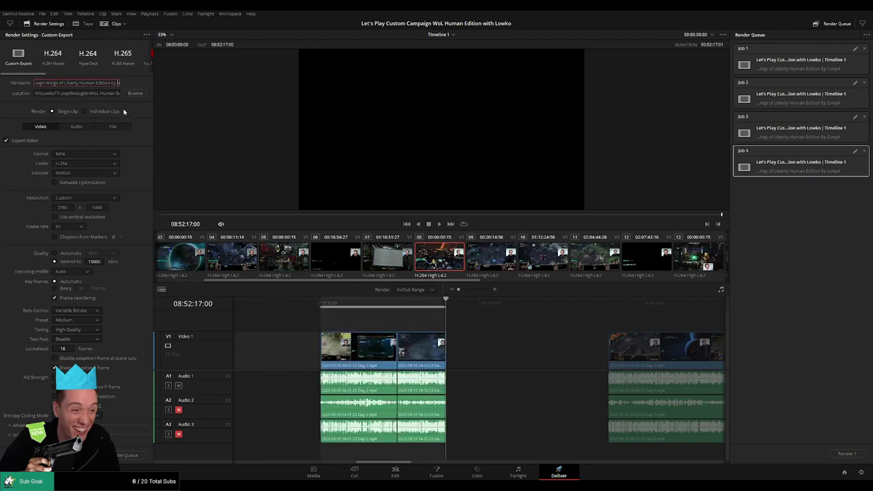
key("BackSpace")
type("5")
left_click(129, 455)
- Mark episode 6 from 10:00:00:00 to 10:52:10:00 and queue it as Ep 6
scroll(479, 394, "right", 3)
scroll(454, 356, "right", 3)
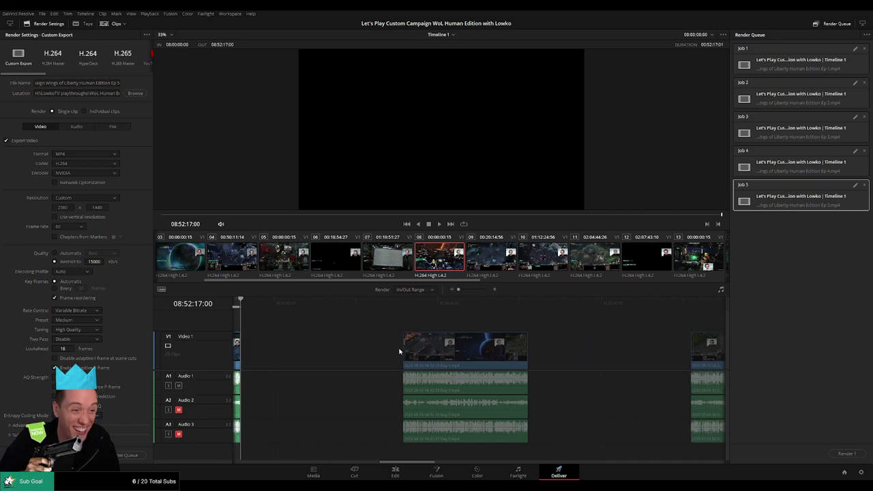
left_click(403, 304)
key("i")
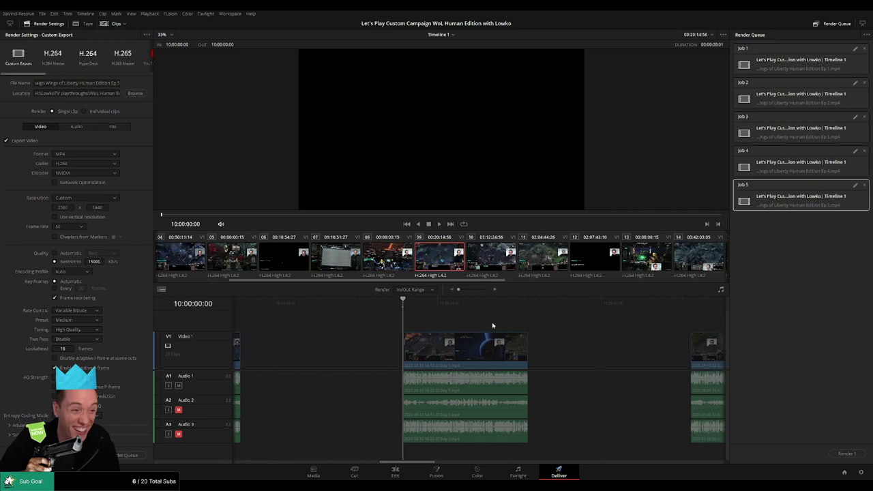
scroll(492, 322, "right", 3)
left_click(412, 301)
key("o")
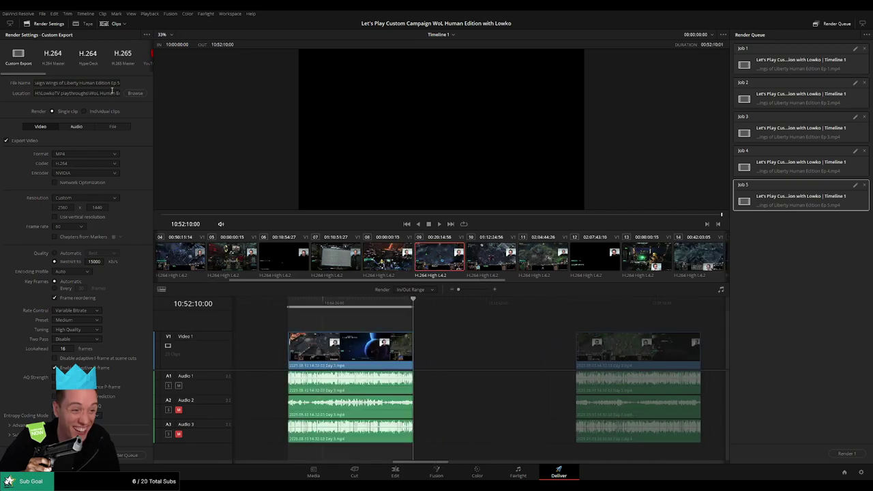
triple_click(119, 82)
type("6")
left_click(127, 455)
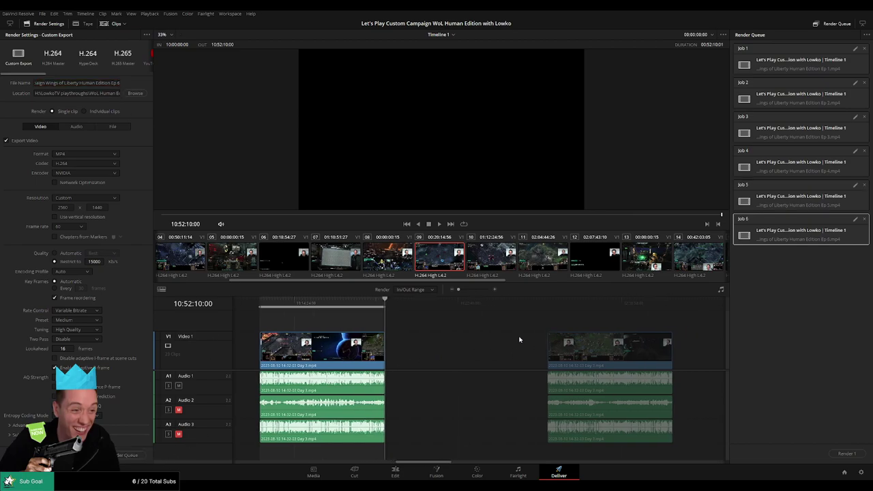
- Mark the clip starting at 12:00:00:00 as In/Out and queue it as Ep 7
left_click(409, 303)
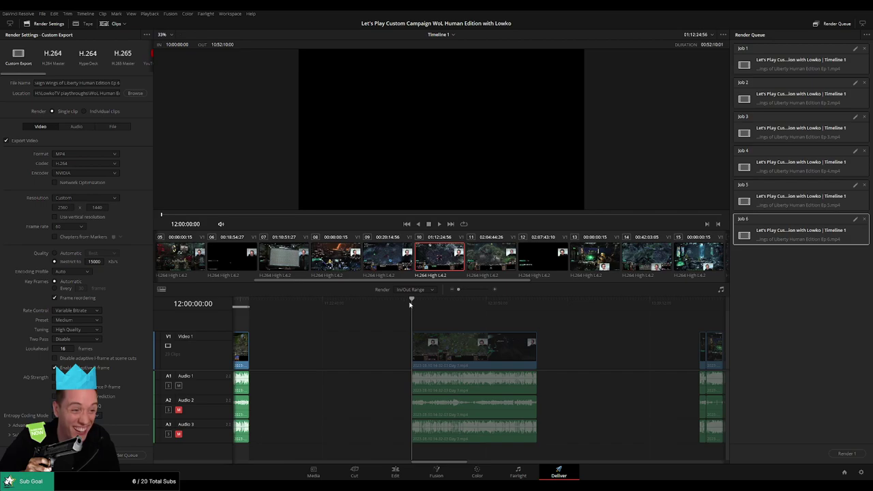
key("Down")
key("o")
left_click(116, 83)
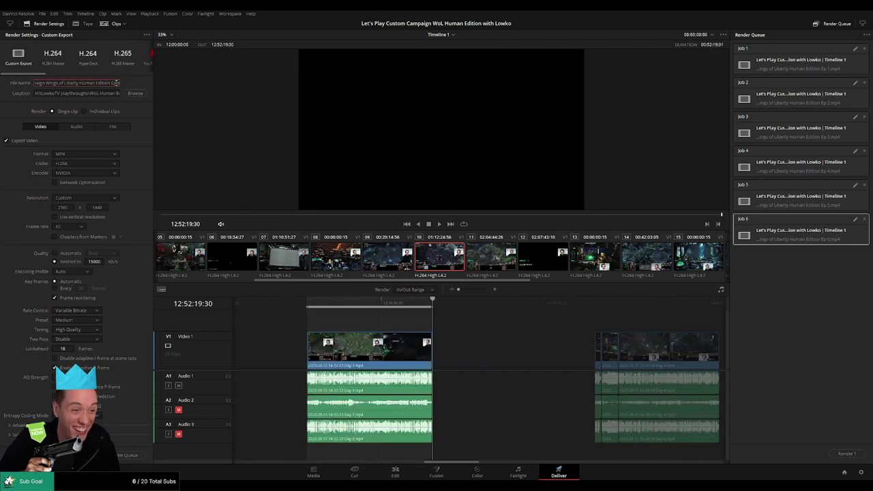
key("BackSpace")
type("7")
left_click(129, 454)
- Queue Ep 8 covering 14:00:00:00 to 14:52:00:00 as a render job
scroll(593, 350, "down", 3)
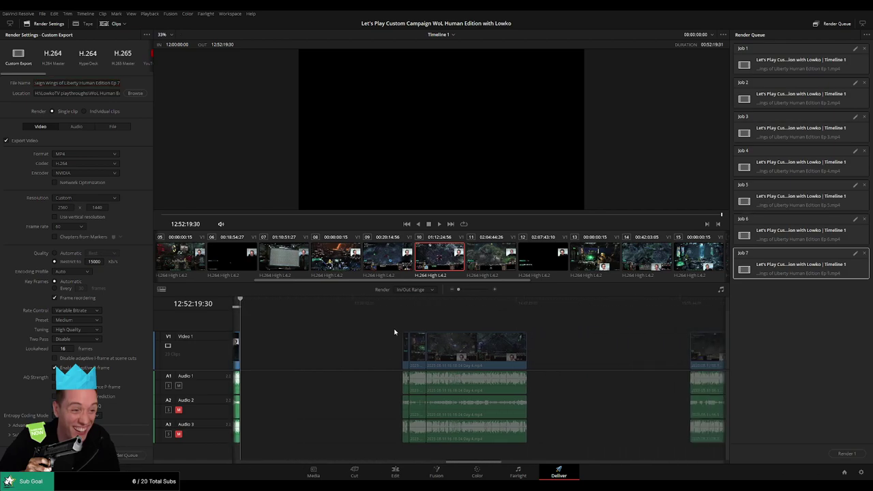
left_click(401, 303)
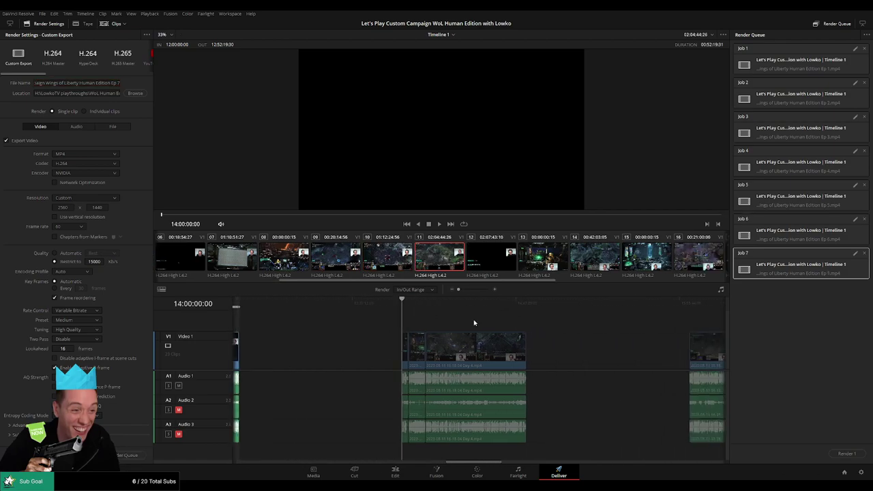
scroll(474, 323, "down", 2)
key("i")
left_click(424, 303)
key("o")
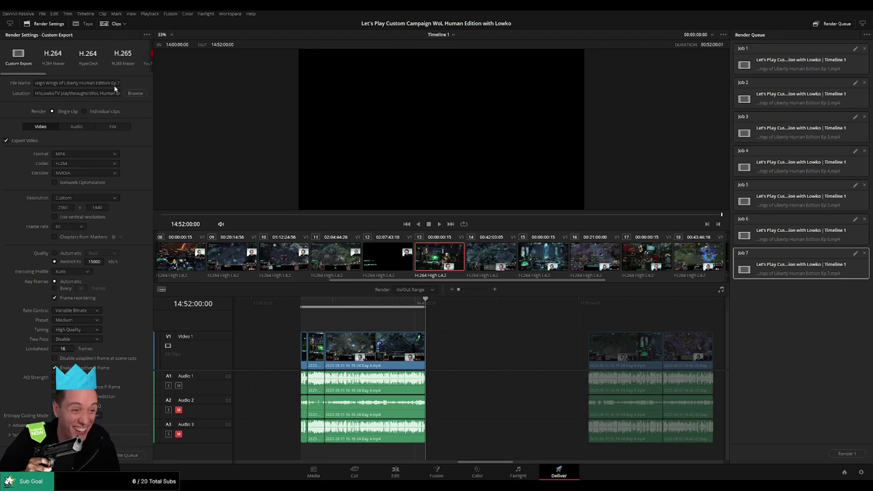
left_click(115, 84)
key("BackSpace")
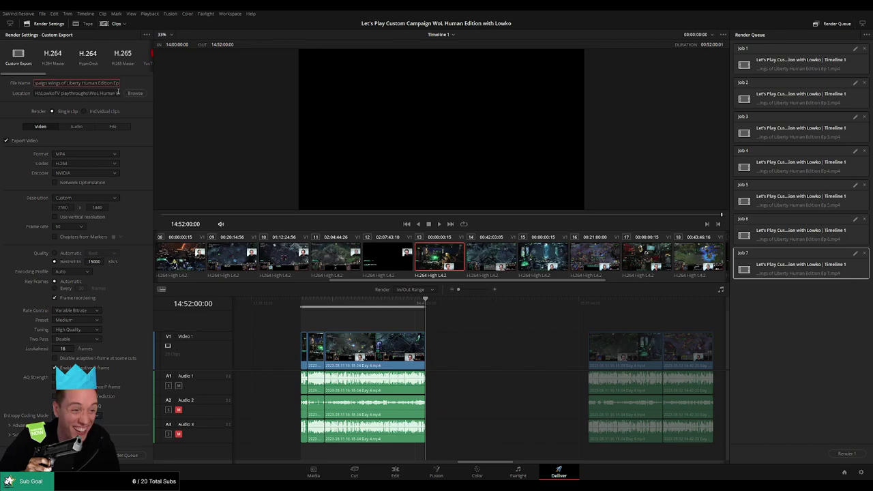
type("8")
left_click(127, 454)
- Queue Ep 9 covering 16:00:00:00 to 16:52:02:00 as a render job
scroll(436, 369, "down", 3)
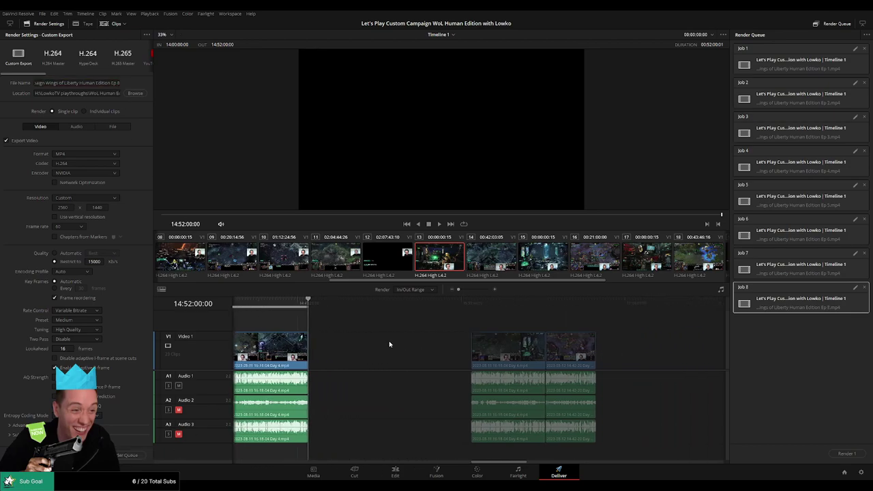
left_click(429, 304)
key("i")
scroll(409, 317, "down", 3)
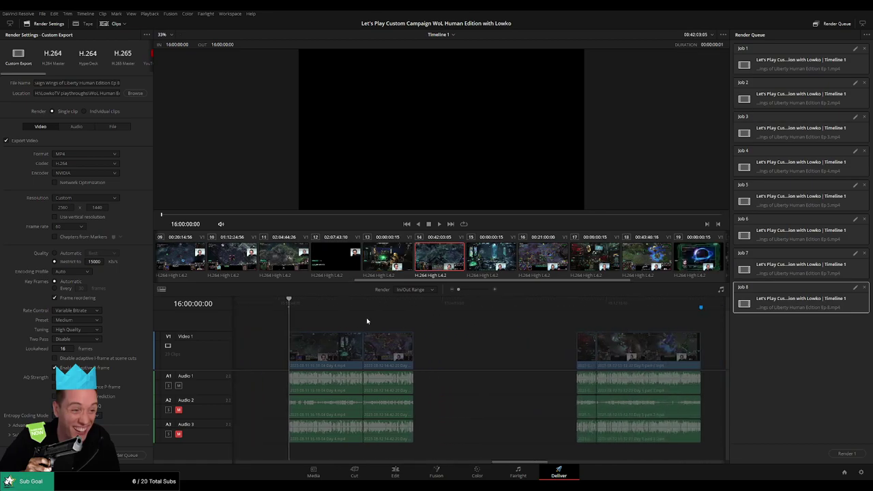
left_click(412, 300)
key("o")
left_click(120, 83)
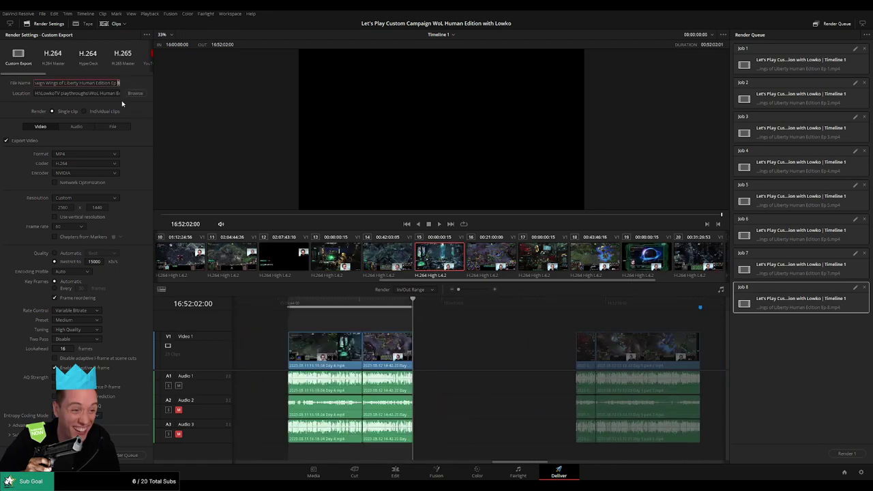
key("BackSpace")
type("9")
key("BackSpace")
type("9")
left_click(128, 455)
- Queue Ep 10 covering 18:00:00:00 to 18:52:00:00 as a render job
scroll(414, 312, "right", 3)
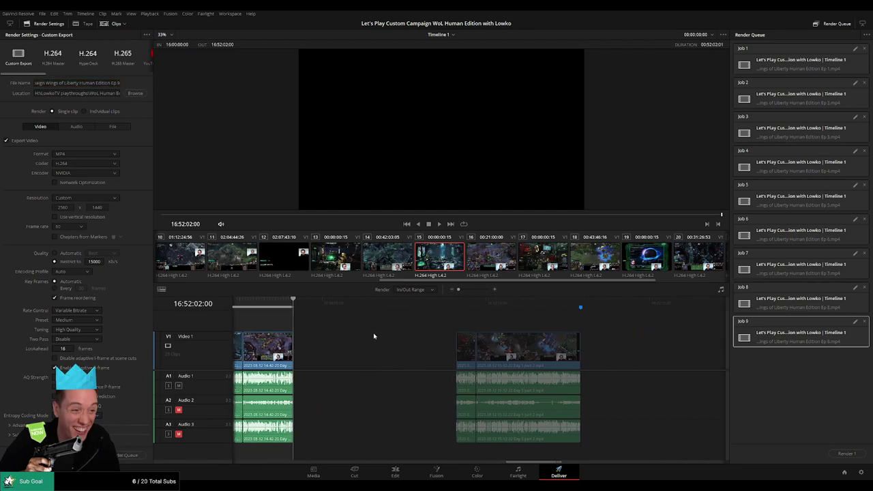
left_click(422, 307)
scroll(473, 321, "right", 3)
left_click_drag(472, 305, 433, 307)
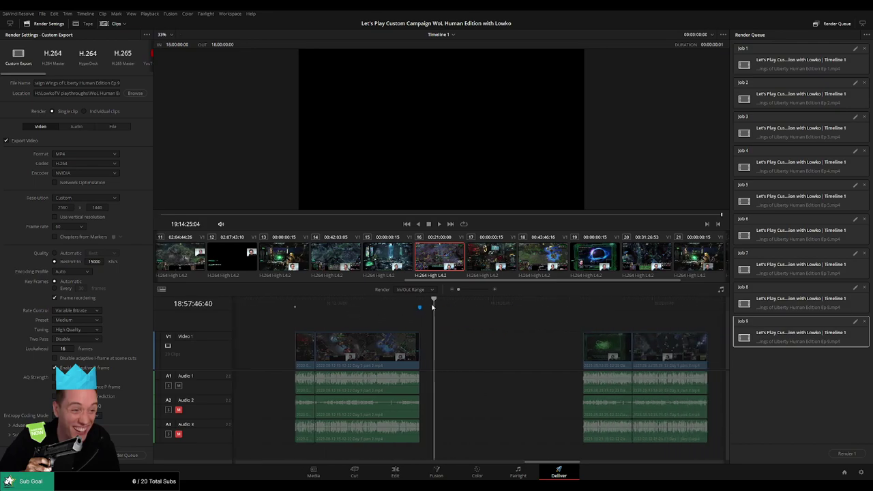
key("shift+Down")
key("o")
left_click(120, 83)
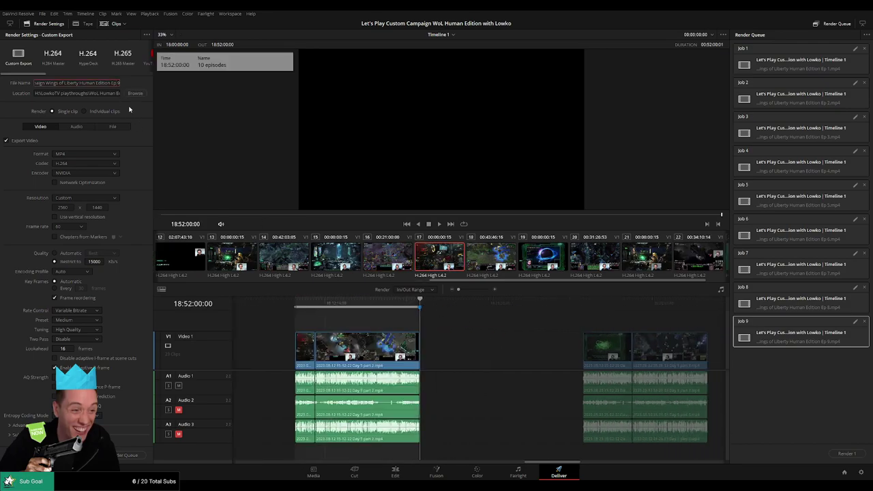
key("BackSpace")
type("10")
key("BackSpace")
type("0")
left_click(130, 455)
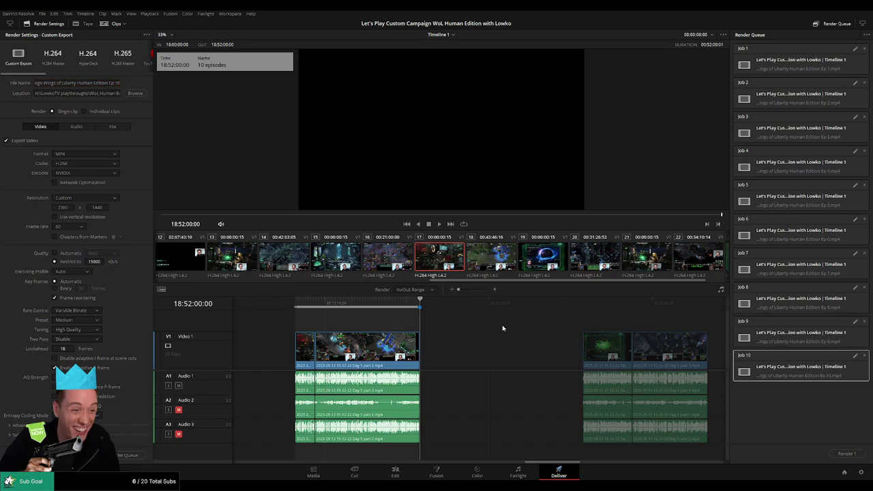
scroll(359, 325, "right", 5)
- Queue Ep 11 covering 20:00:00:00 to 20:52:00:30 as a render job
left_click(413, 309)
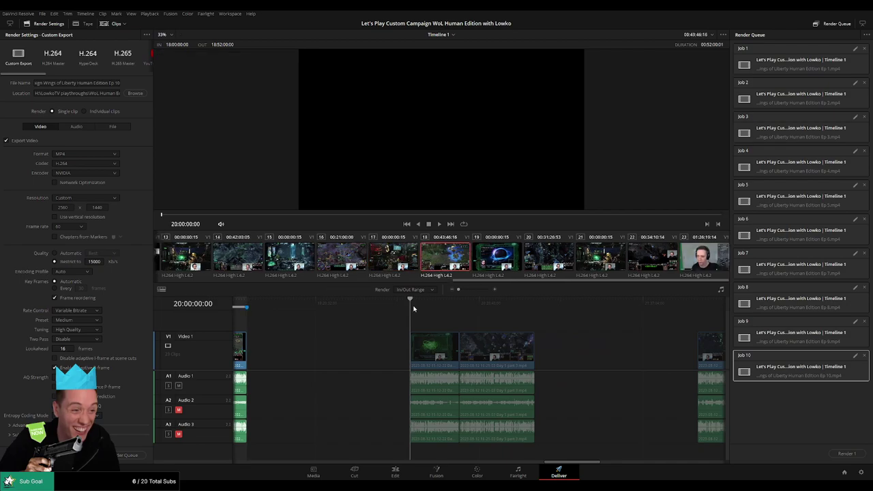
key("i")
scroll(419, 317, "right", 2)
left_click(462, 300)
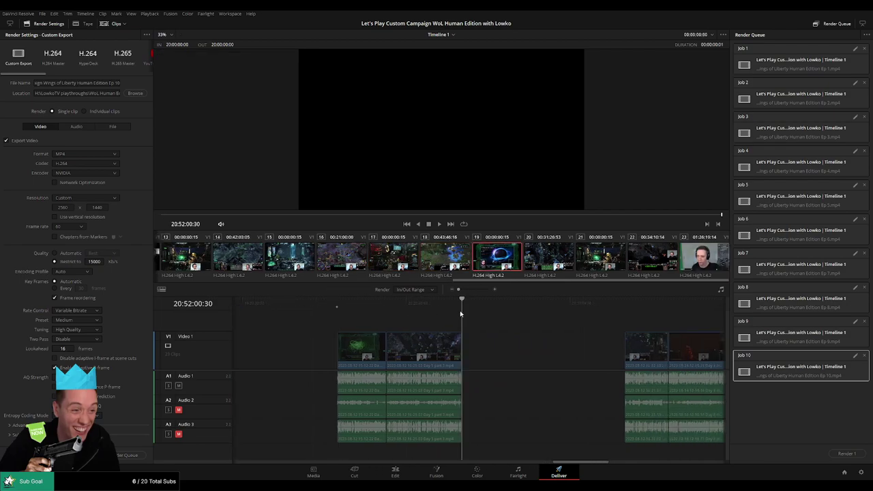
key("o")
left_click(118, 83)
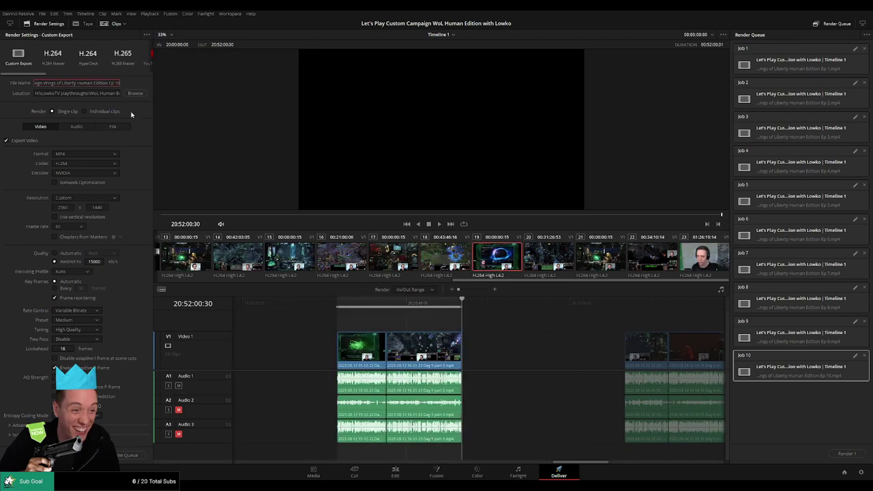
key("BackSpace")
type("1")
left_click(125, 452)
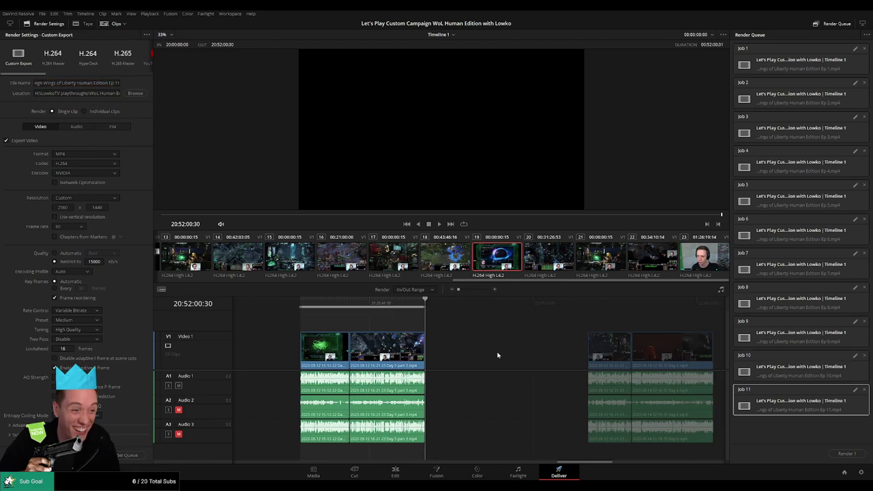
- Queue Ep 12 covering 22:00:00:00 to 22:52:20:30 as a render job
scroll(430, 348, "right", 4)
key("Down")
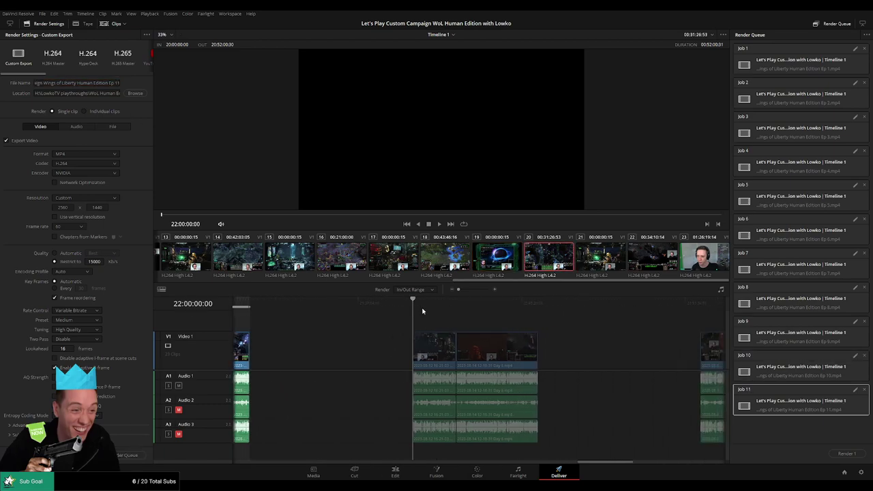
left_click(440, 305)
key("o")
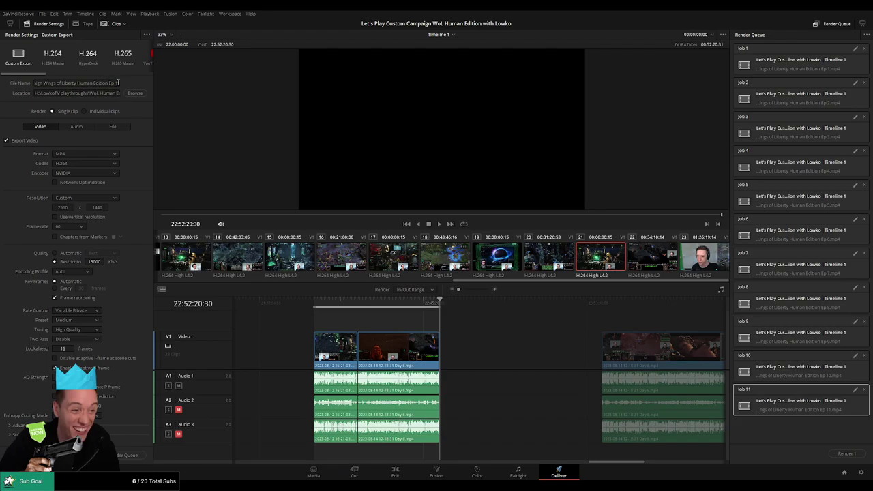
triple_click(117, 83)
type("12")
left_click(125, 454)
- Queue Ep 13 covering 24:00:00:00 to 24:52:09:00 as a render job
scroll(518, 334, "right", 2)
scroll(477, 331, "right", 3)
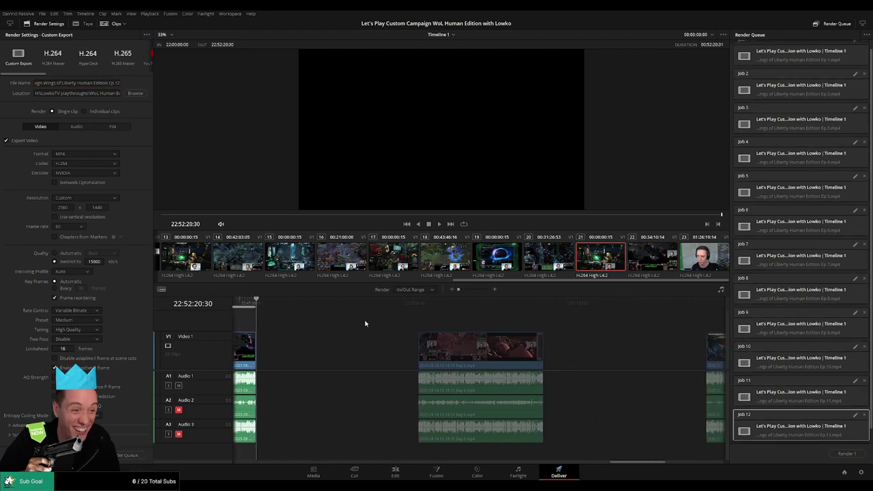
left_click(411, 300)
scroll(478, 321, "right", 2)
left_click(428, 300)
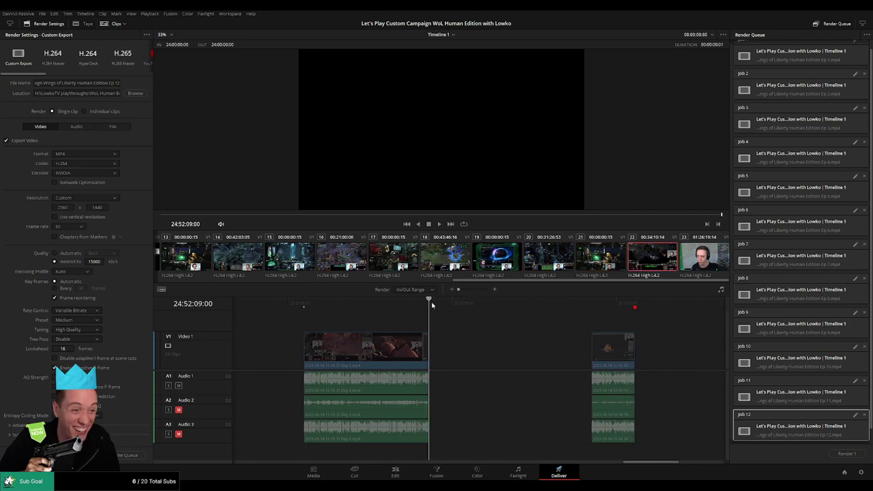
key("o")
triple_click(118, 83)
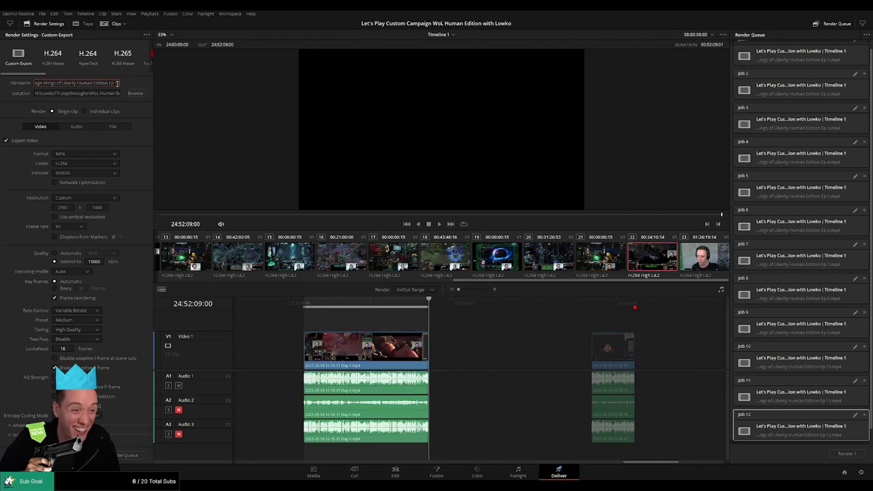
left_click(117, 83)
key("BackSpace")
type("3")
left_click(126, 454)
- Queue Ep 14 covering 26:00:00:00 to 26:18:08:59, then deselect it so all jobs render
scroll(477, 334, "right", 3)
left_click(416, 307)
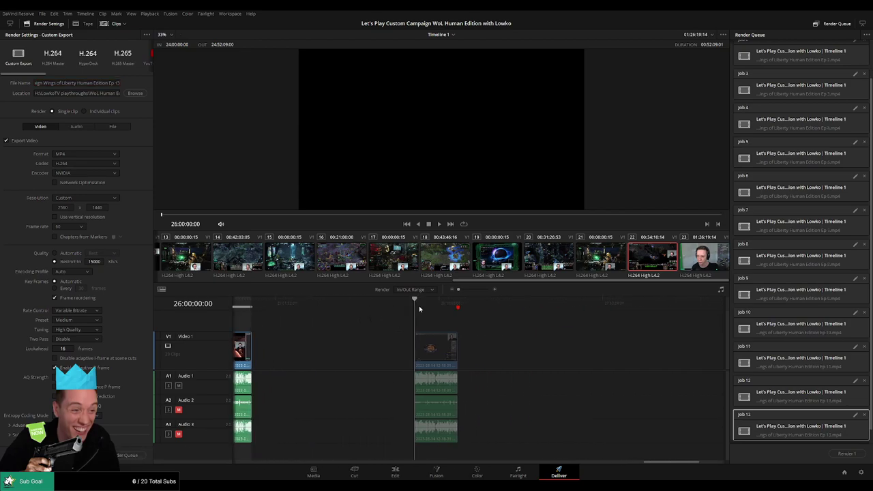
key("i")
left_click(488, 304)
key("Up")
key("o")
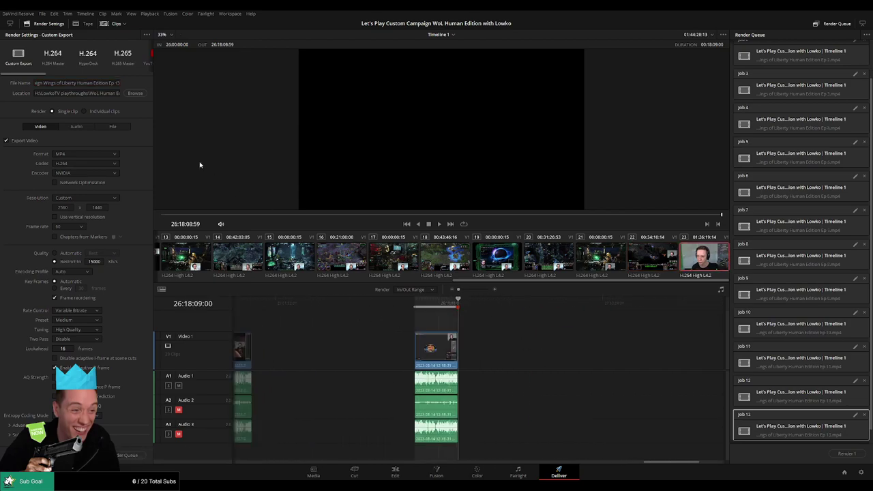
left_click(118, 82)
key("BackSpace")
type("4")
left_click(127, 454)
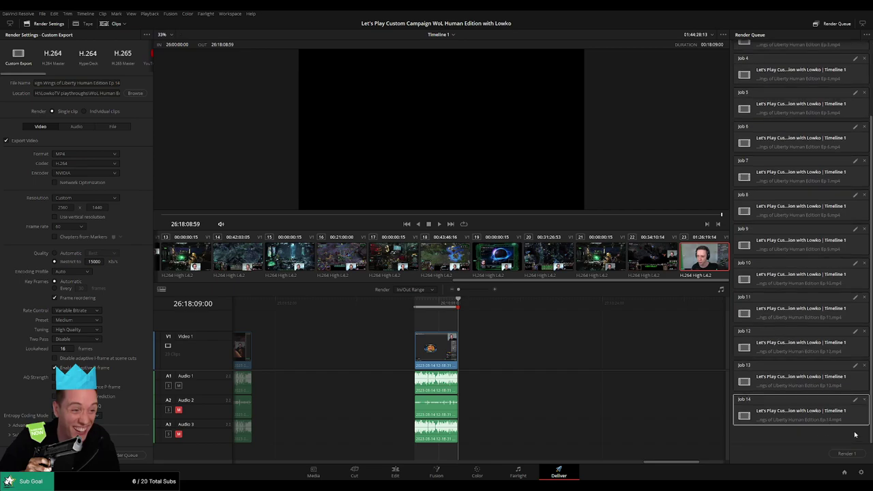
left_click(854, 434)
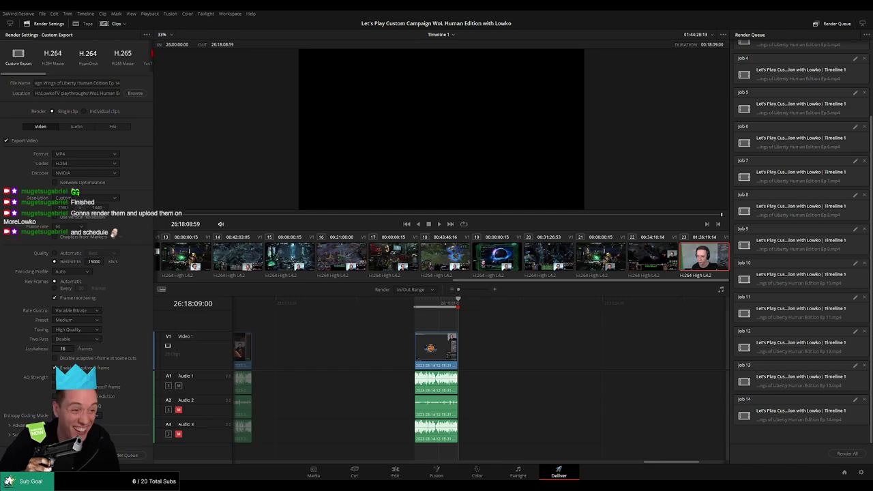
key("Left")
left_click_drag(458, 300, 421, 301)
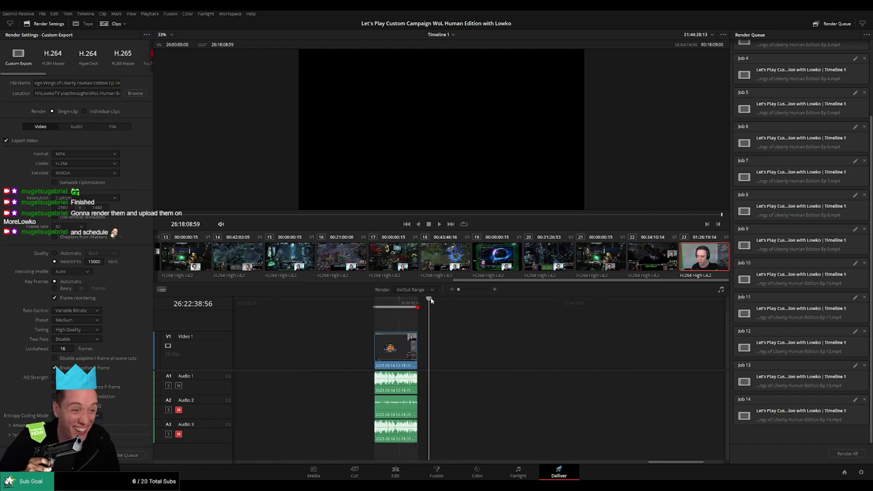